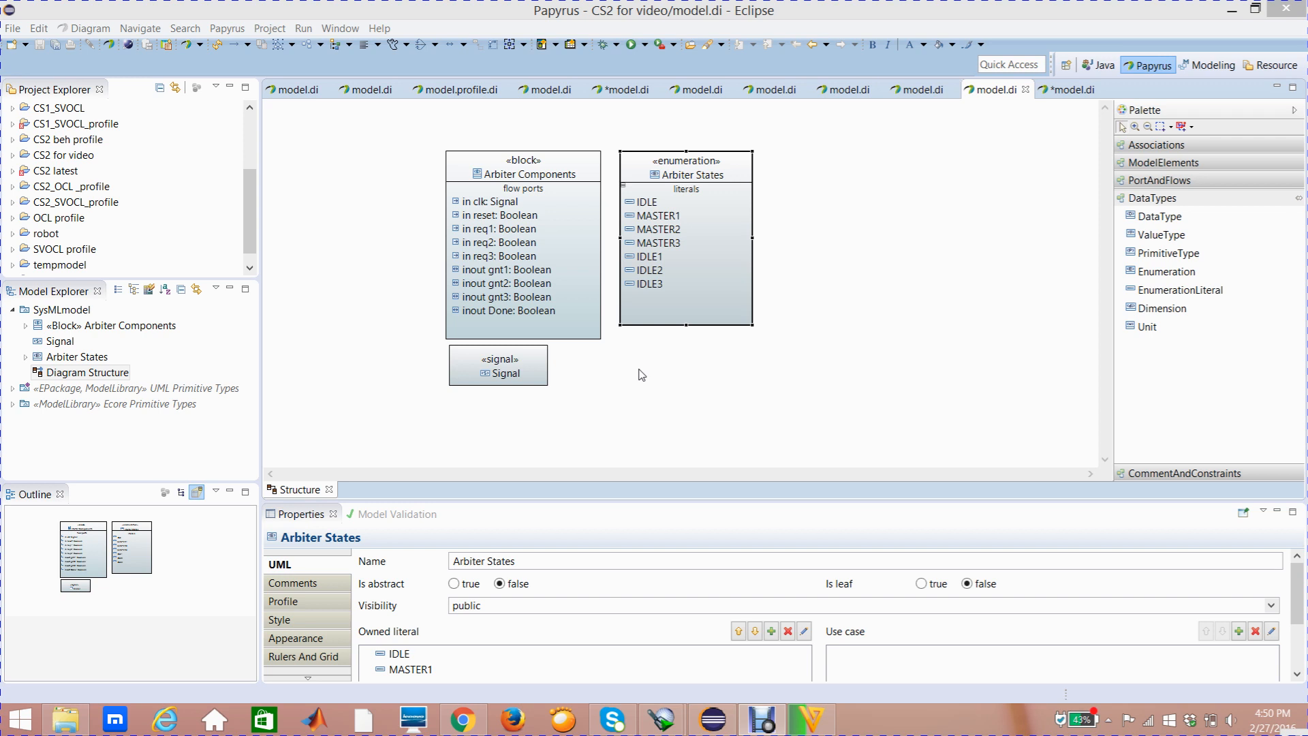
Create a new UML StateMachine diagram named Behavior under SysMLmodel
left_click(678, 366)
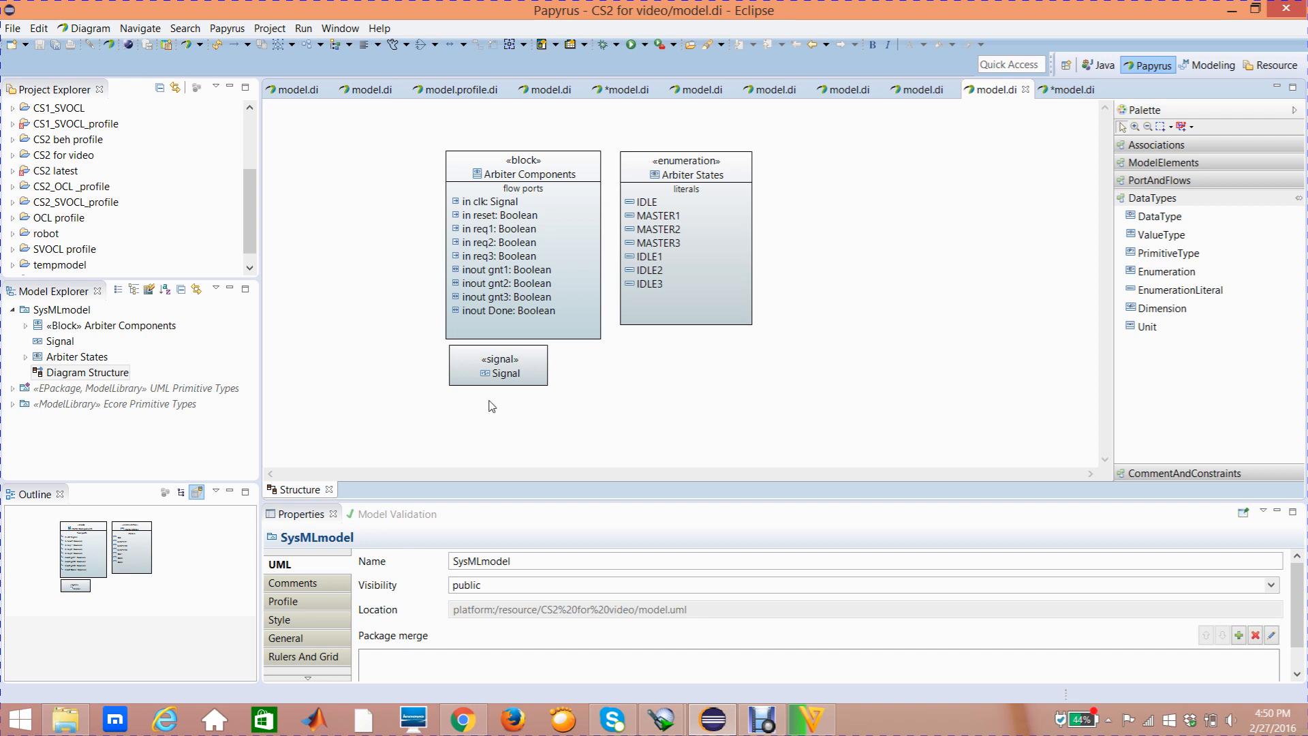
mouse_move(468, 367)
left_click(89, 291)
left_click(66, 312)
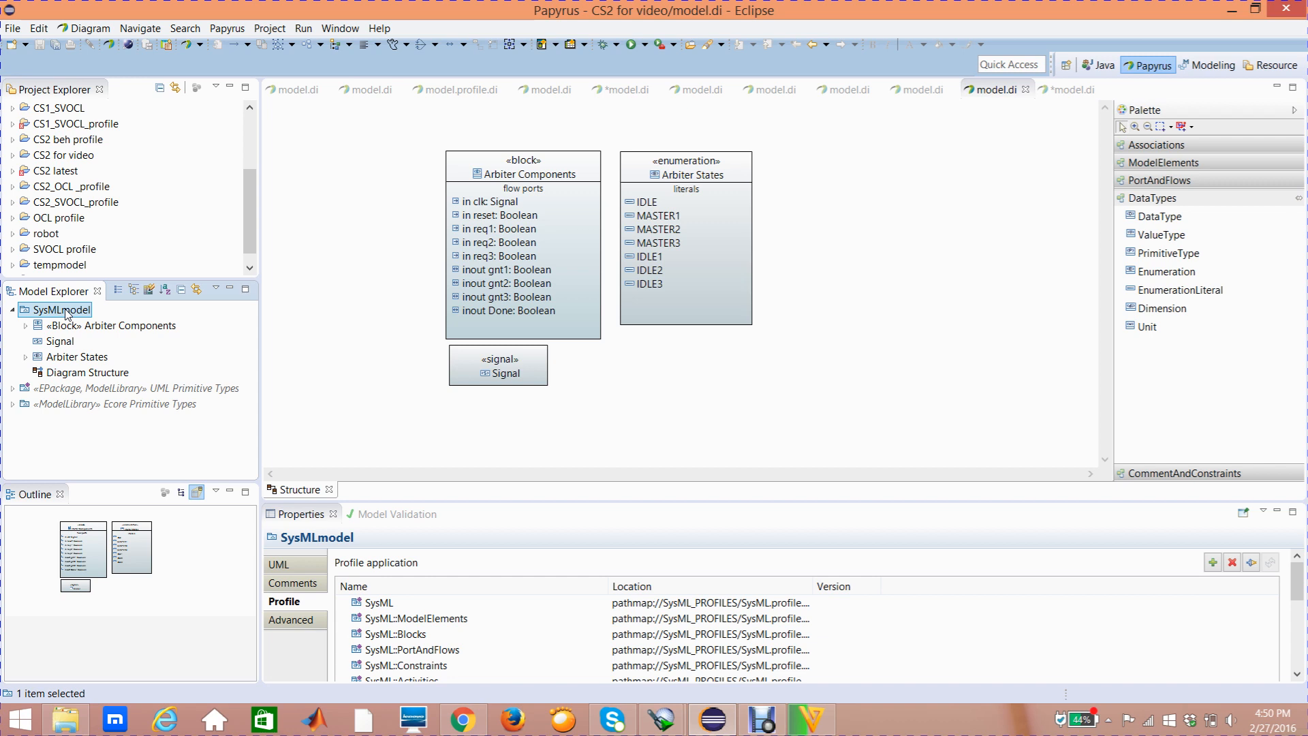
right_click(68, 315)
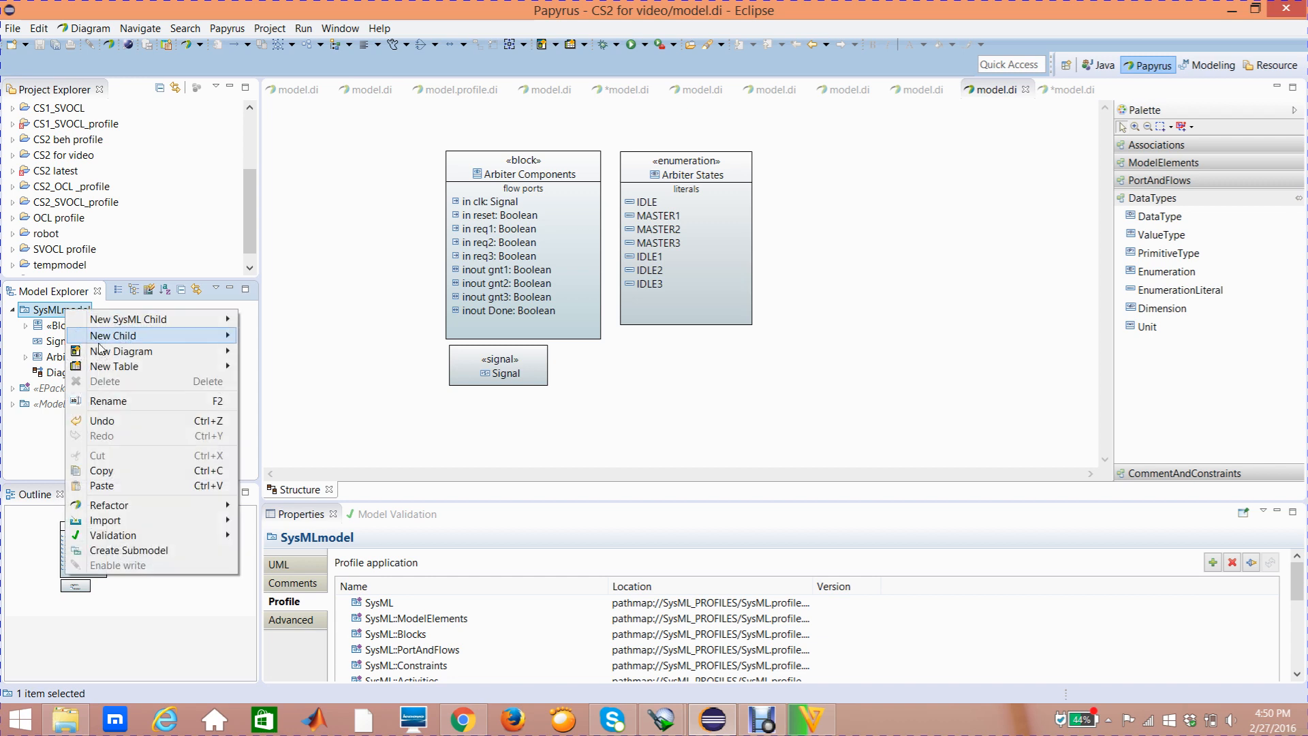
mouse_move(109, 353)
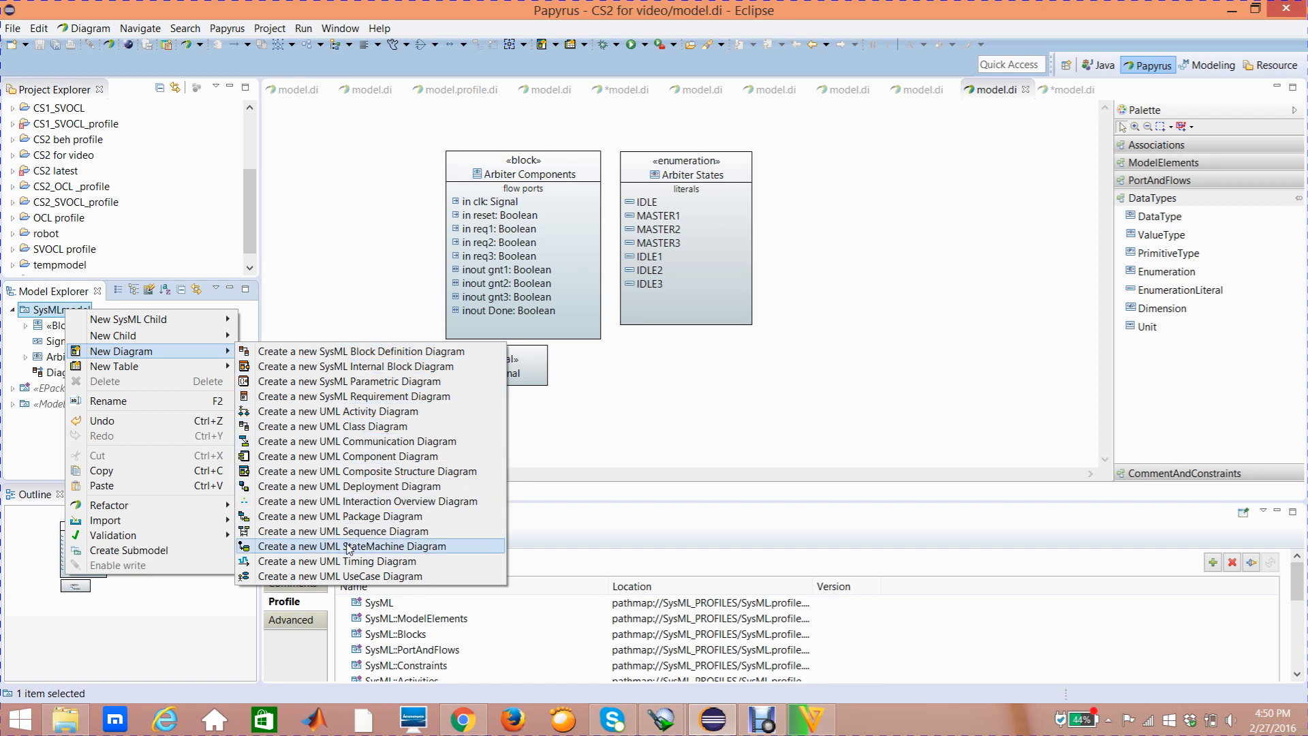
left_click(349, 546)
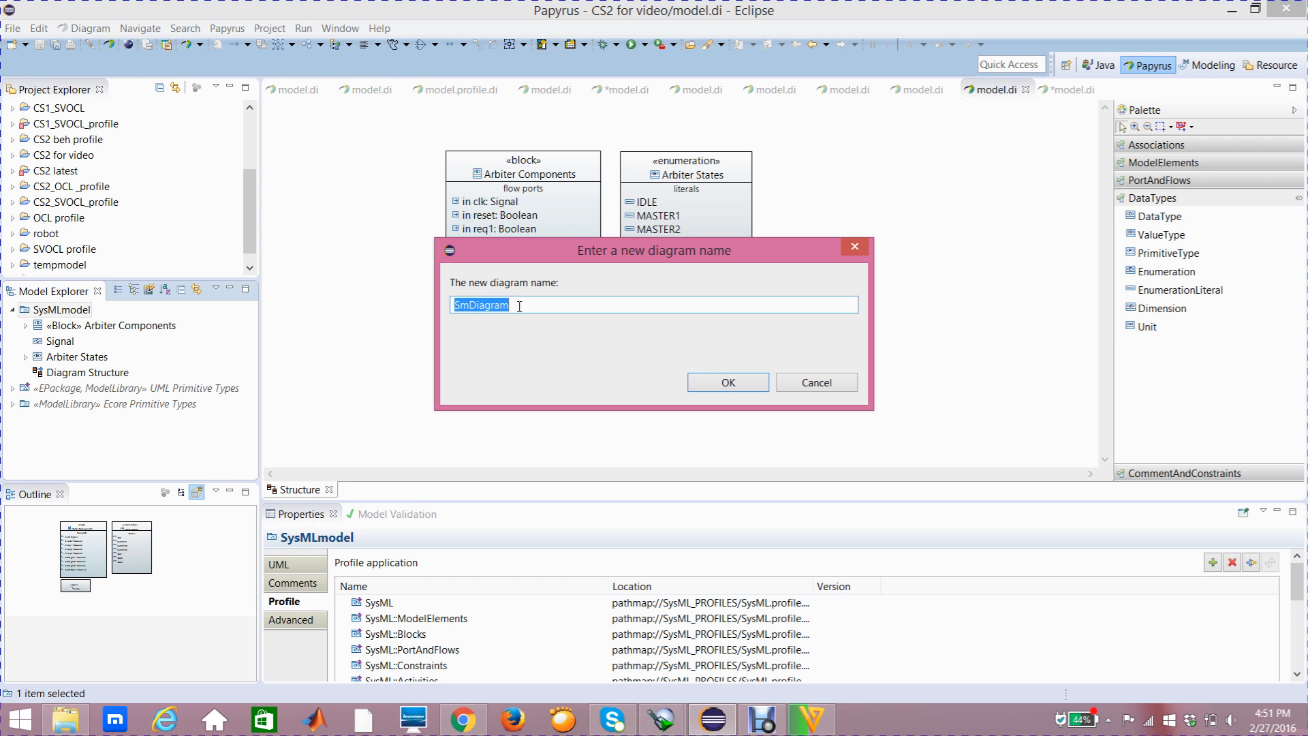
type("Behavior")
key("Return")
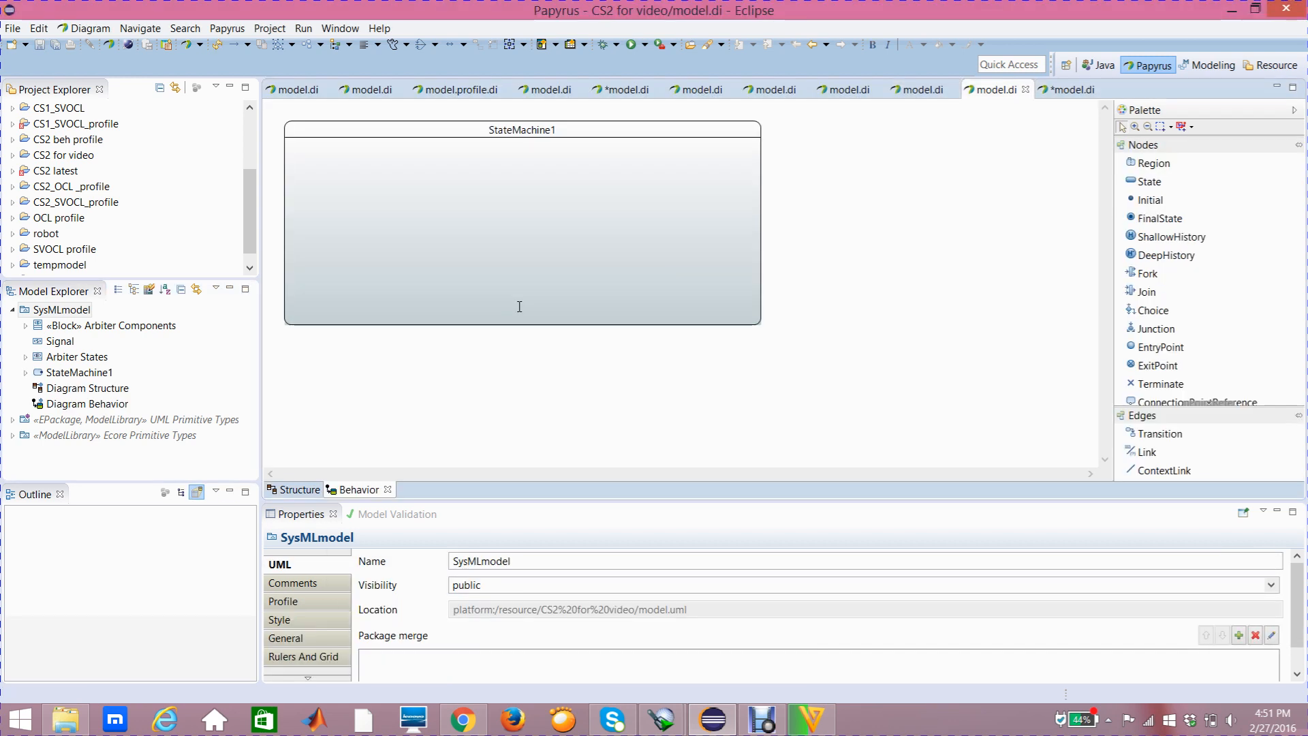
Enlarge the StateMachine1 frame in width and height so it fills the visible diagram area
left_click(570, 138)
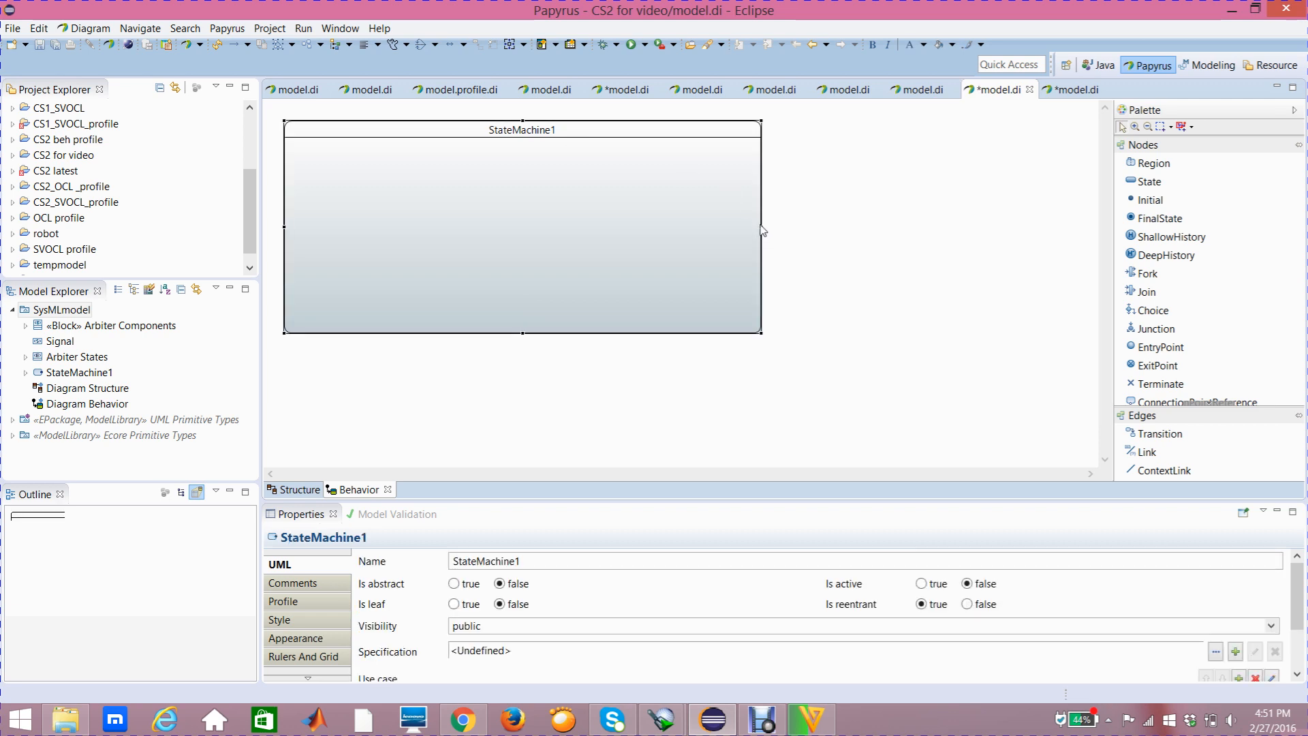
left_click_drag(760, 225, 1098, 198)
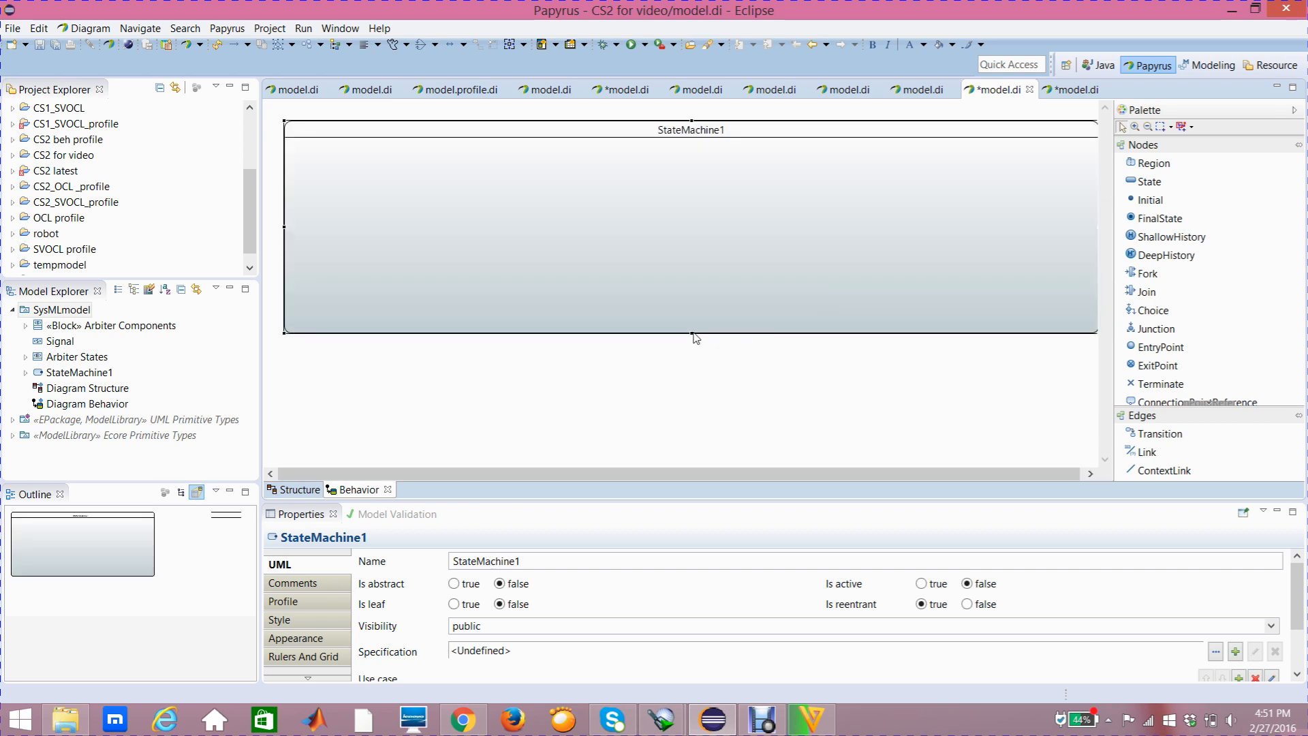
left_click_drag(691, 335, 691, 464)
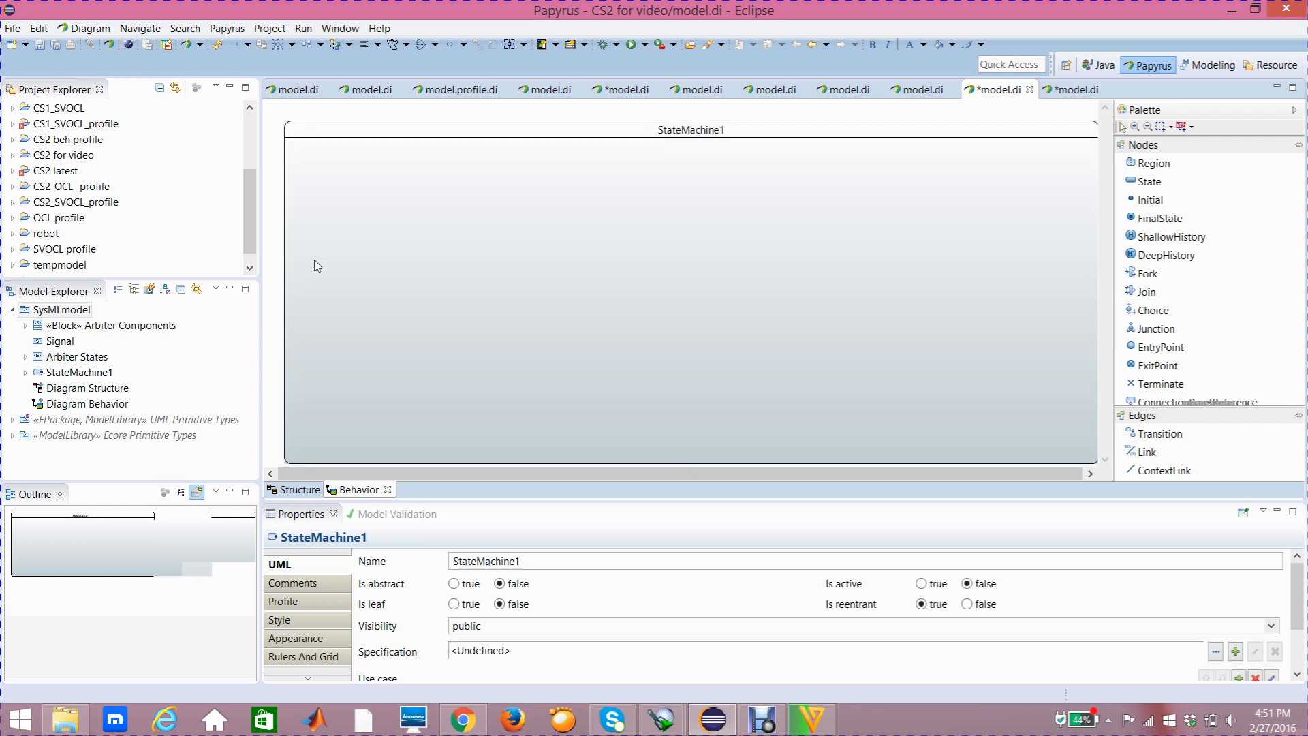
left_click(356, 135)
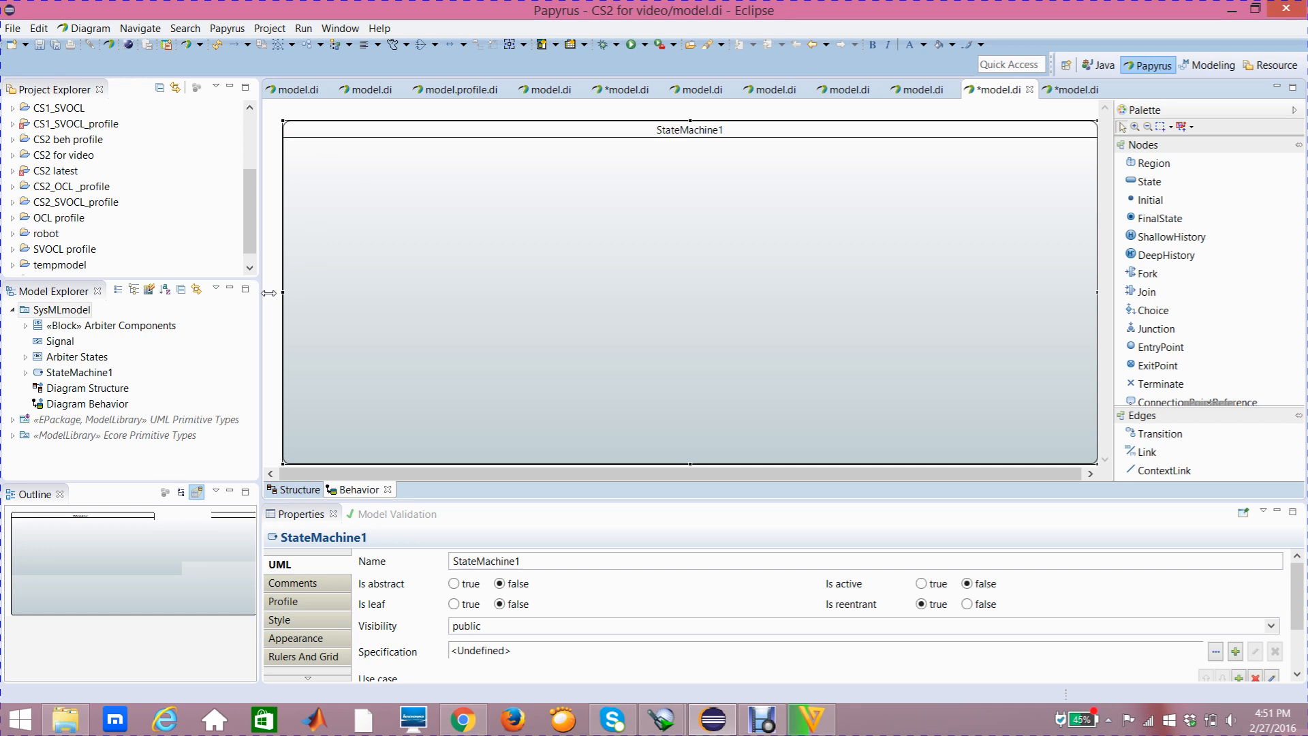
left_click_drag(269, 293, 268, 293)
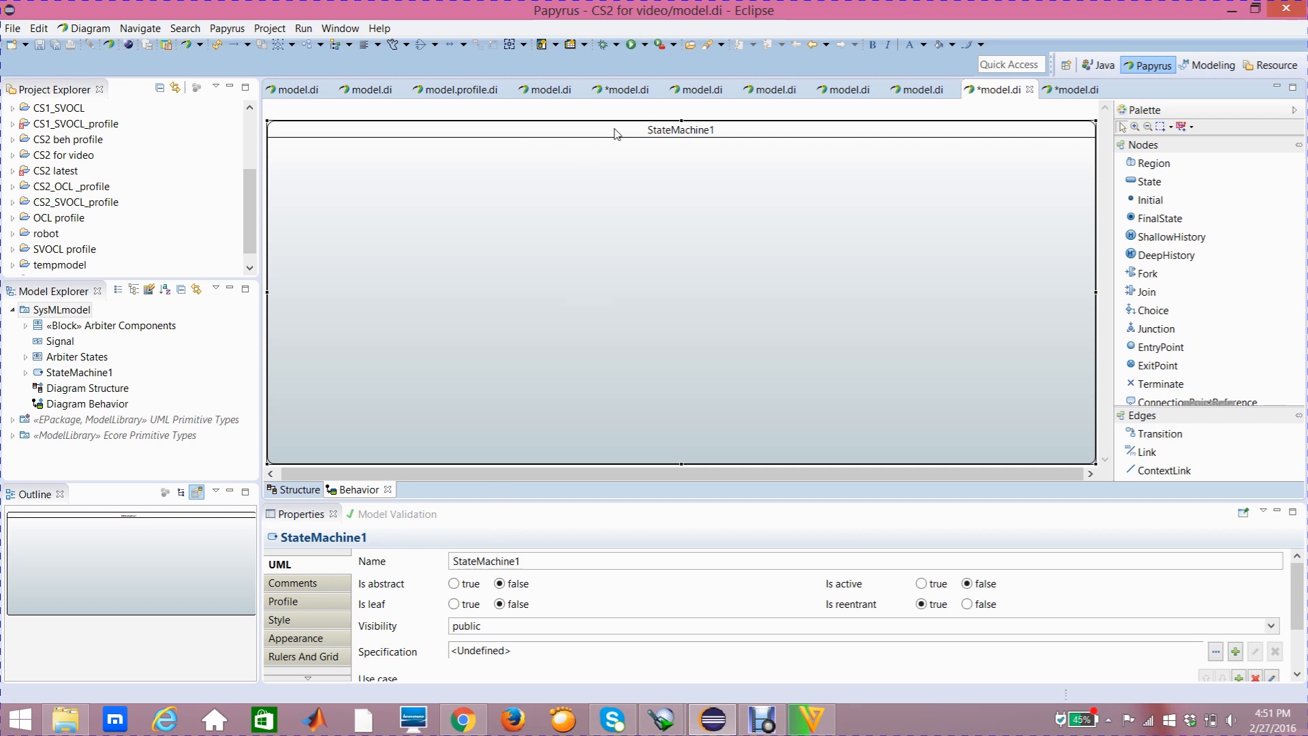
Rename the state machine as Arbiter Behavior
mouse_move(615, 133)
left_click(530, 562)
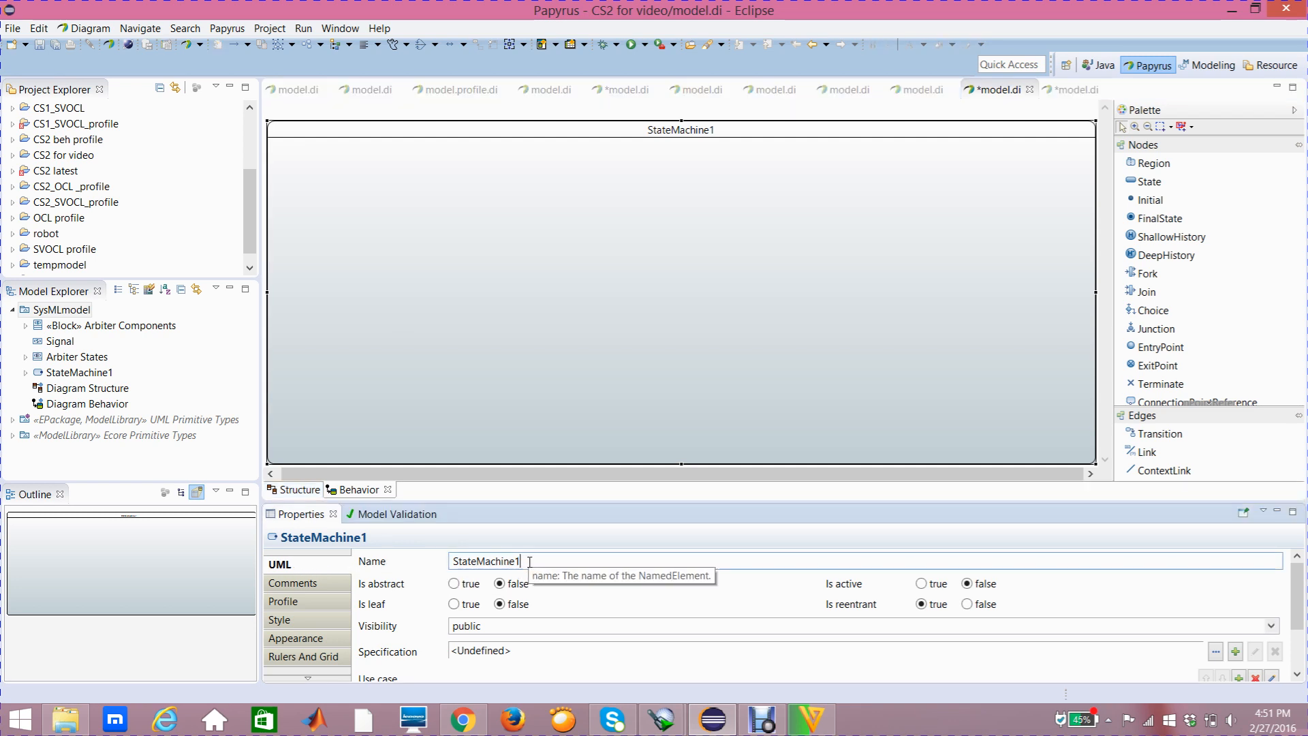
key("BackSpace")
key("BackSpace")
key("BackSpace")
key("BackSpace")
key("BackSpace")
key("BackSpace")
key("BackSpace")
key("BackSpace")
key("BackSpace")
key("BackSpace")
key("BackSpace")
key("BackSpace")
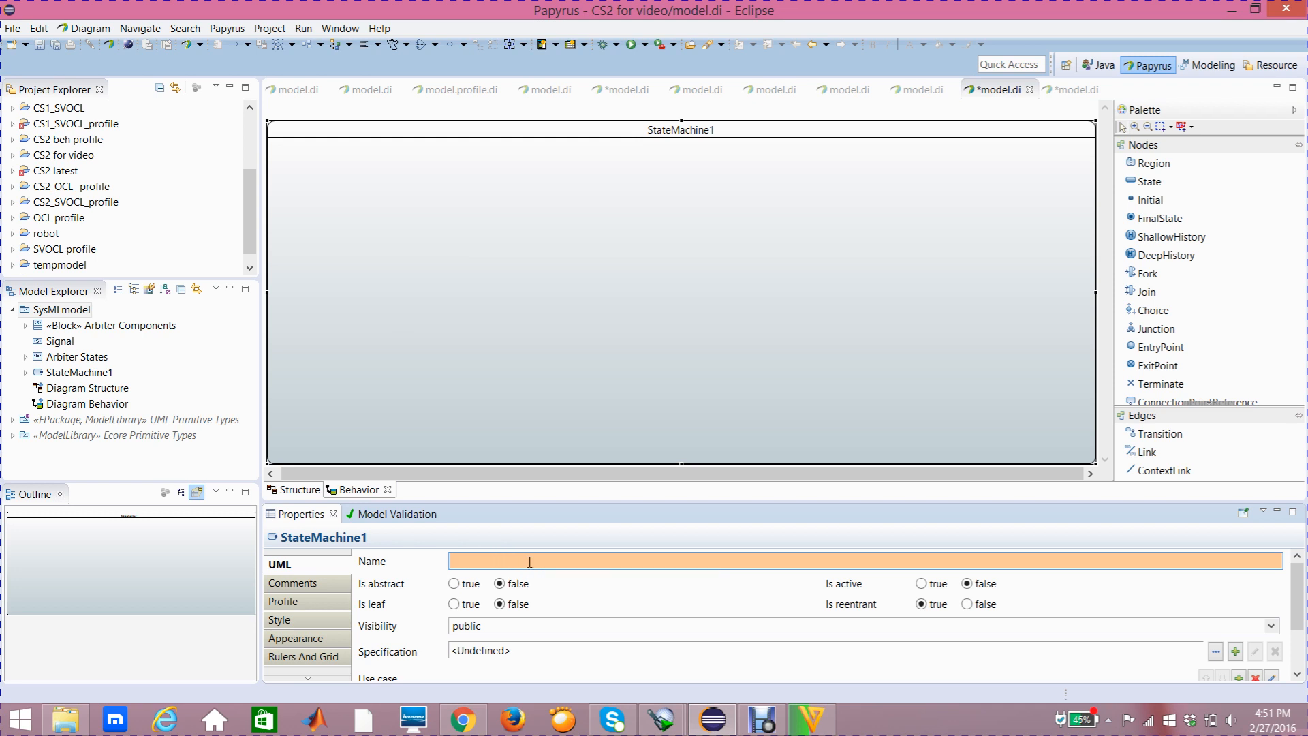
type("Arbiter Behavior")
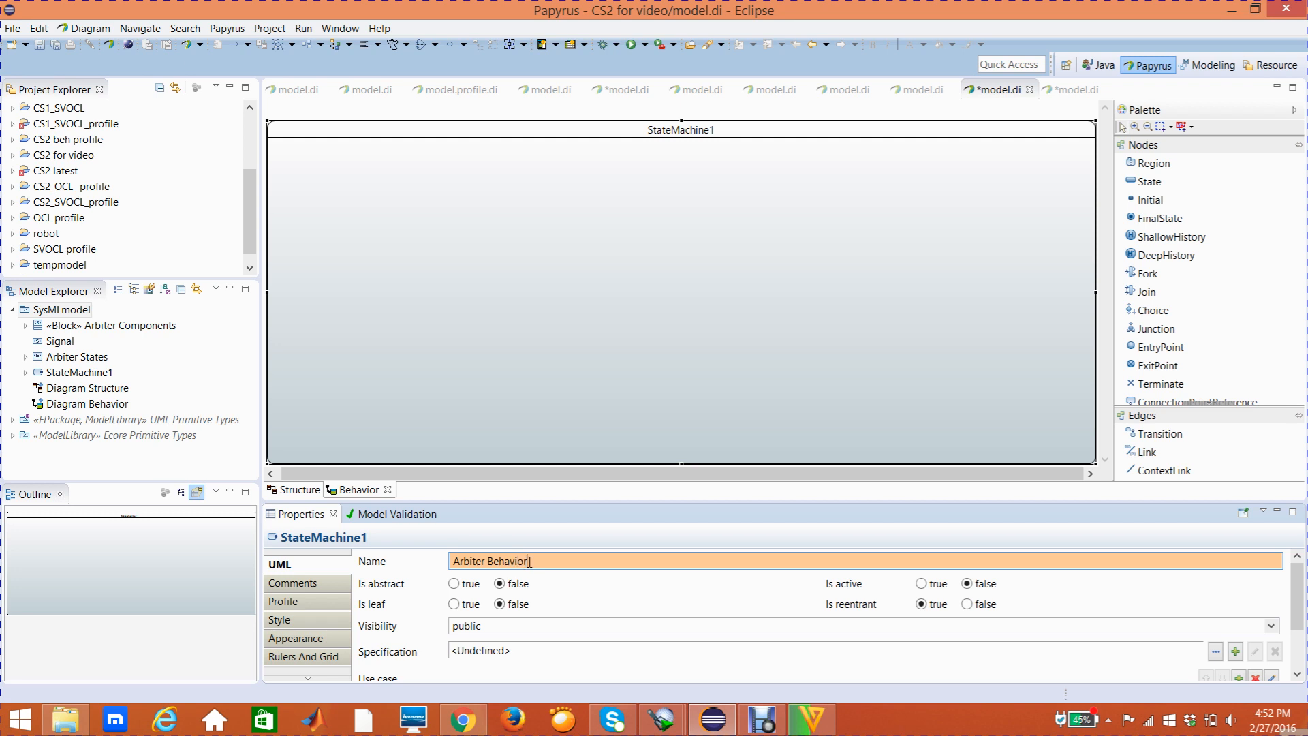
key("Return")
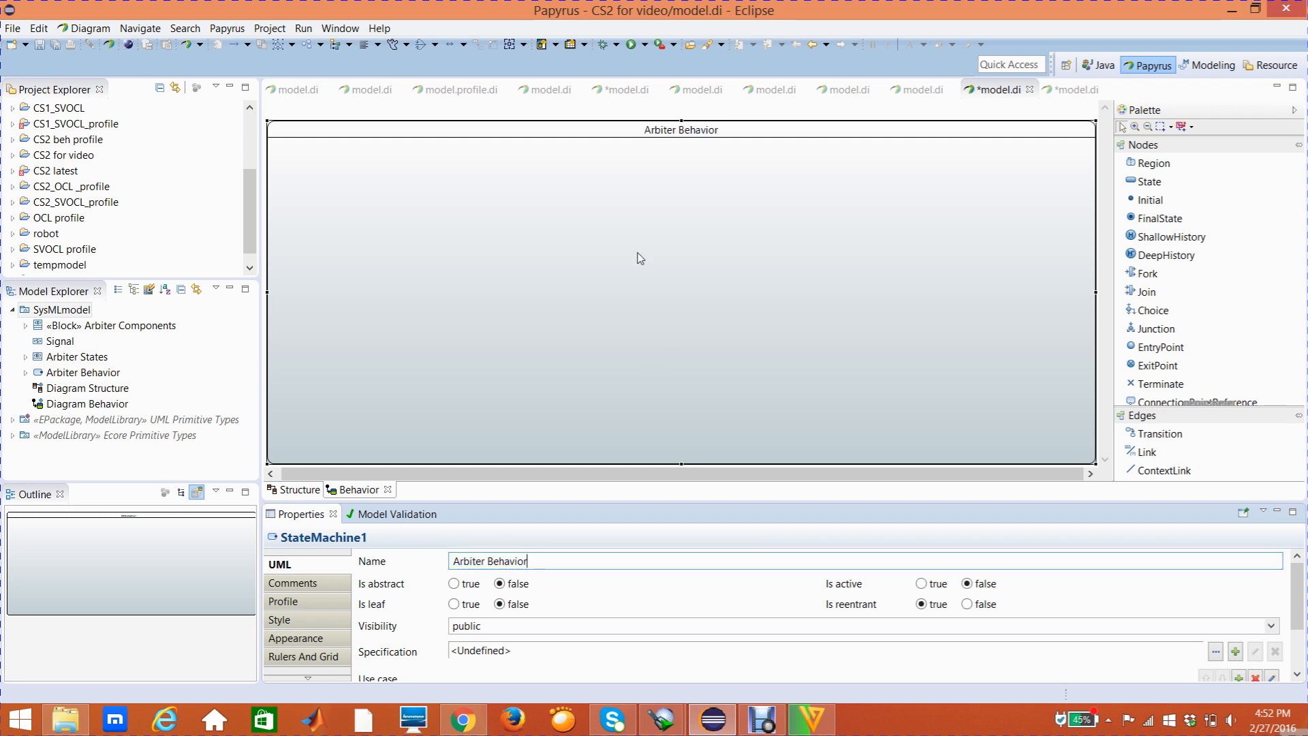
Extend the Arbiter Behavior frame slightly upward to gain more drawing height
left_click(710, 134)
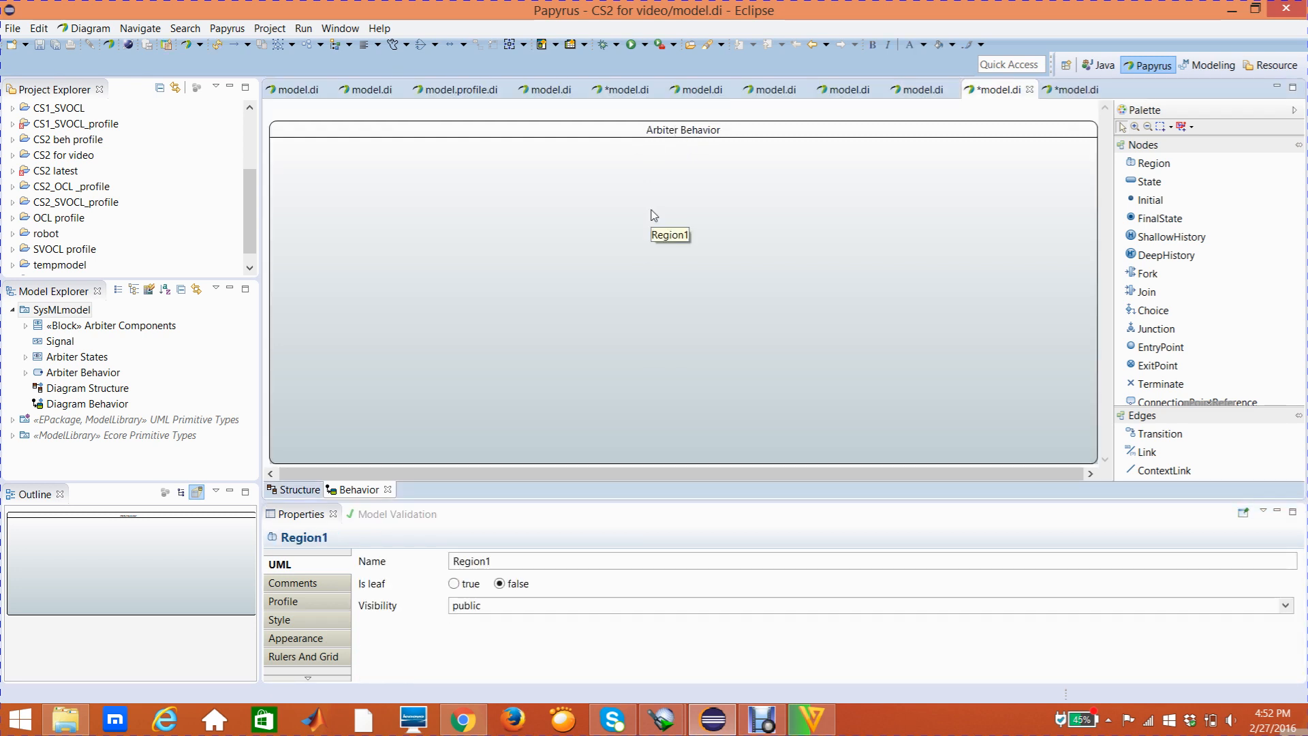
mouse_move(654, 215)
left_click(630, 129)
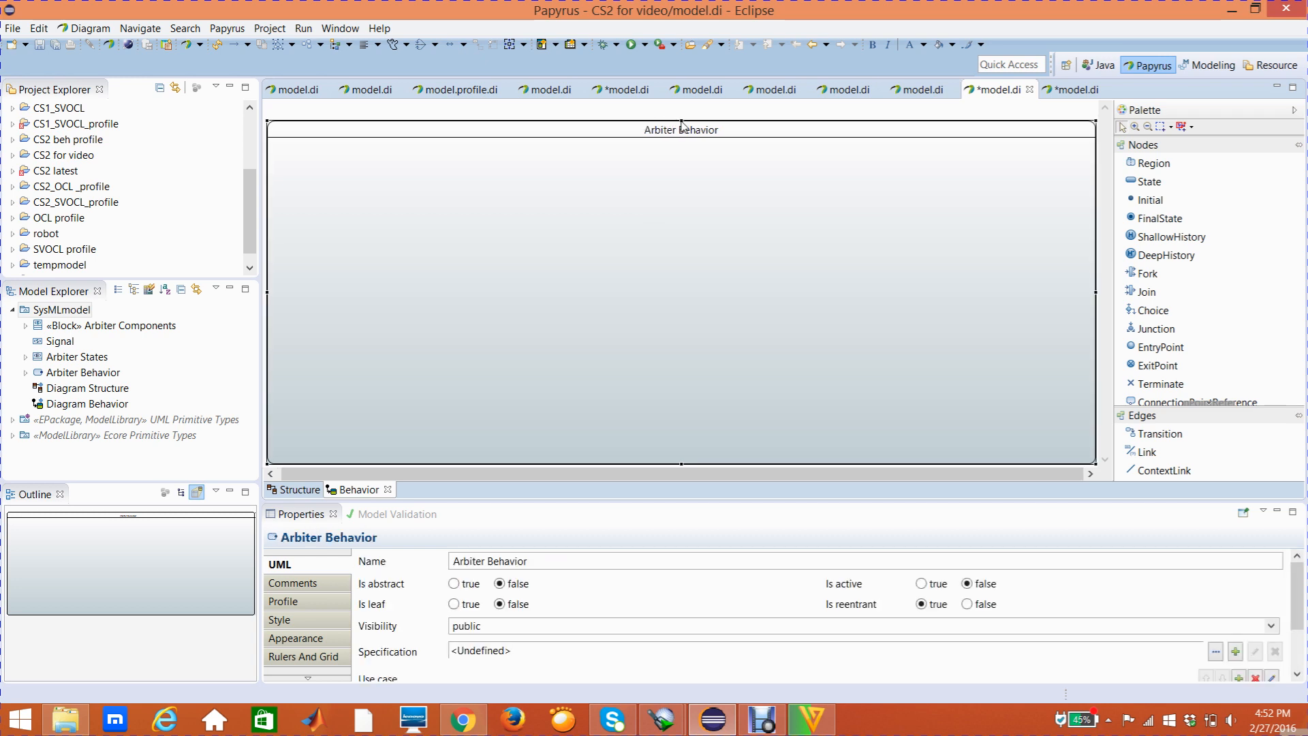
left_click_drag(681, 125, 675, 184)
mouse_move(675, 194)
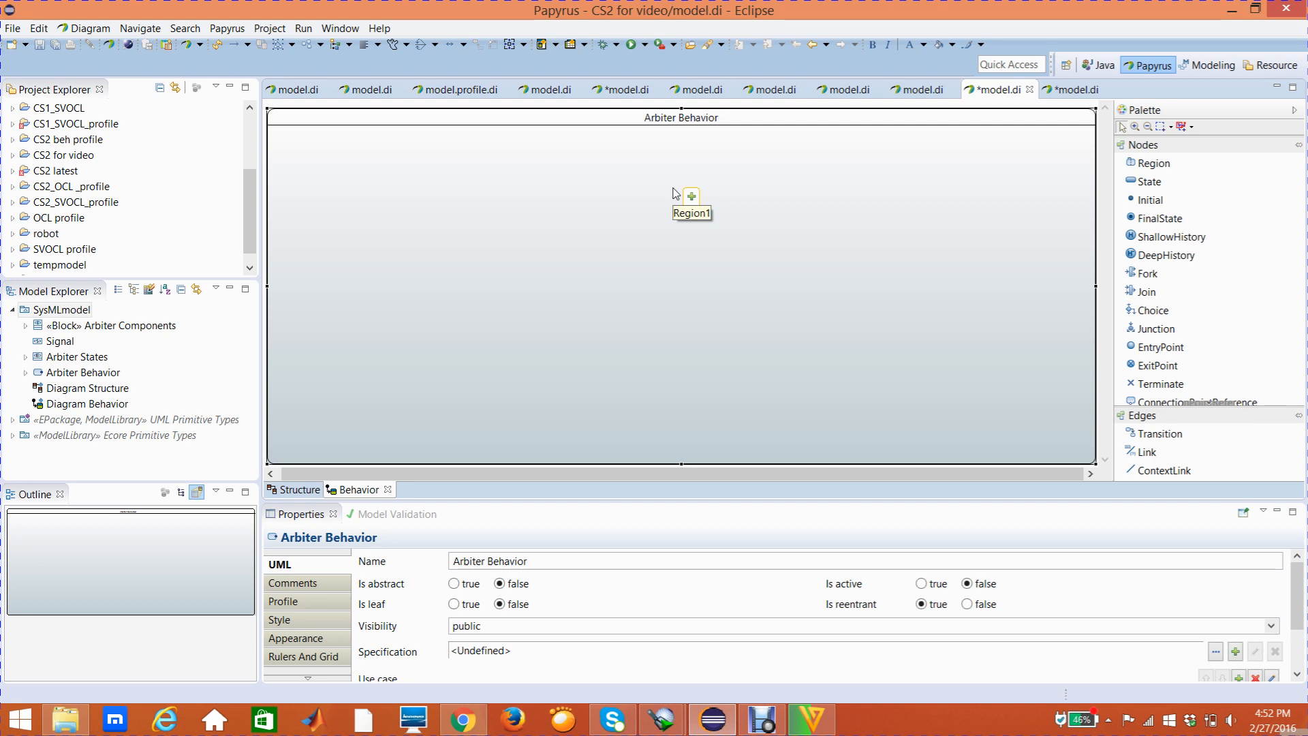
left_click(766, 180)
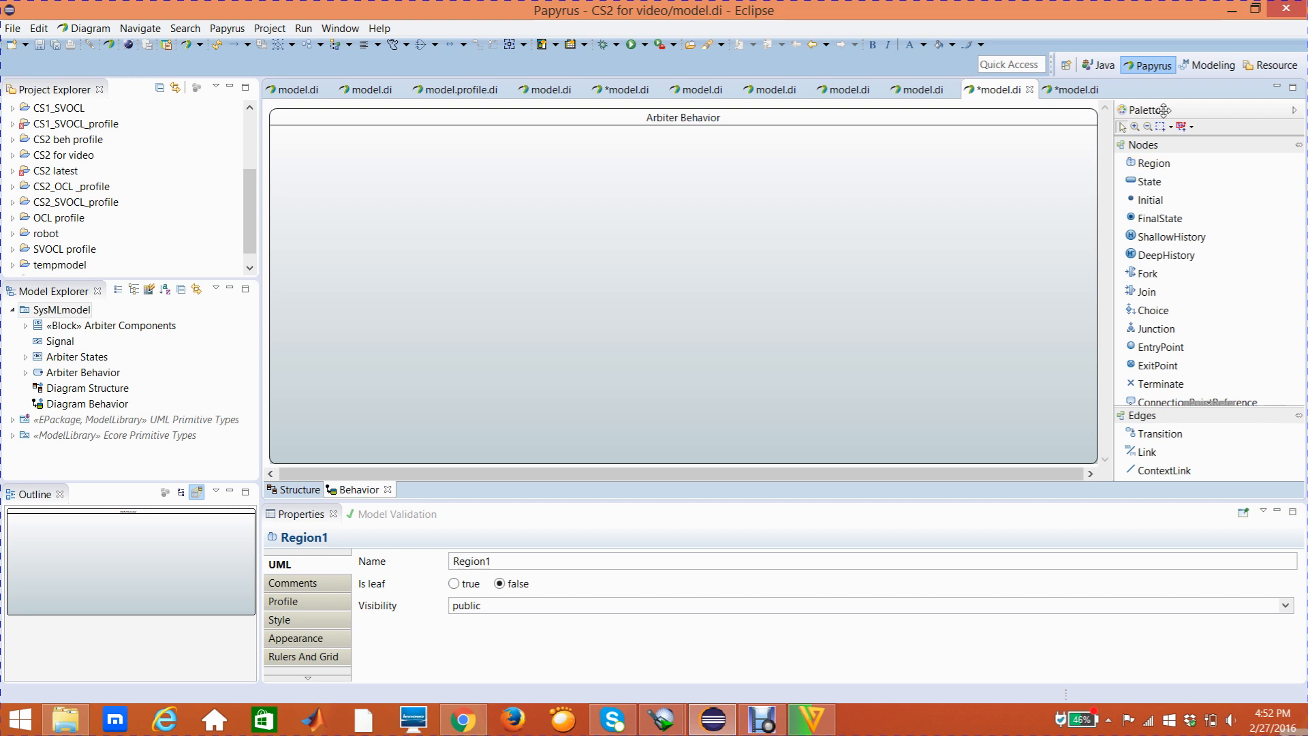
Add a state named IDLE near the upper middle of the Arbiter Behavior region
left_click(1159, 184)
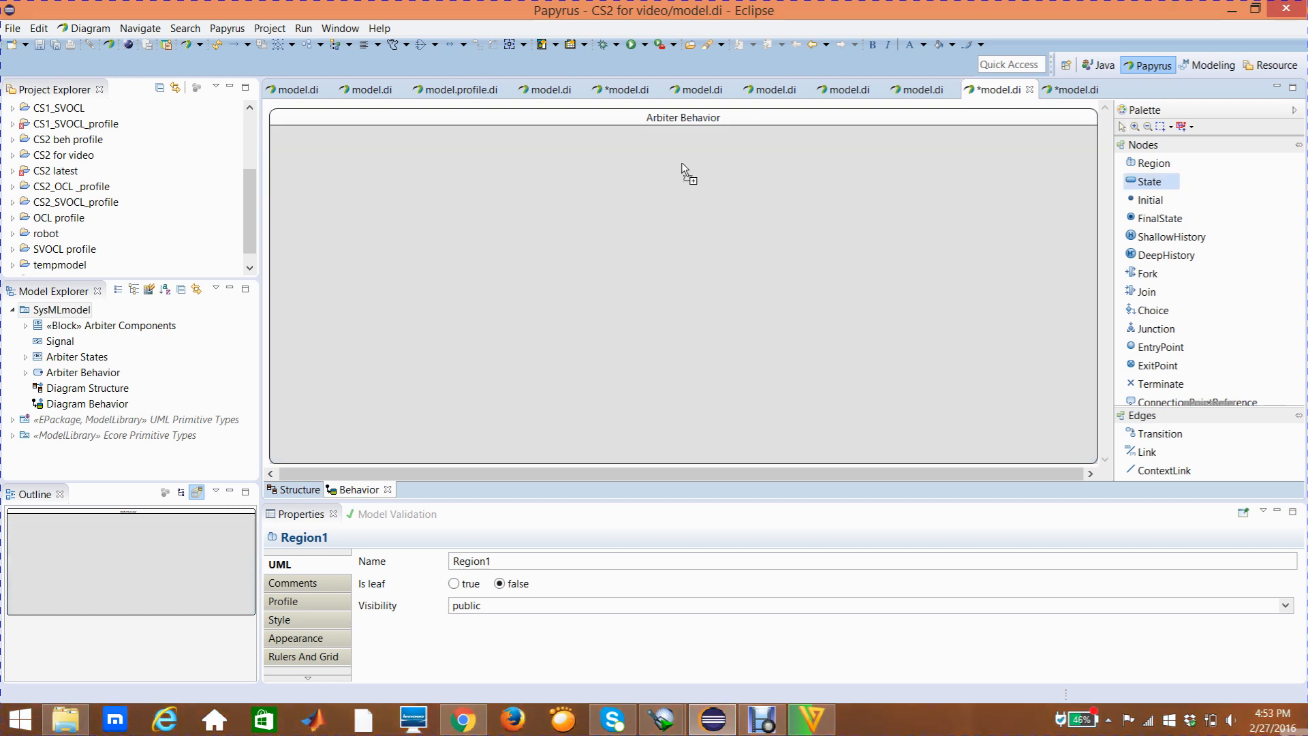
left_click(643, 160)
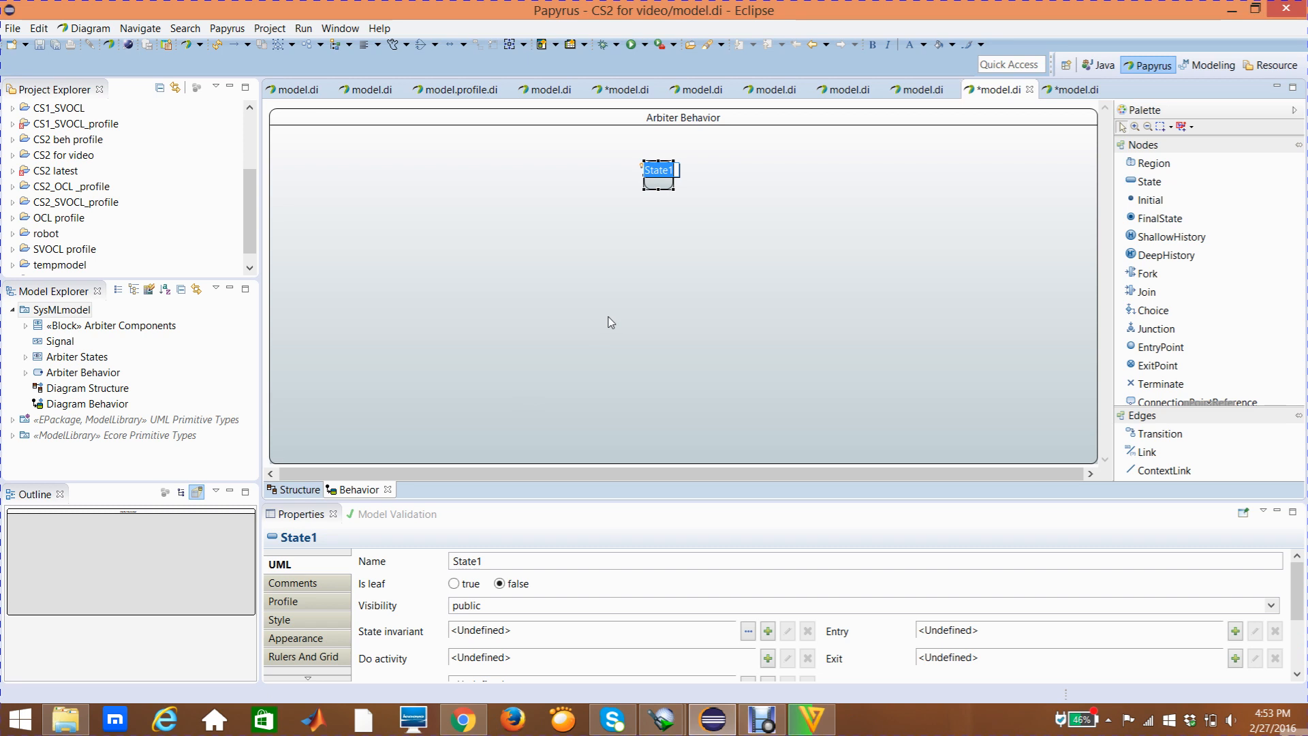
mouse_move(611, 323)
type("IDLE")
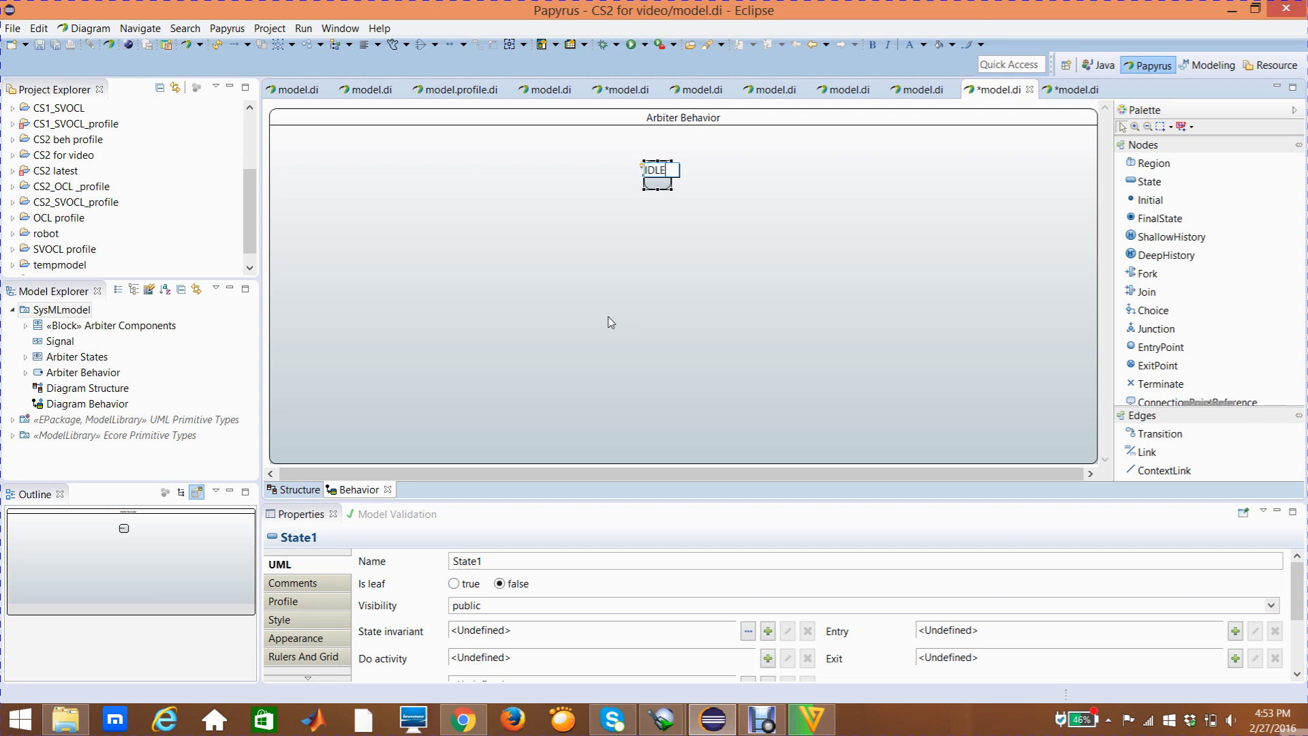
left_click(681, 255)
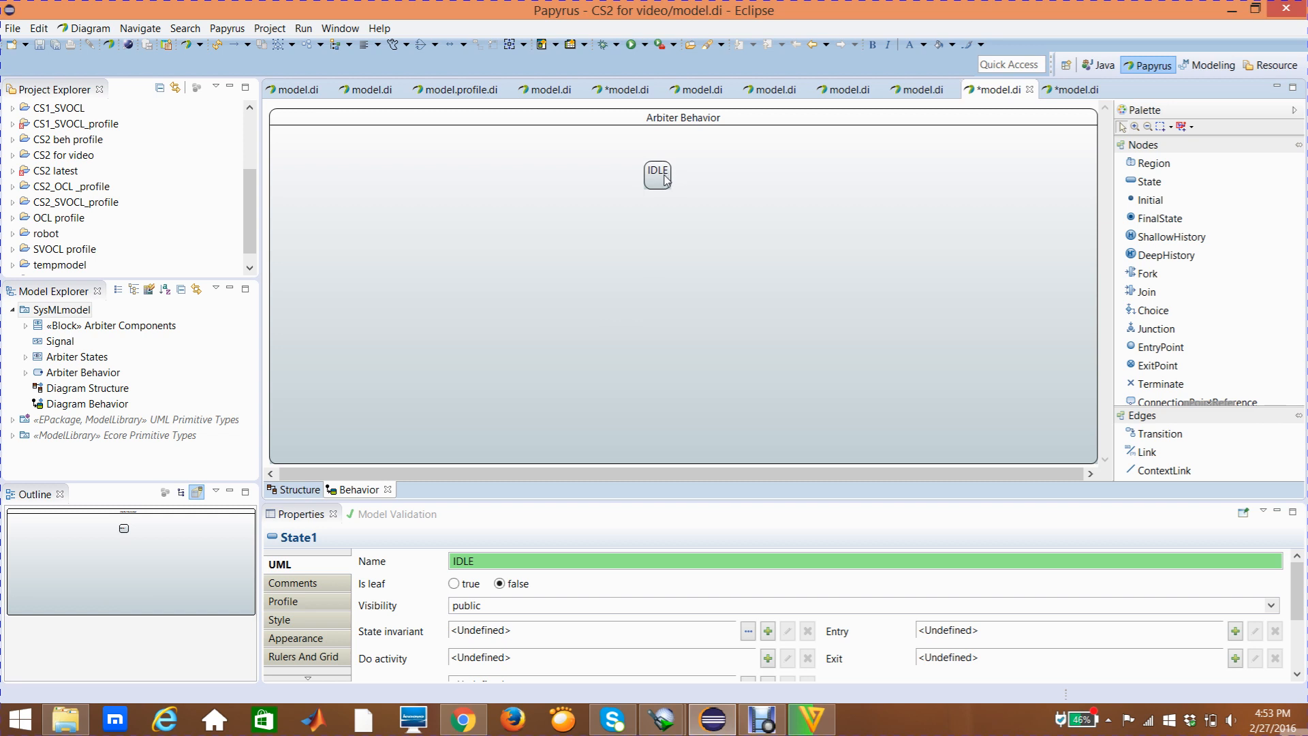
Enlarge the IDLE state to about twice its width and slightly taller, and move it up just below the frame's title
left_click(667, 179)
left_click(671, 175)
left_click_drag(671, 175, 706, 169)
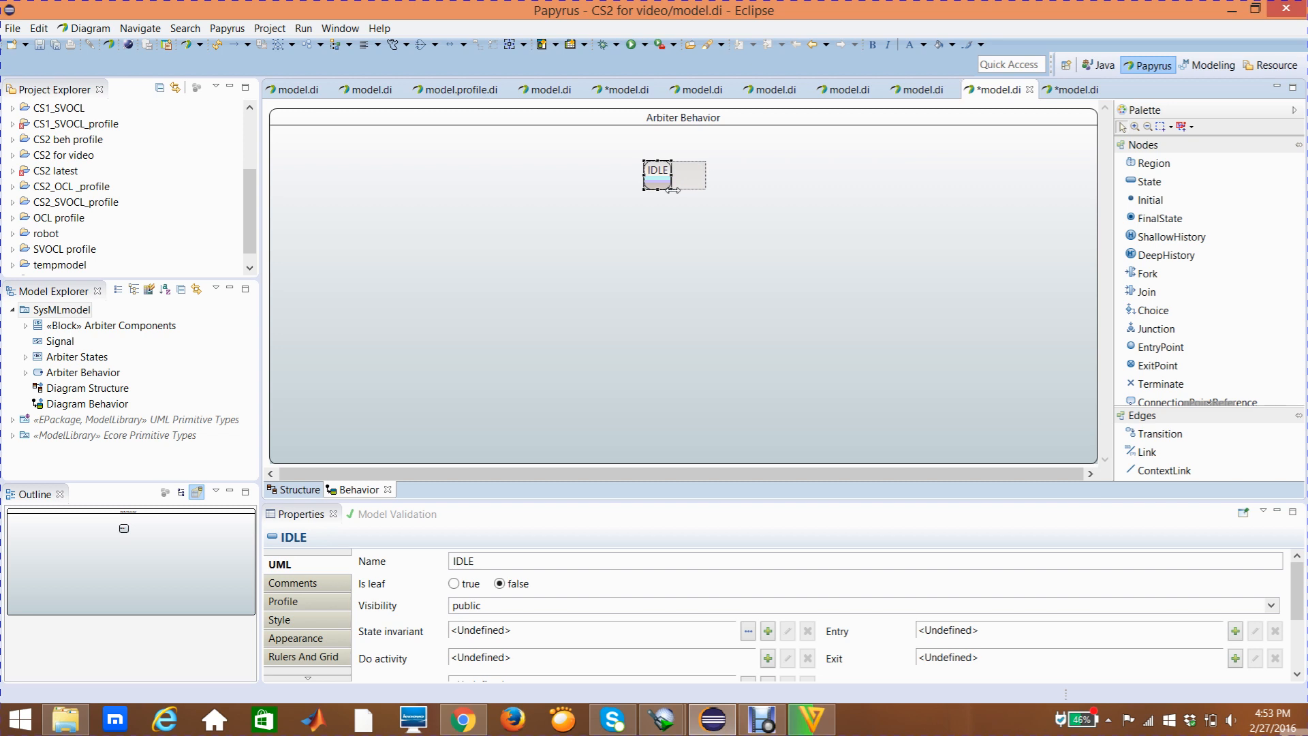
left_click_drag(673, 190, 674, 198)
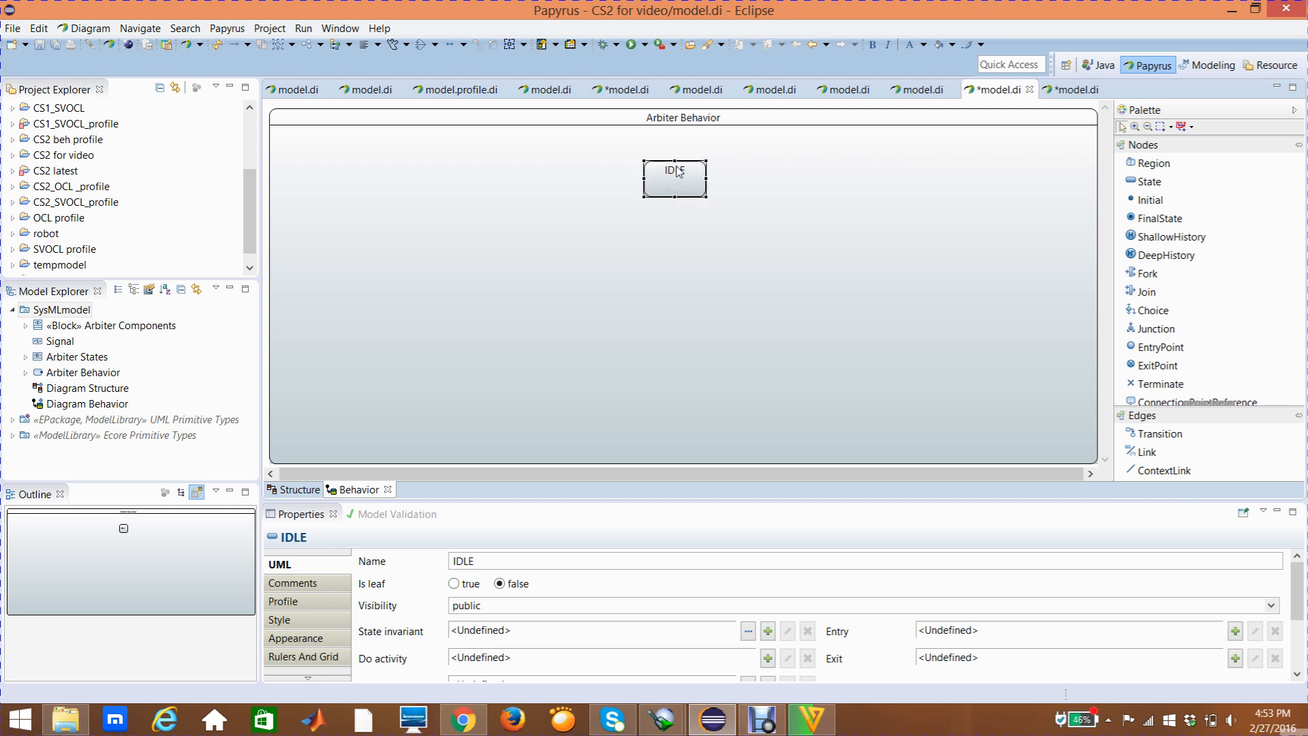
left_click(688, 205)
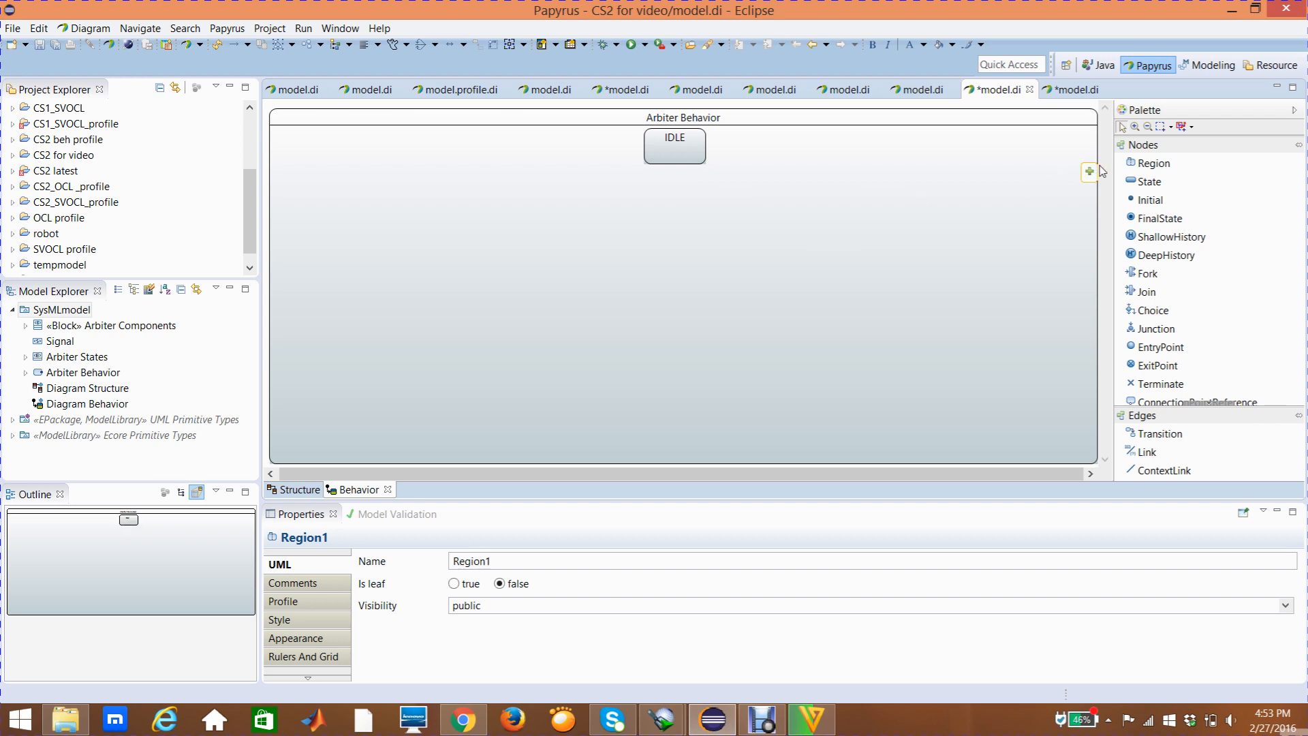
Add a state named MASTER2 near the left edge of the region, below the level of IDLE
left_click(1135, 184)
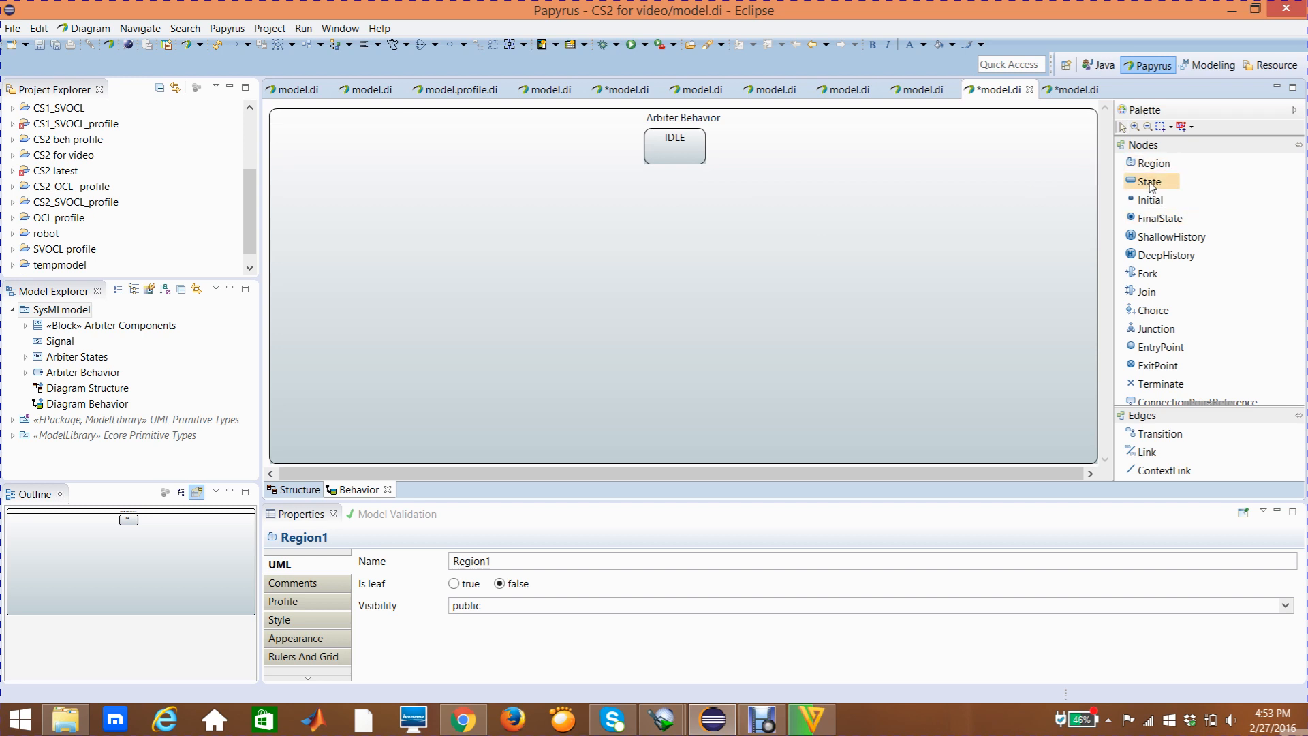
left_click(1152, 187)
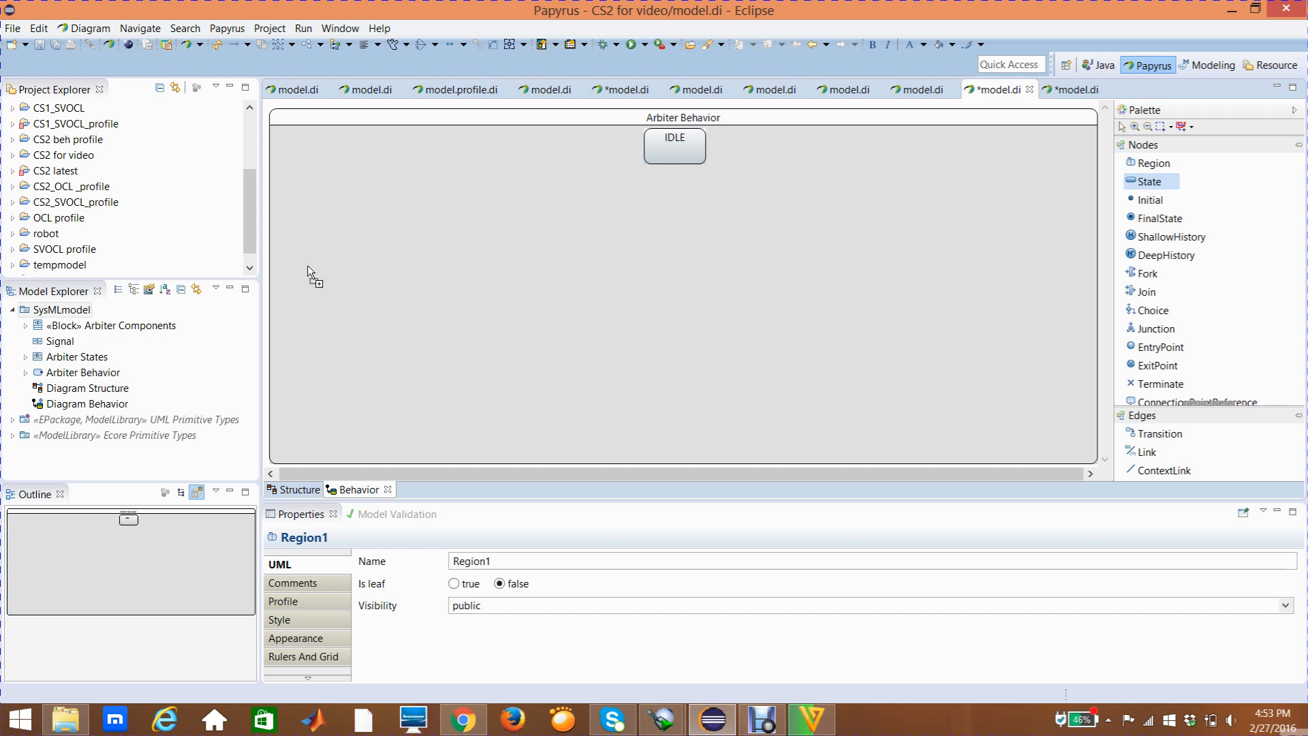
left_click(303, 226)
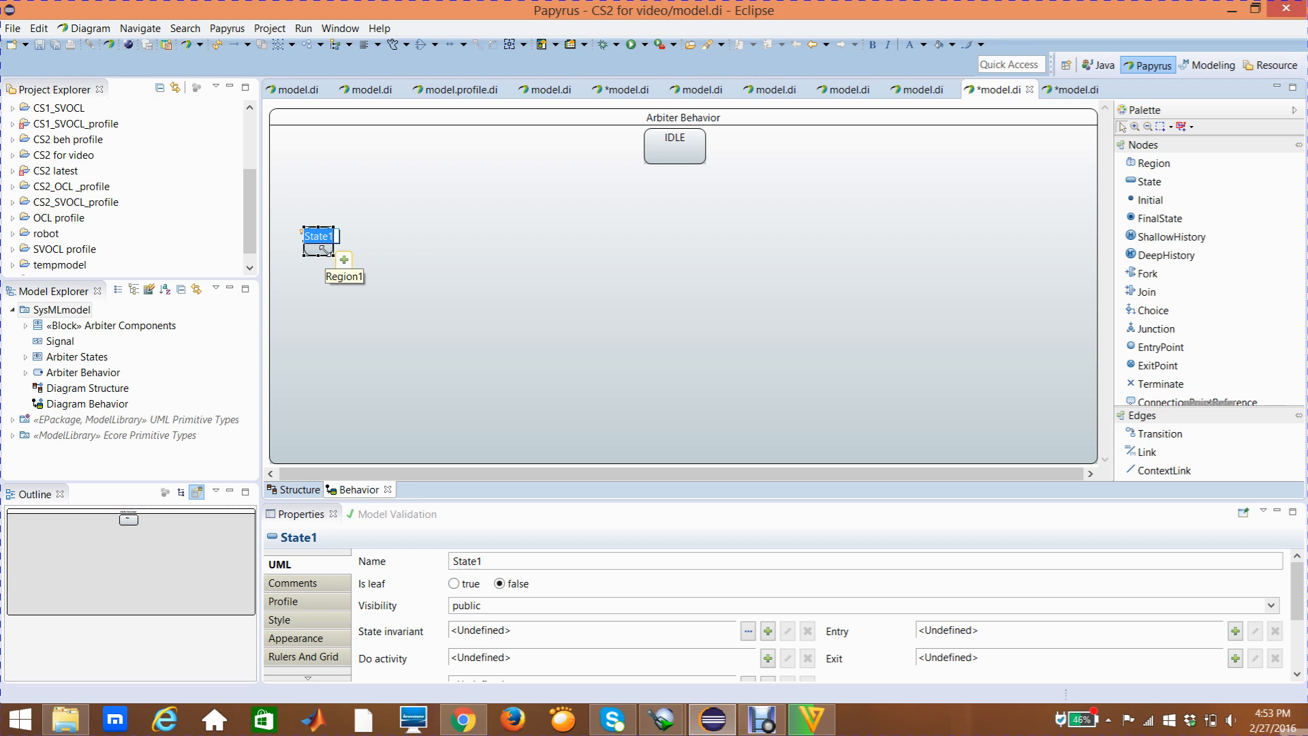
type("MAS")
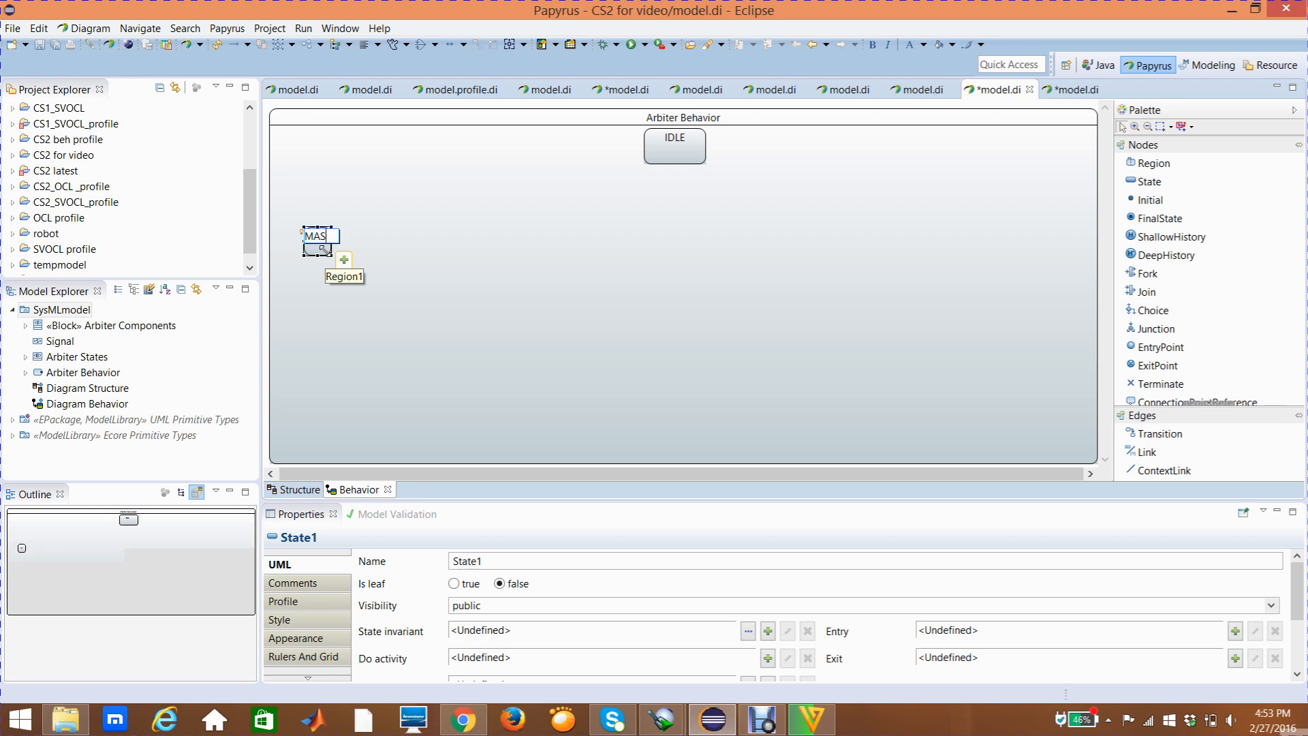
type("TER2")
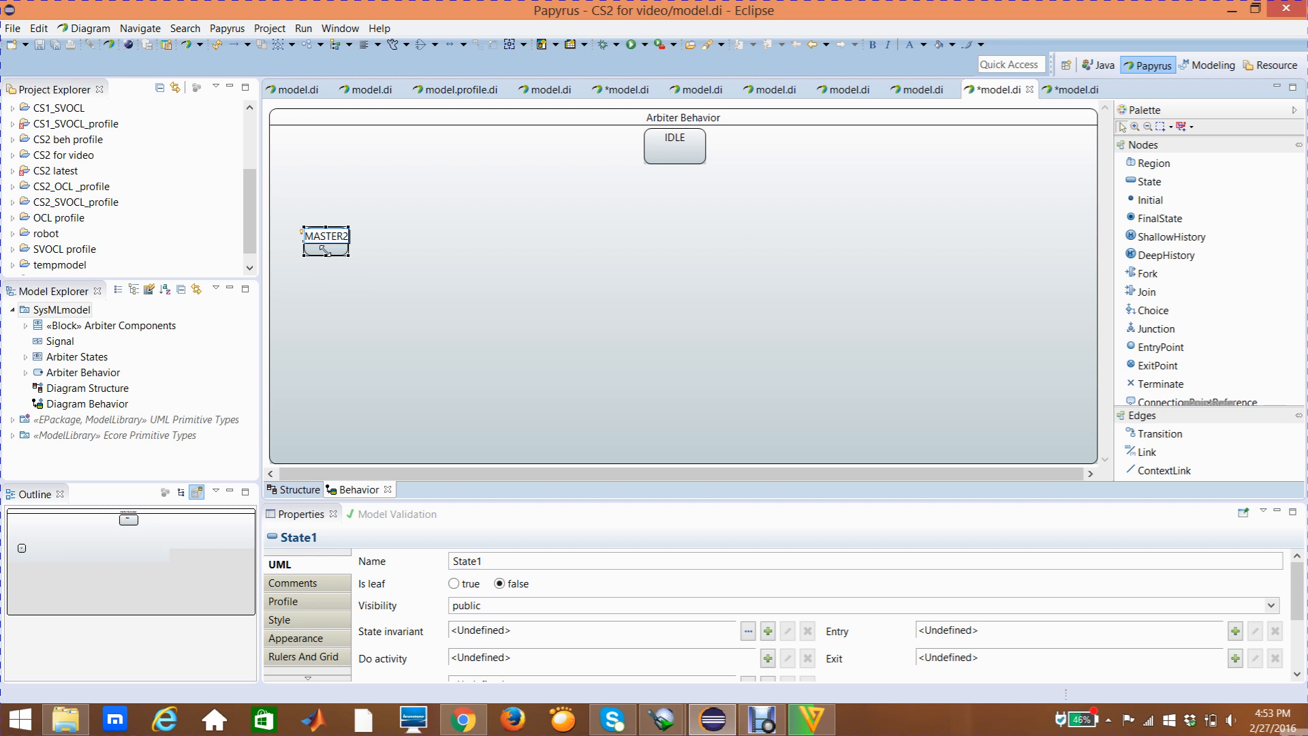
key("Return")
left_click(297, 267)
Widen the MASTER2 state to the right so its name has room on both sides
left_click(333, 250)
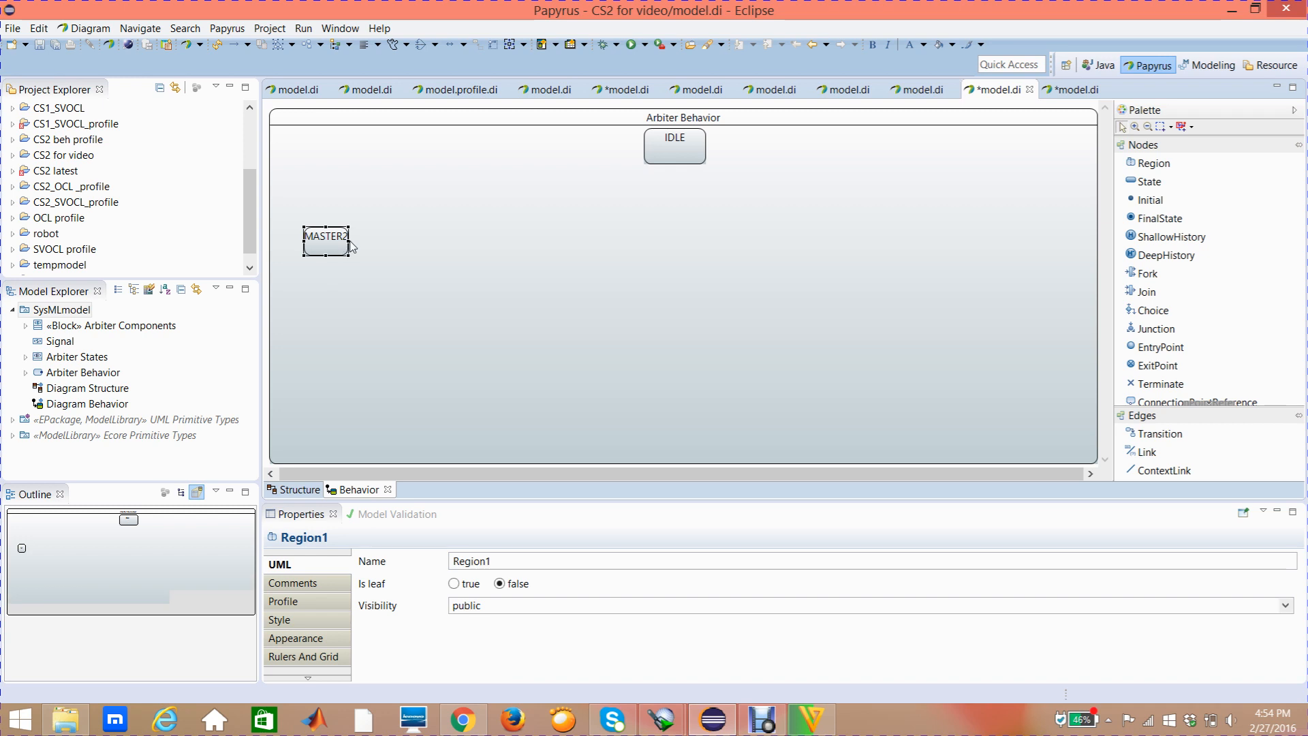
left_click(349, 246)
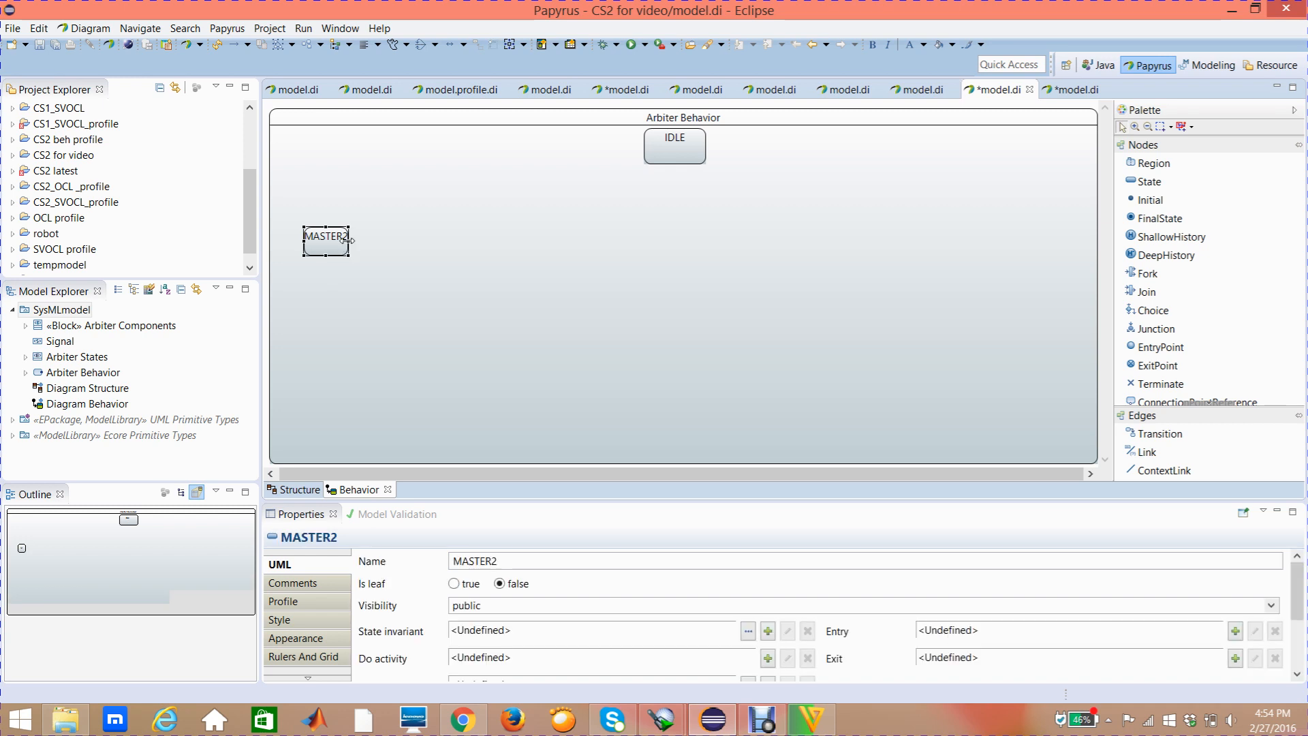
left_click_drag(355, 237, 374, 239)
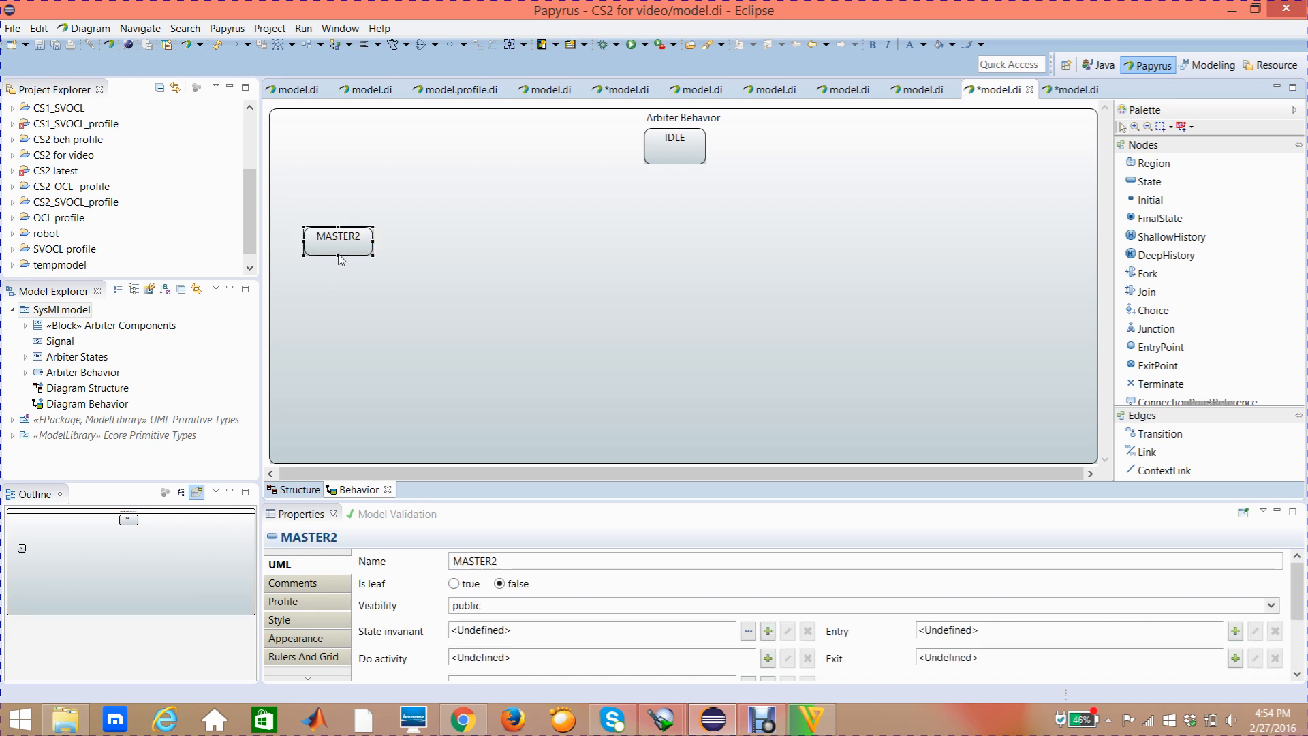
Make the MASTER2 state about half again as tall and shift it slightly right and down
left_click_drag(339, 257, 351, 262)
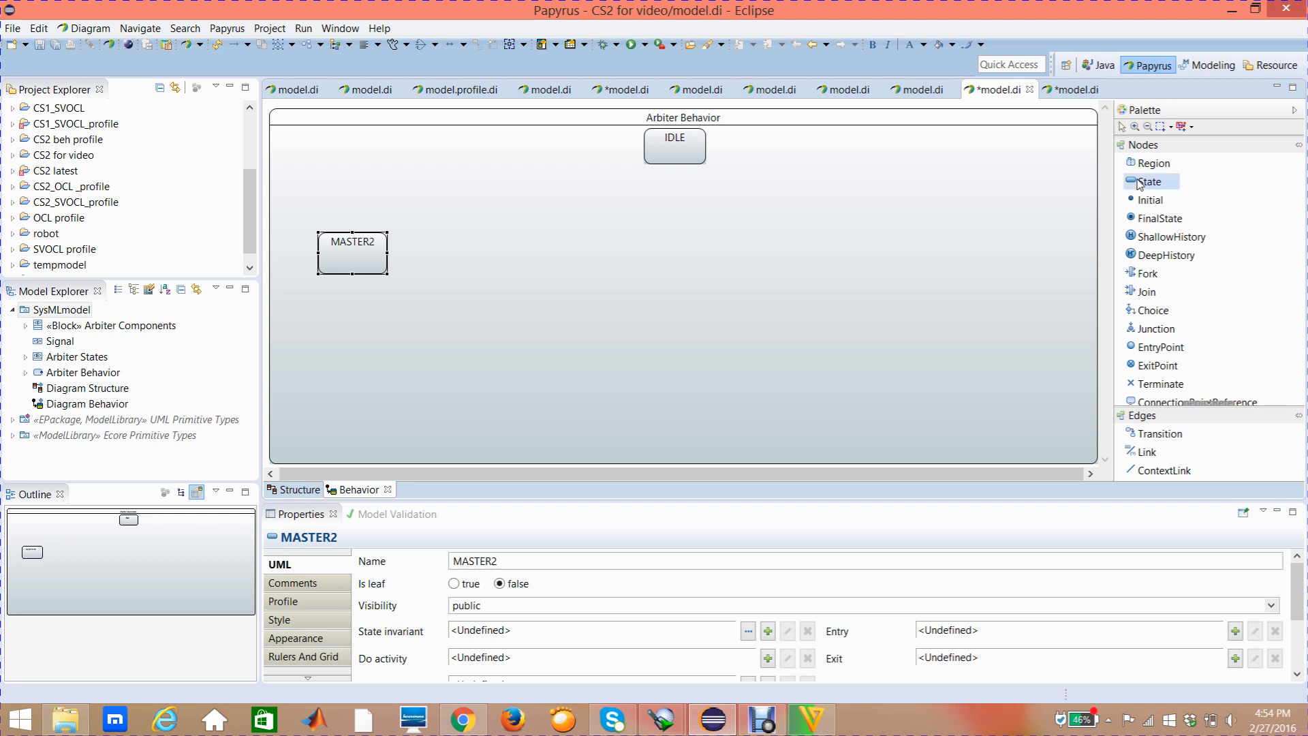
Add a state named IDLE2 below MASTER2, in the lower part of the Arbiter Behavior region
left_click(1139, 183)
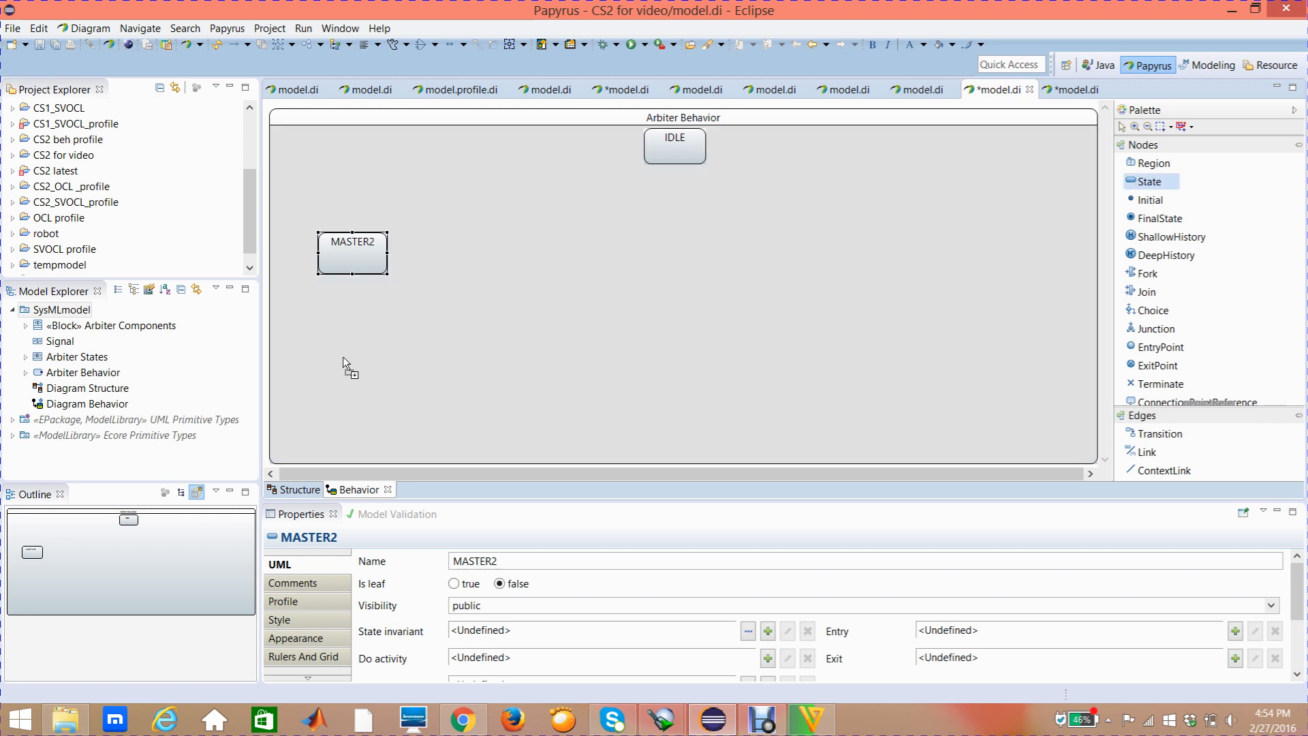
left_click(325, 371)
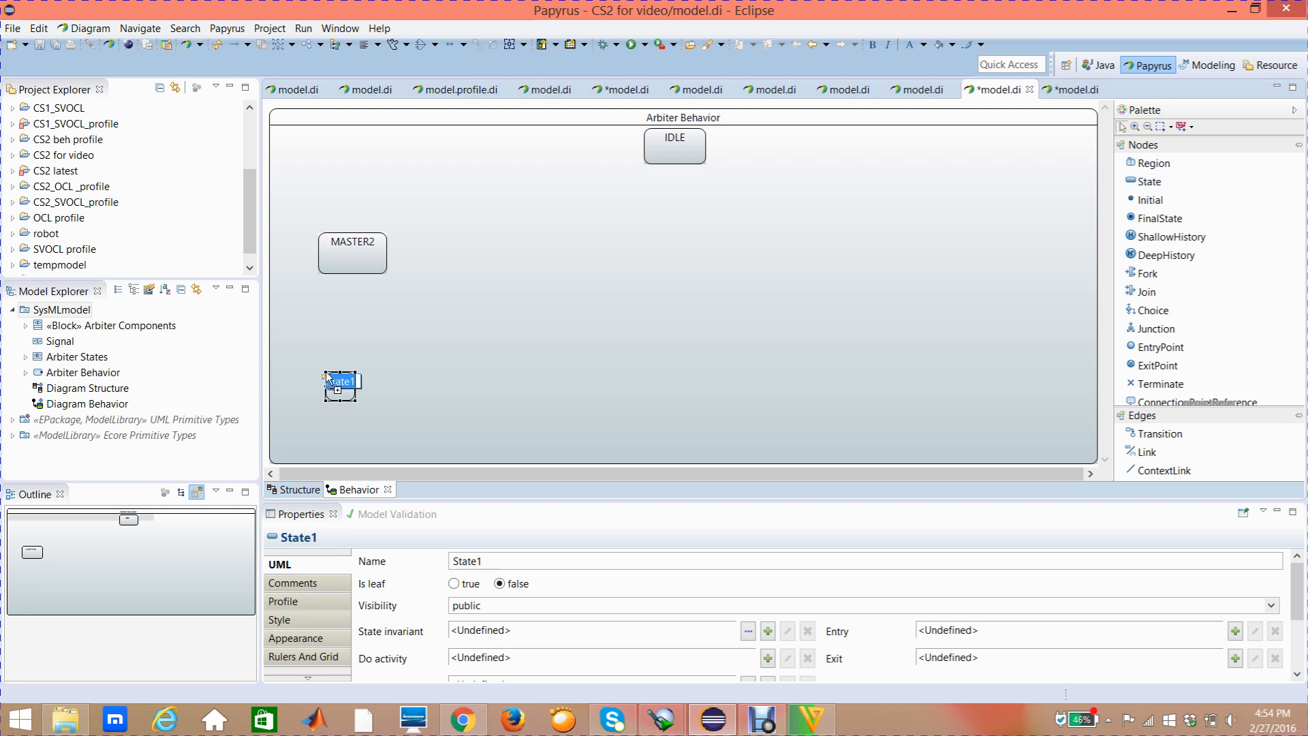
key("BackSpace")
type("L")
key("BackSpace")
type("IDLE2")
key("Return")
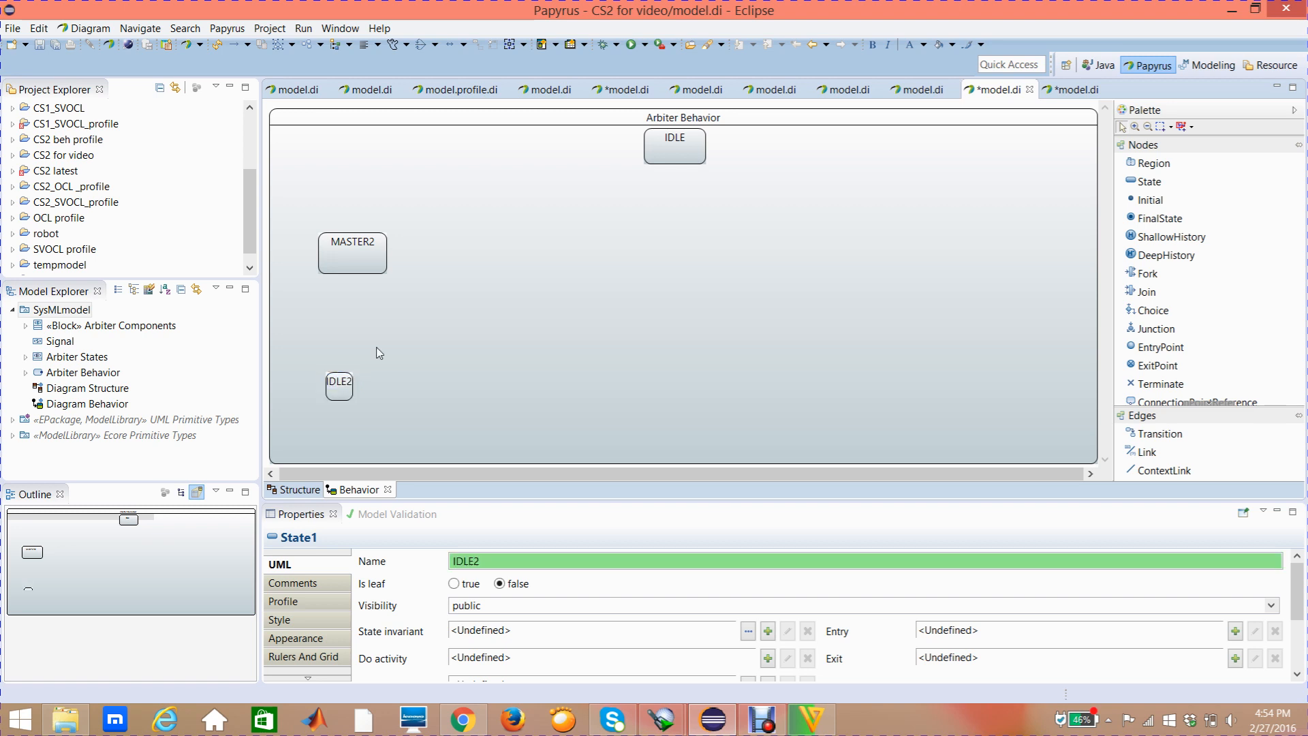
Enlarge the IDLE2 state to about twice its width and slightly taller, close to the size of MASTER2
left_click(350, 390)
left_click(351, 386)
left_click(409, 386)
left_click(341, 387)
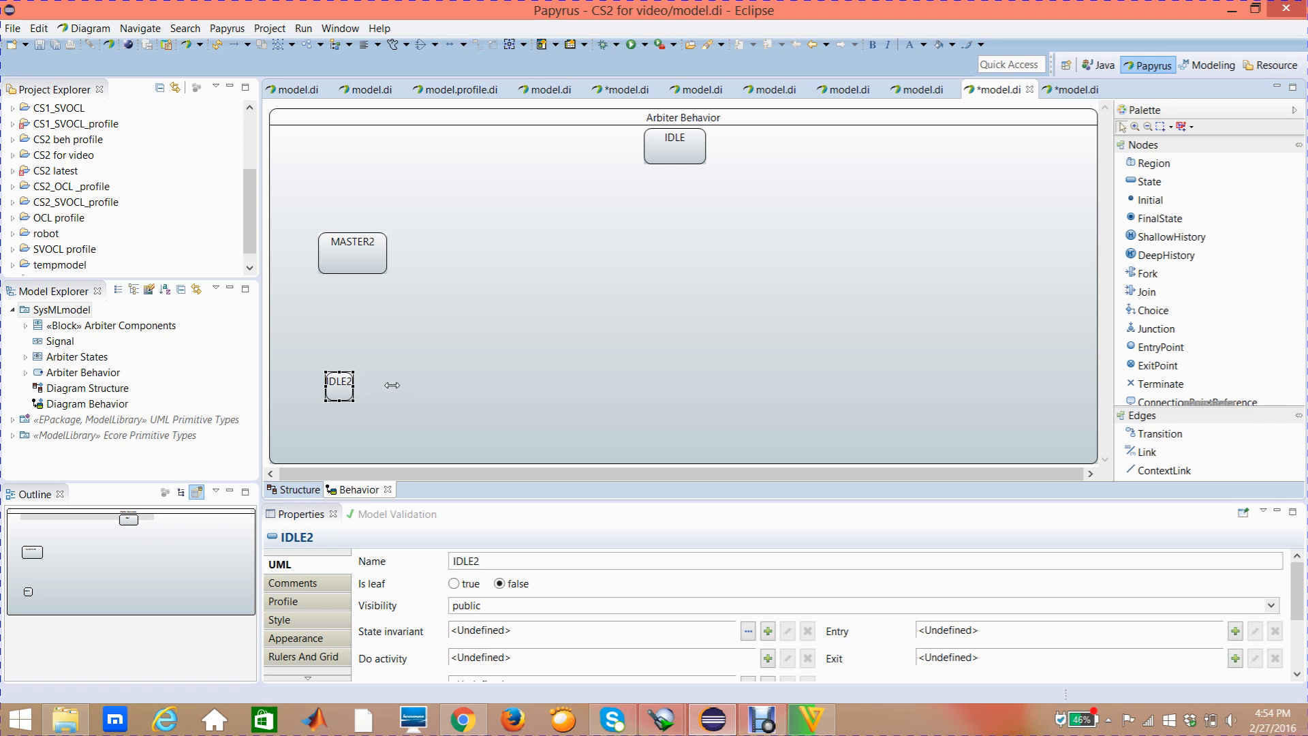
mouse_move(353, 386)
left_mouse_down()
mouse_move(392, 385)
mouse_move(359, 409)
left_mouse_up()
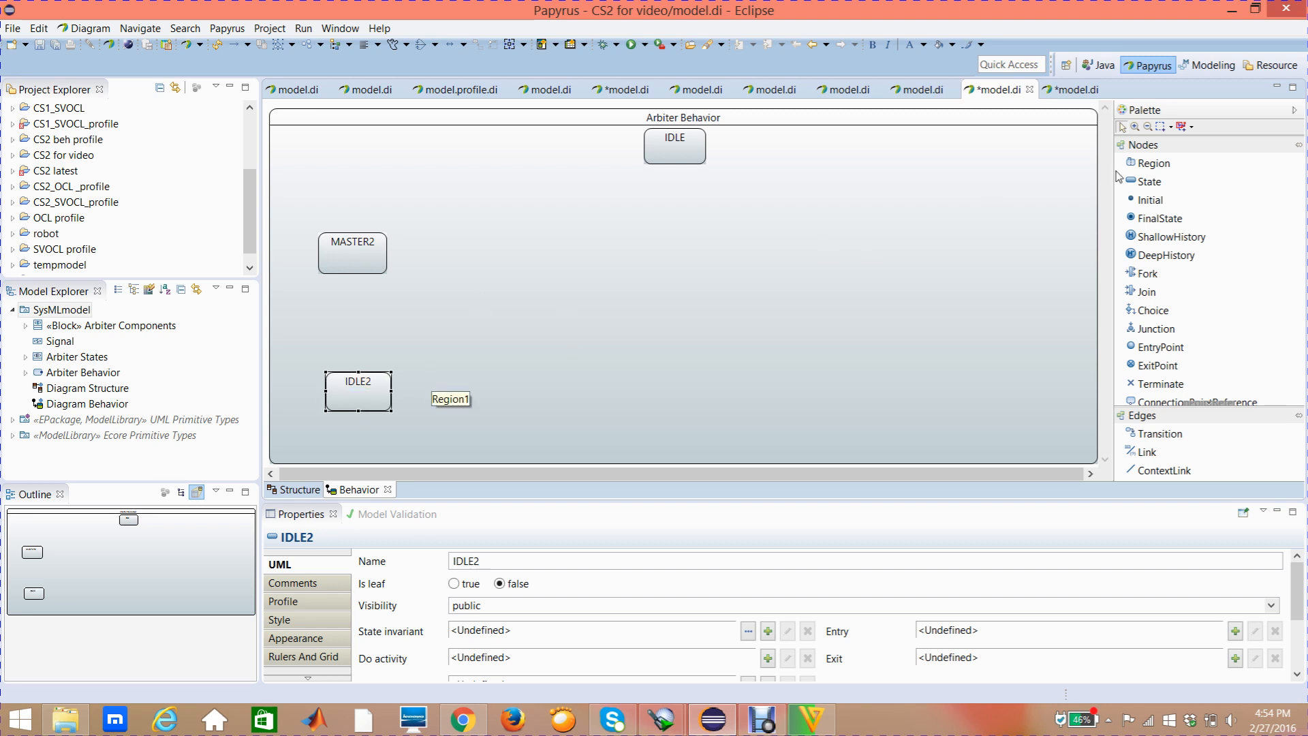
Add a state named MASTER1 below IDLE, roughly level with MASTER2
left_click(1145, 186)
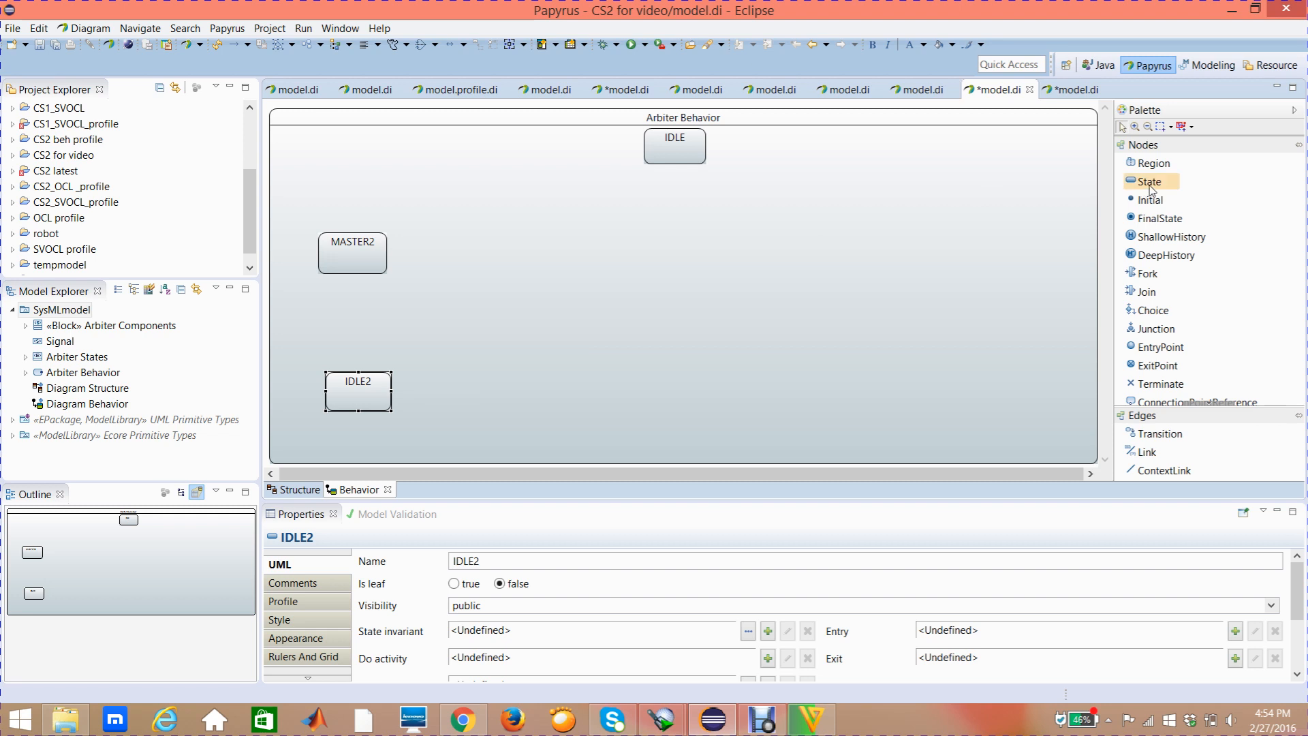
left_click(1147, 186)
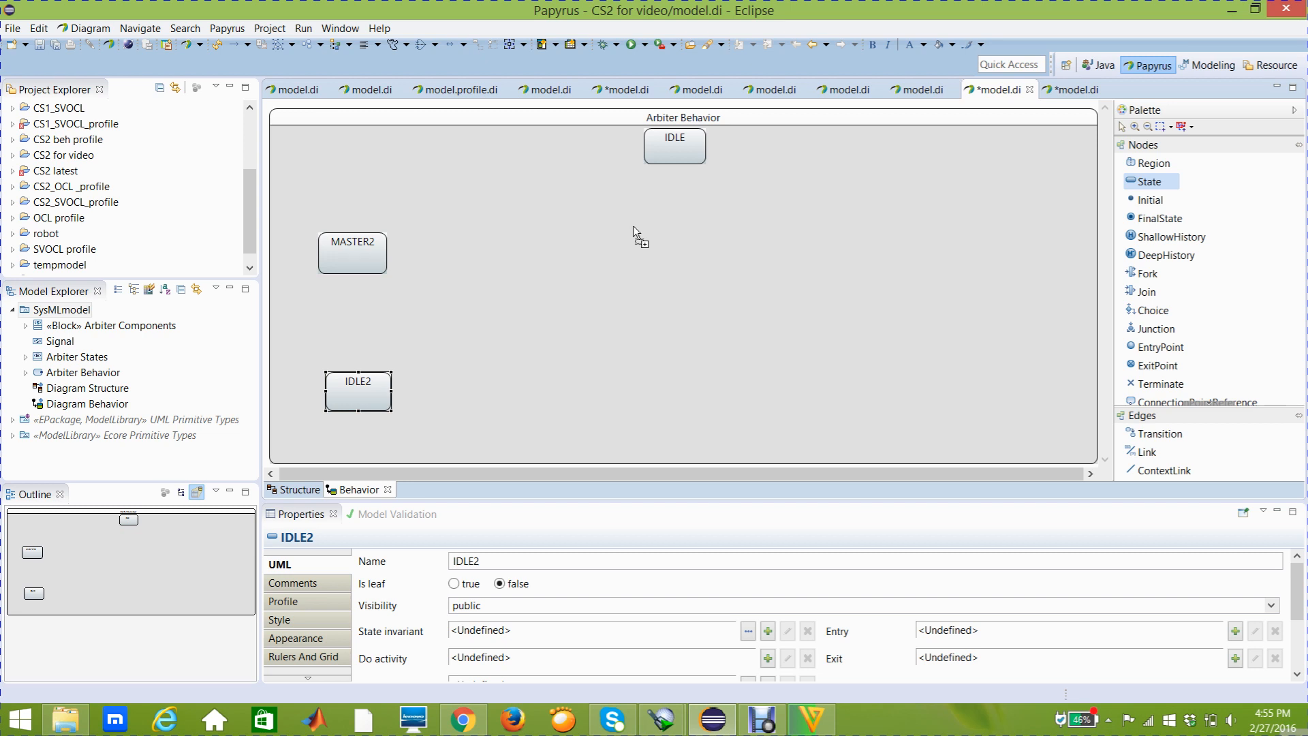
left_click(609, 221)
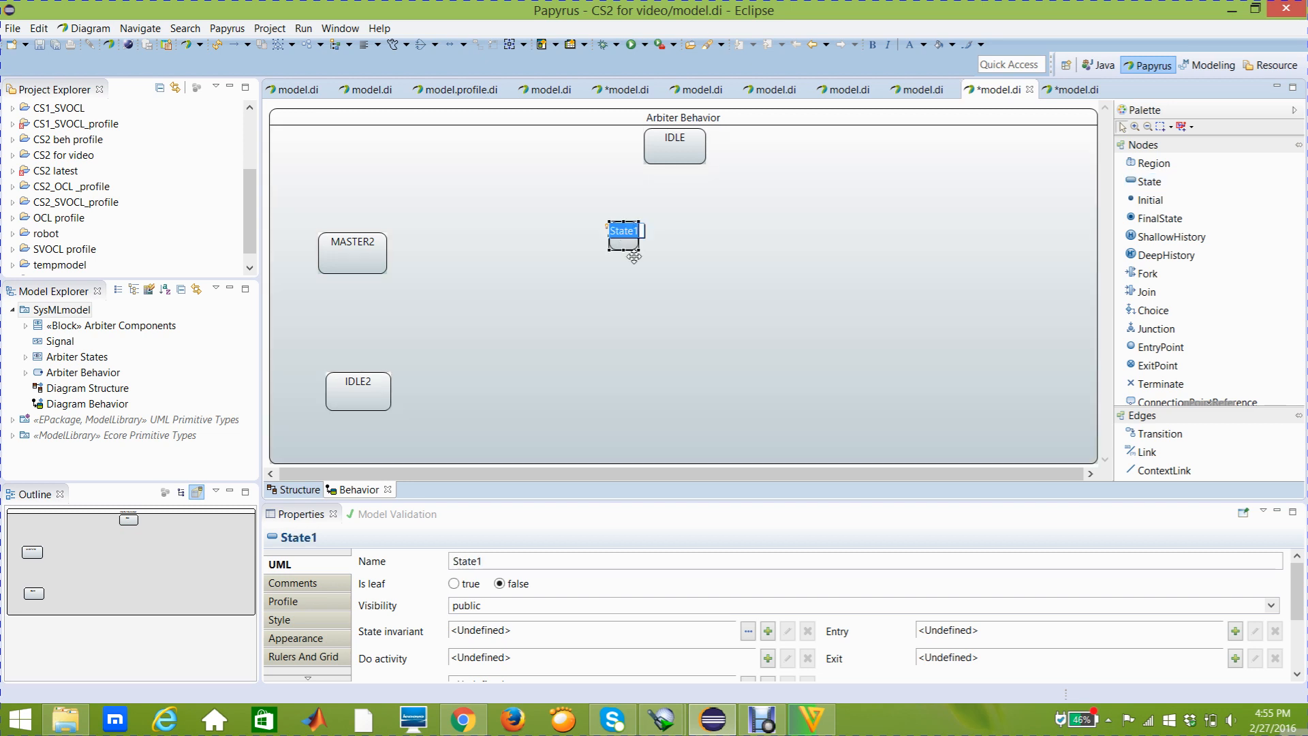
type("MA")
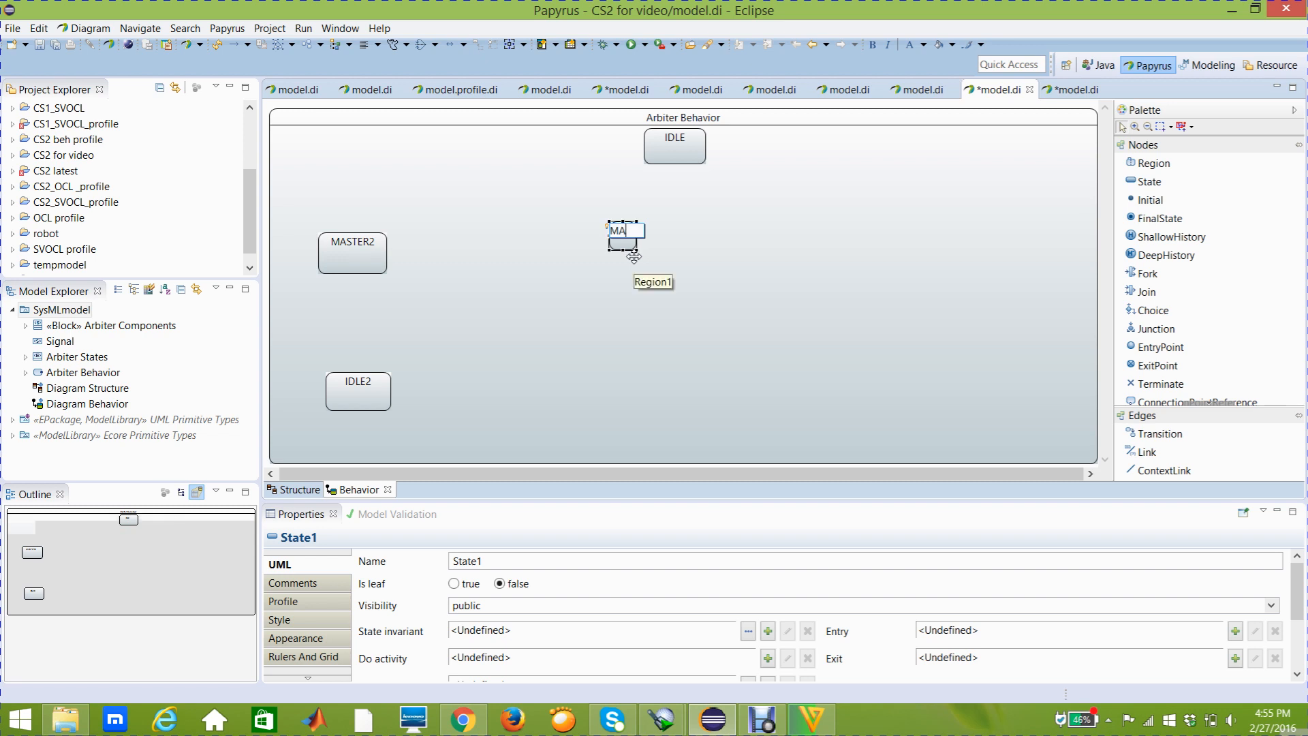
type("STER1")
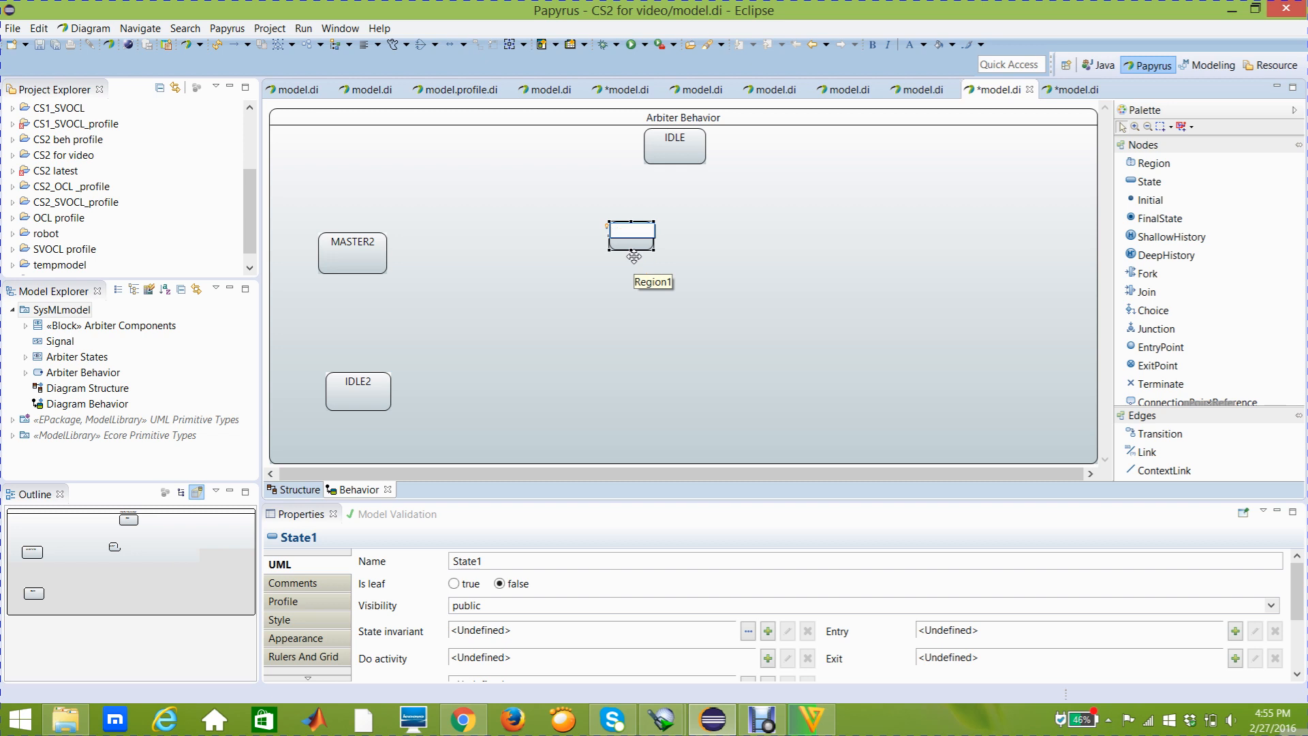
key("Return")
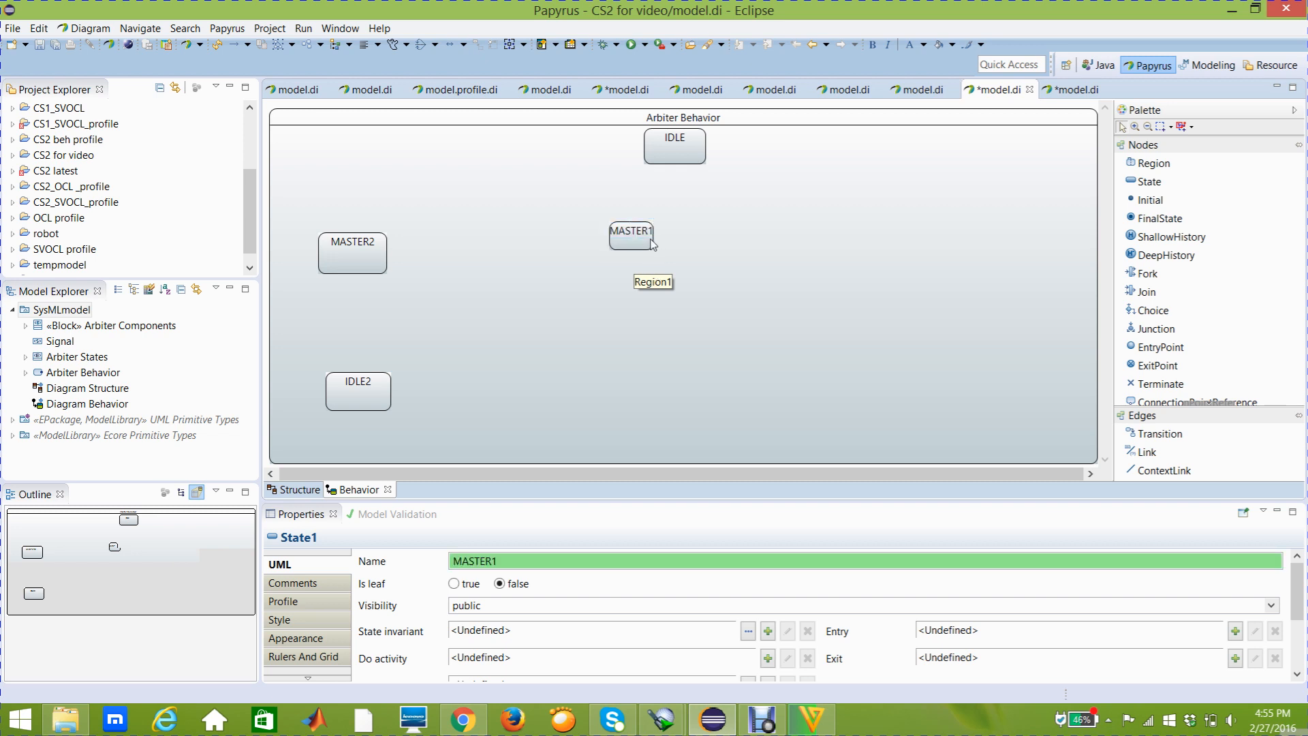
Widen the MASTER1 state to the right and make it taller to match the size of MASTER2
left_click(649, 240)
left_click(652, 238)
left_click_drag(654, 235, 677, 234)
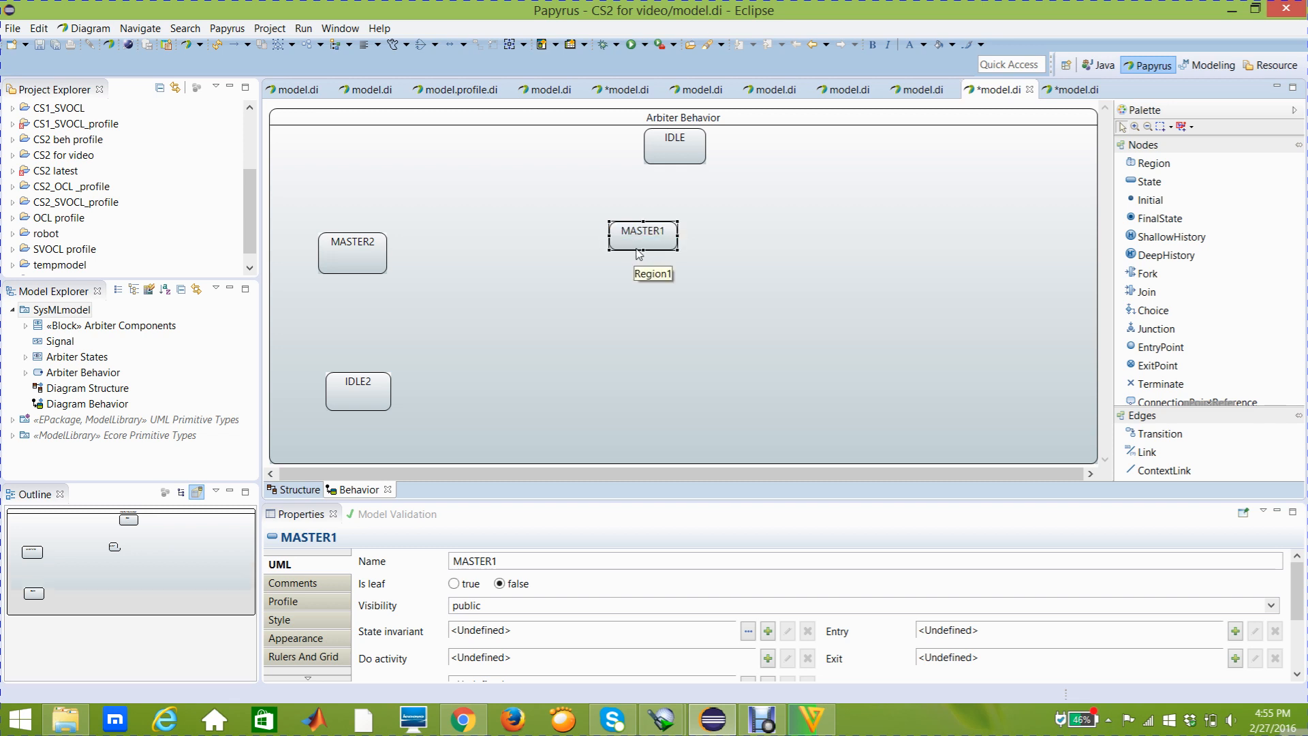
left_click_drag(642, 257, 642, 263)
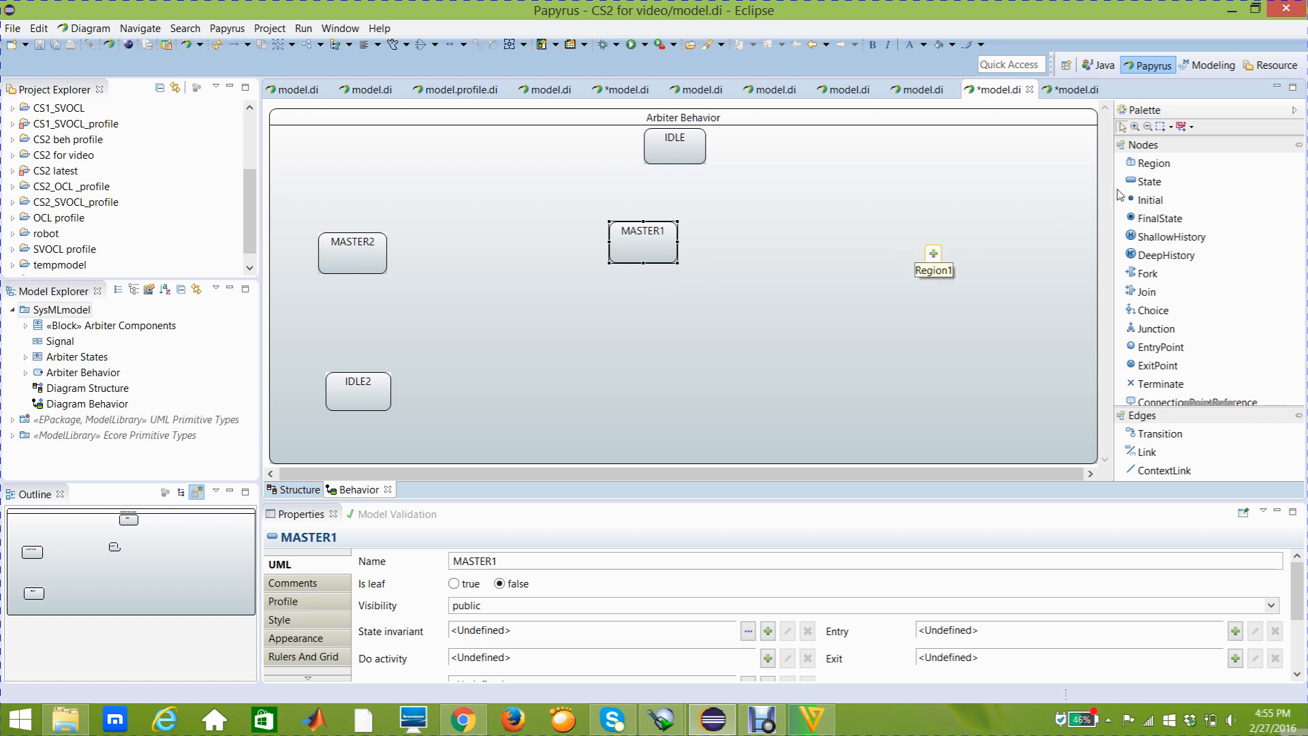
Add a state named IDLE1 below MASTER1, slightly higher than IDLE2
left_click(1137, 184)
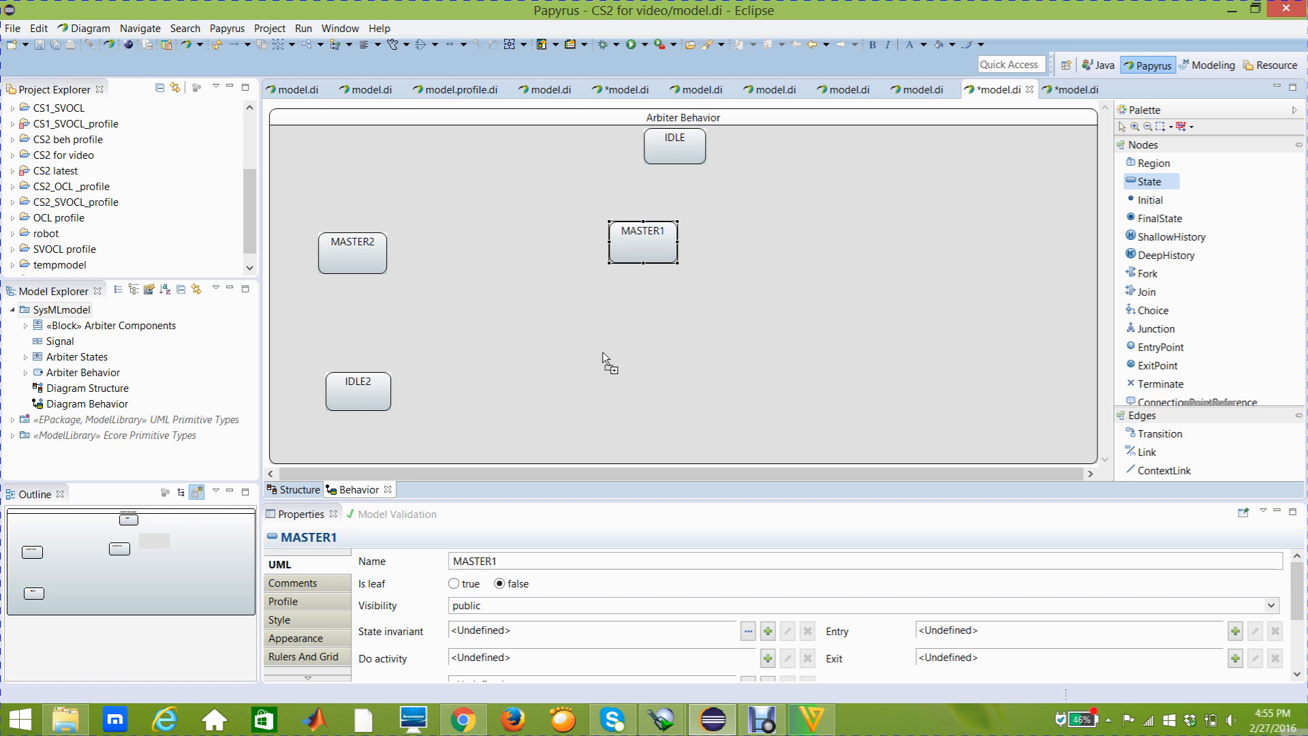
left_click(602, 352)
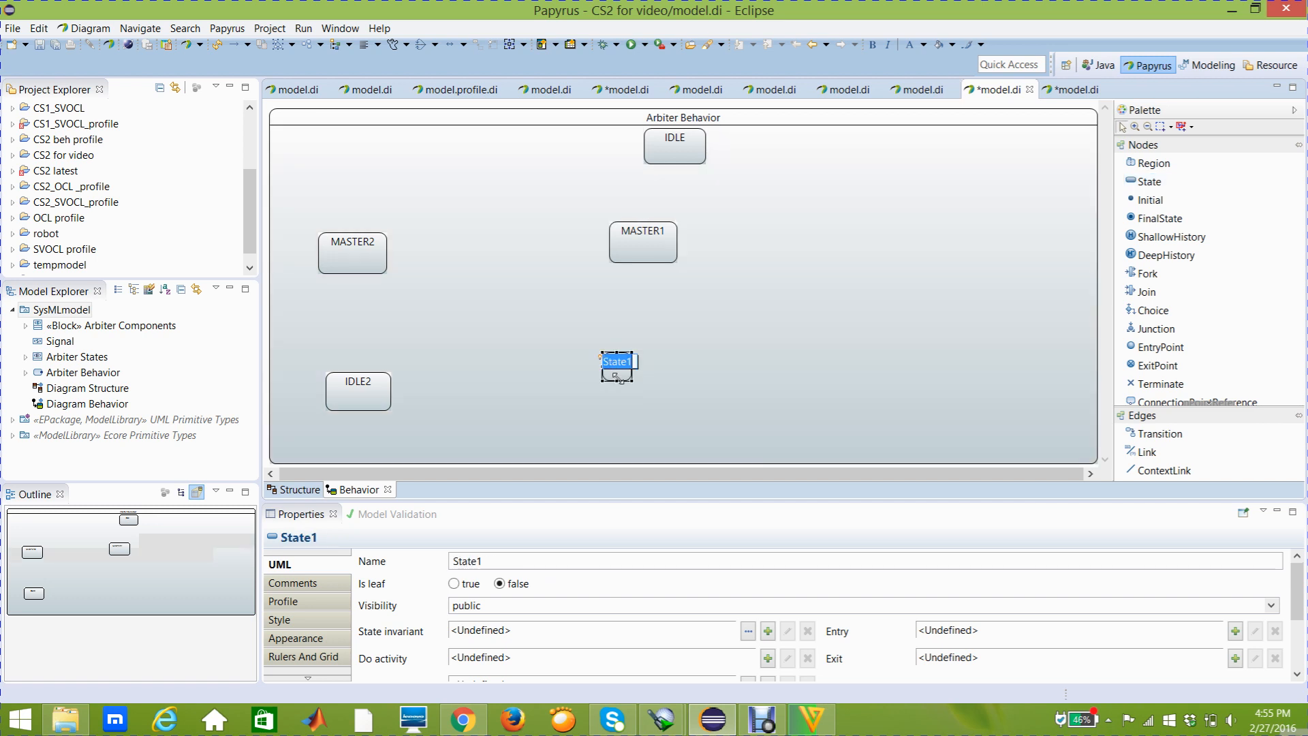
type("IDLE1")
key("Return")
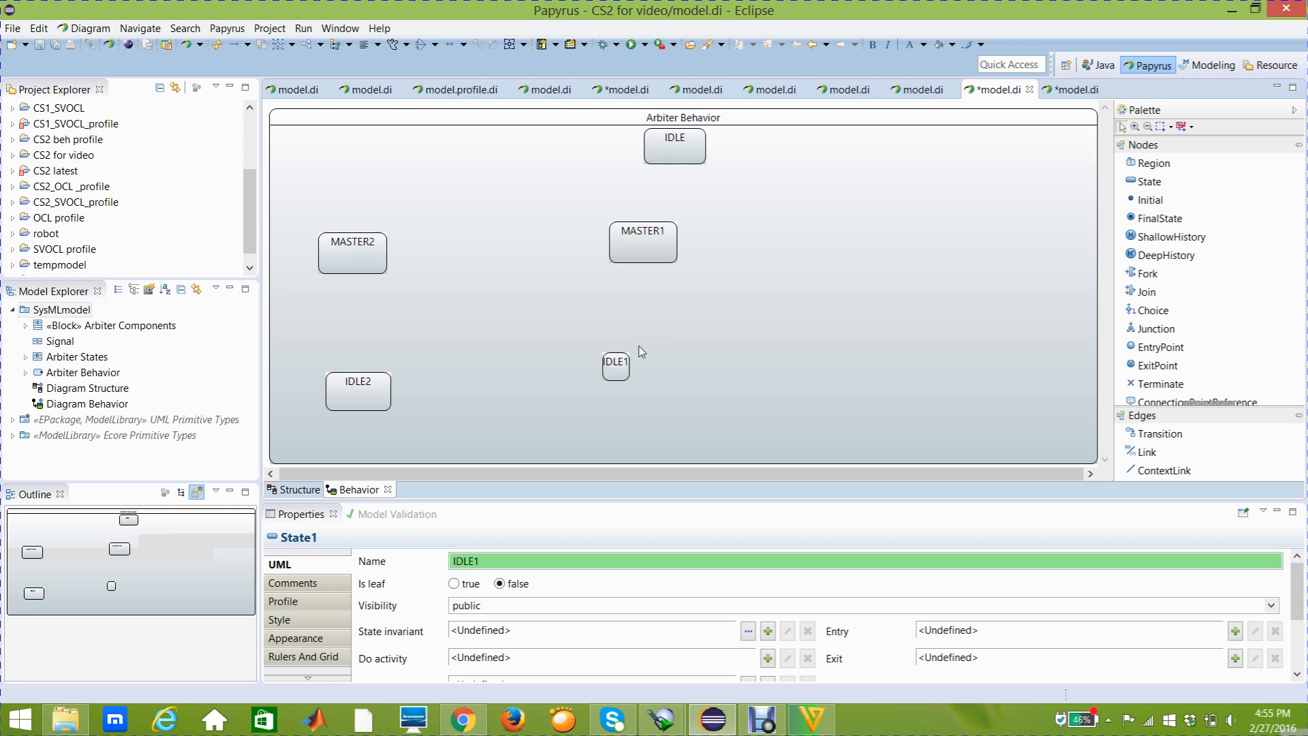
Enlarge the IDLE1 state to about the size of MASTER1 and shift it slightly right and down
left_click(628, 369)
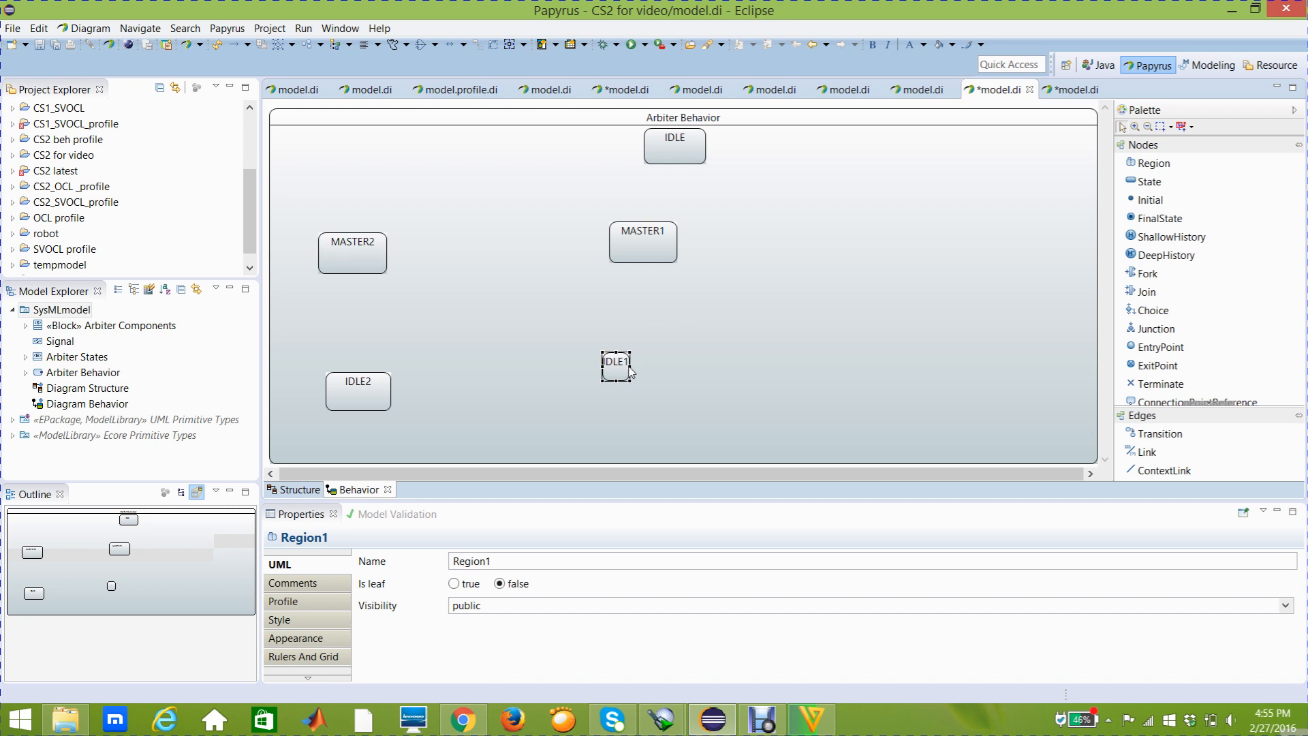
left_click(629, 372)
left_click_drag(630, 365, 670, 390)
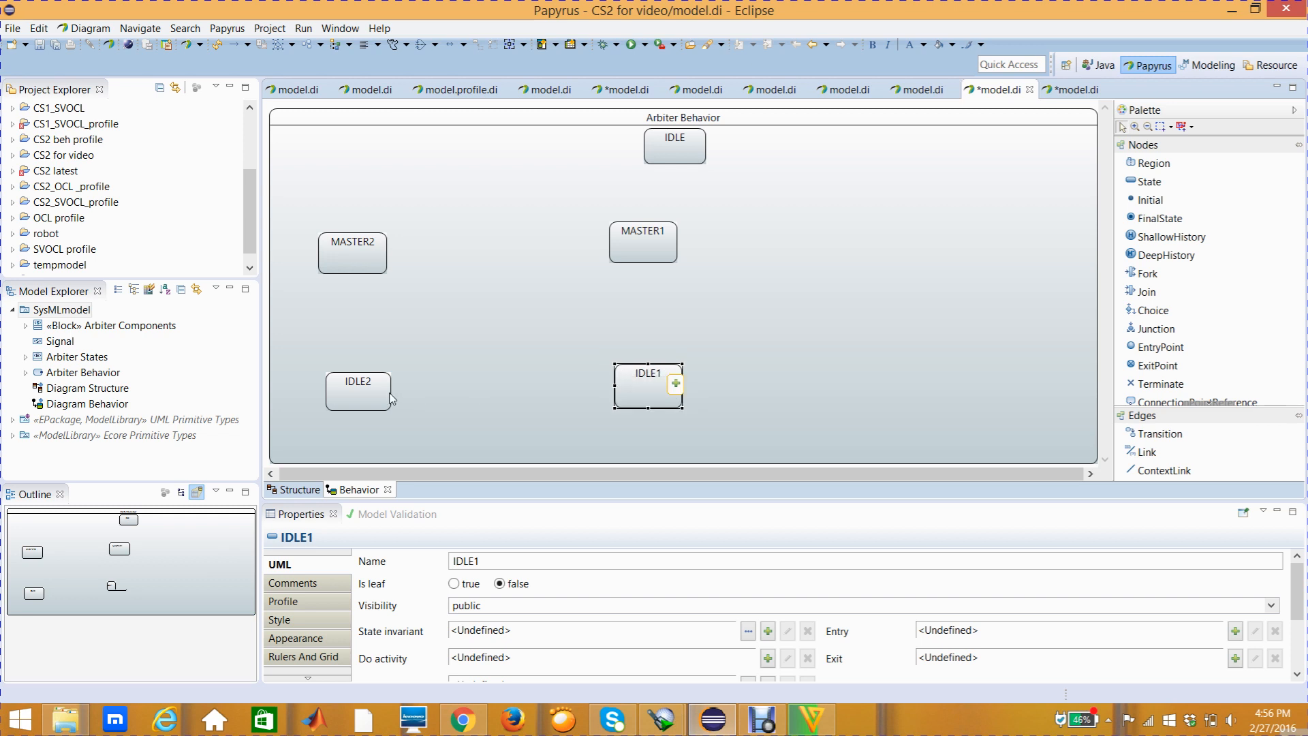
Move the IDLE2 and MASTER1 states slightly down within the region
left_click_drag(386, 397, 385, 404)
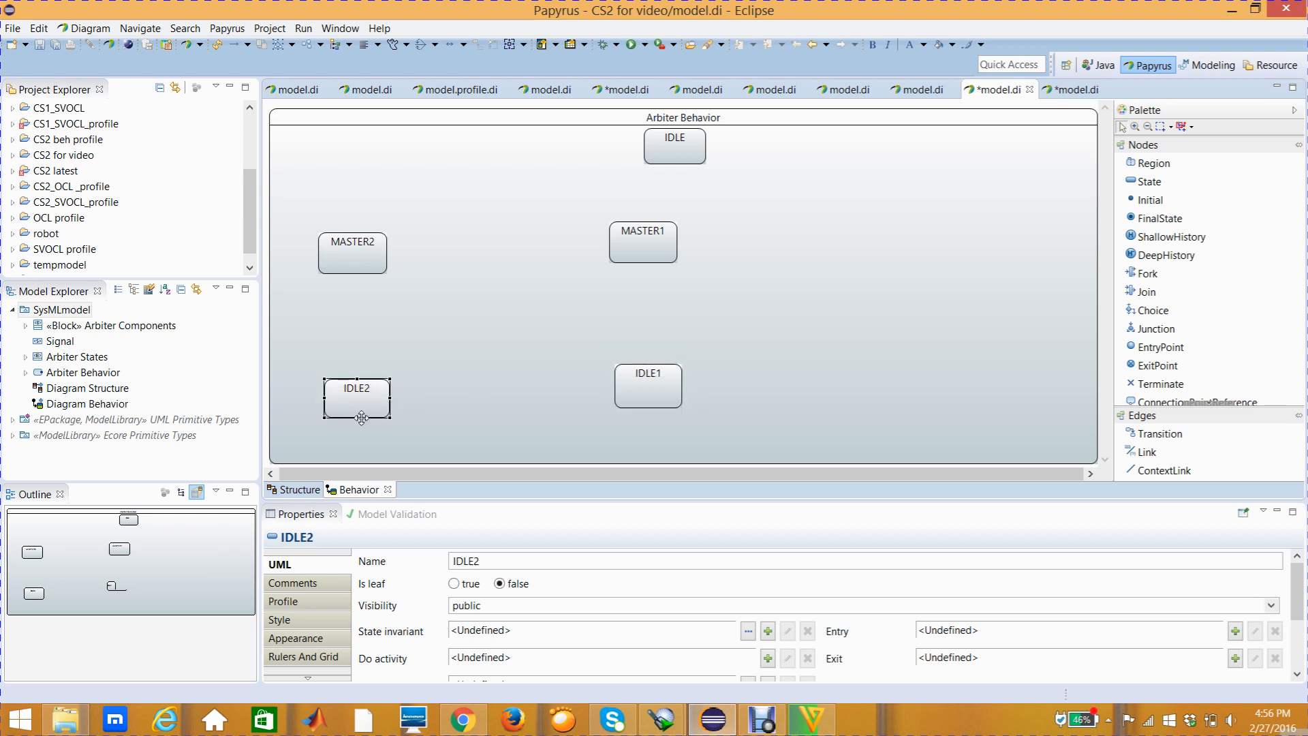
left_click(736, 335)
left_click(668, 259)
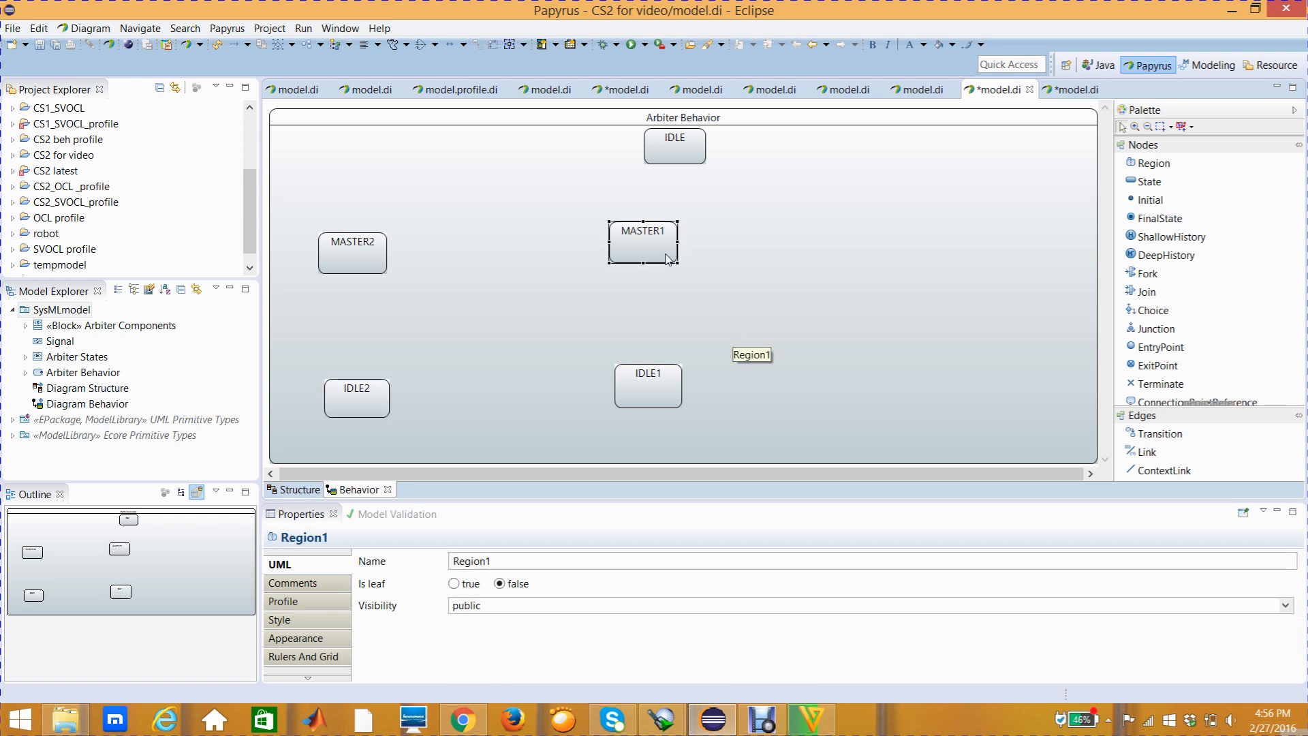
left_click(645, 248)
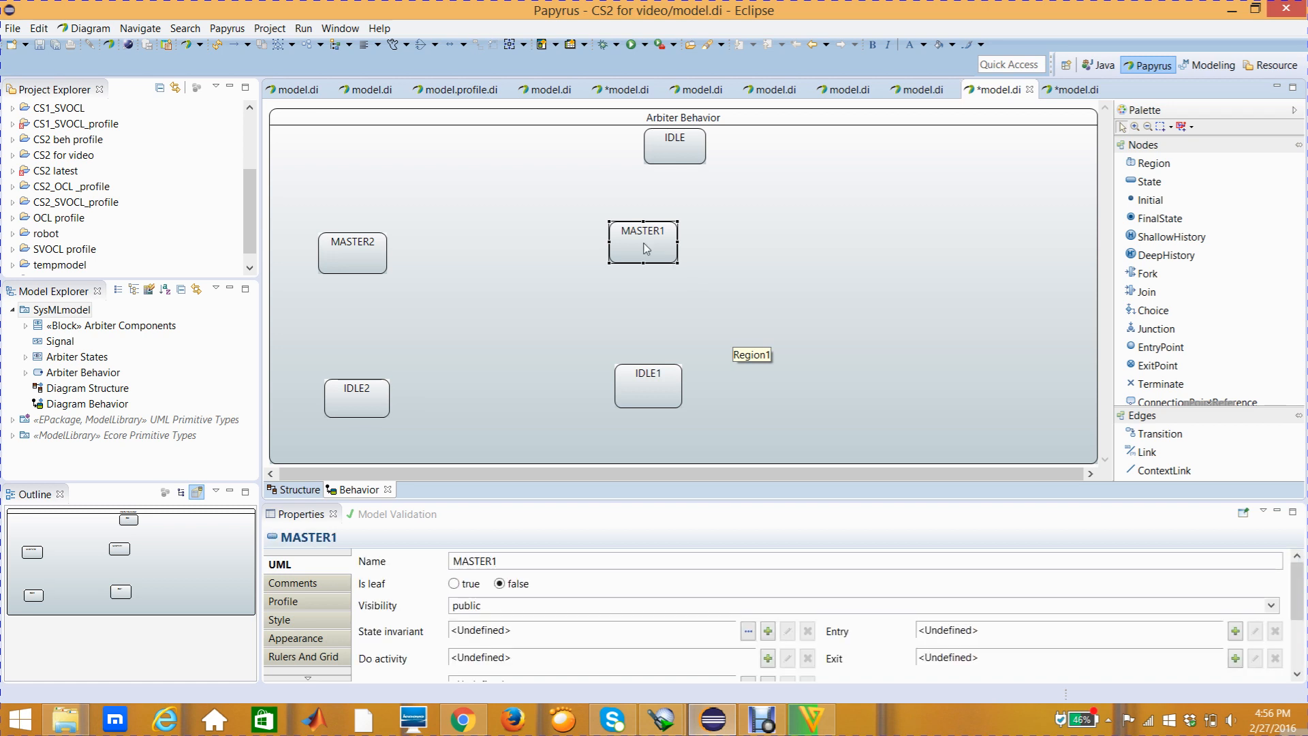
mouse_move(646, 249)
left_click_drag(646, 248, 646, 255)
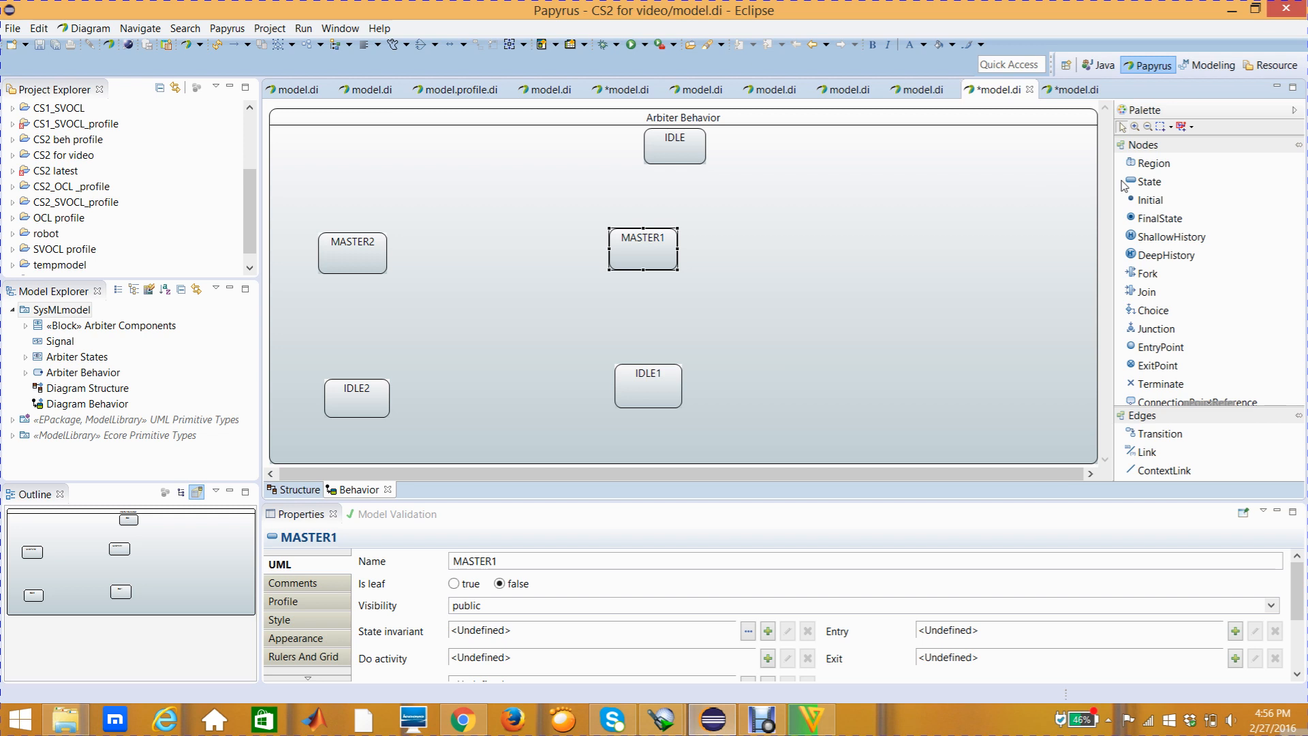
Add a state named MASTER3 near the region's right edge, level with MASTER1, and enlarge it to nearly MASTER1's size
left_click(1144, 183)
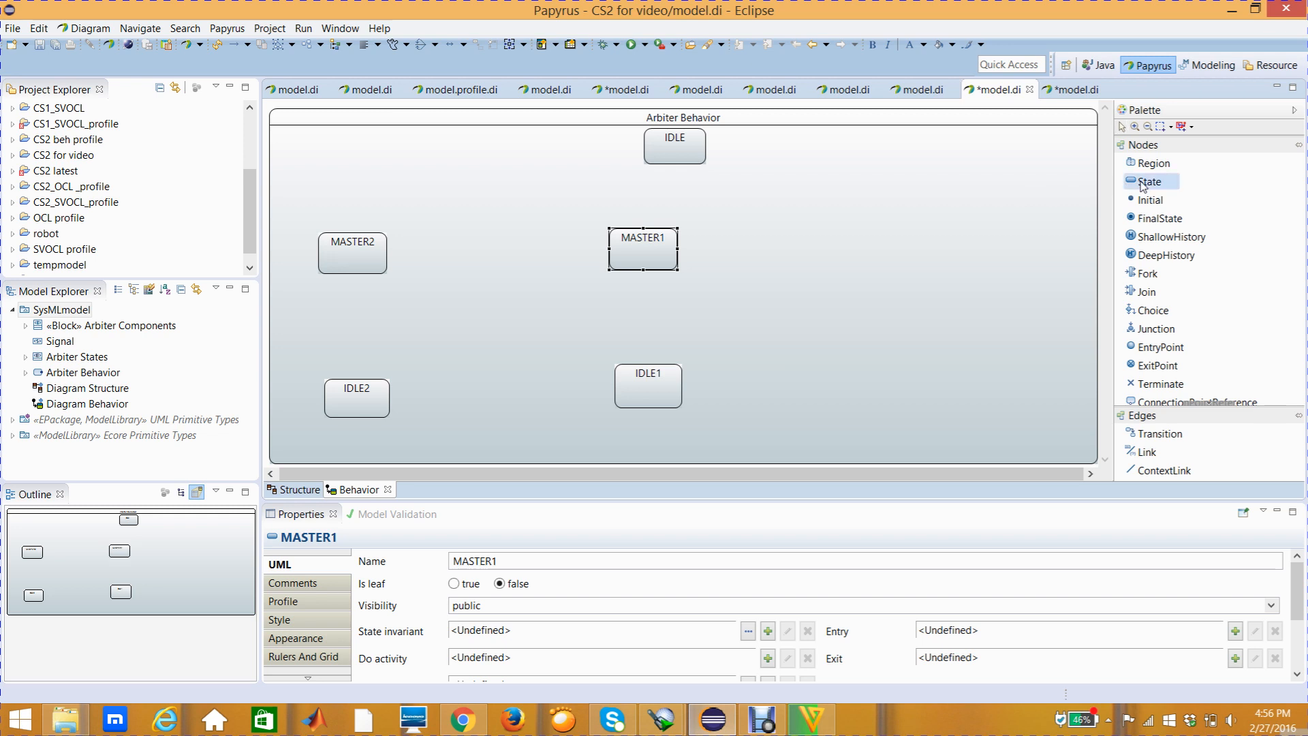
left_click(945, 226)
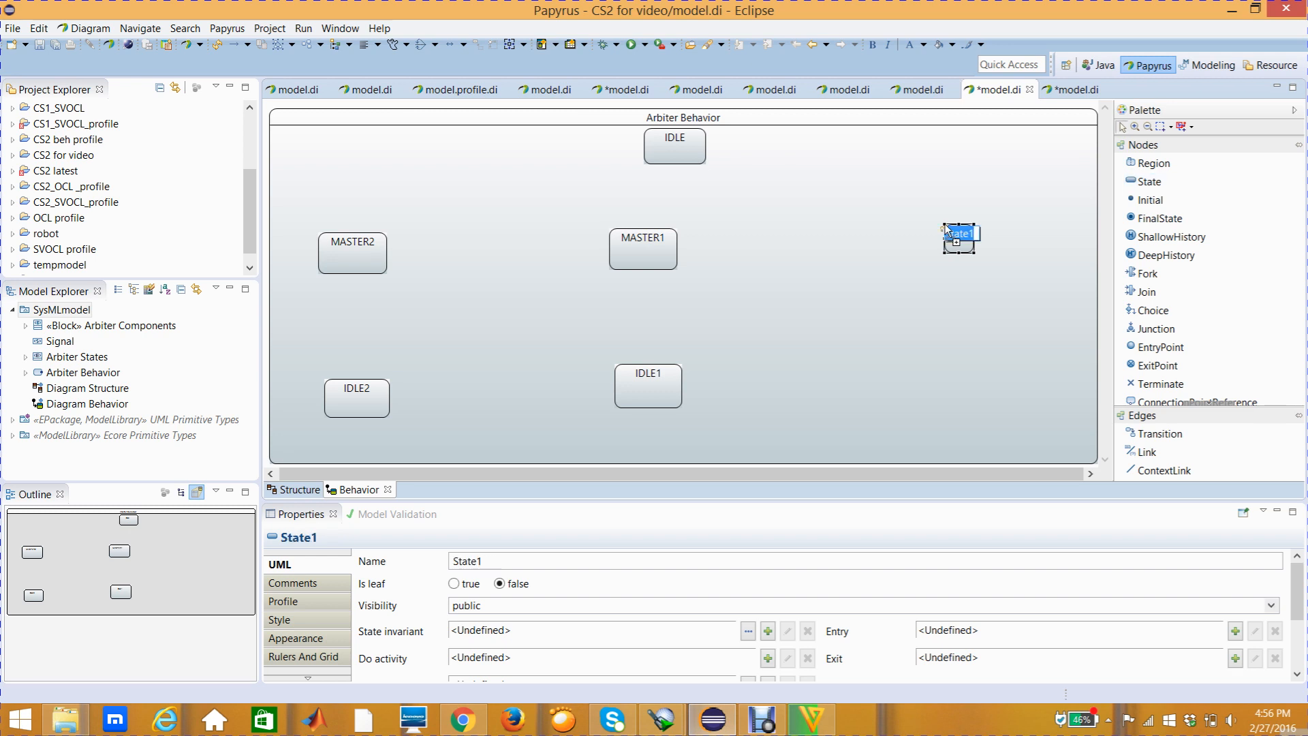
type("MASTER3")
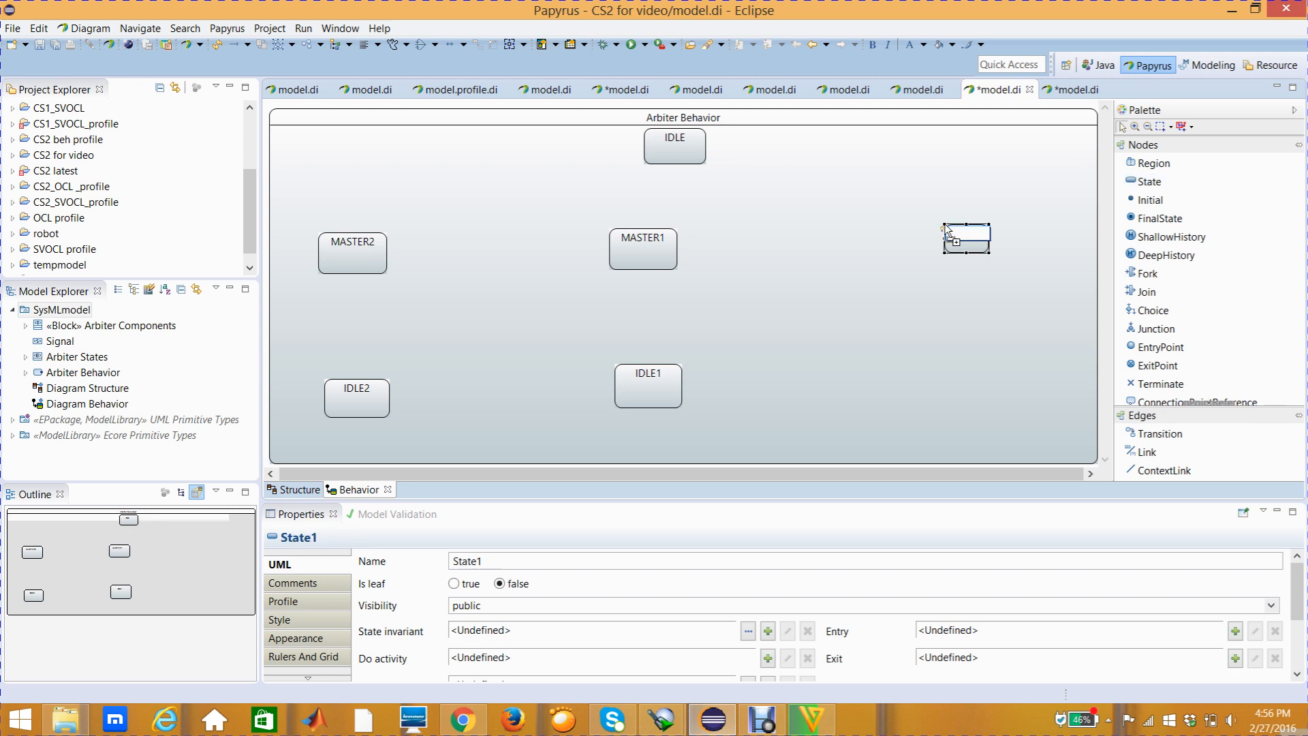
key("Return")
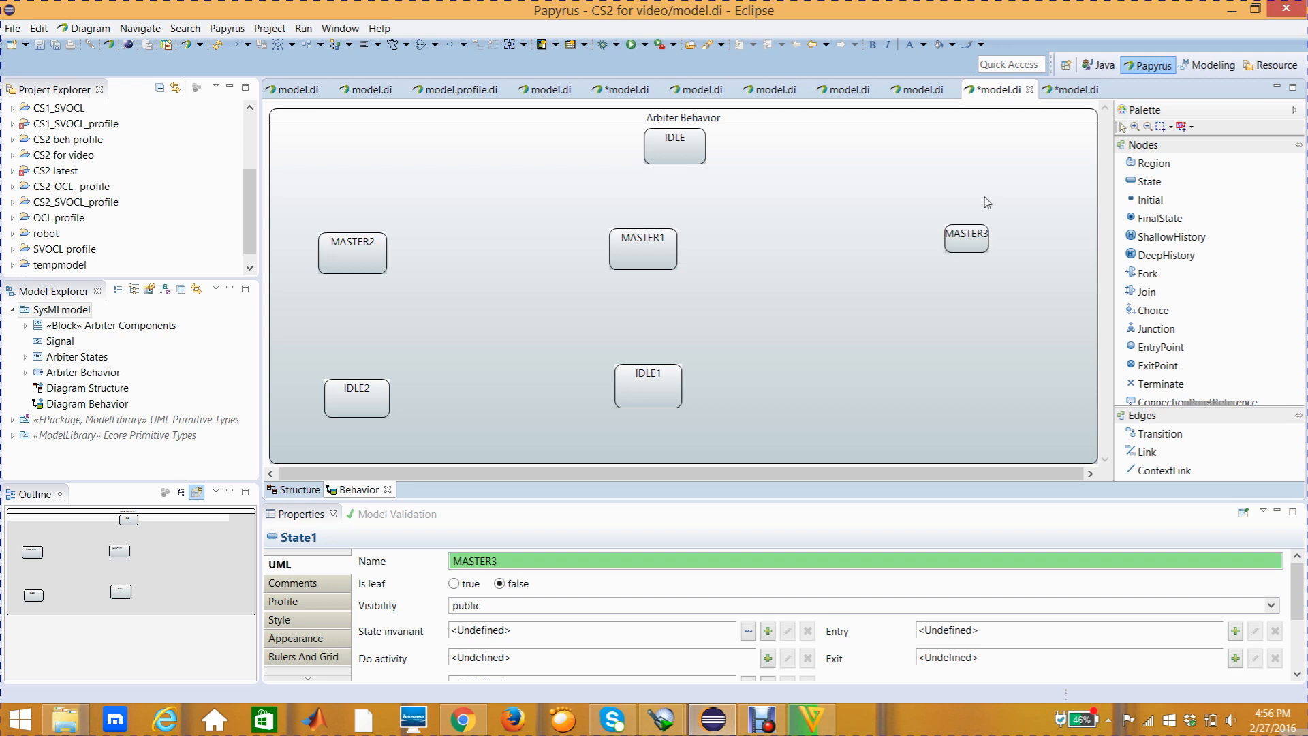
left_click(979, 248)
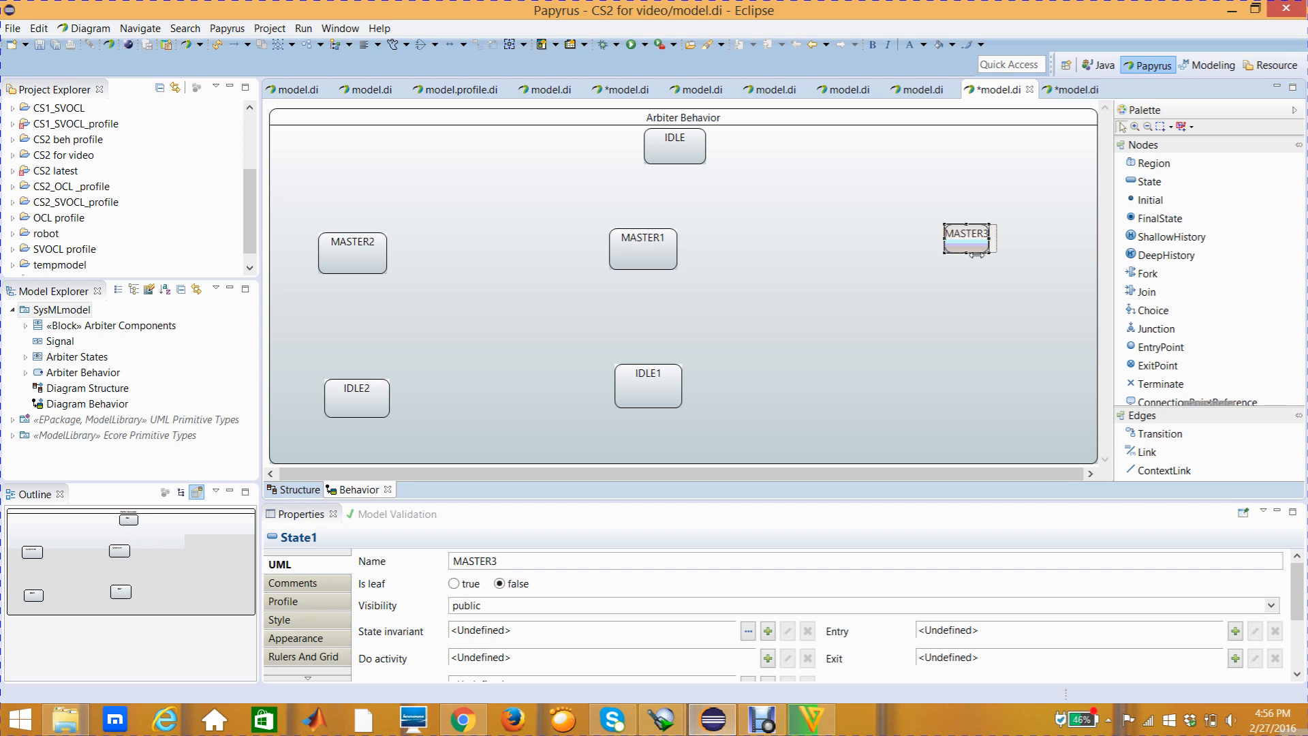
left_click_drag(975, 253, 1013, 263)
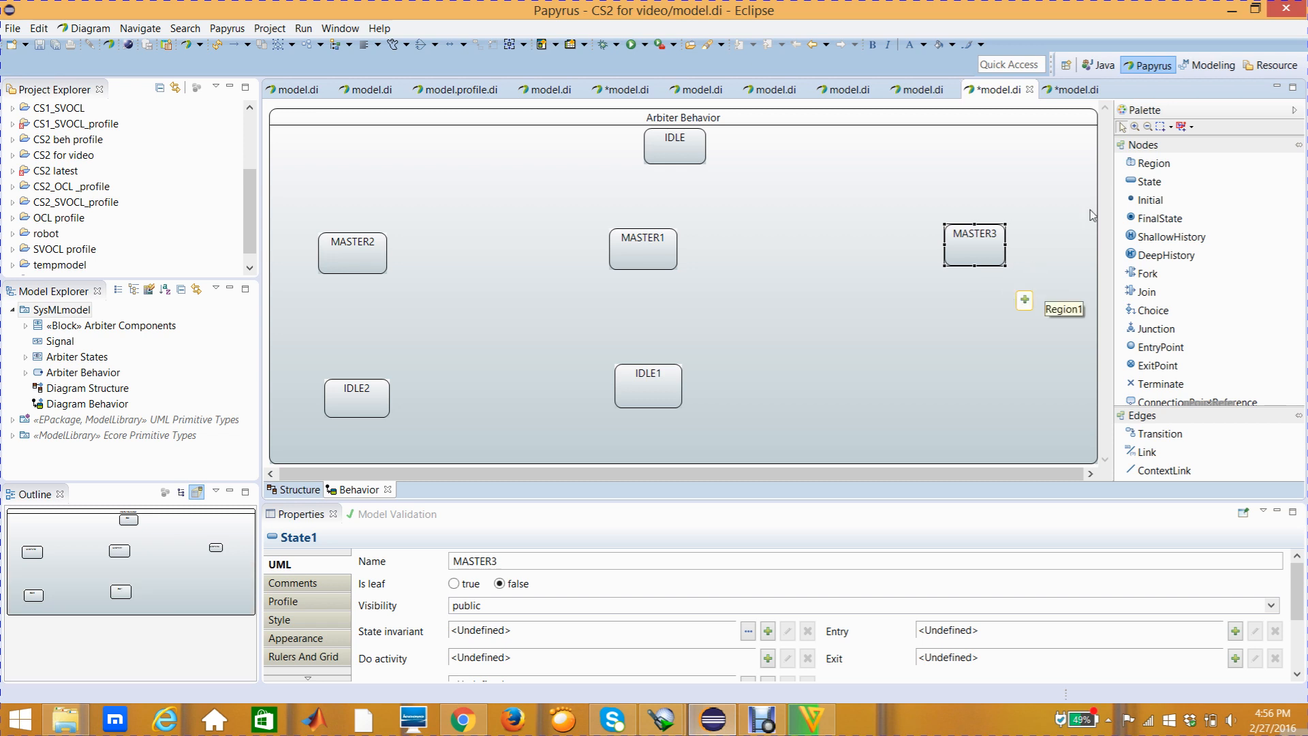
Add a state named IDLE3 below MASTER3, level with IDLE2, and widen it to match MASTER3's width
left_click(1141, 183)
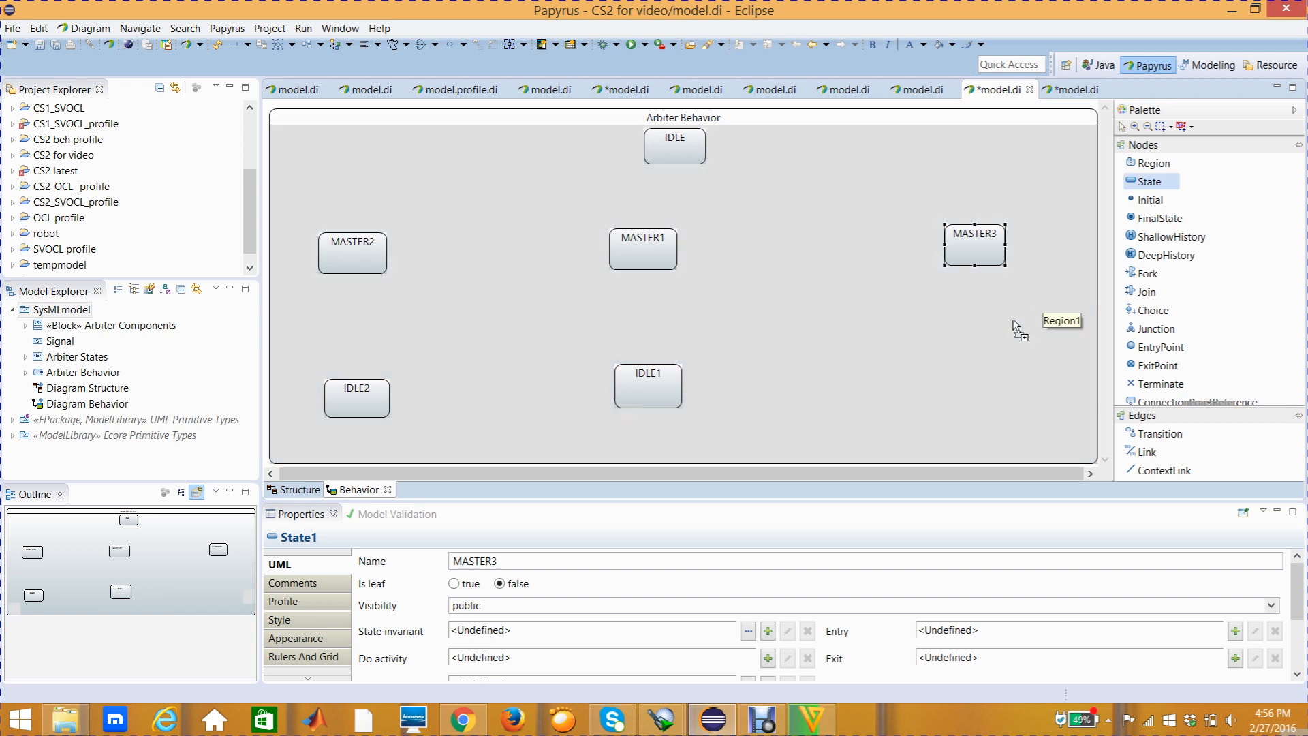
left_click(945, 386)
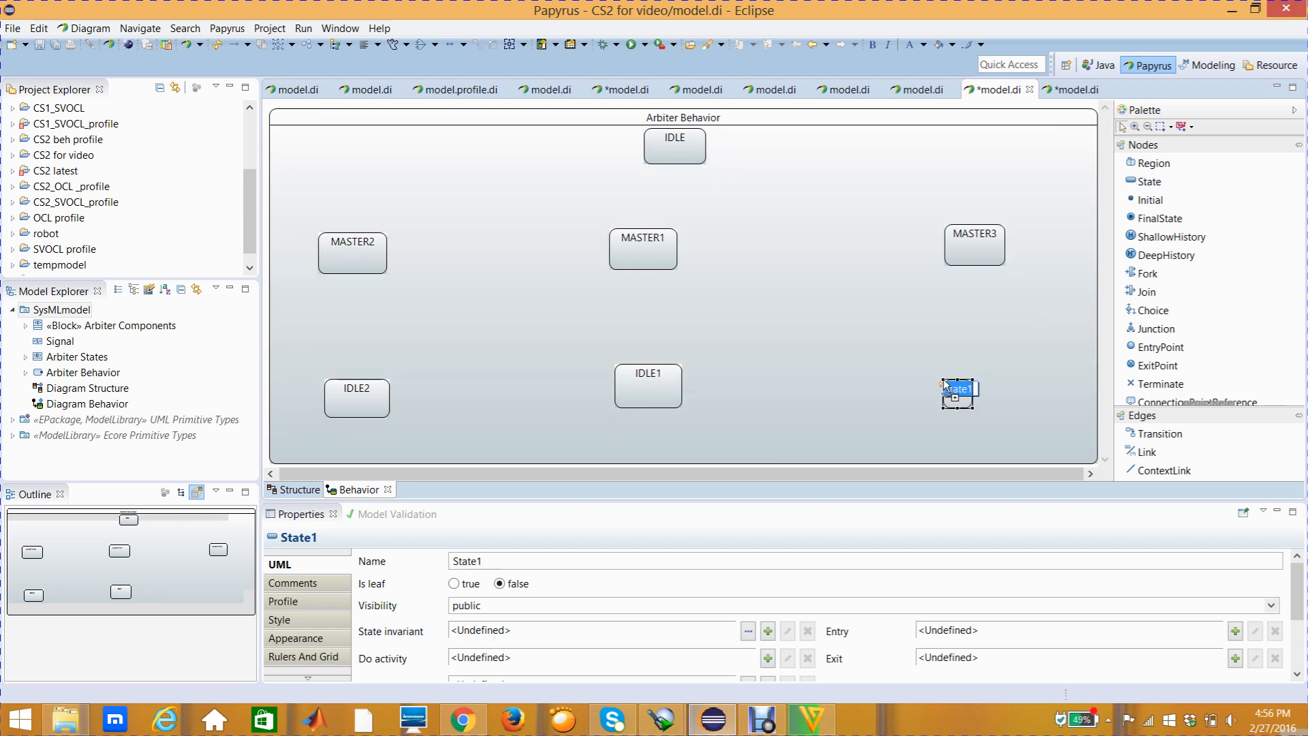
key("BackSpace")
type("IDLE")
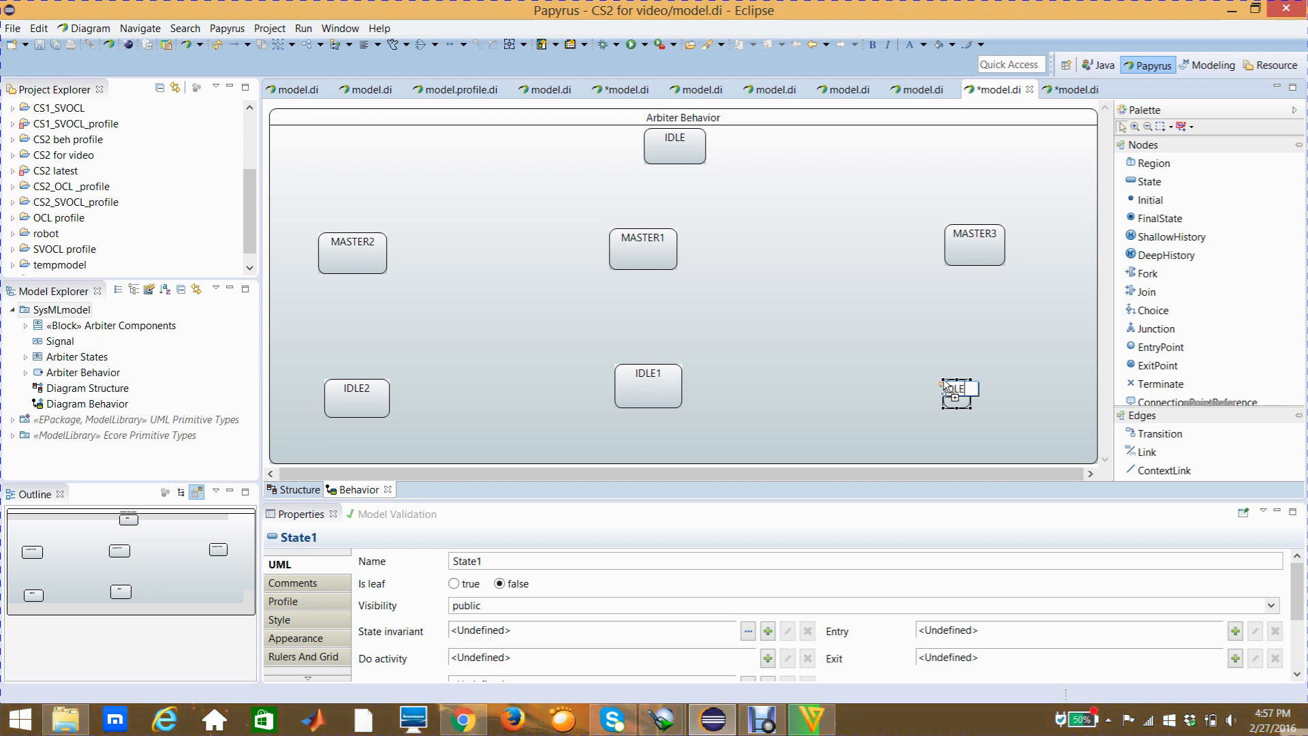
type("3")
key("Return")
left_click(969, 399)
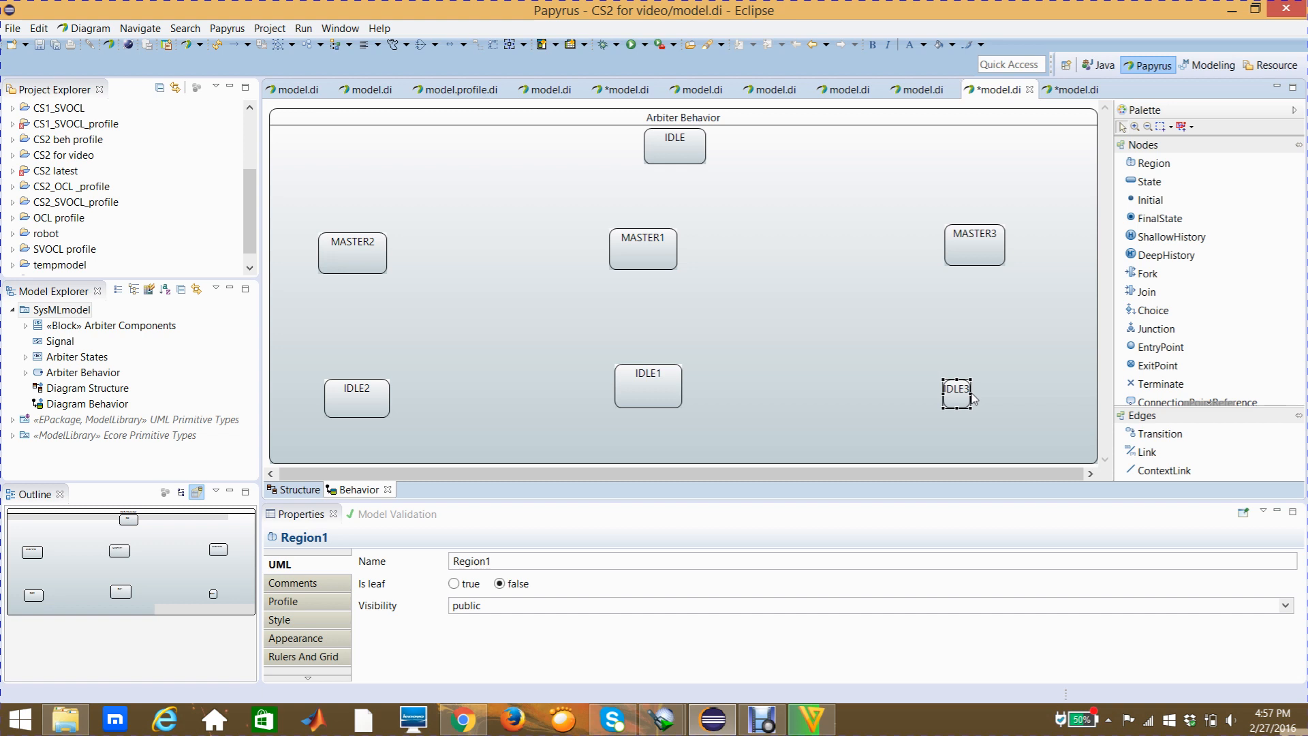
left_click_drag(971, 393, 1008, 375)
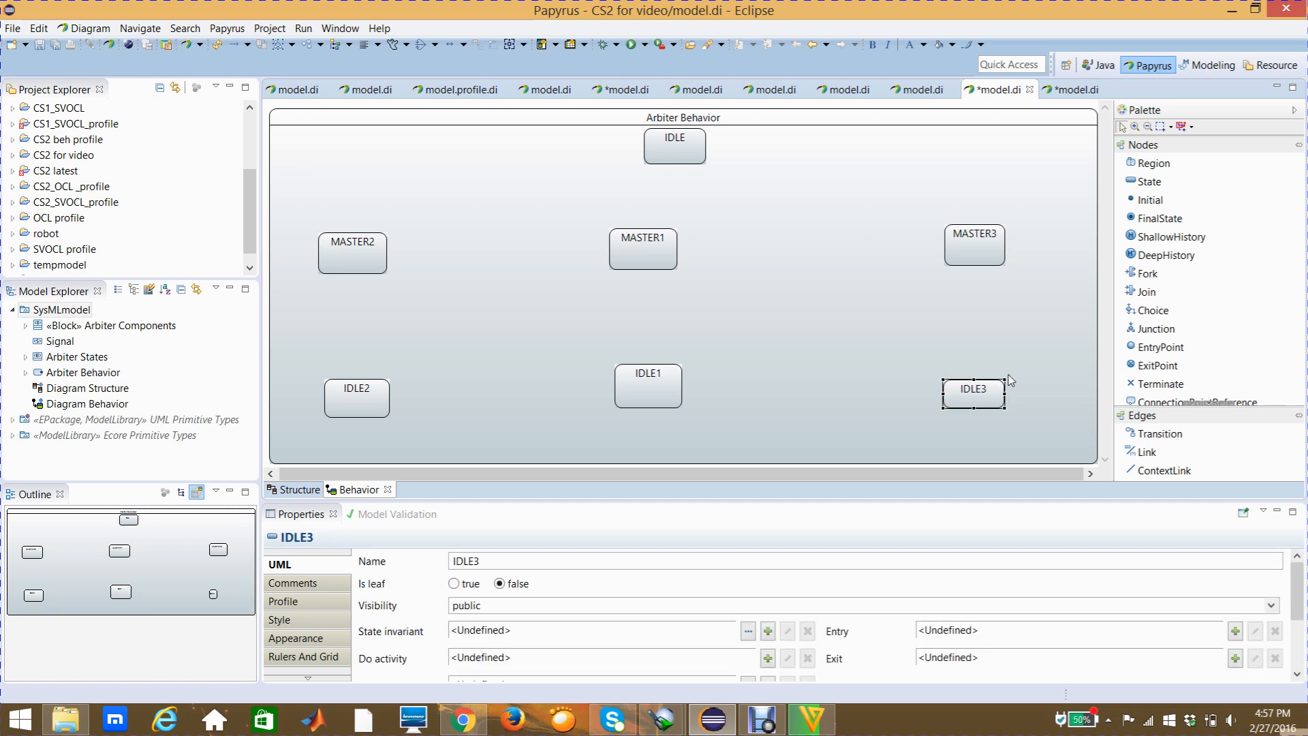
Make the IDLE3 state taller and shift it slightly right so it sits below MASTER3
mouse_move(989, 395)
left_mouse_down()
mouse_move(986, 412)
mouse_move(981, 392)
left_mouse_up()
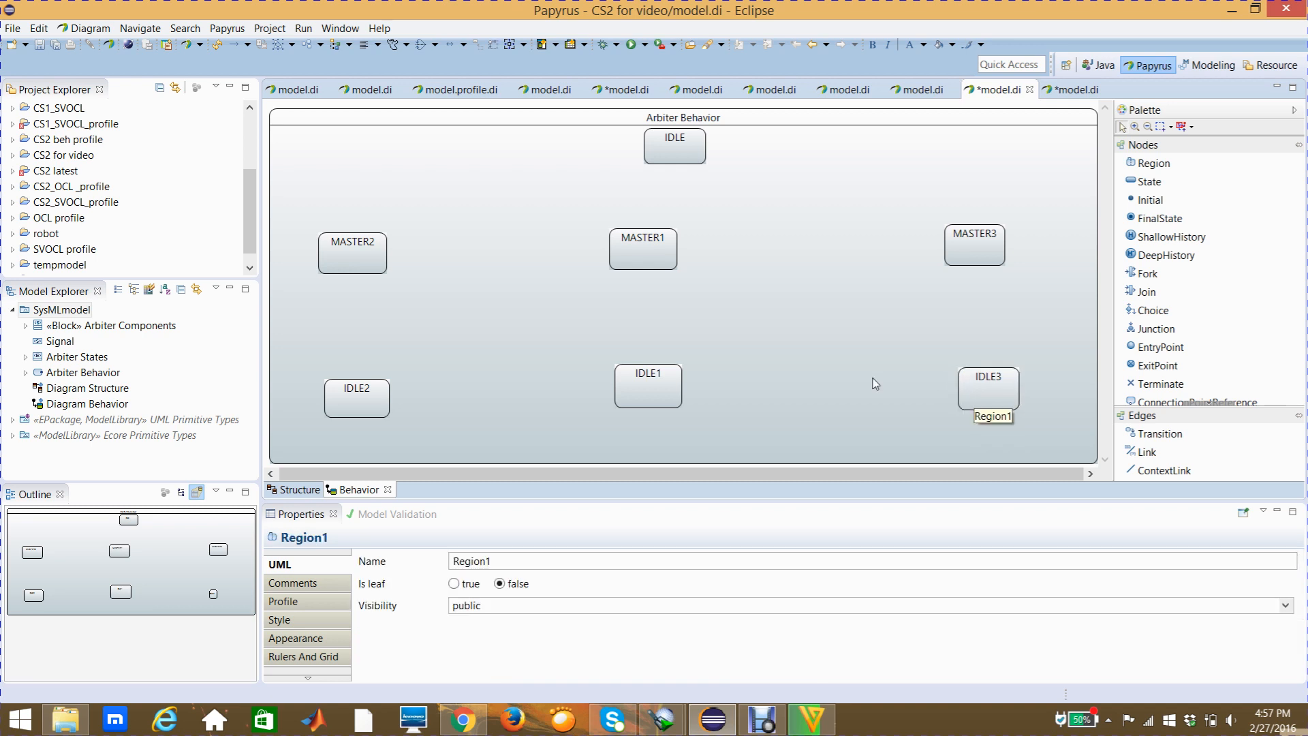
mouse_move(876, 383)
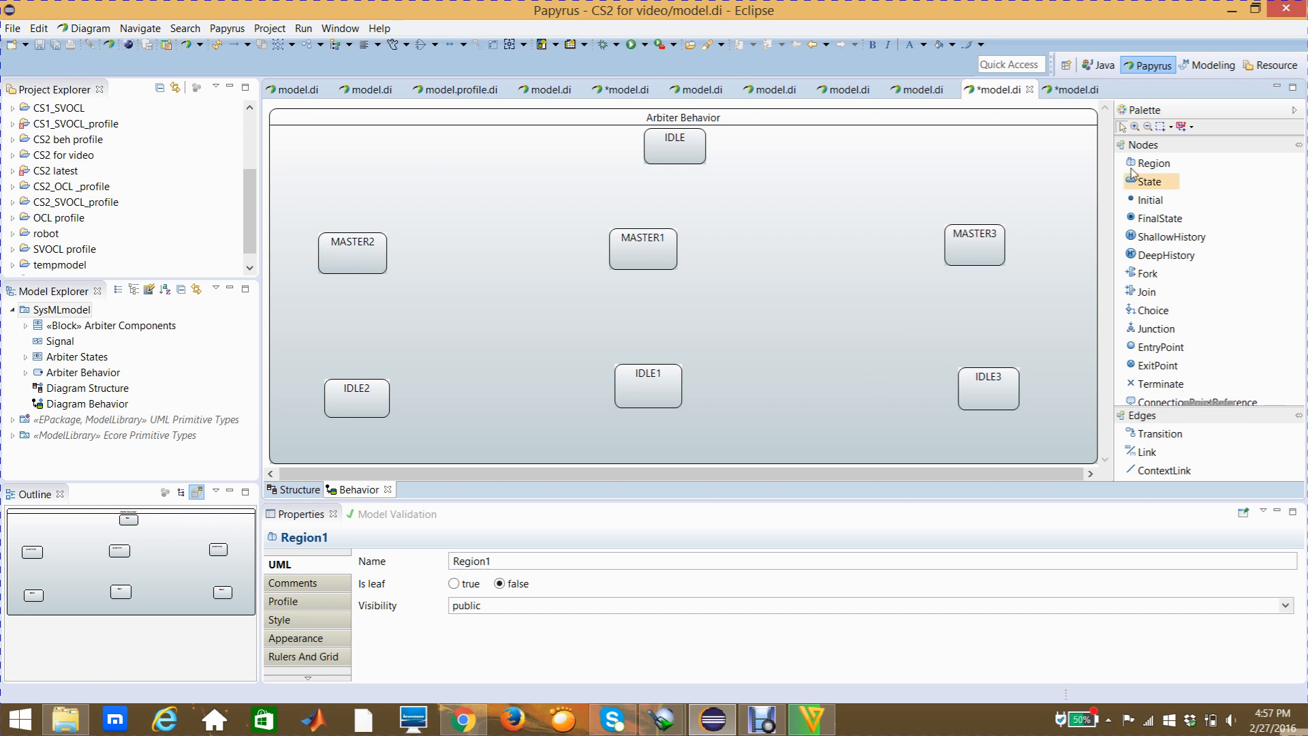
Add an initial node with a blank name to the left of the IDLE state, and nudge it slightly right
left_click(1153, 164)
left_click(1156, 203)
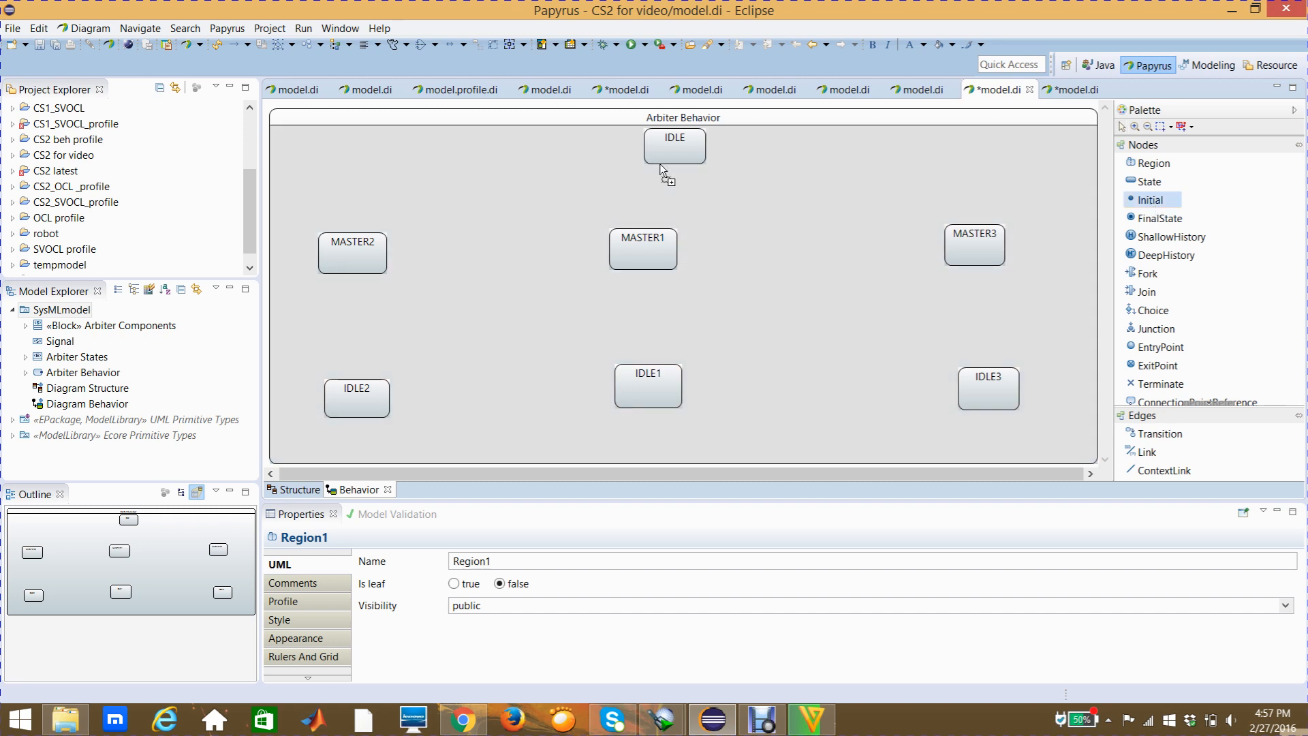
left_click(500, 140)
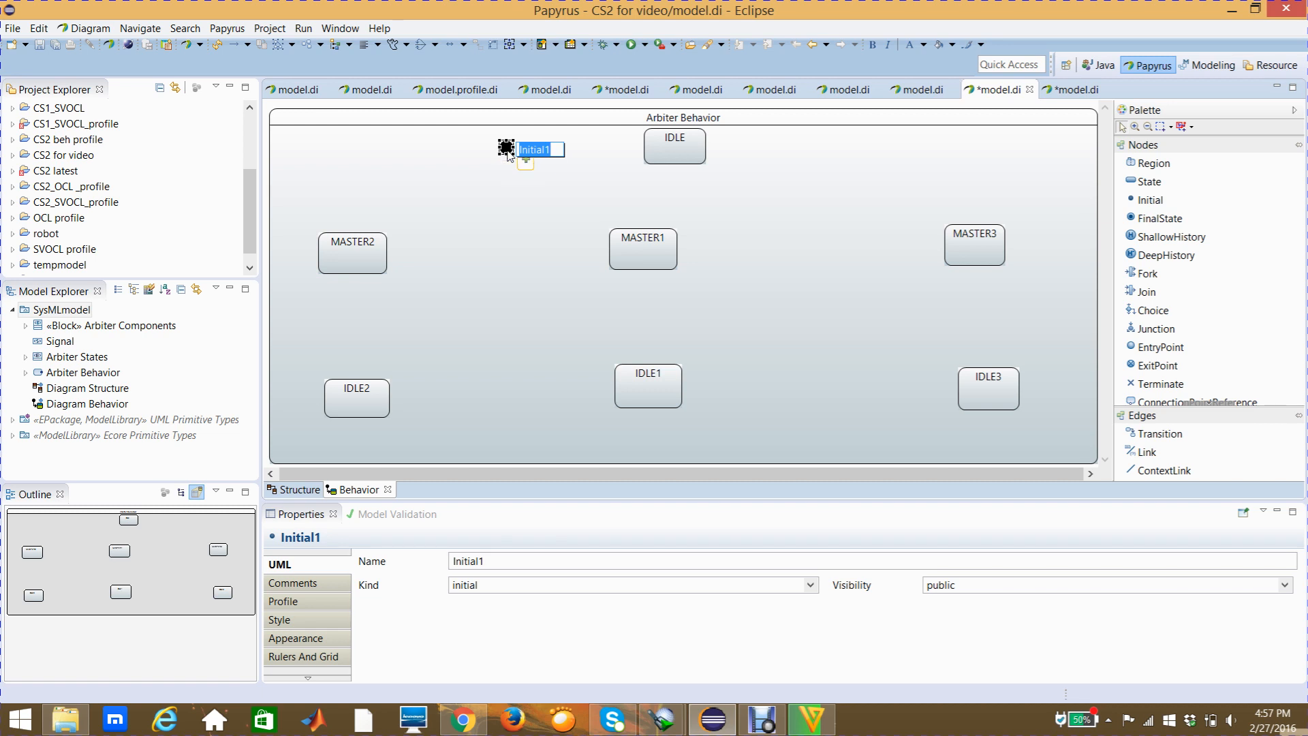
key("BackSpace")
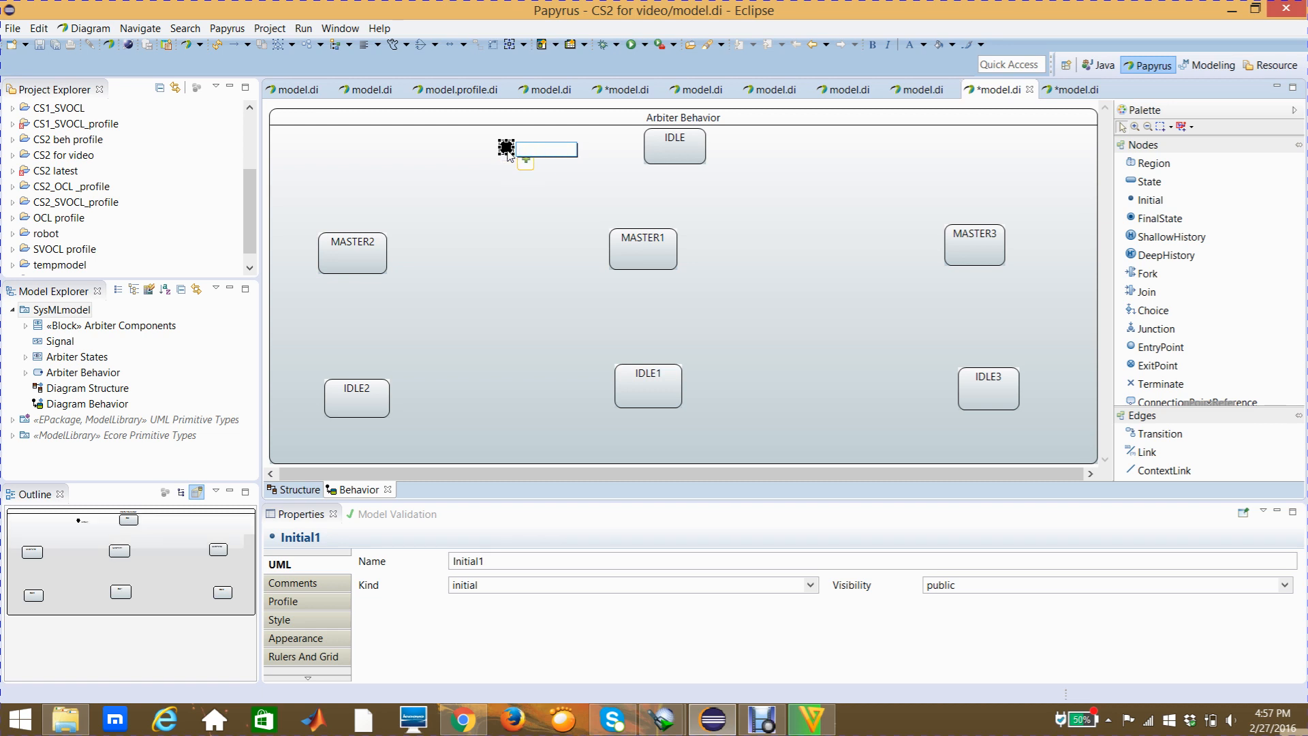
left_click(471, 212)
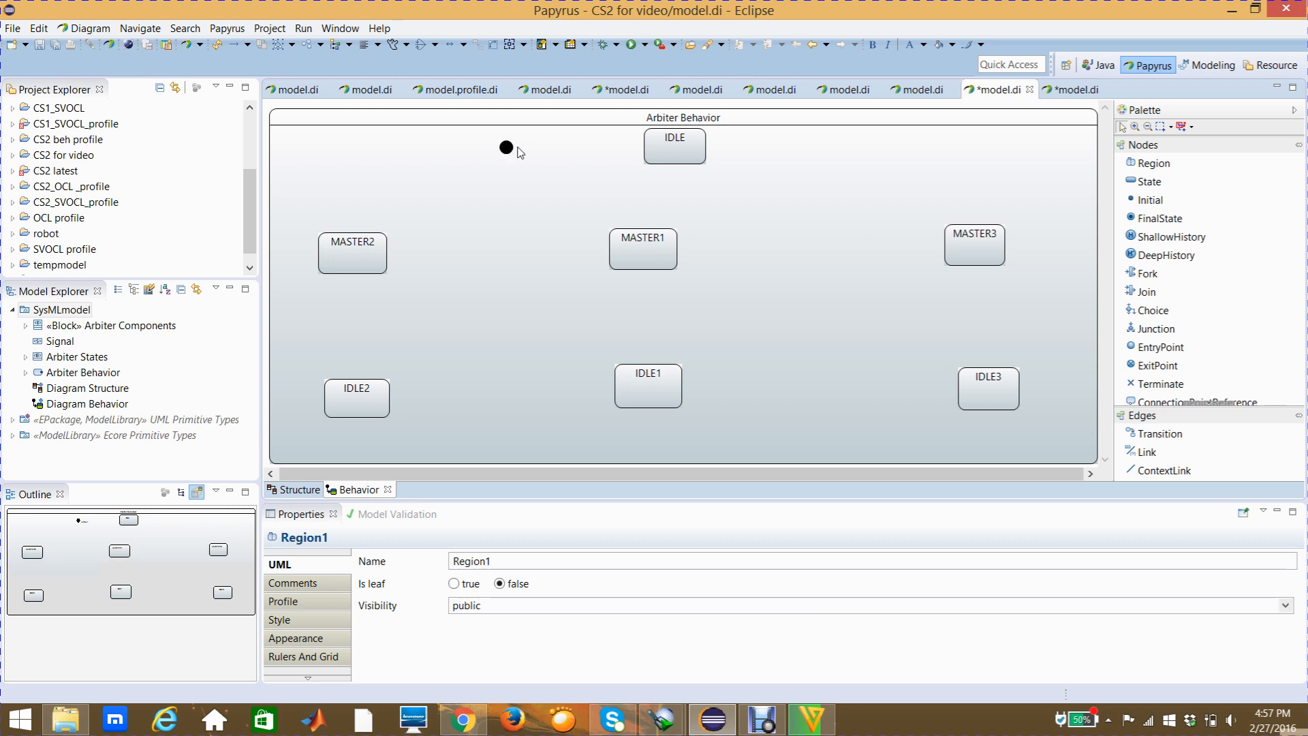
left_click(510, 150)
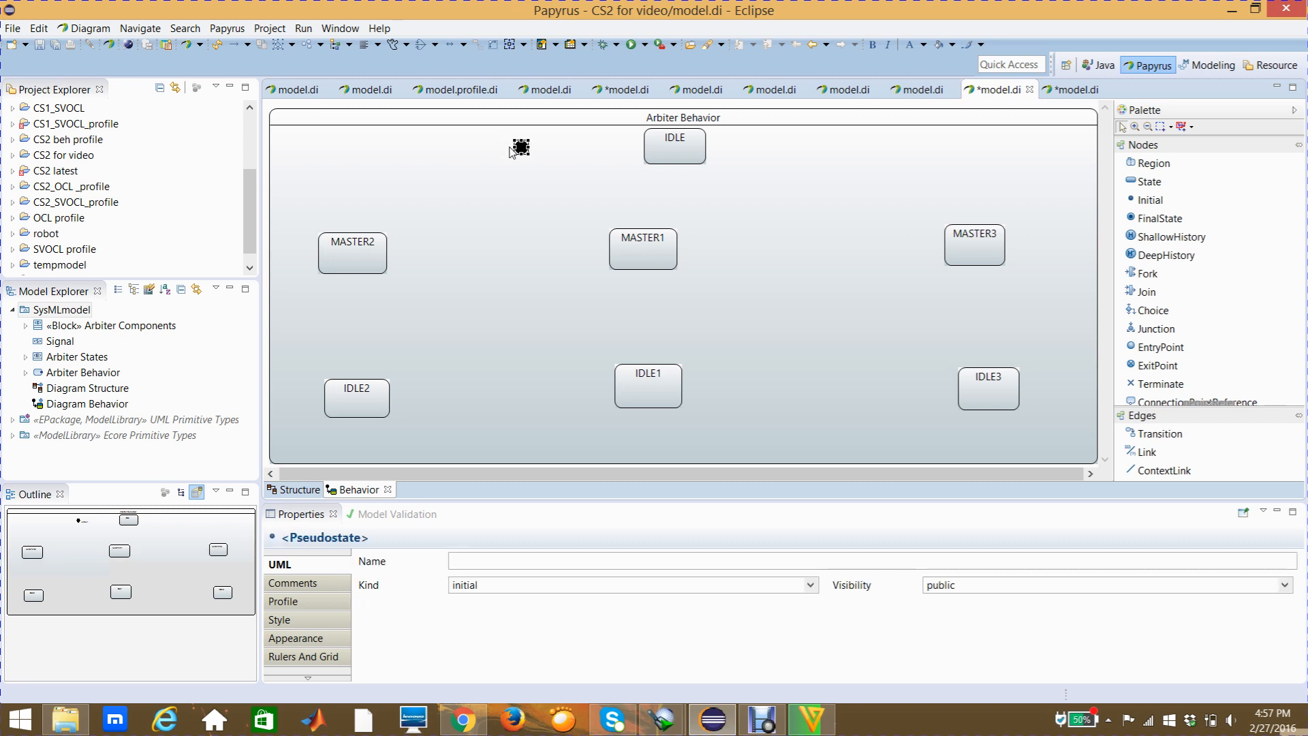
left_click(565, 150)
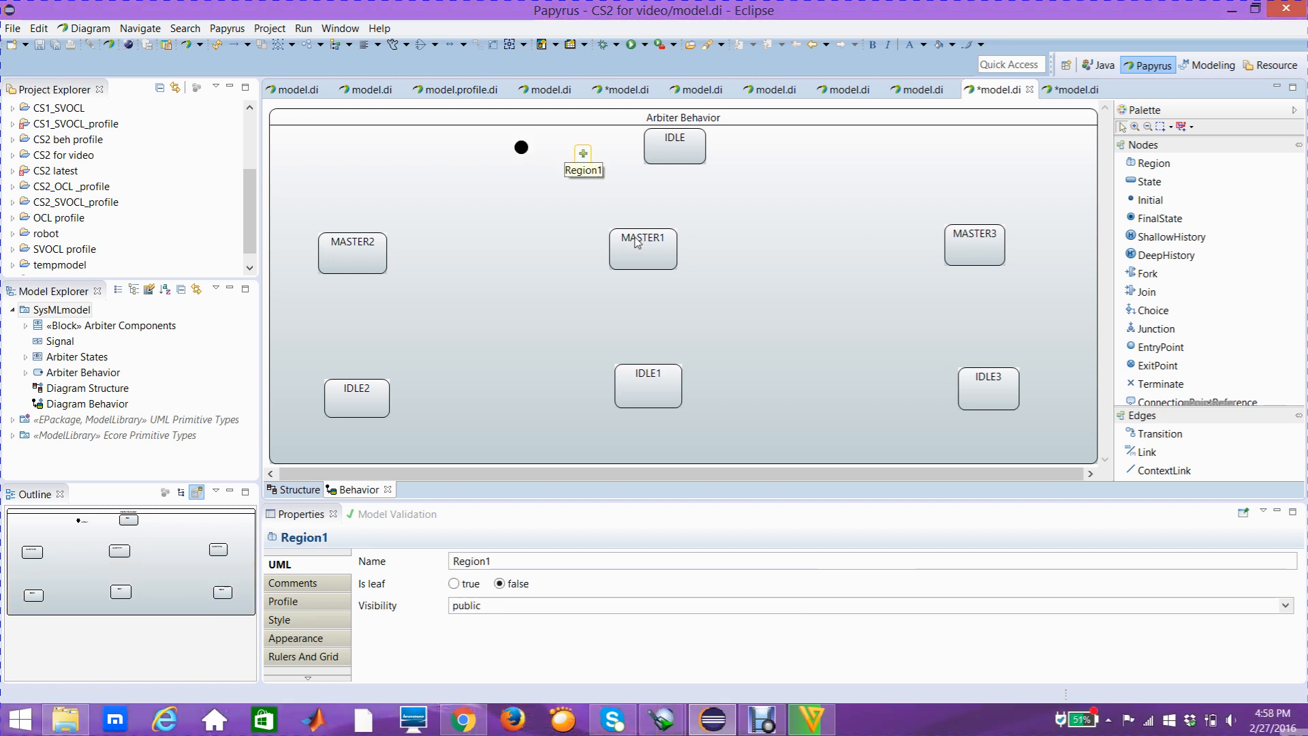
Move MASTER1 and IDLE1 right and down to line up beneath IDLE, and shift MASTER2 and IDLE2 slightly right
left_click_drag(641, 243, 675, 259)
left_click_drag(668, 389, 698, 399)
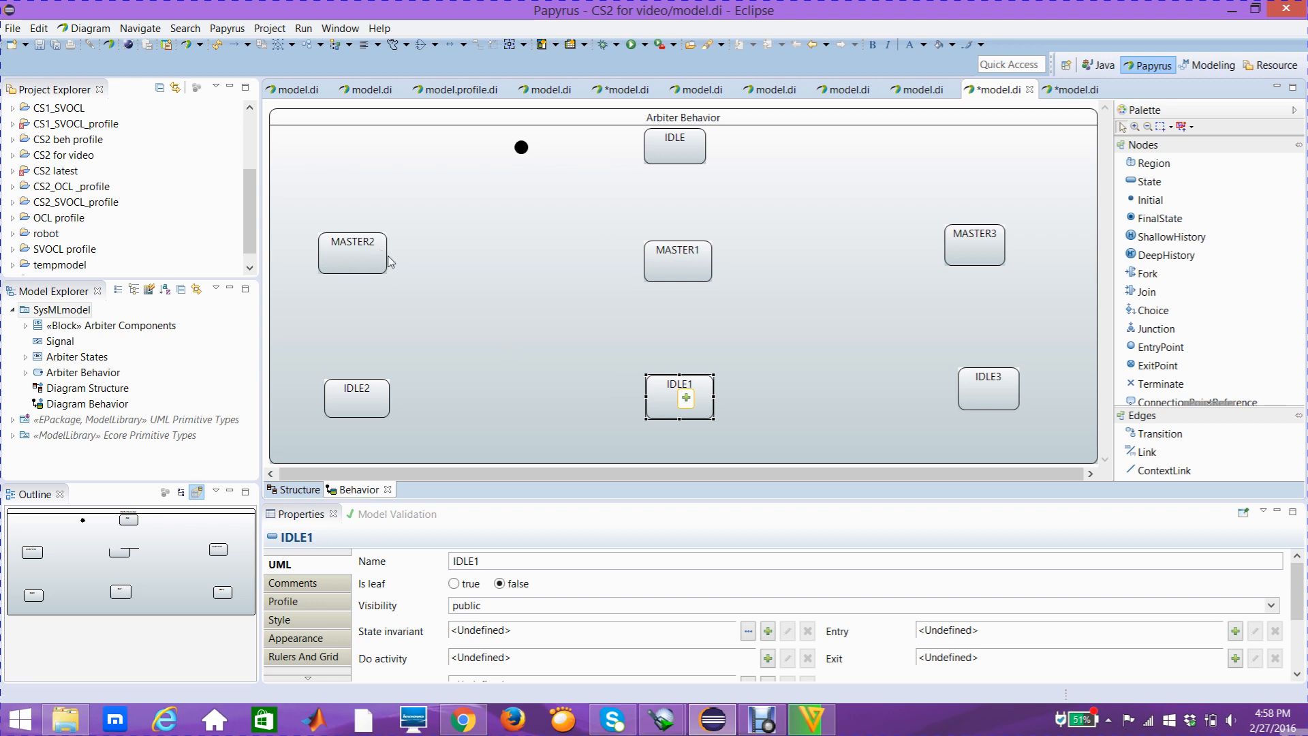
left_click_drag(379, 250, 402, 263)
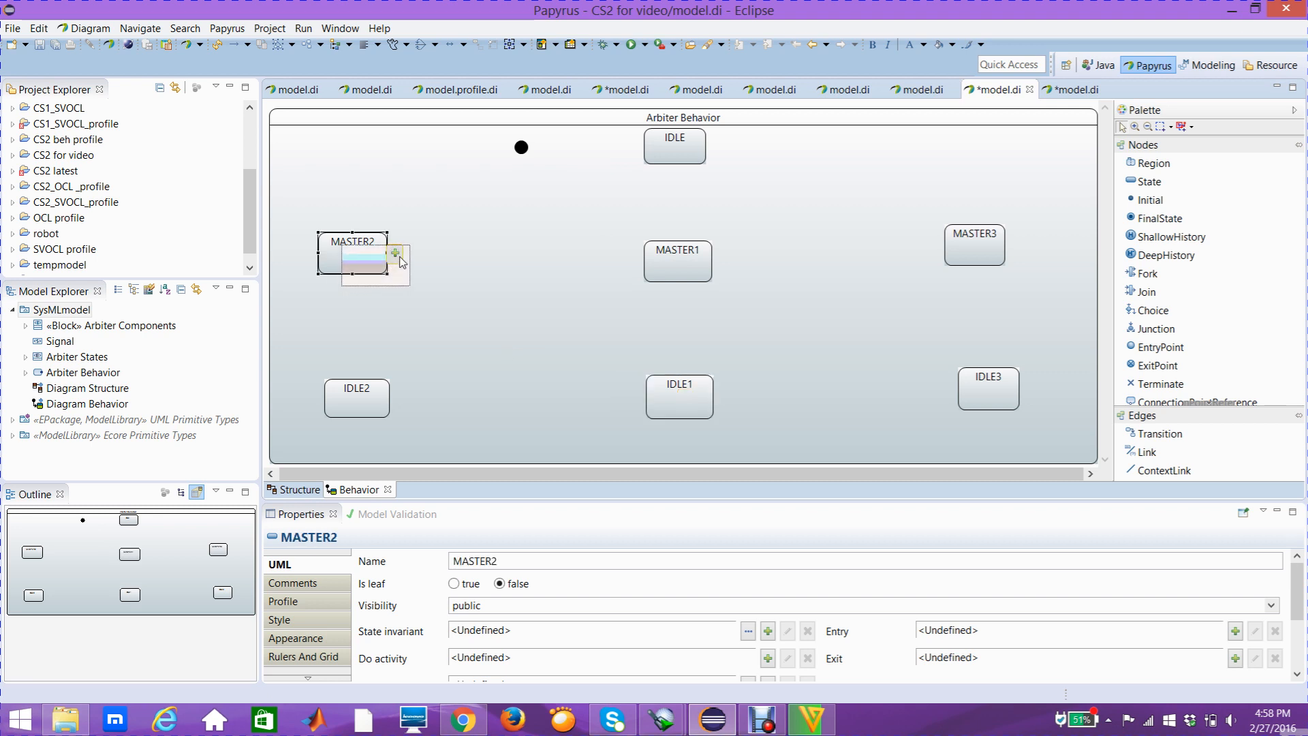
left_click(359, 395)
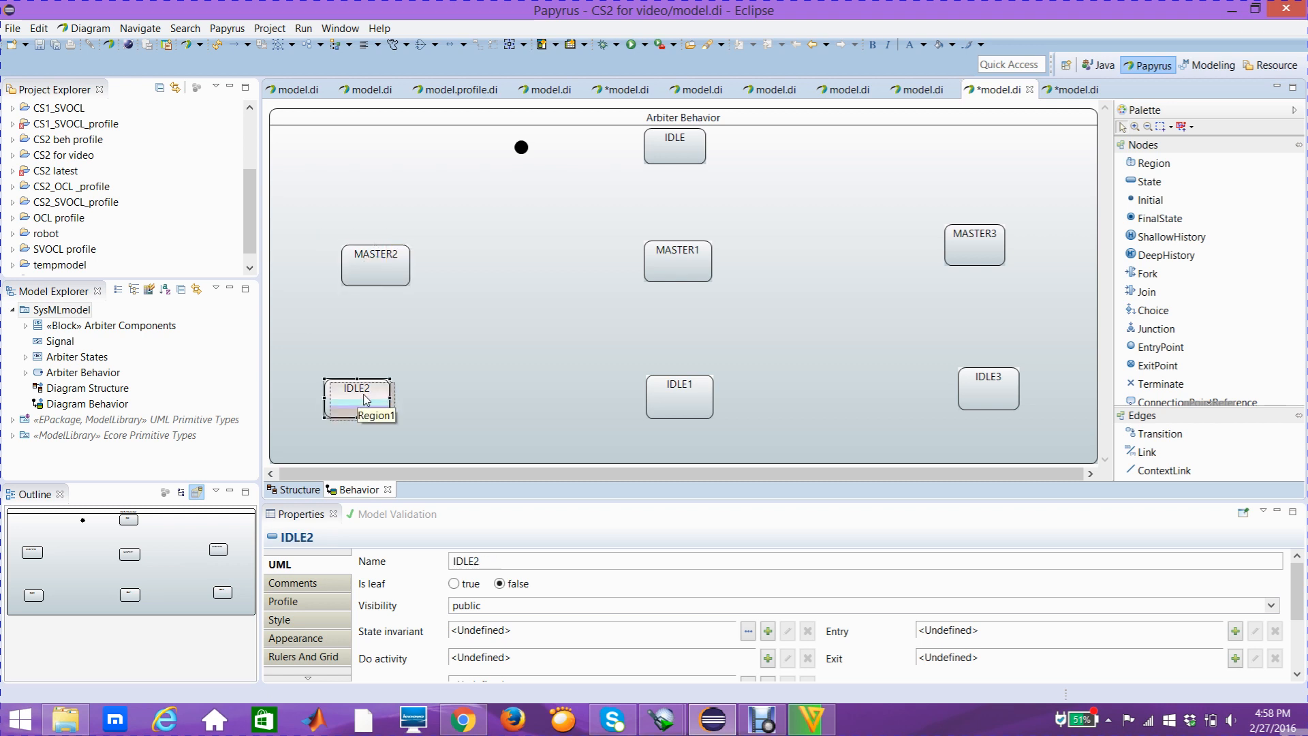
left_click_drag(373, 397, 374, 398)
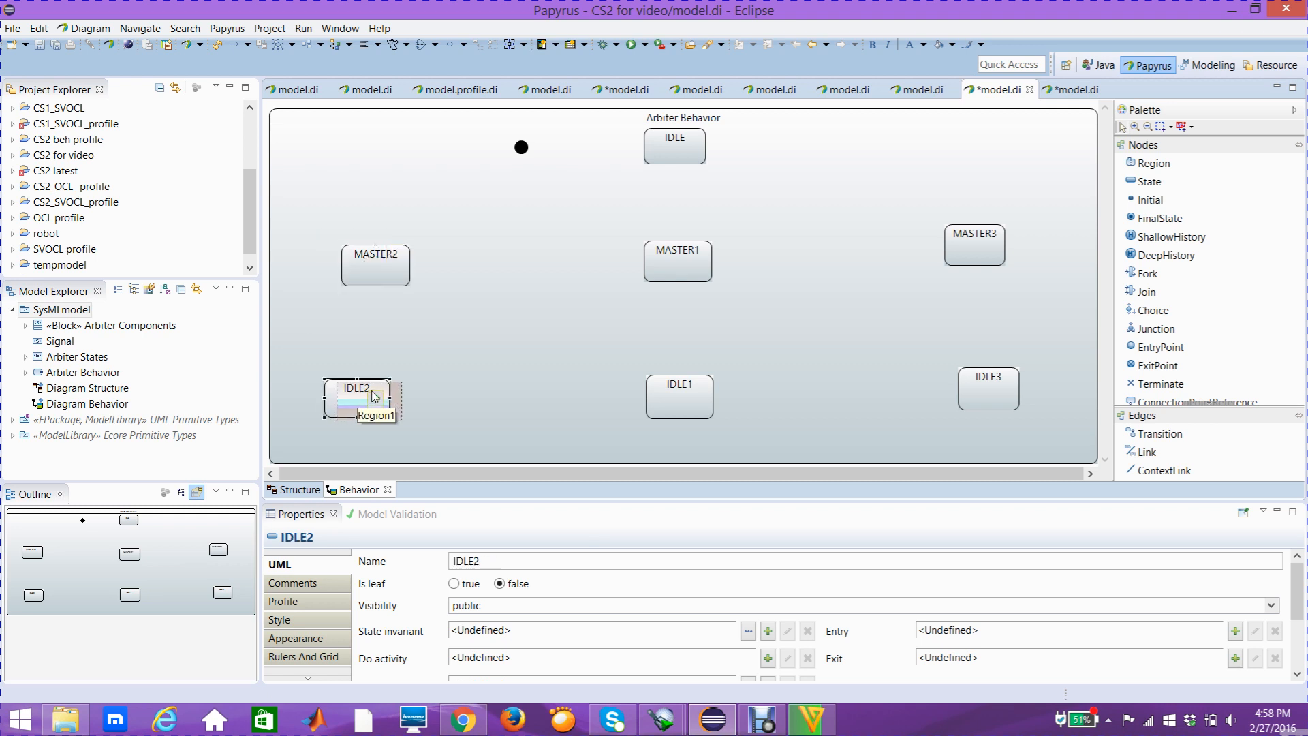
Move the MASTER3 and IDLE3 states slightly right and down, roughly level with MASTER1 and IDLE1
left_click_drag(950, 250, 958, 263)
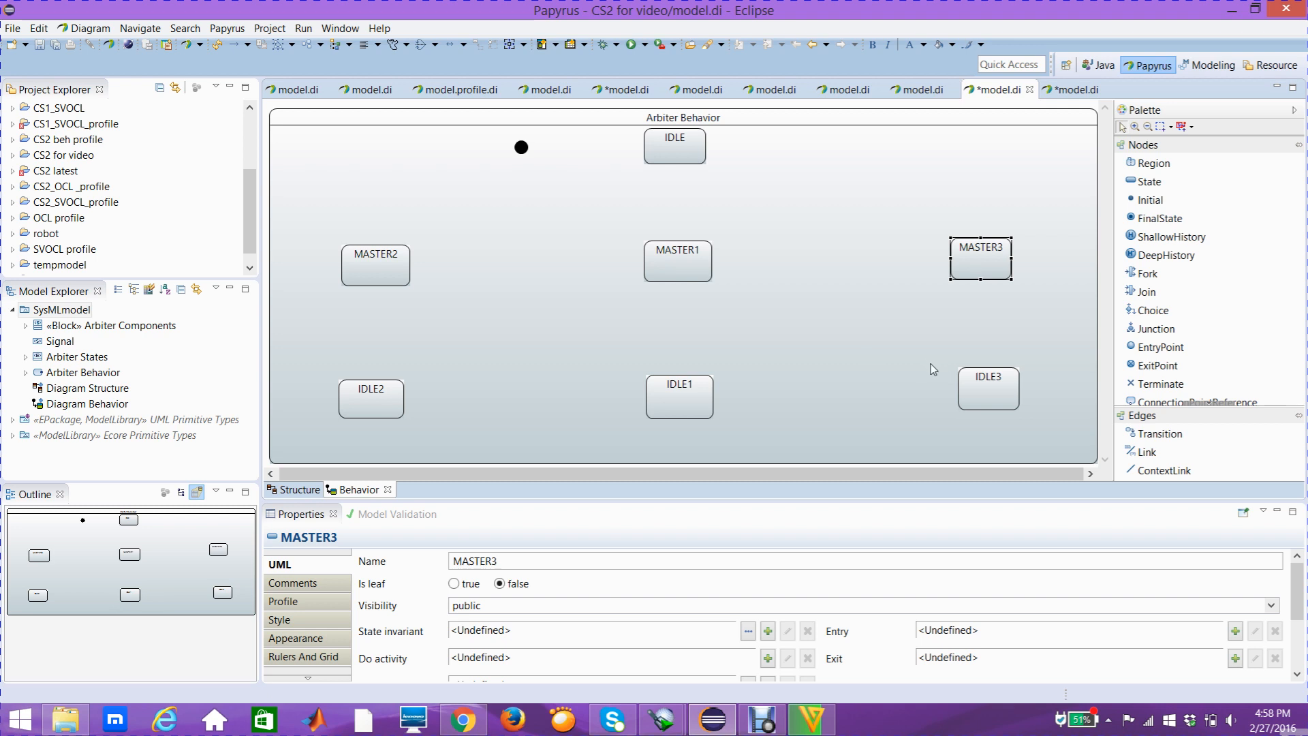
left_click(989, 395)
left_click_drag(986, 394, 989, 401)
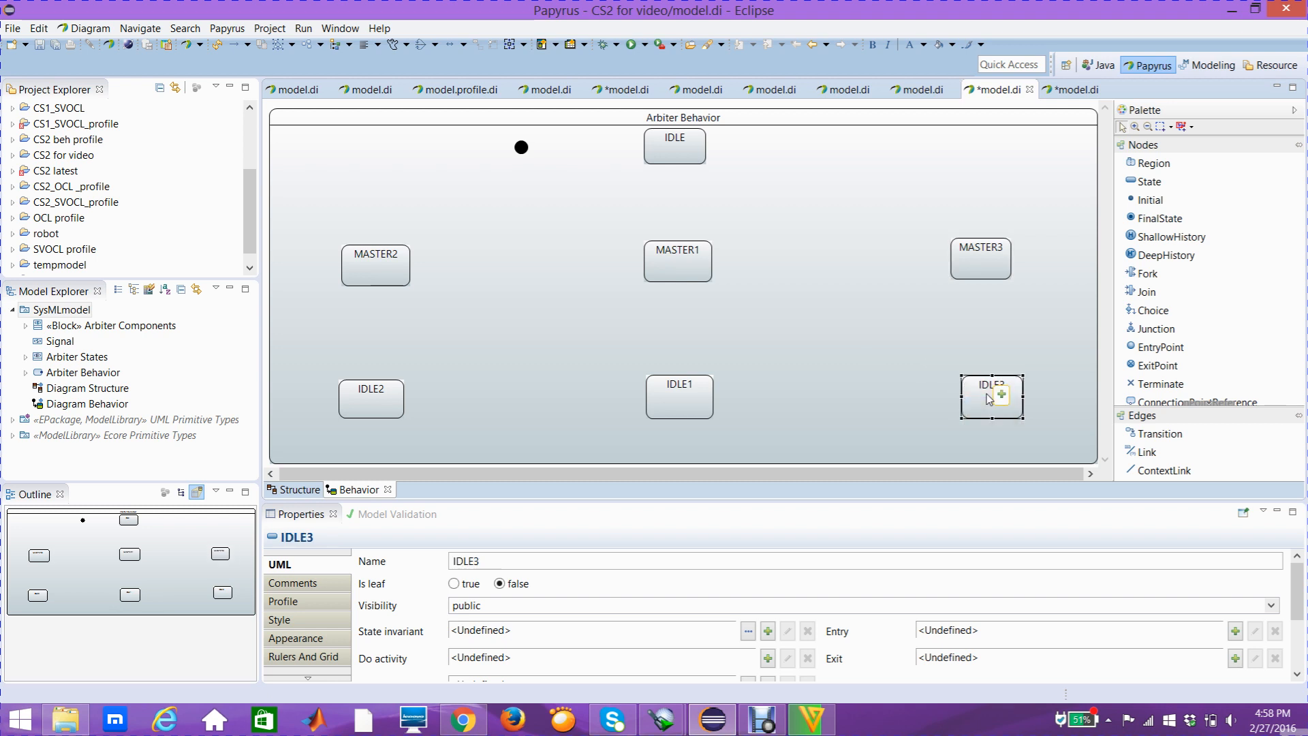
left_click(892, 341)
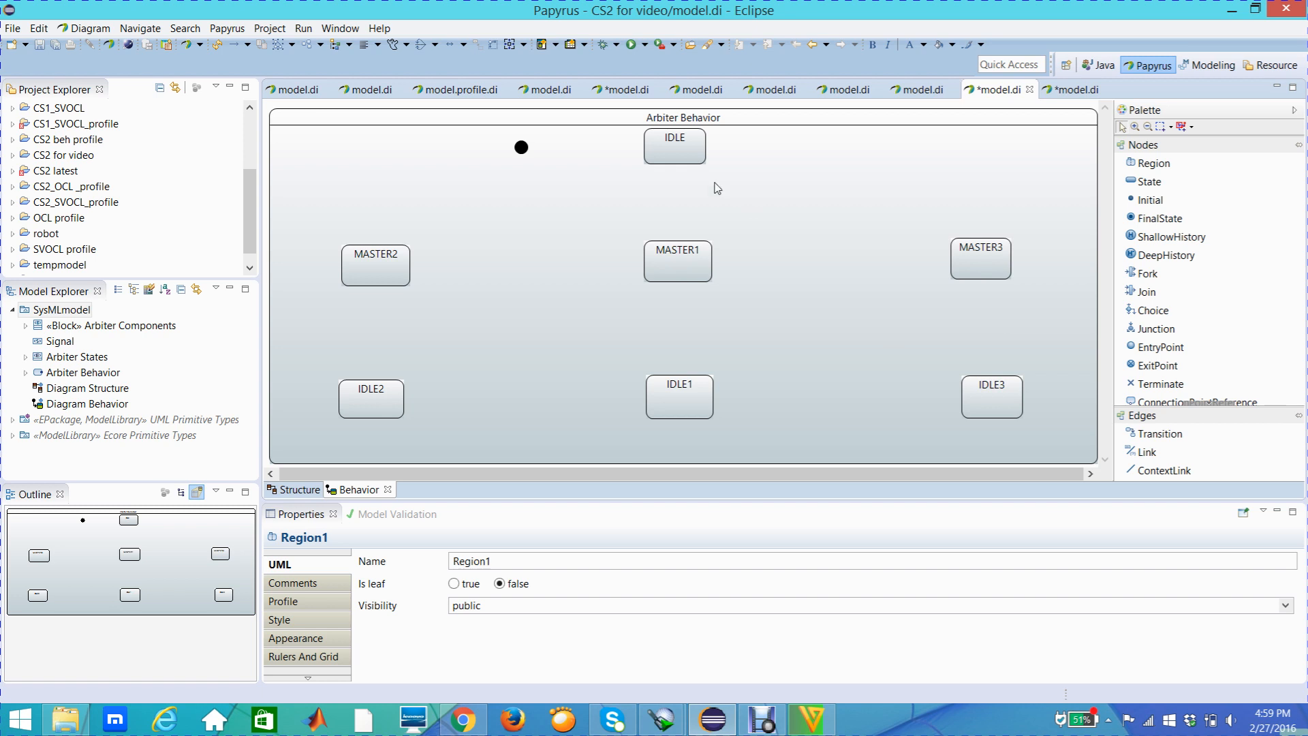
Draw a transition from the initial node to the IDLE state, leaving its name blank
left_click(521, 146)
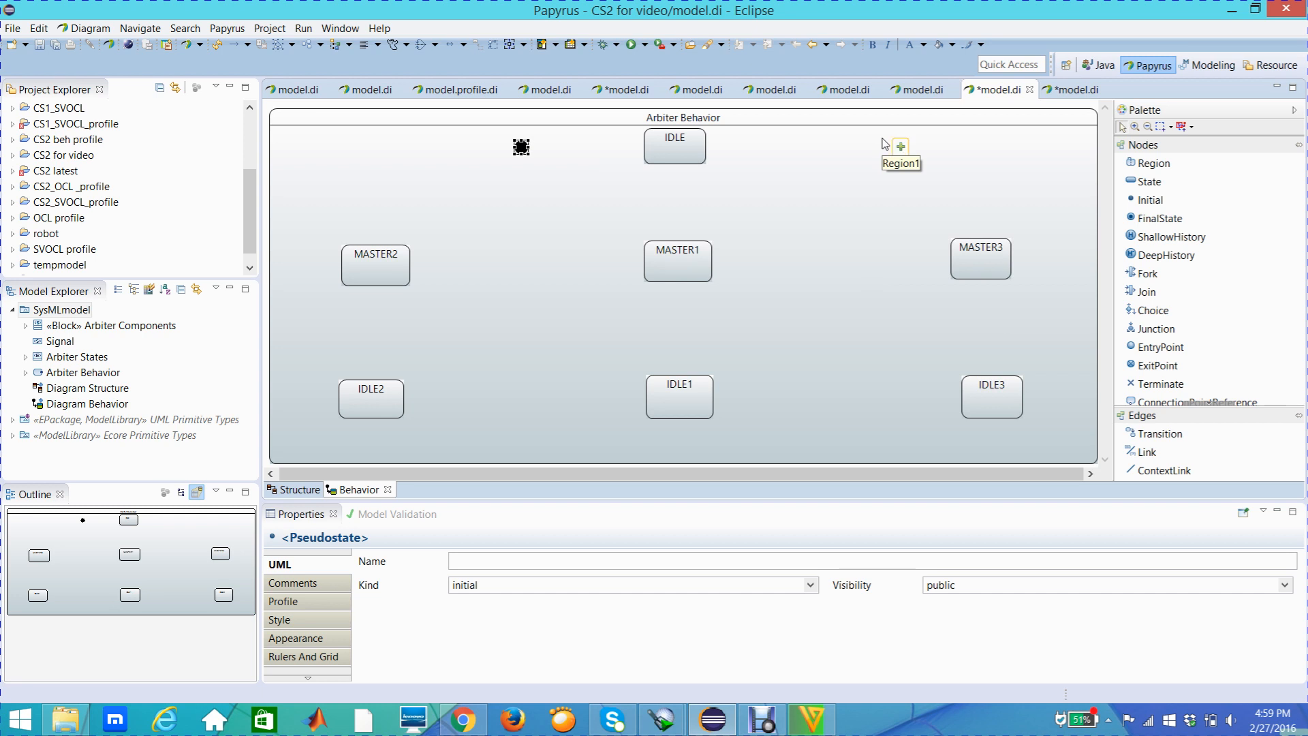
left_click(688, 156)
mouse_move(667, 148)
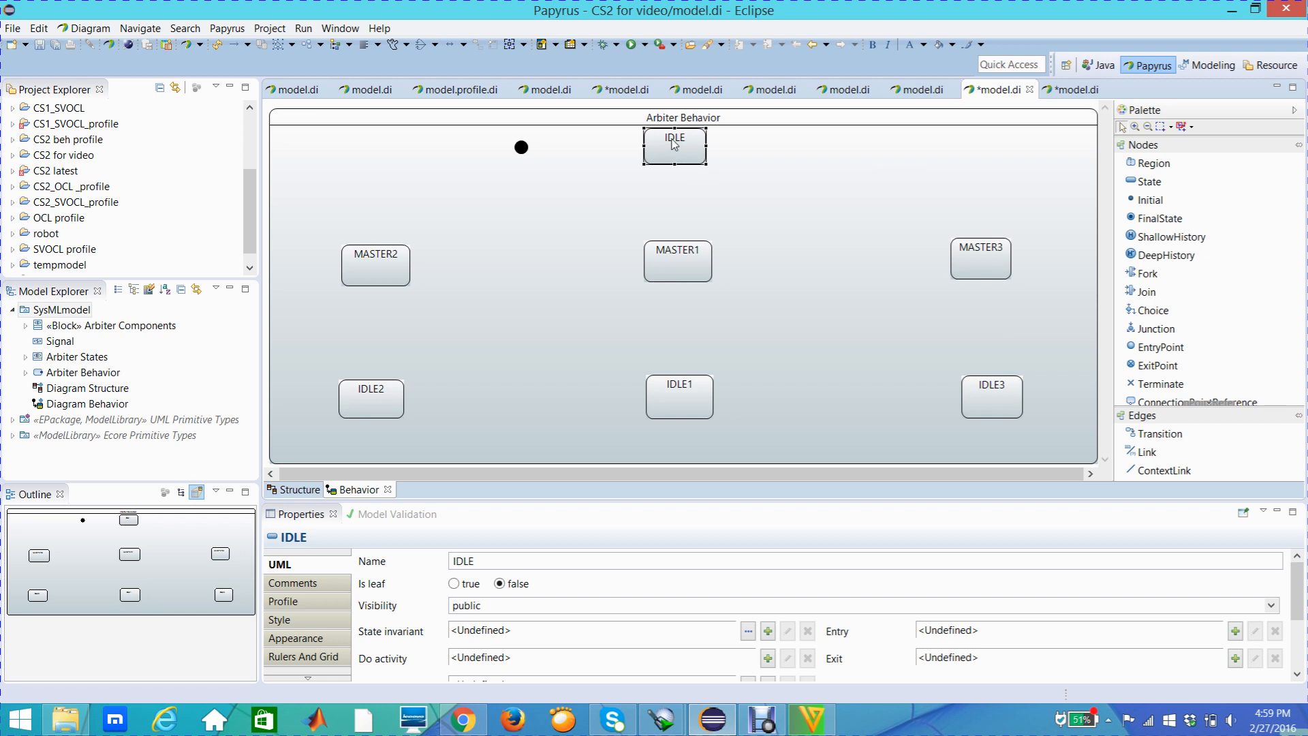
mouse_move(897, 199)
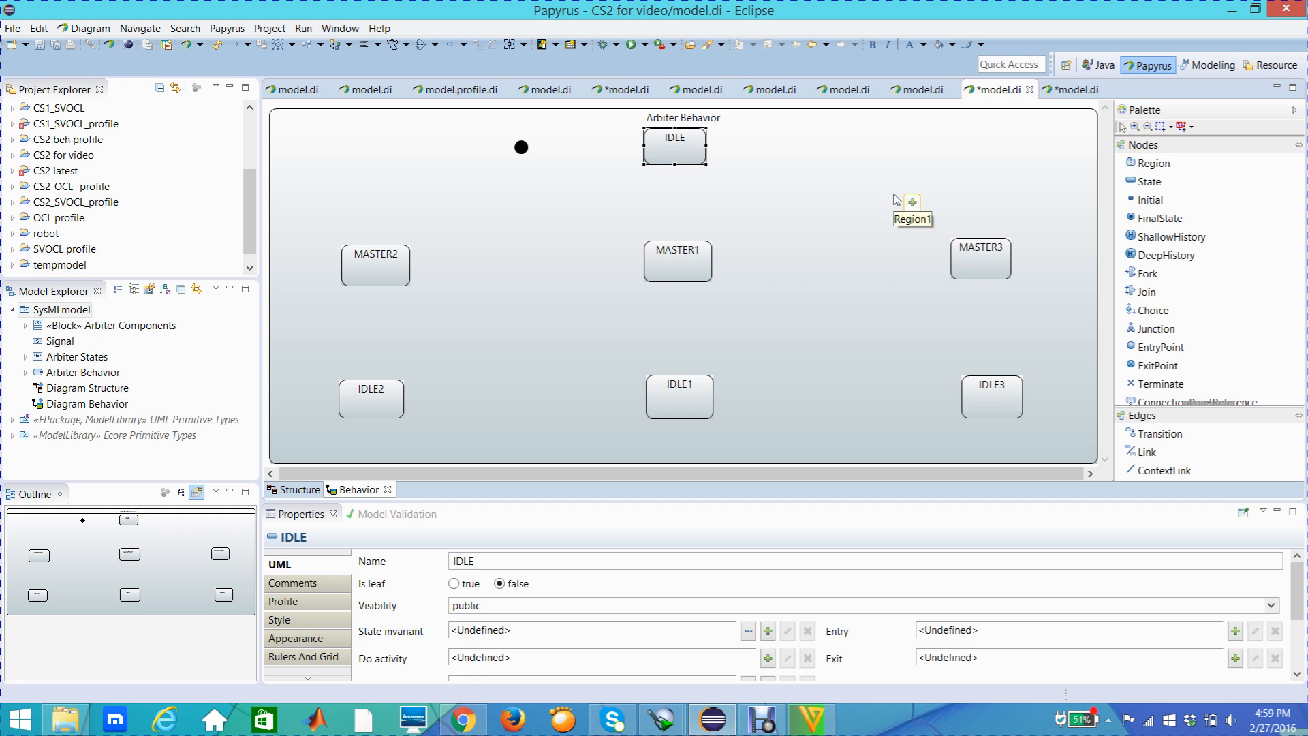
left_click(1165, 439)
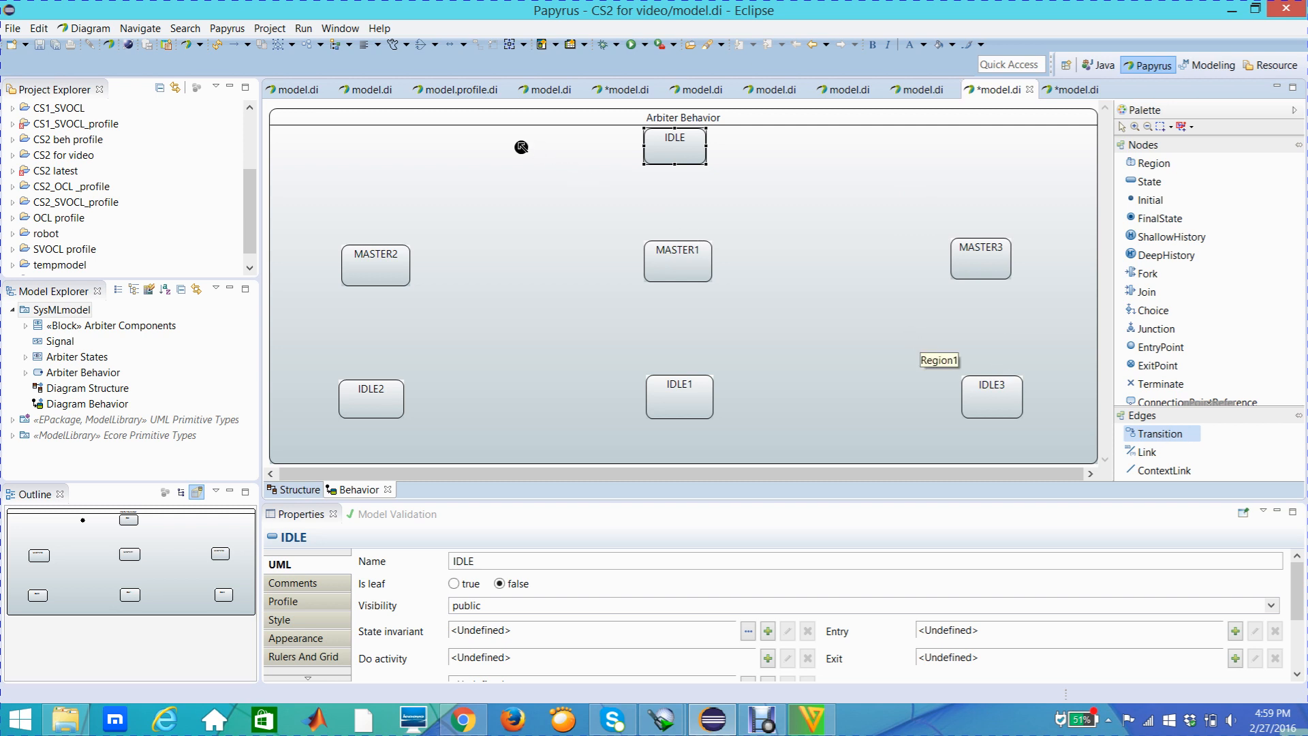
left_click(522, 147)
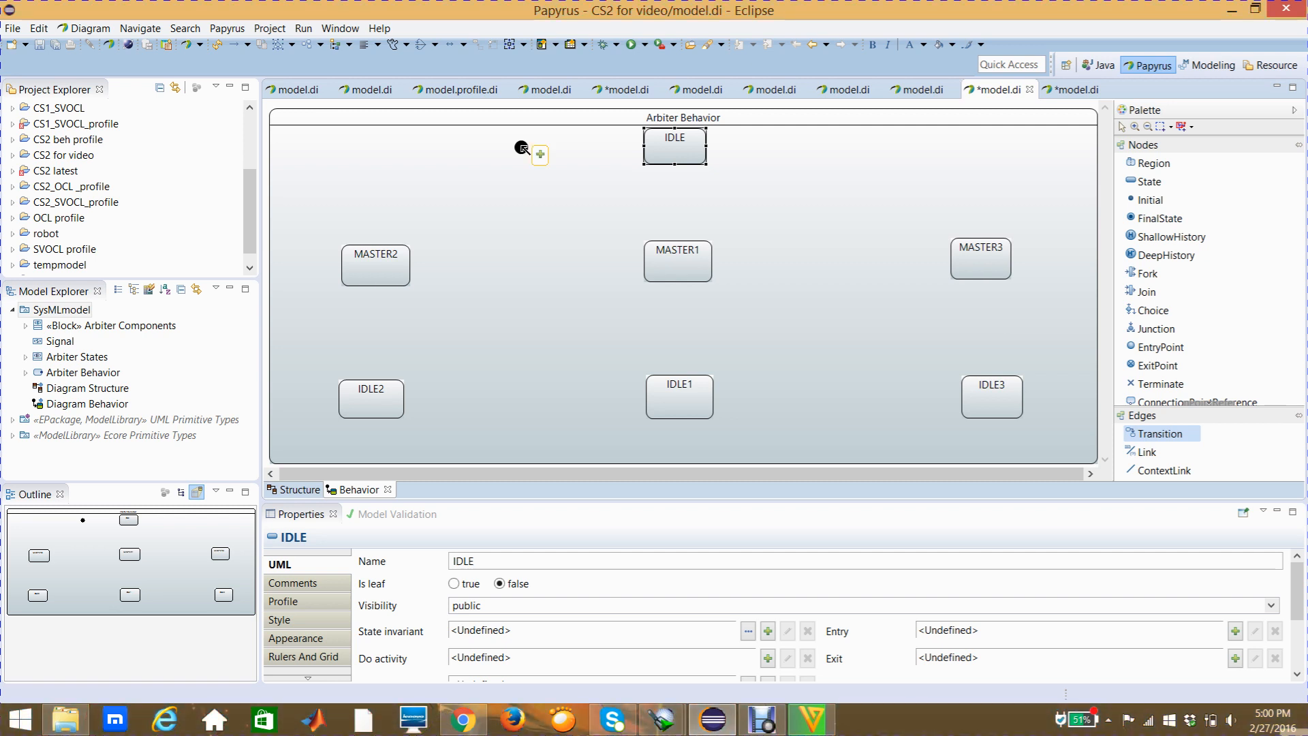
left_click_drag(521, 146, 648, 153)
left_click(653, 152)
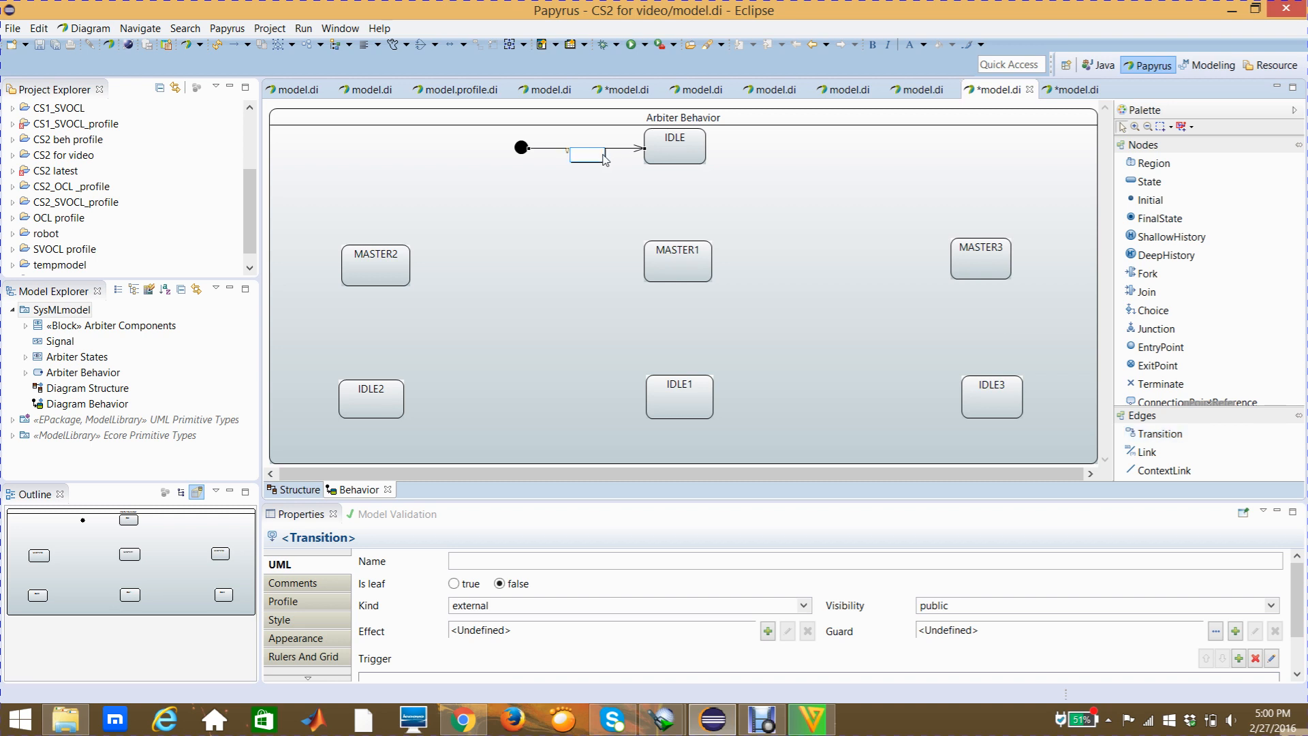
left_click(602, 184)
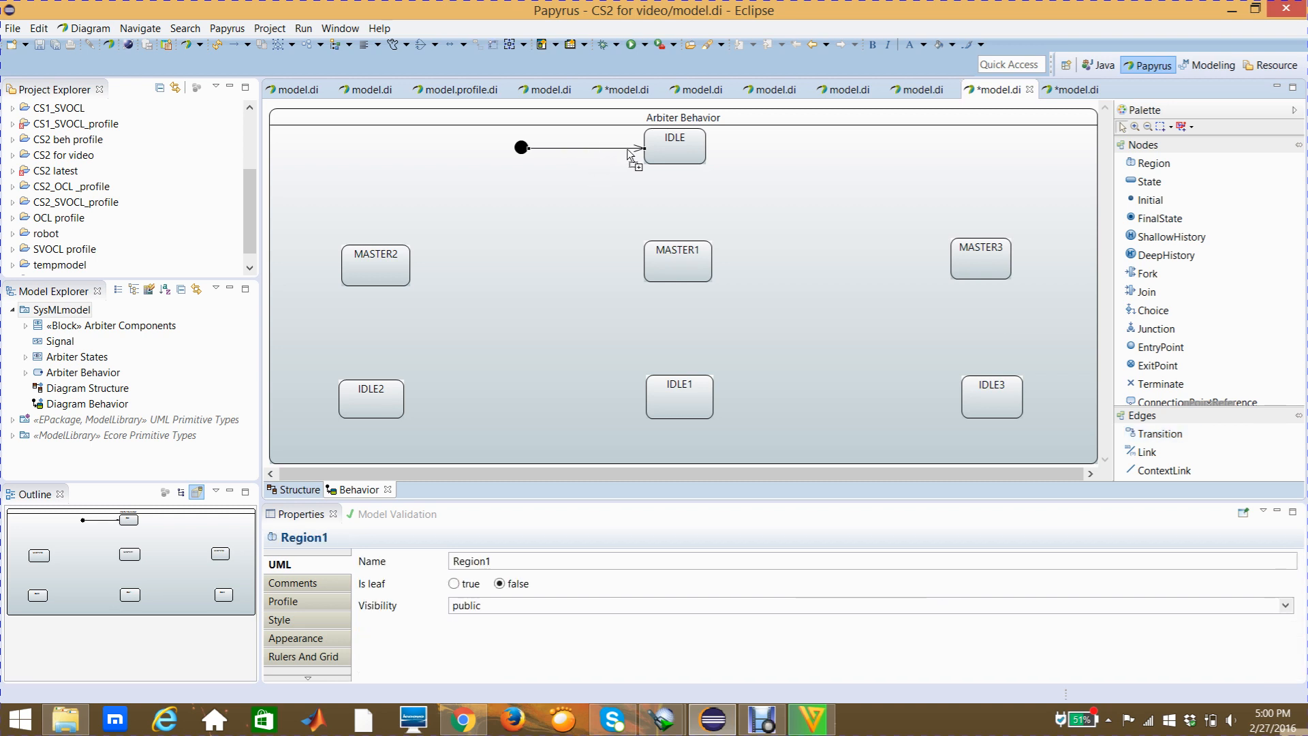
left_click(628, 153)
mouse_move(627, 154)
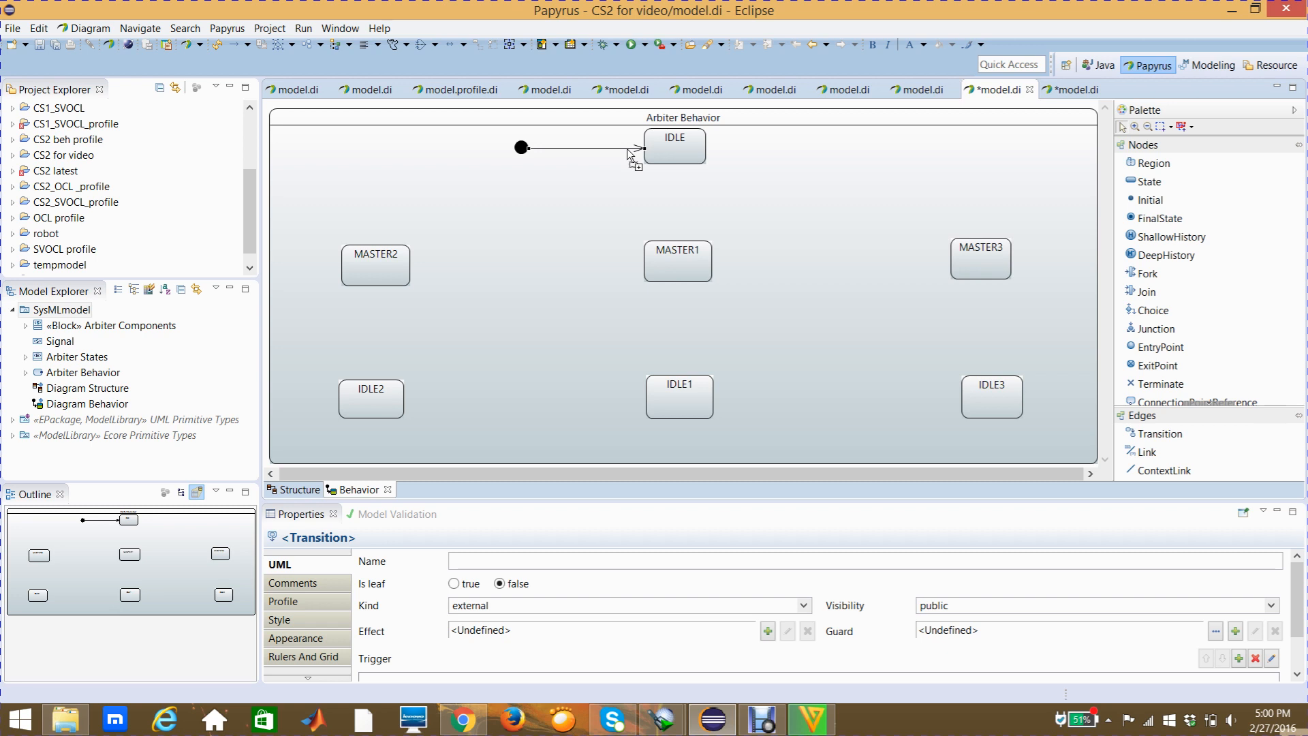
Review the IDLE, MASTER1 to MASTER3 and IDLE1 to IDLE3 states that the remaining transitions have to connect
left_click(654, 155)
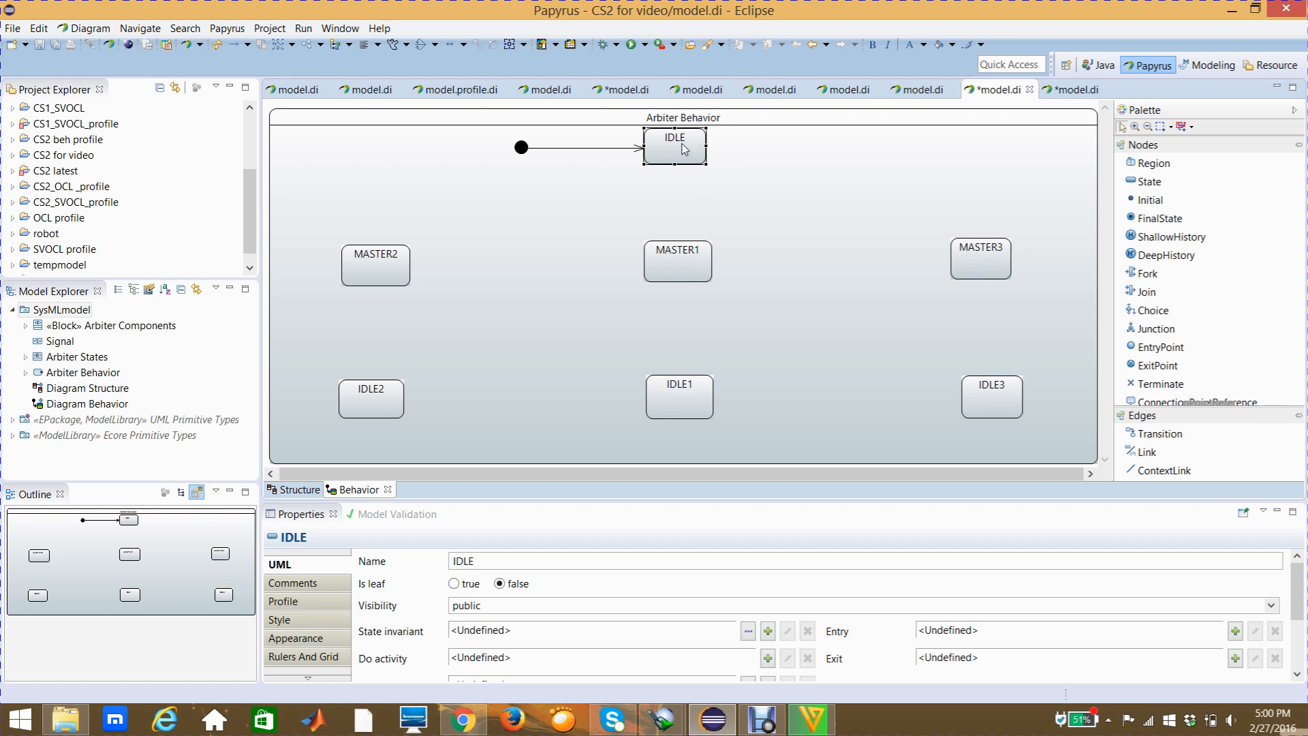
mouse_move(684, 149)
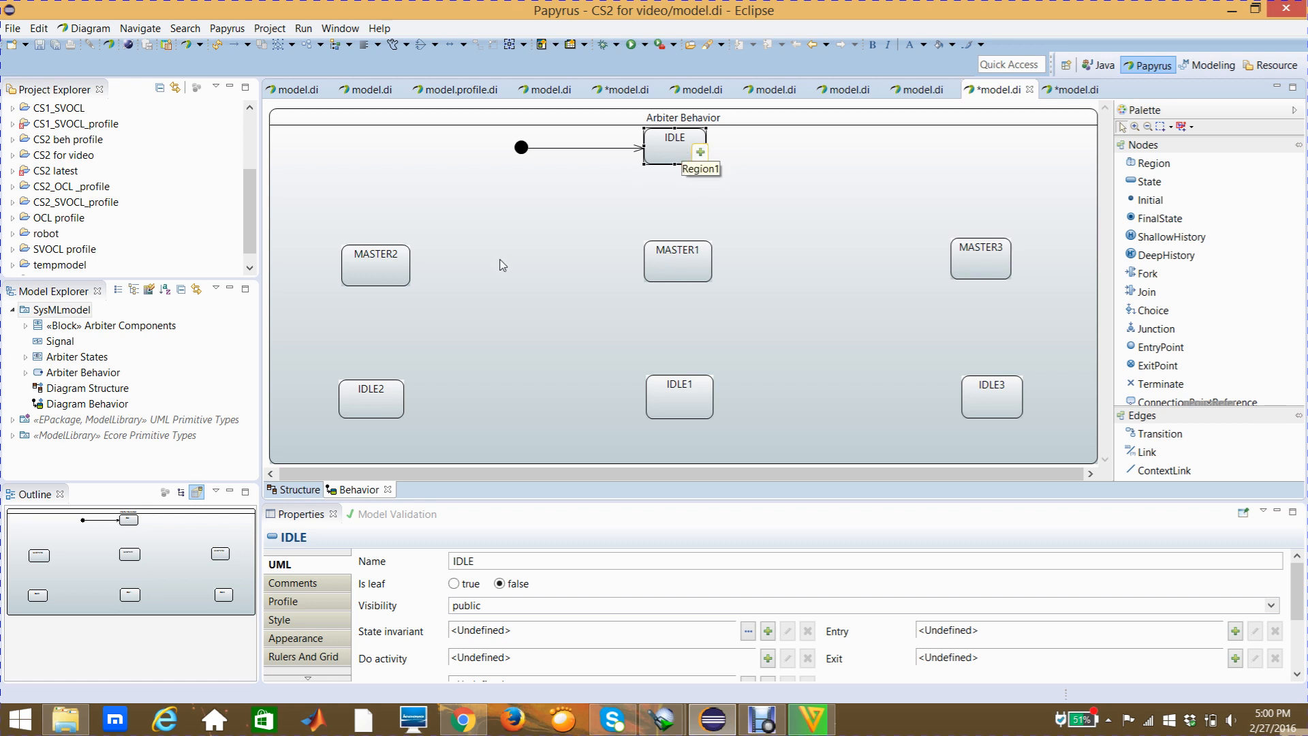
left_click(398, 277)
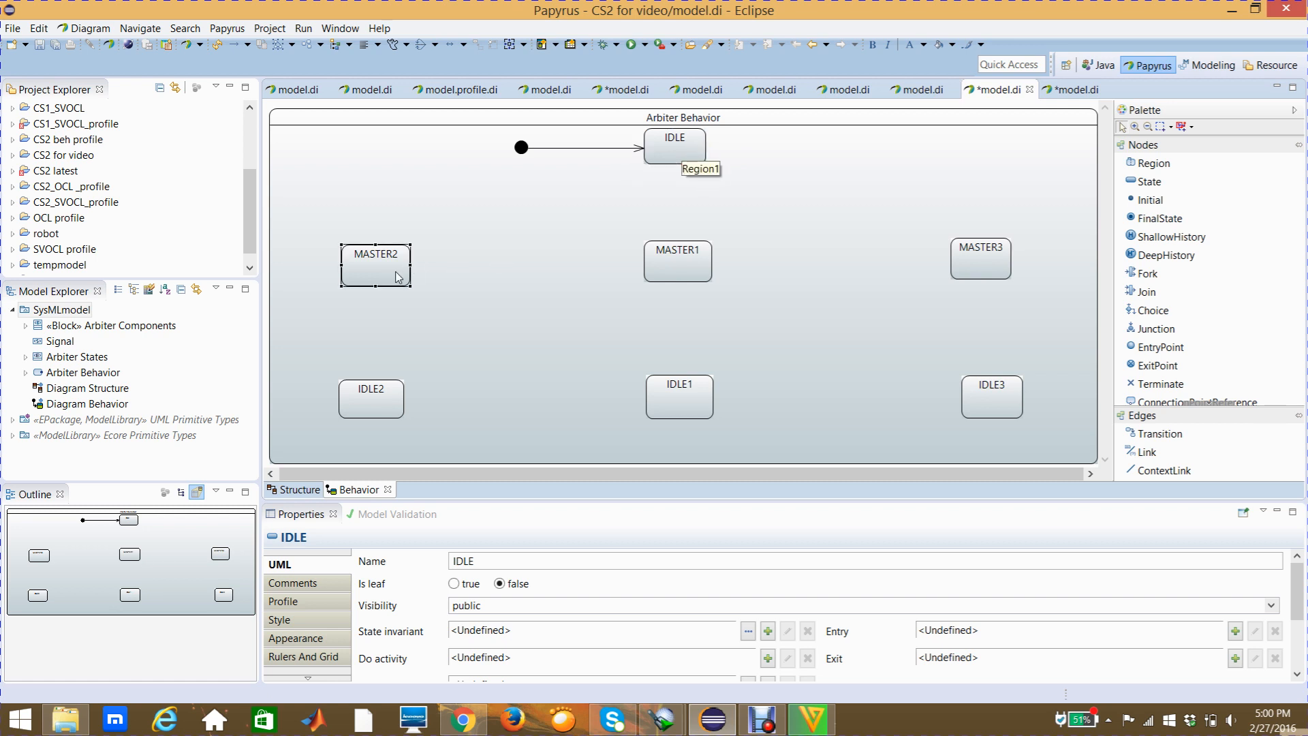
left_click(674, 270)
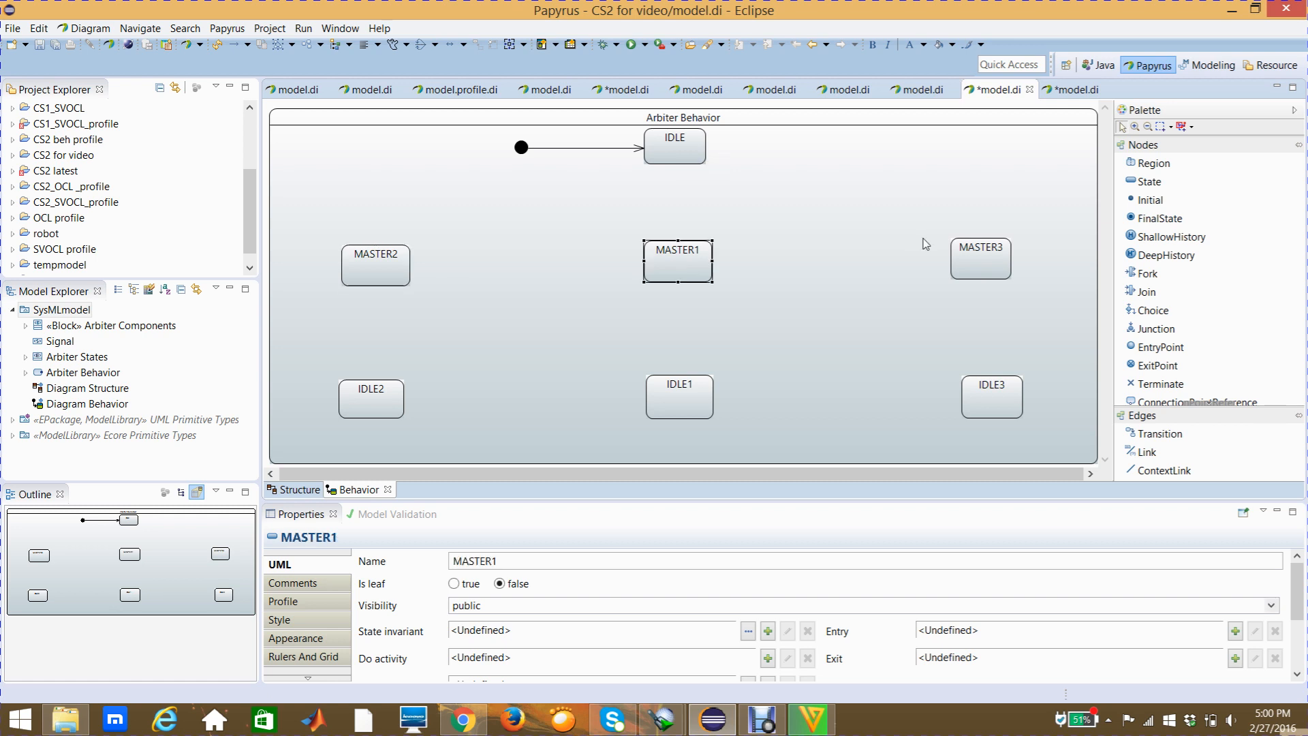
left_click(965, 273)
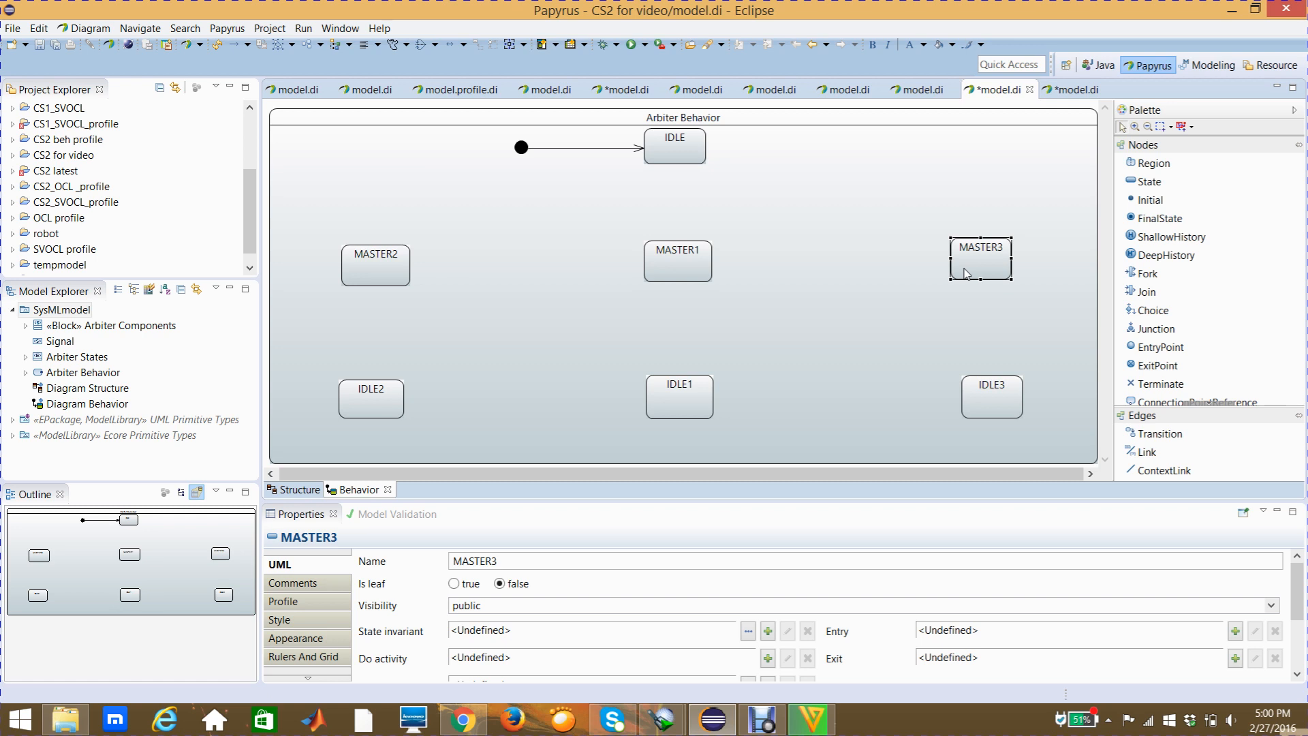
left_click(996, 391)
left_click(690, 414)
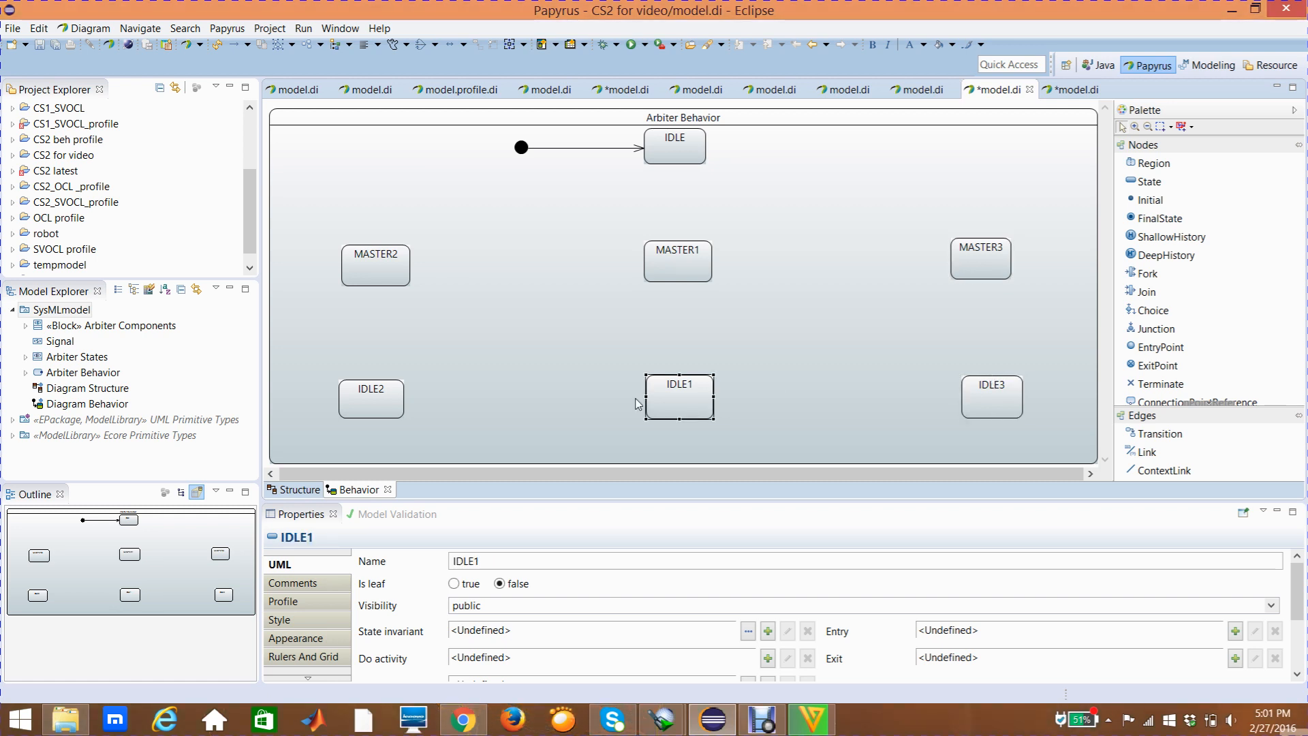
left_click(391, 417)
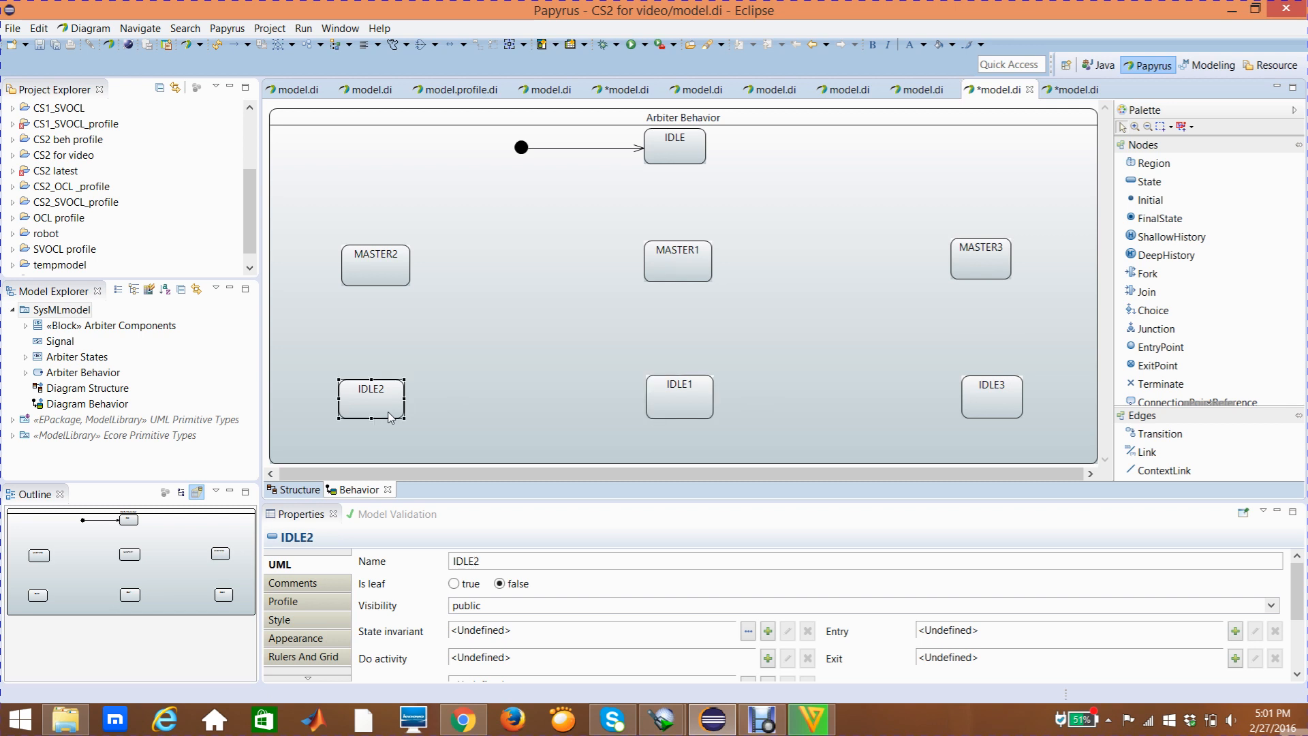
left_click(395, 273)
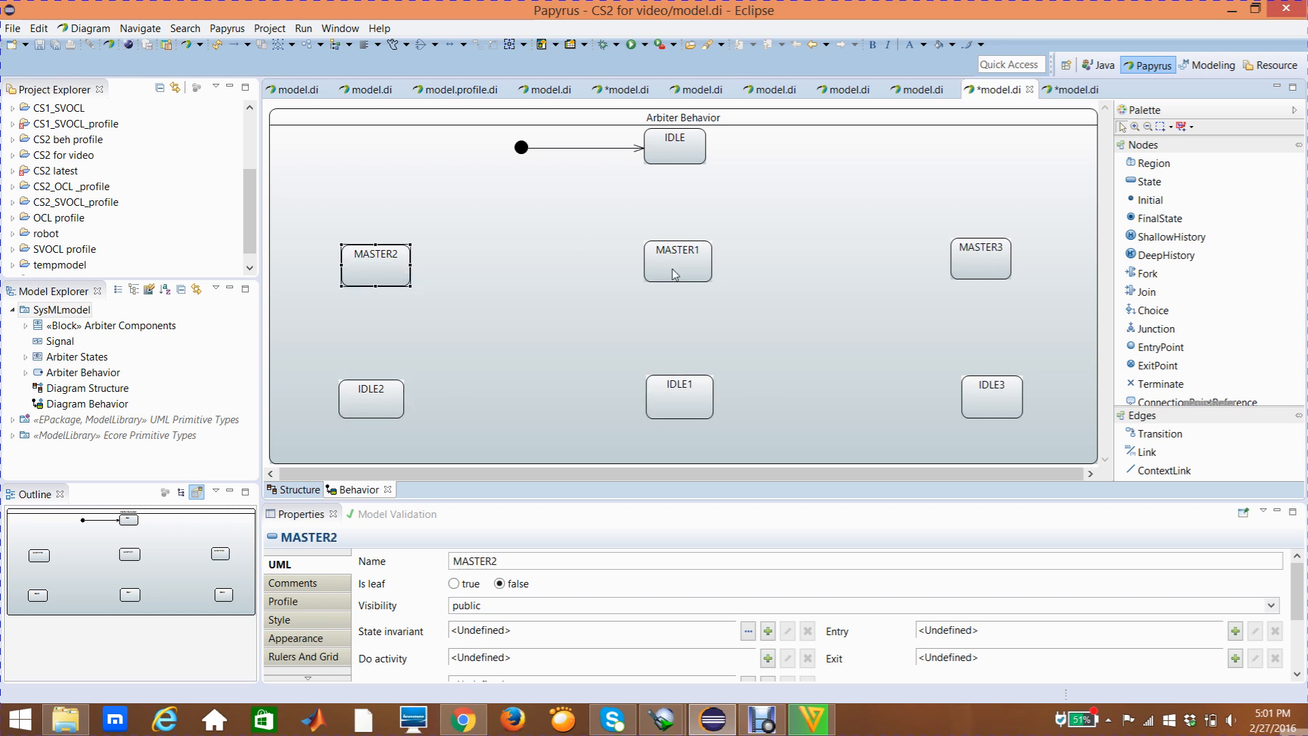
mouse_move(674, 274)
mouse_move(770, 291)
left_click(672, 257)
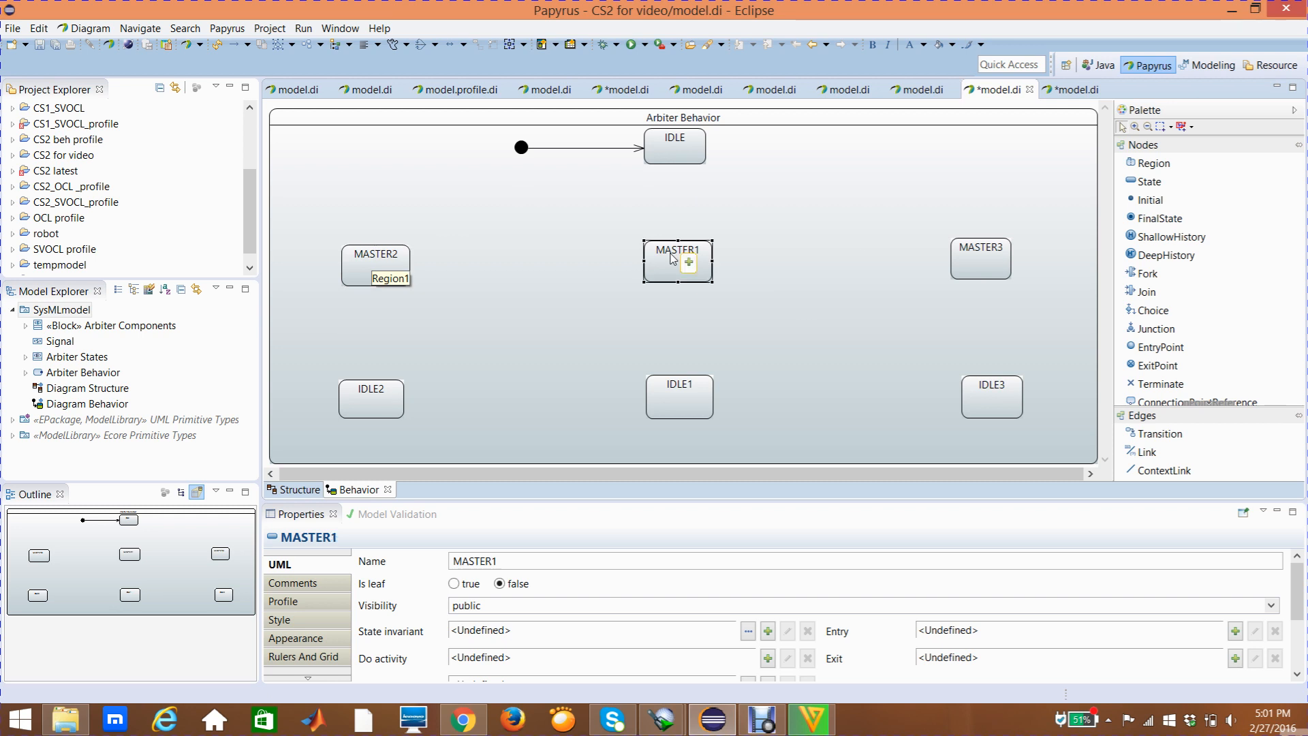
left_click(979, 265)
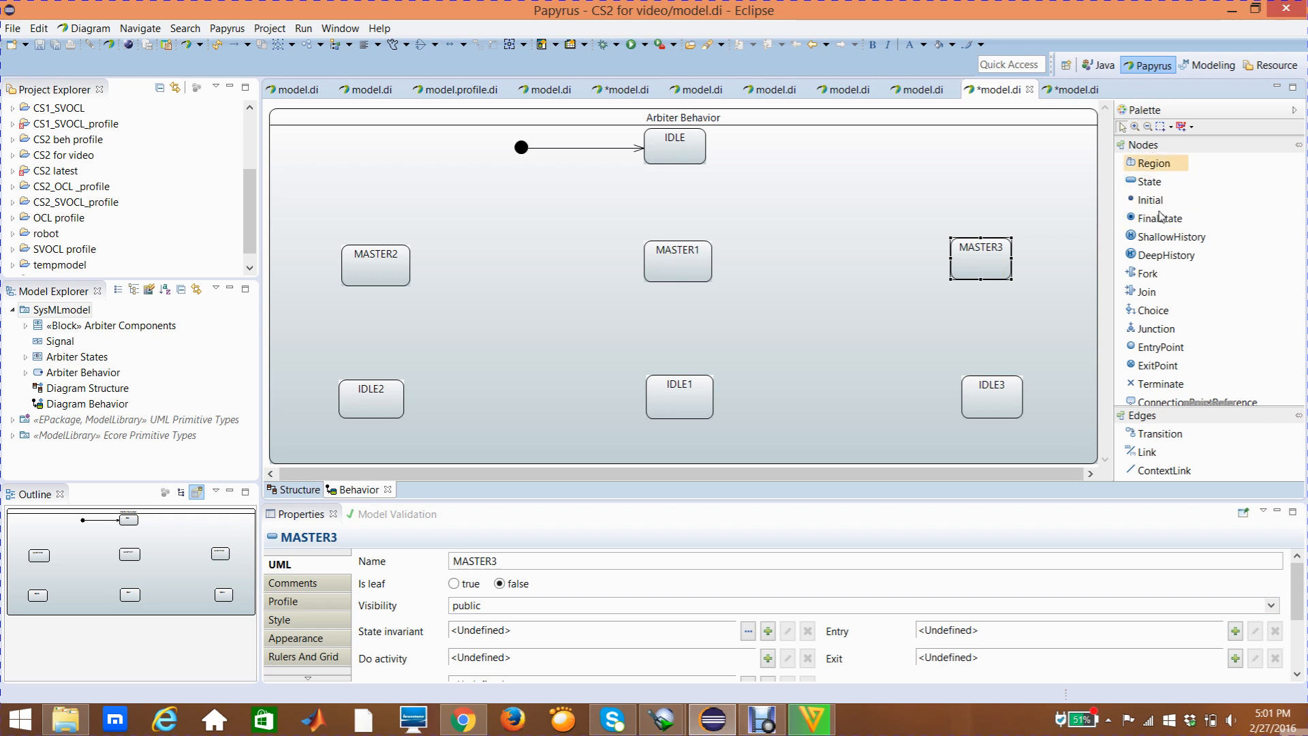
Place a choice node between the IDLE and MASTER1 states and clear its name
left_click(1152, 316)
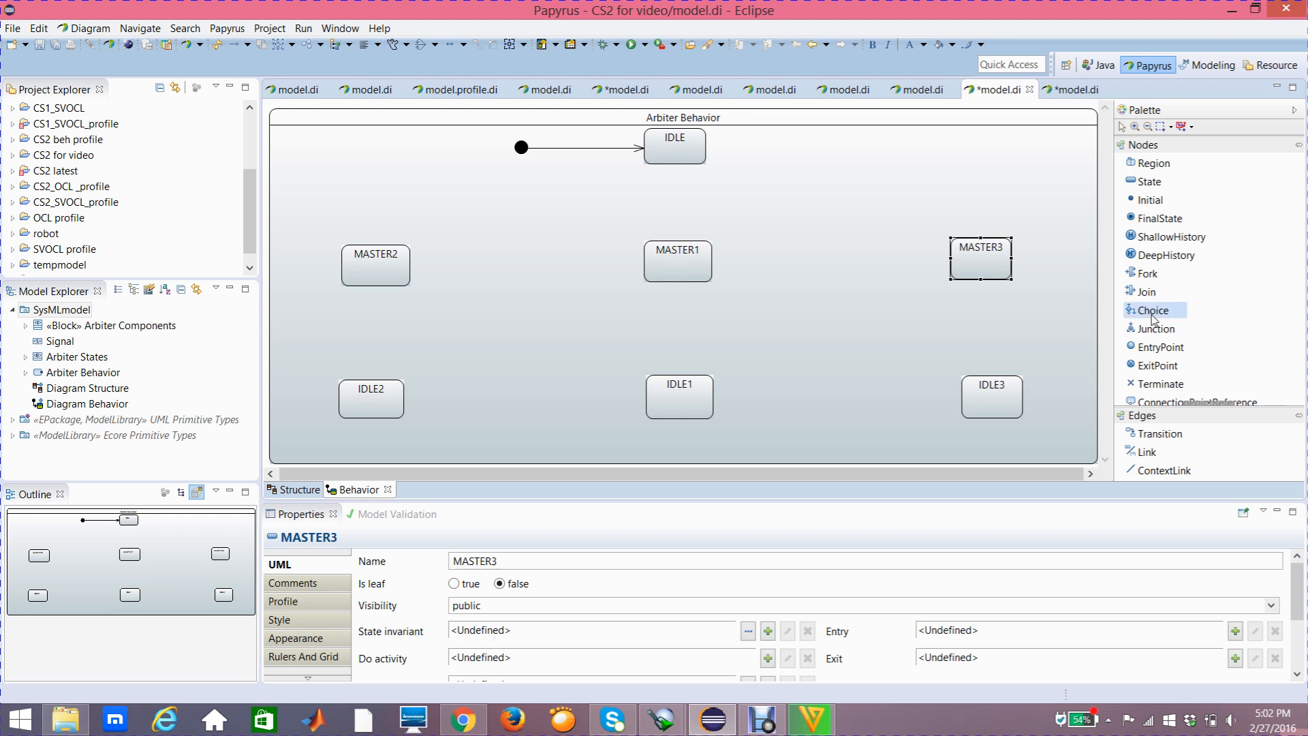
left_click(670, 195)
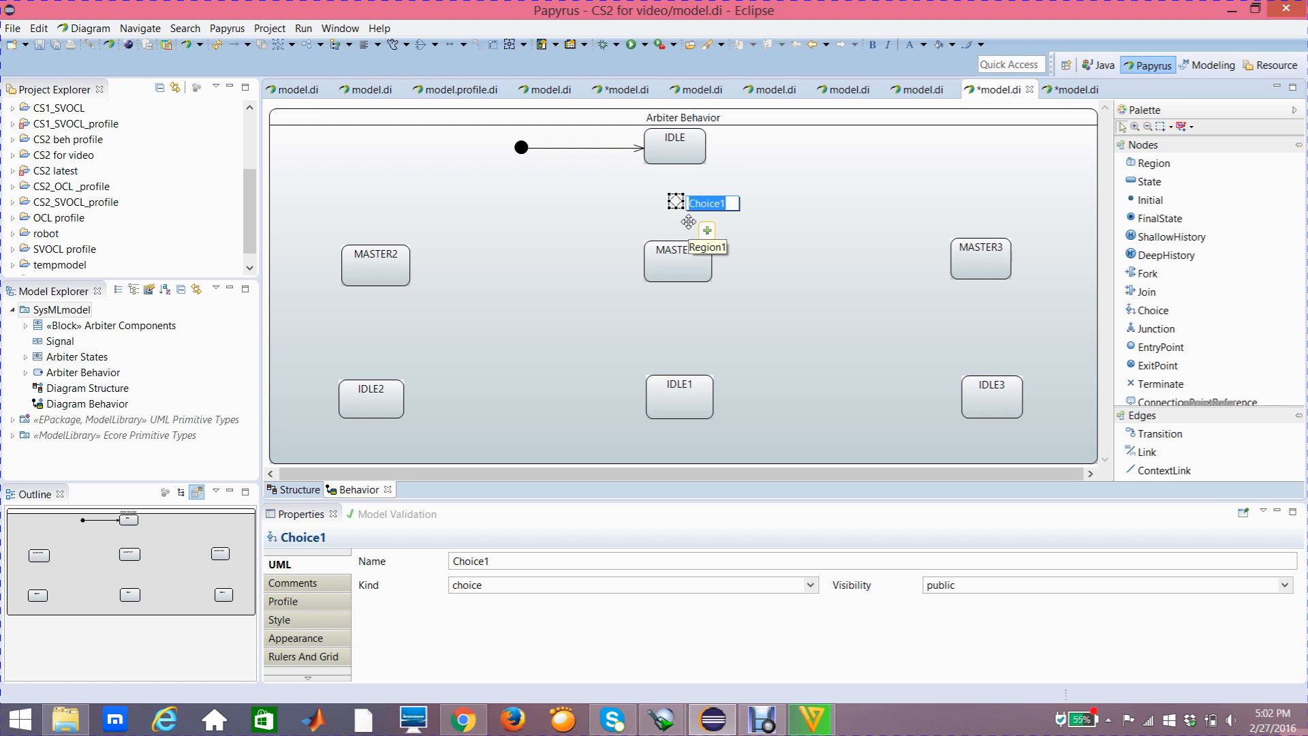
key("BackSpace")
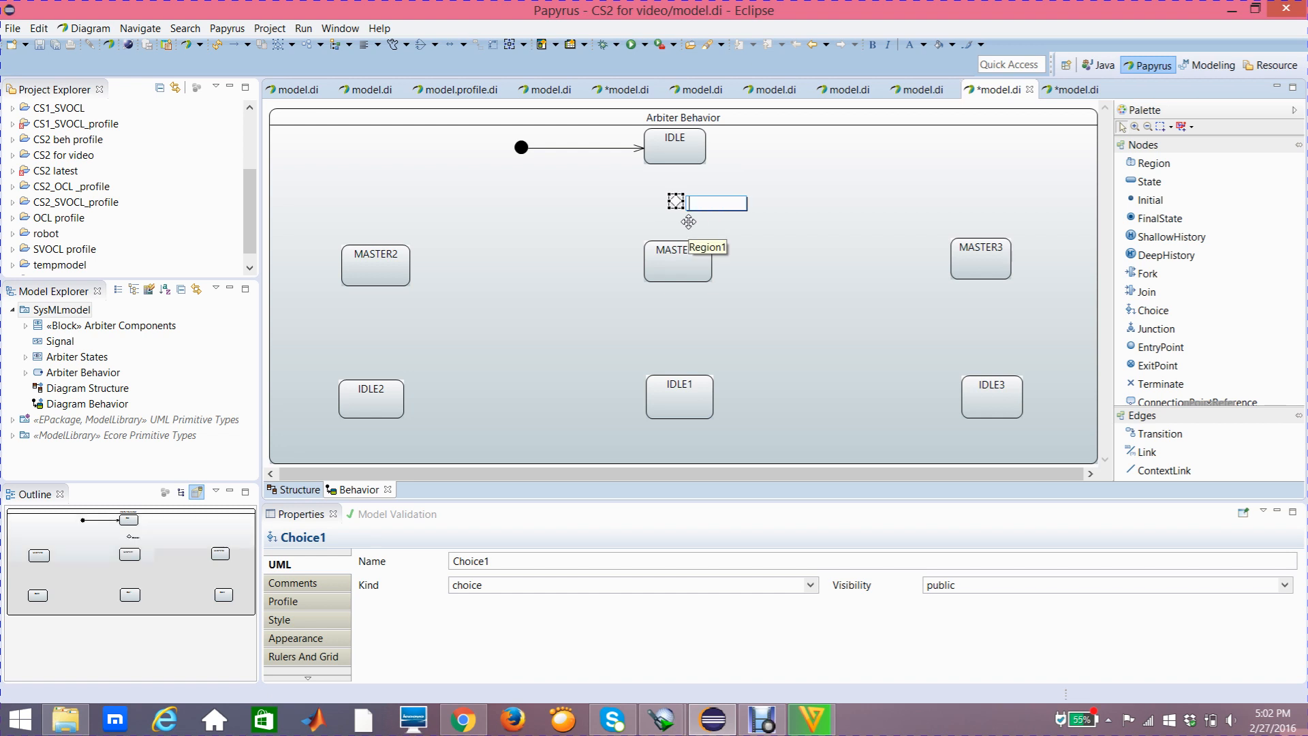
left_click(758, 235)
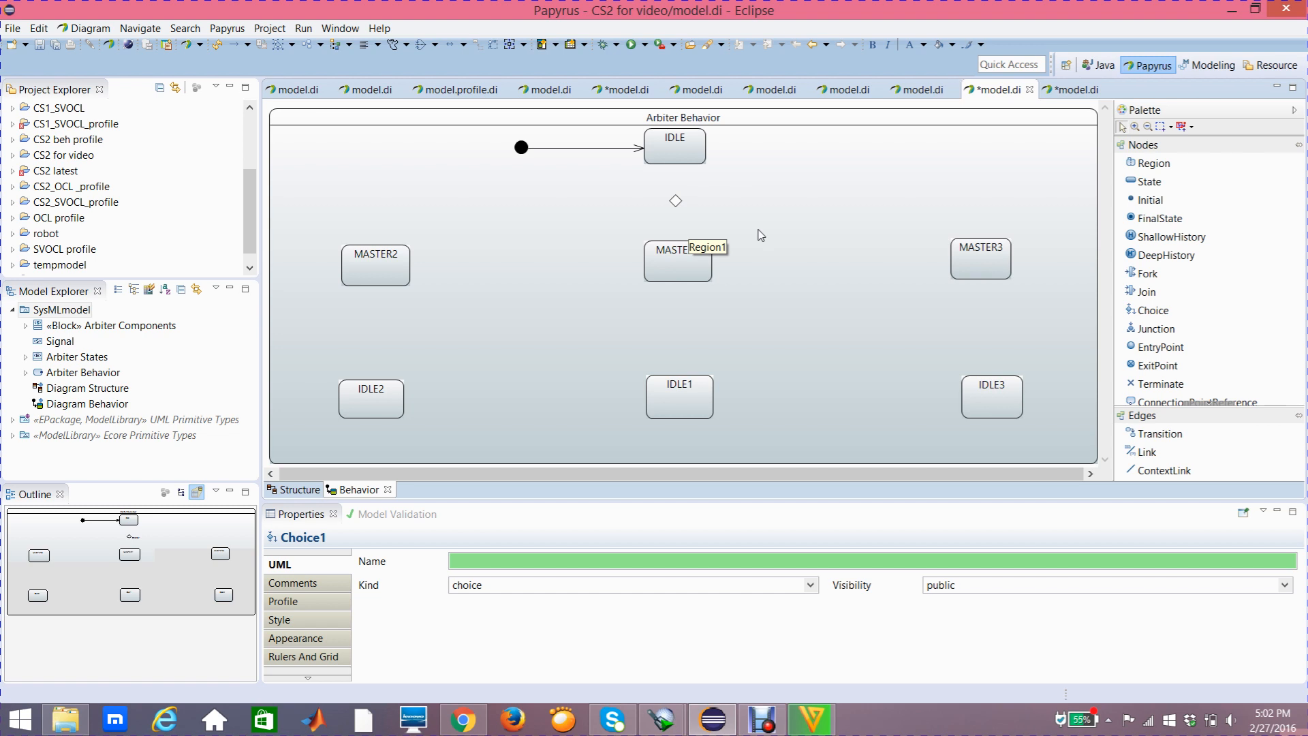
left_click(675, 205)
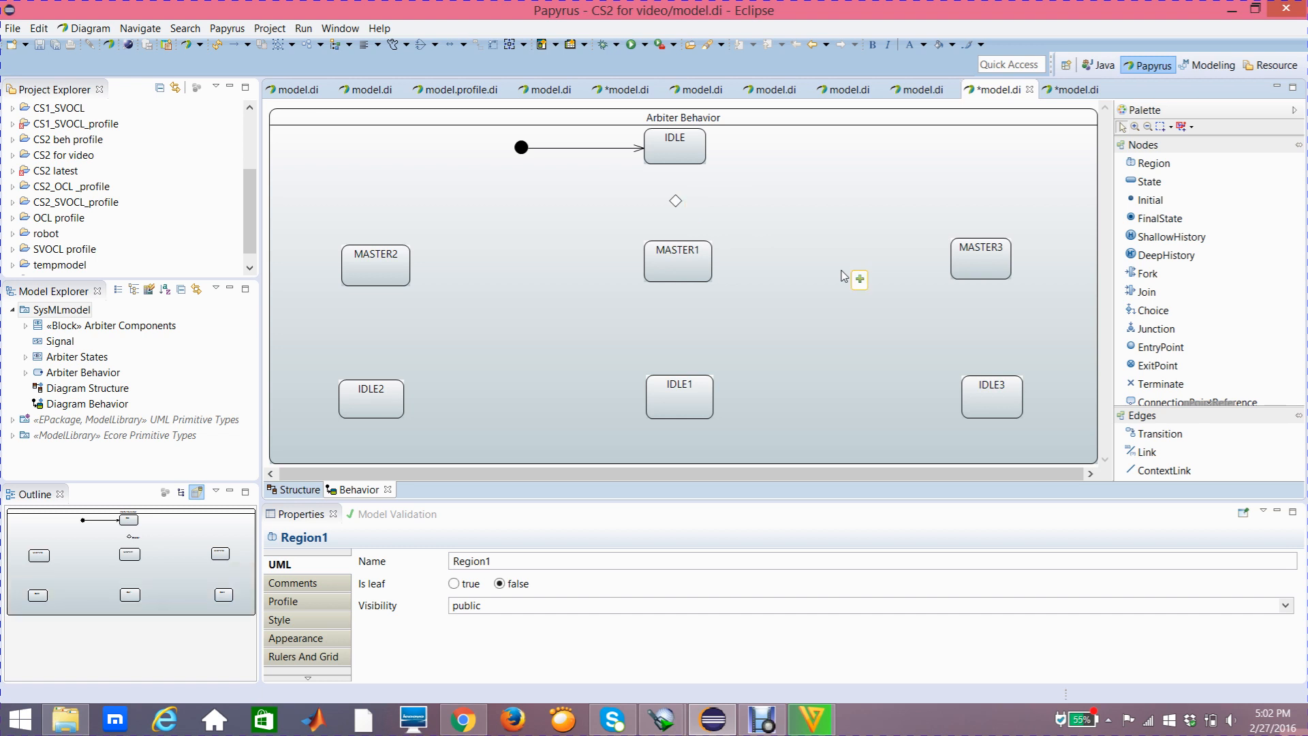
Draw a transition from the IDLE state to the choice node beneath it, leaving its name blank
left_click(1172, 436)
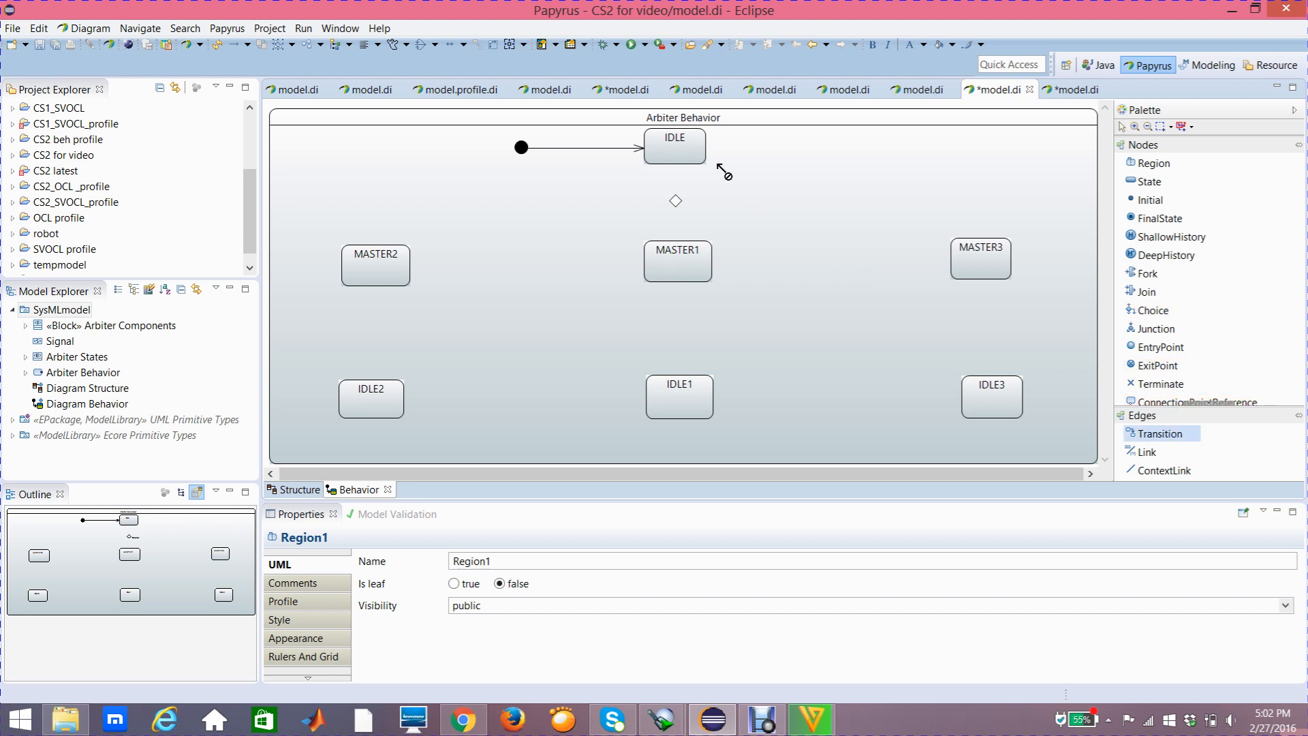
left_click(679, 159)
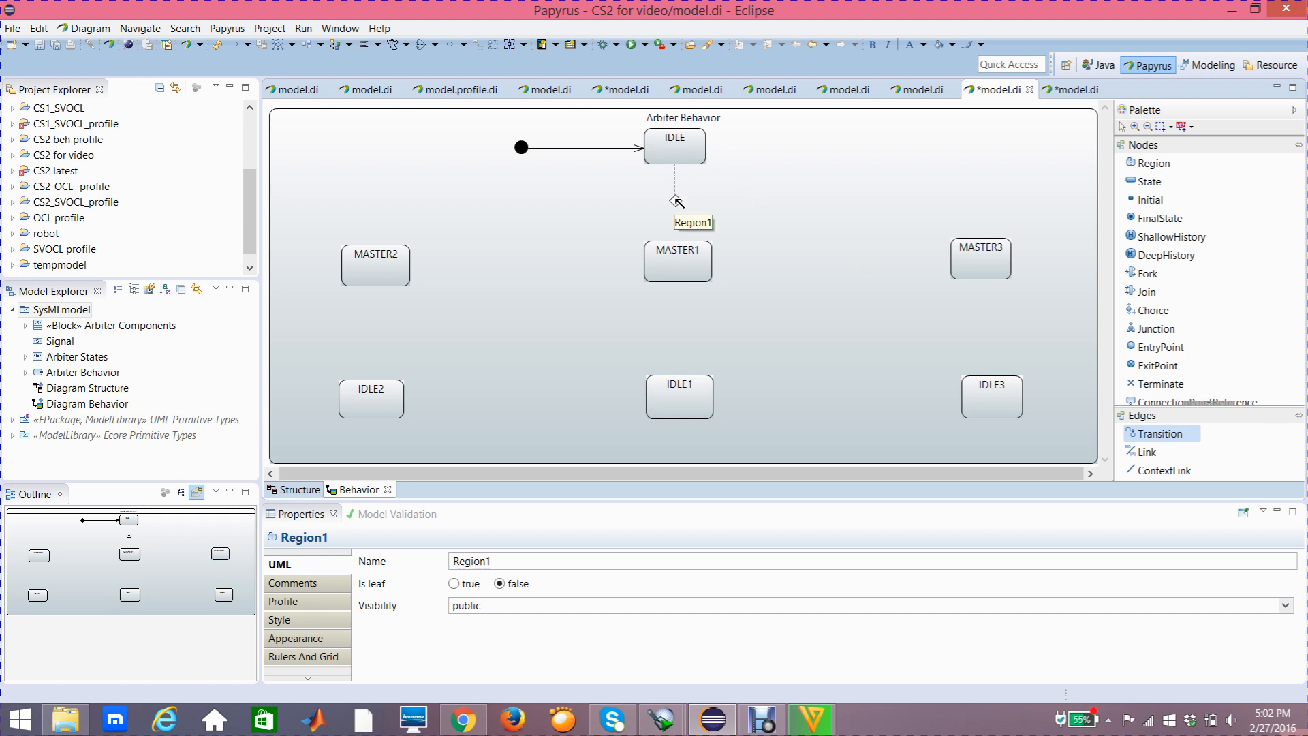
left_click(675, 198)
left_click(690, 197)
left_click(690, 197)
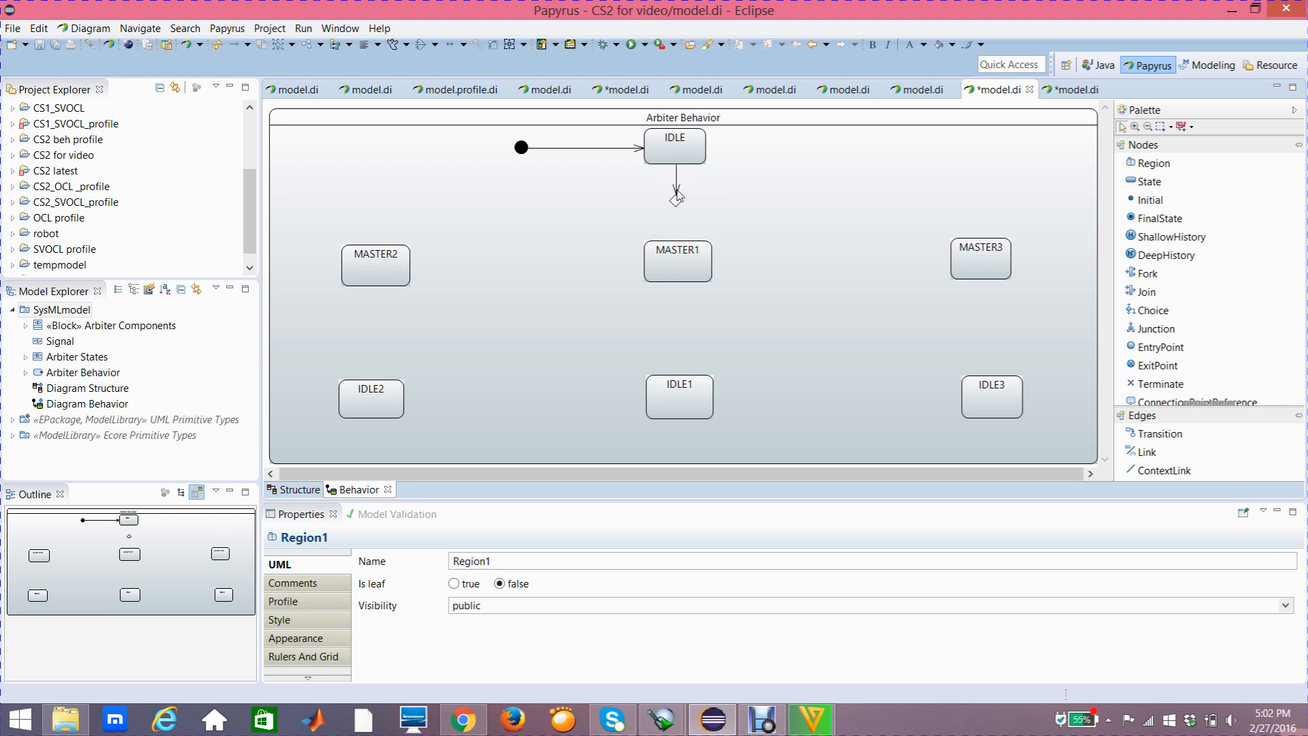
Examine the properties of the choice node, the IDLE state and the transition connecting them
mouse_move(677, 196)
left_click(677, 202)
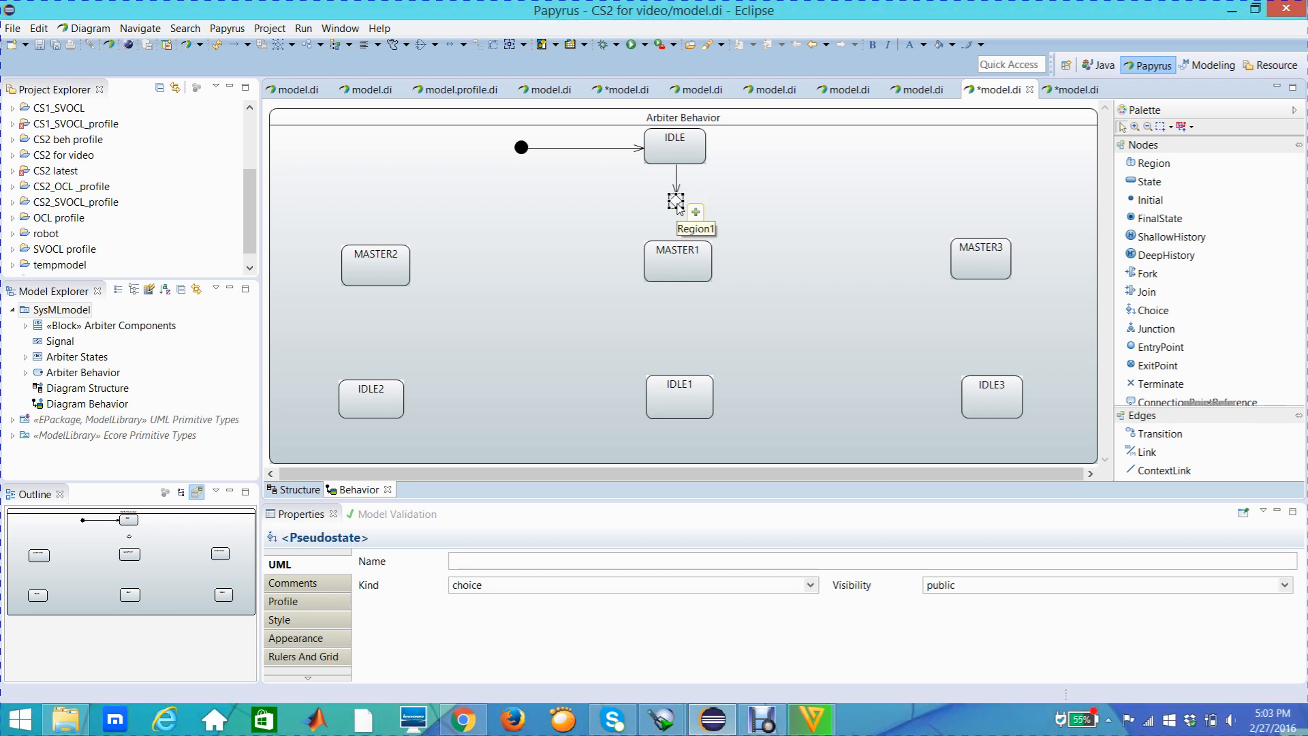
left_click(688, 163)
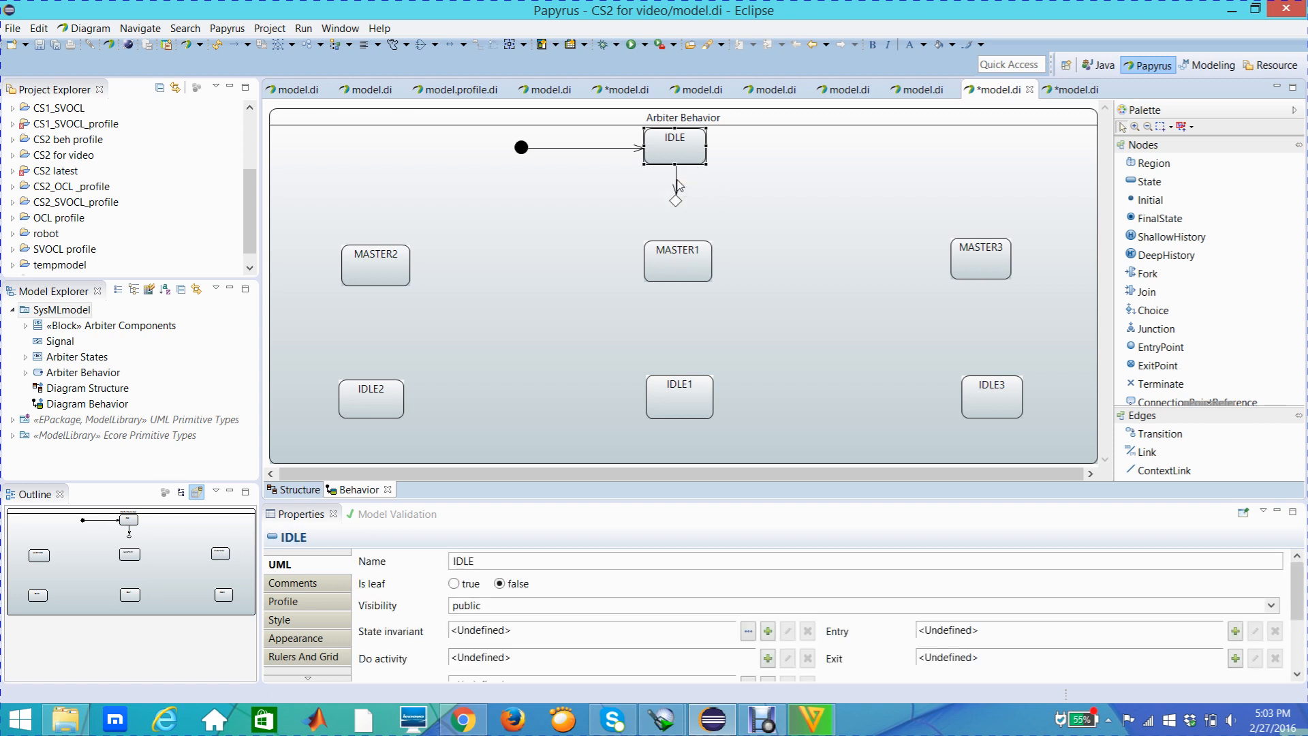
left_click(676, 180)
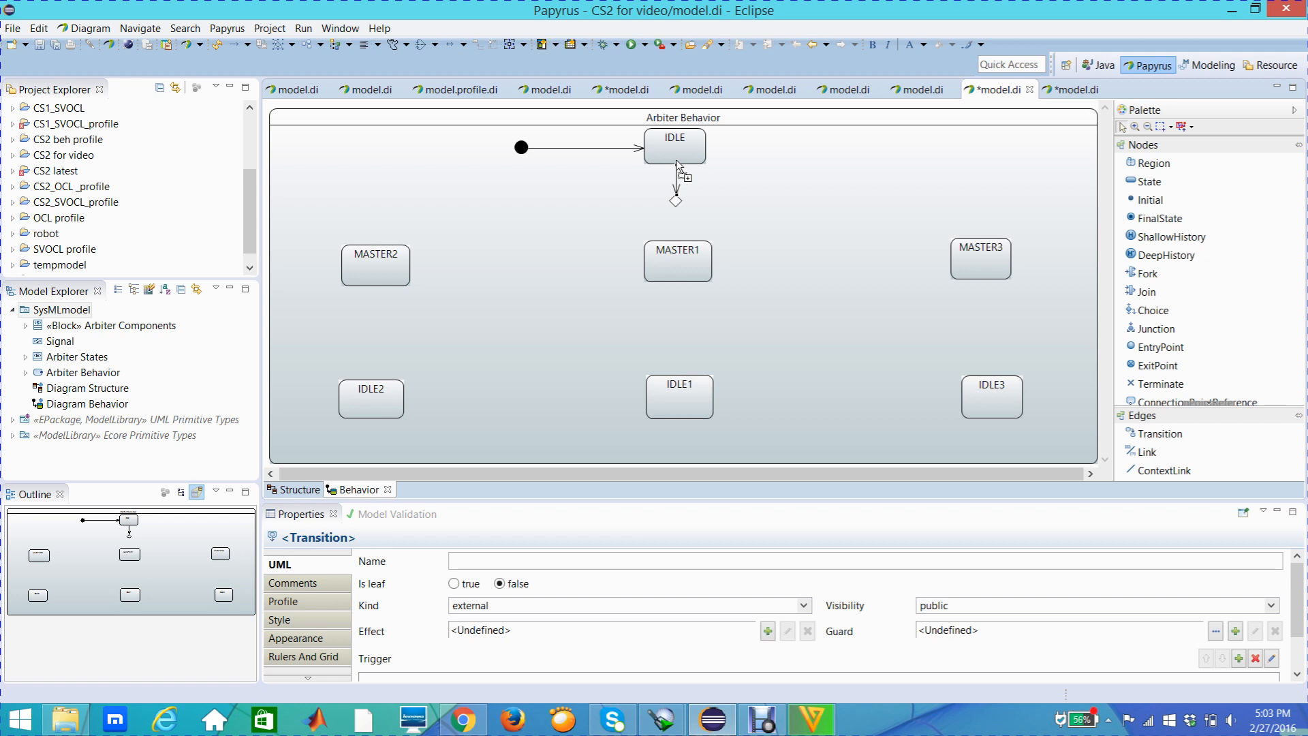
left_click(670, 159)
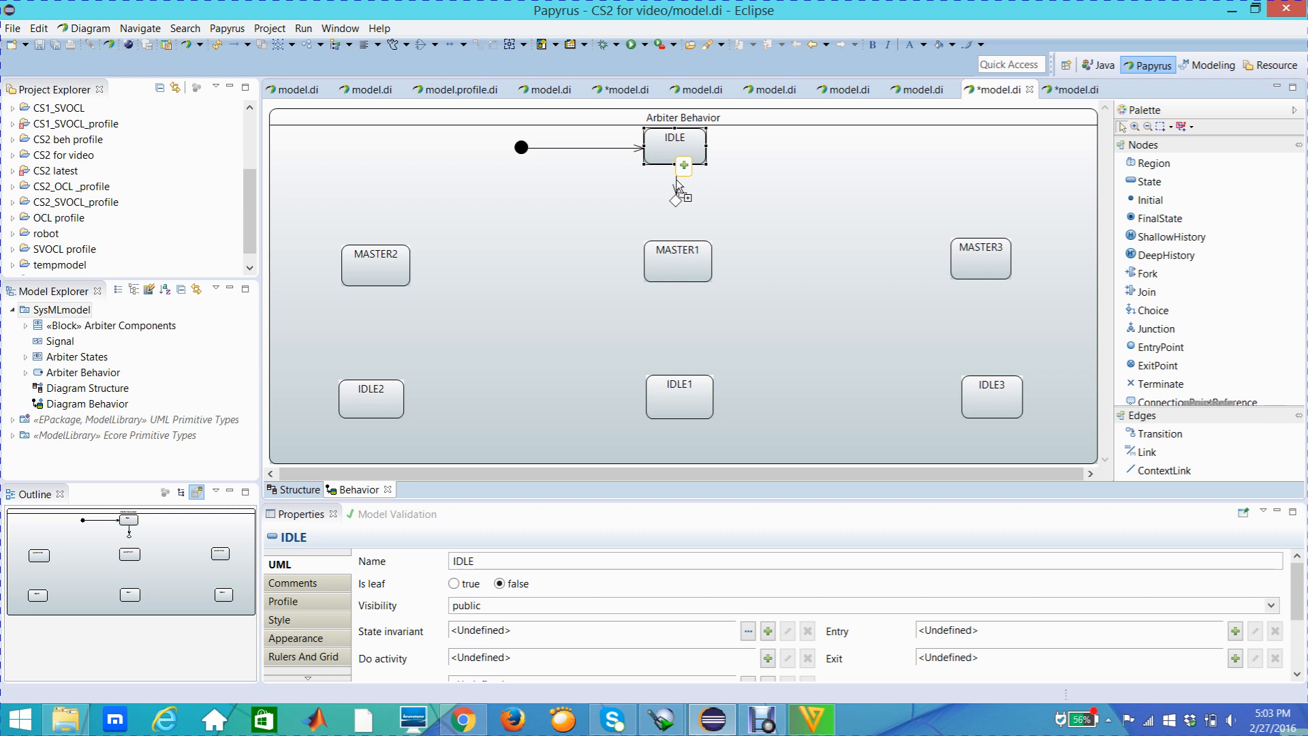
left_click(677, 181)
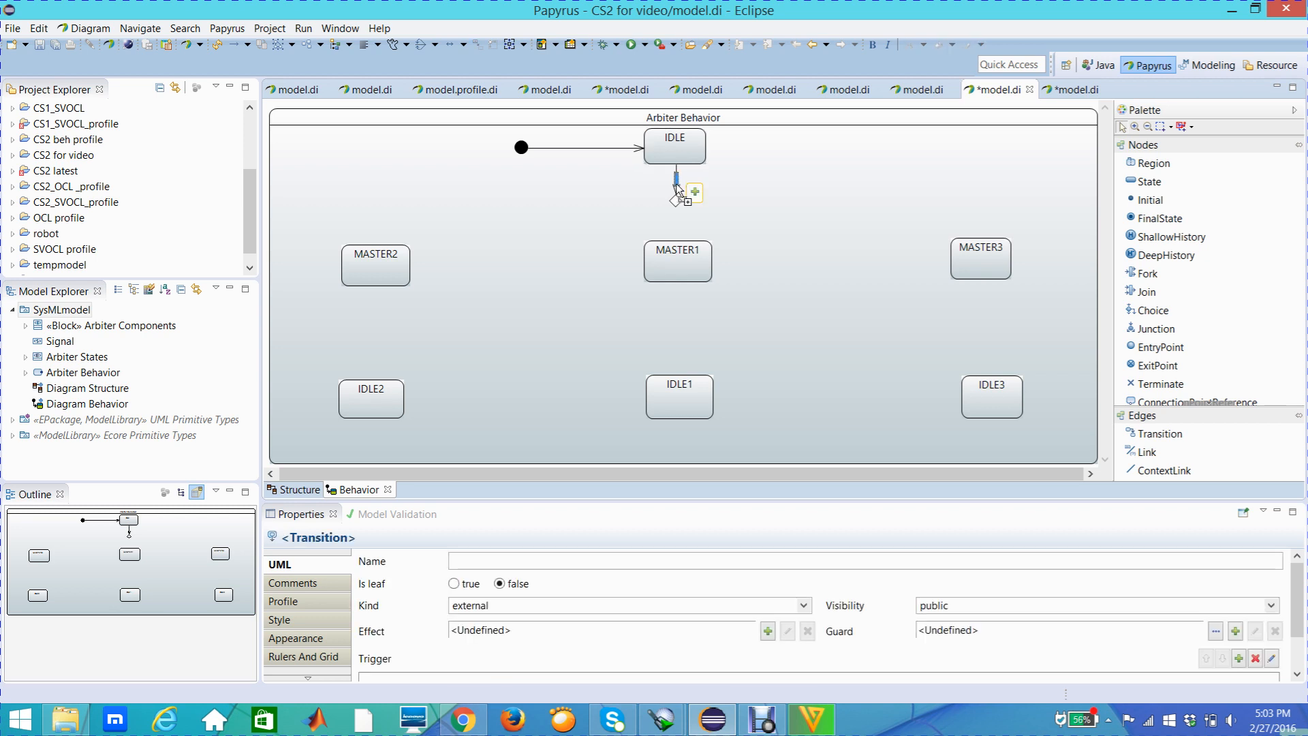
left_click(676, 188)
mouse_move(677, 190)
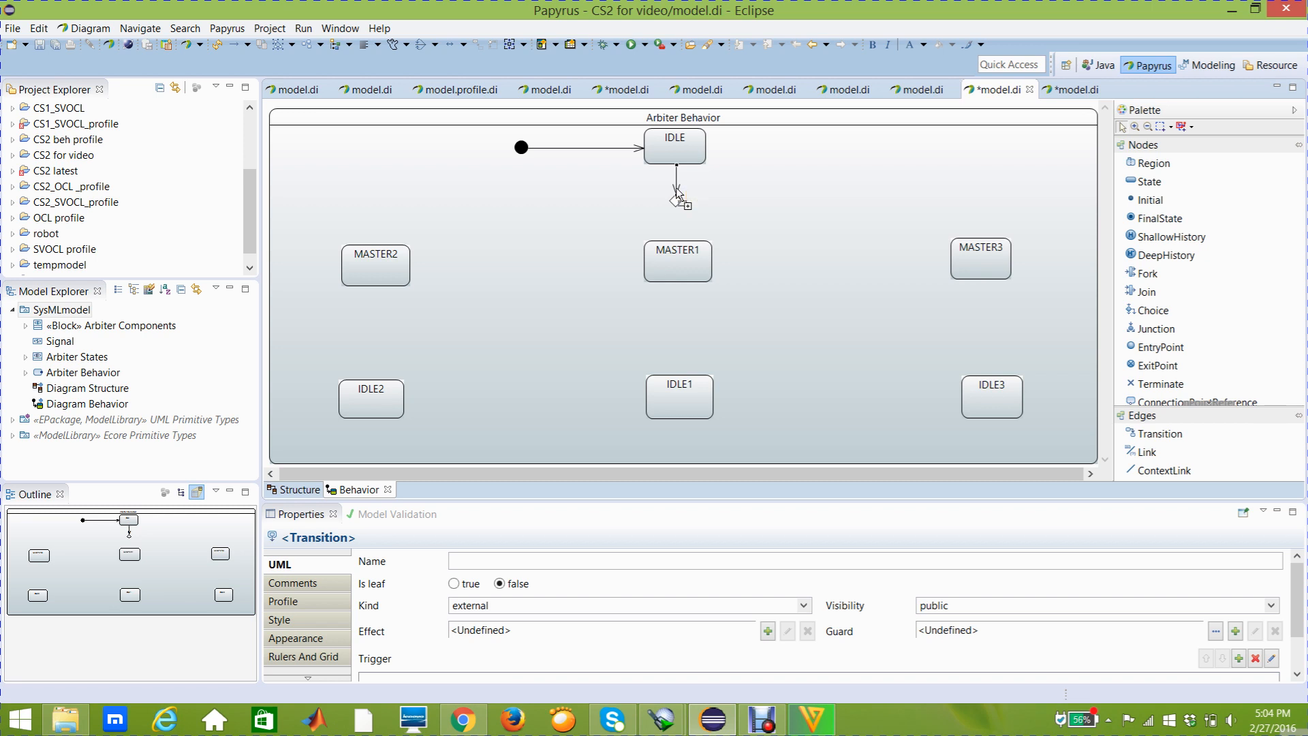
left_click(676, 191)
mouse_move(677, 184)
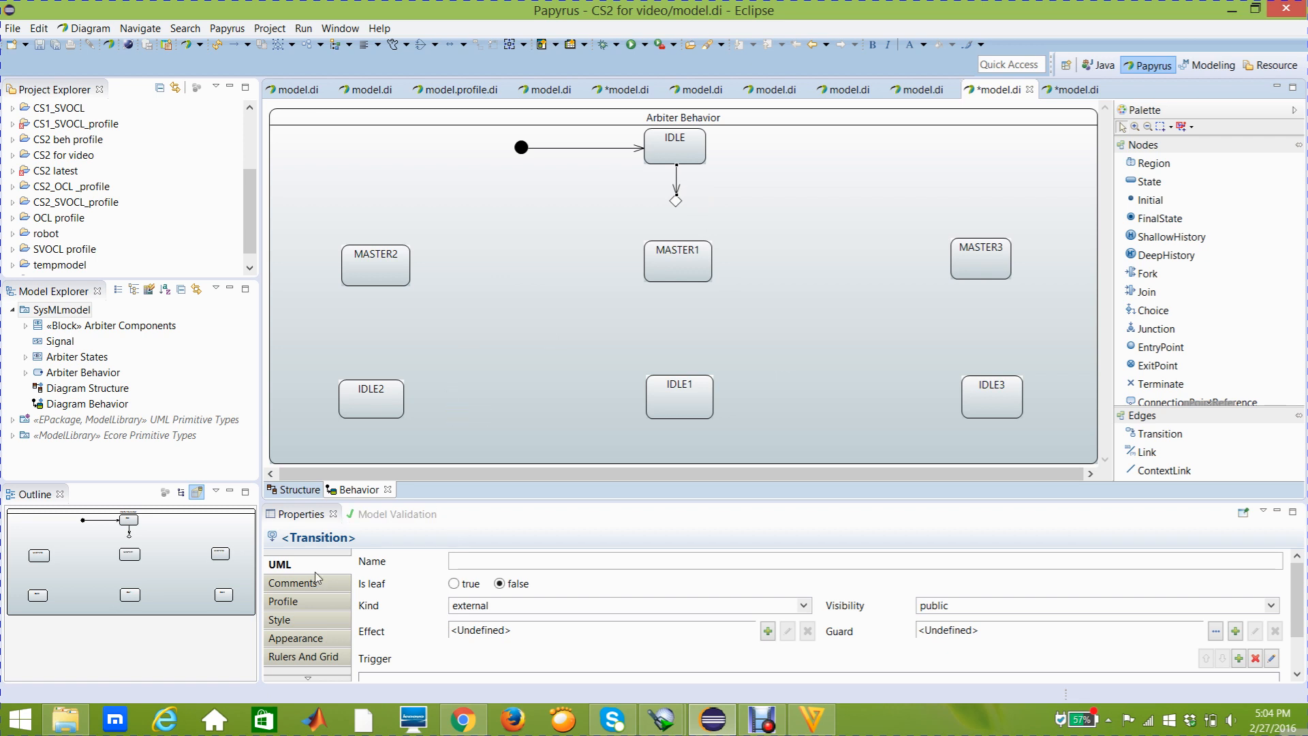
Create an unnamed trigger on the IDLE-to-choice transition, using the reset flow port of Arbiter Components as its port
left_click(721, 559)
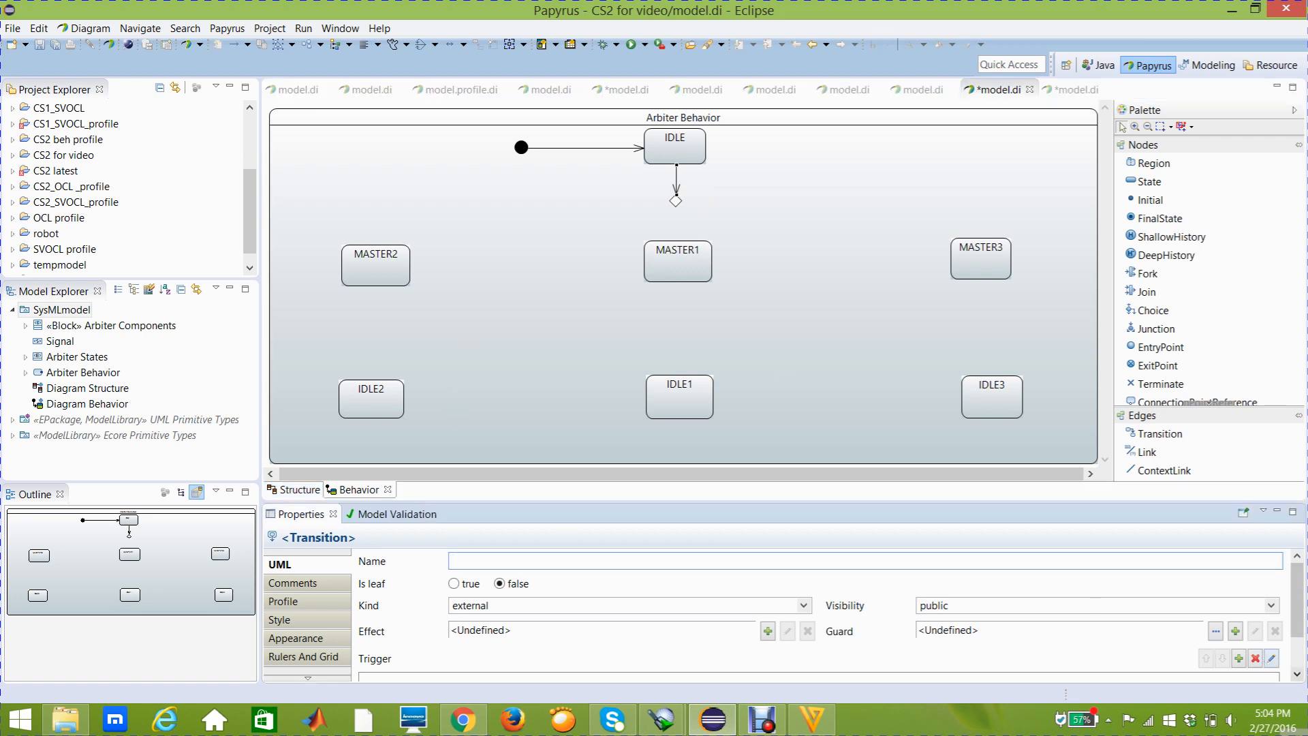
left_click(1296, 674)
left_click(1296, 674)
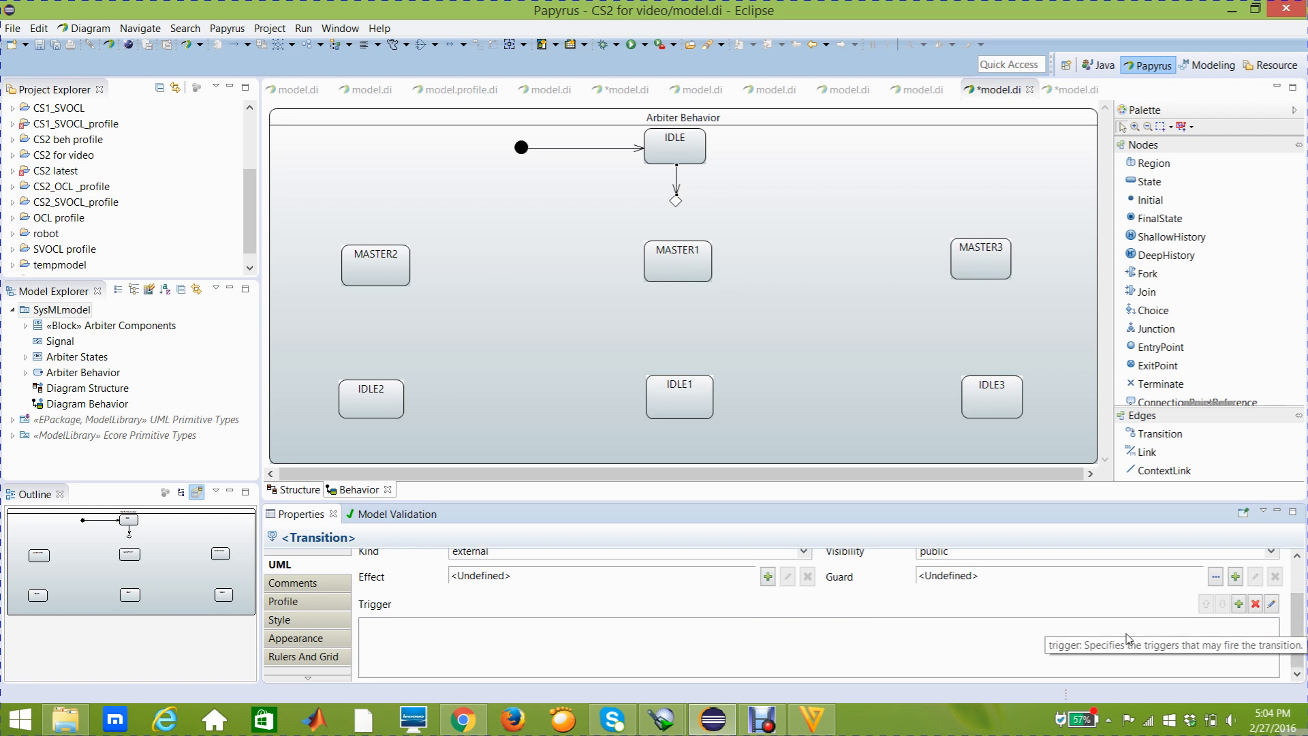
left_click(1239, 605)
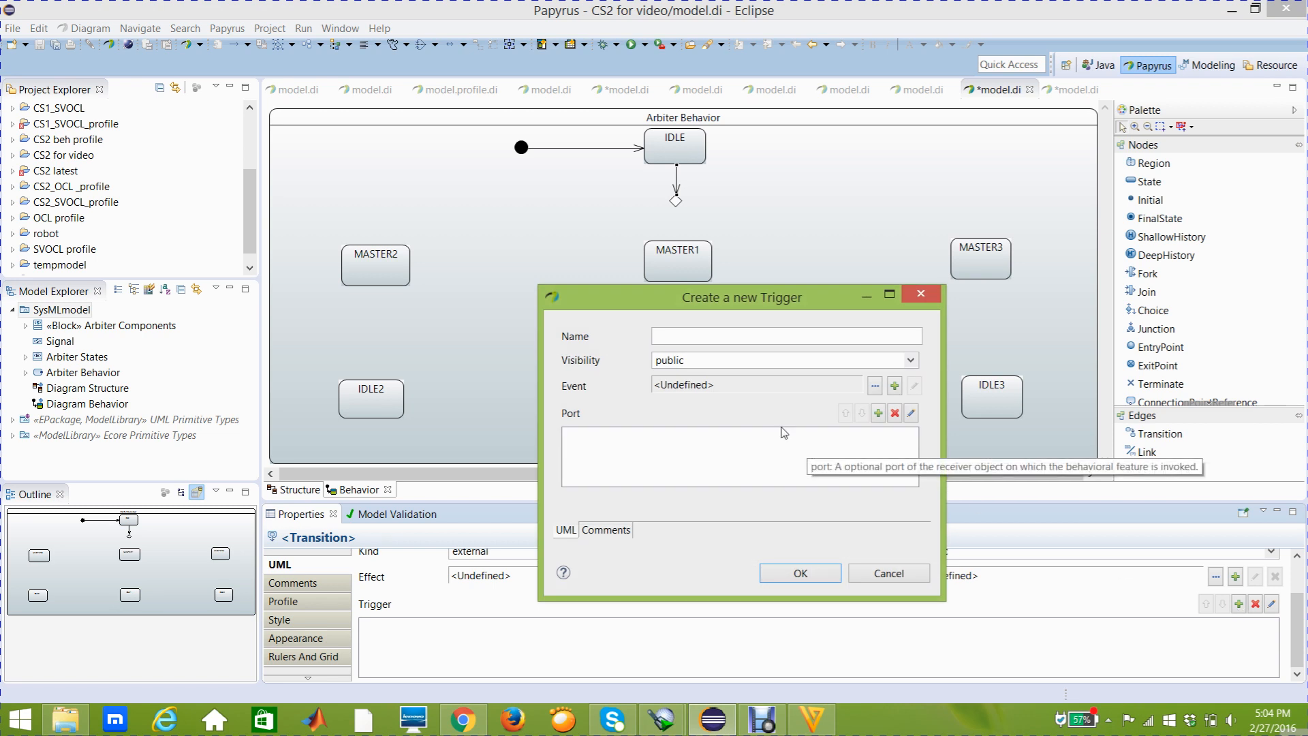
left_click(878, 414)
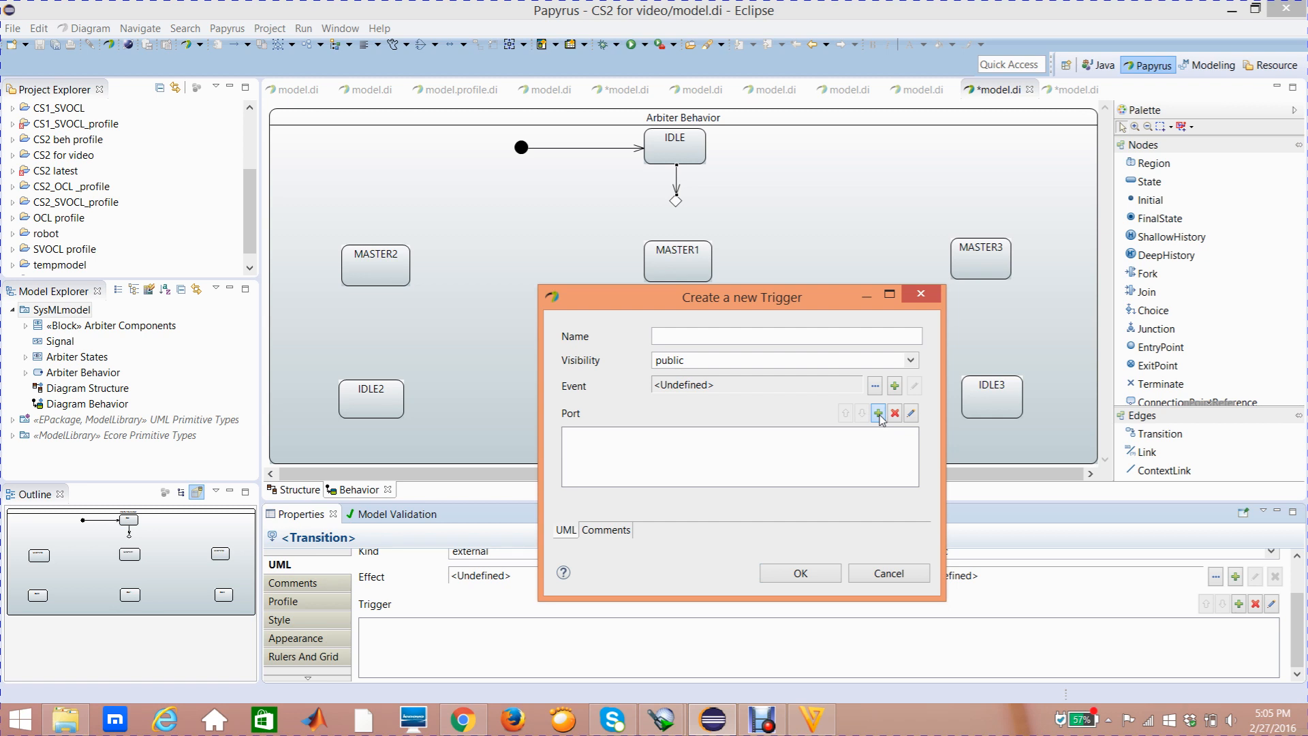
left_click(878, 413)
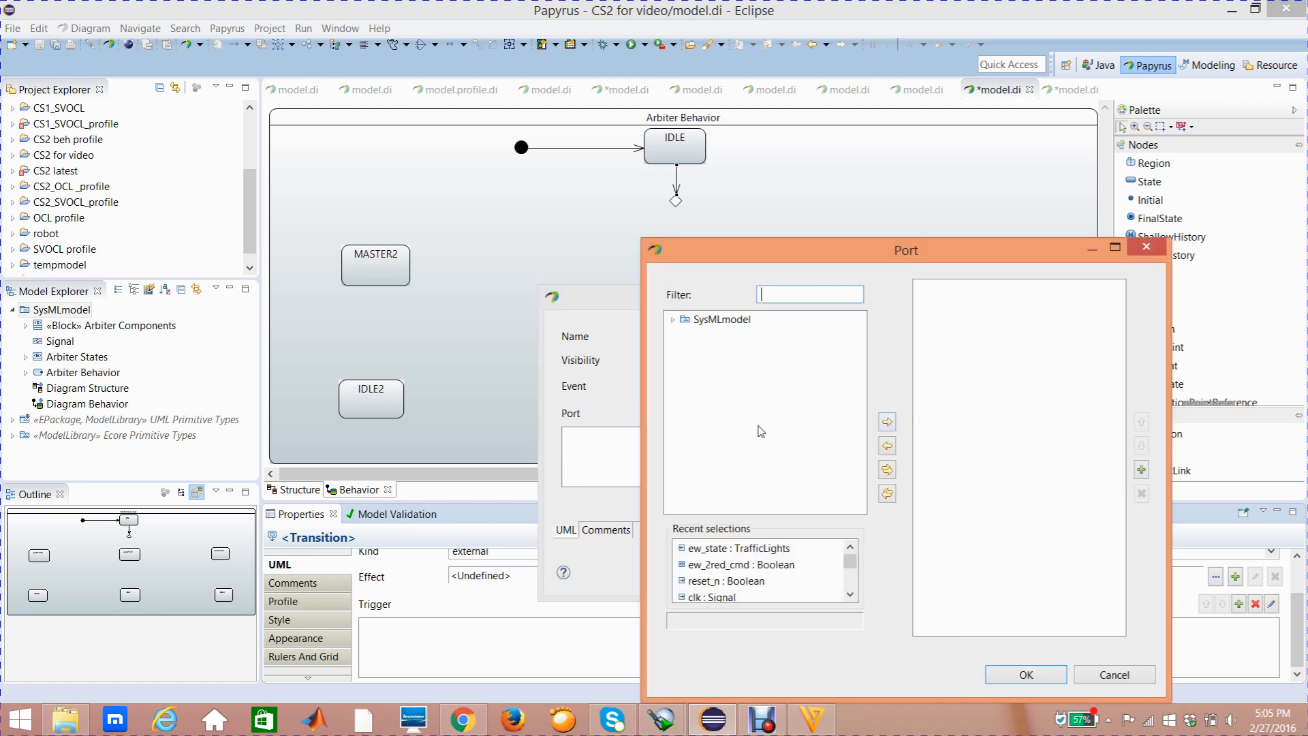
left_click(673, 321)
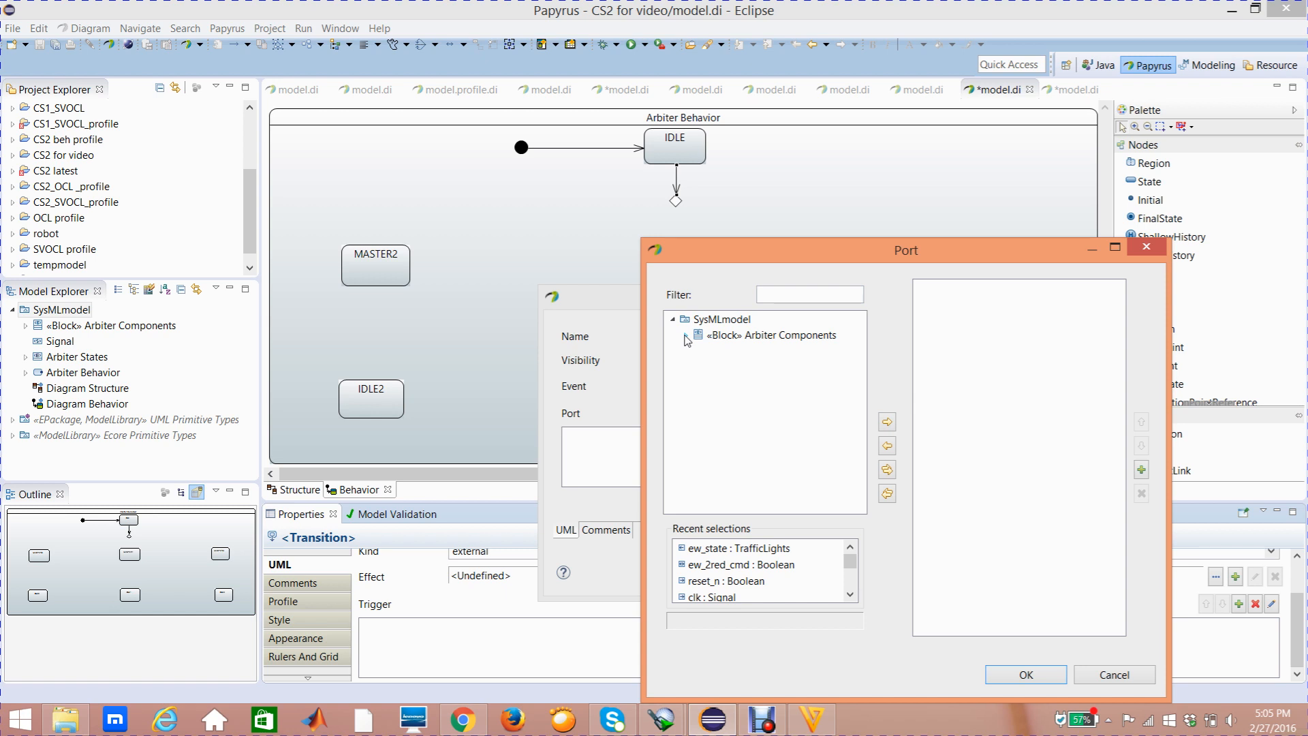
left_click(685, 336)
left_click(735, 368)
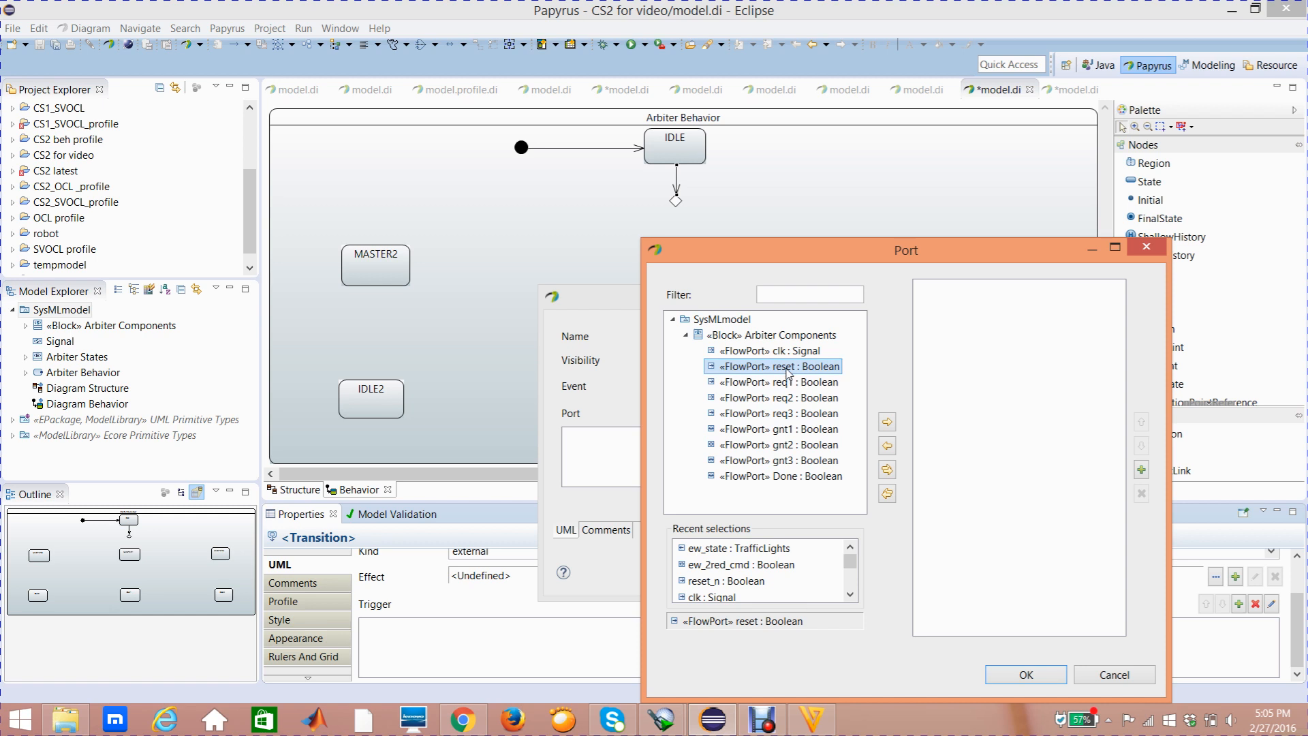
left_click(886, 424)
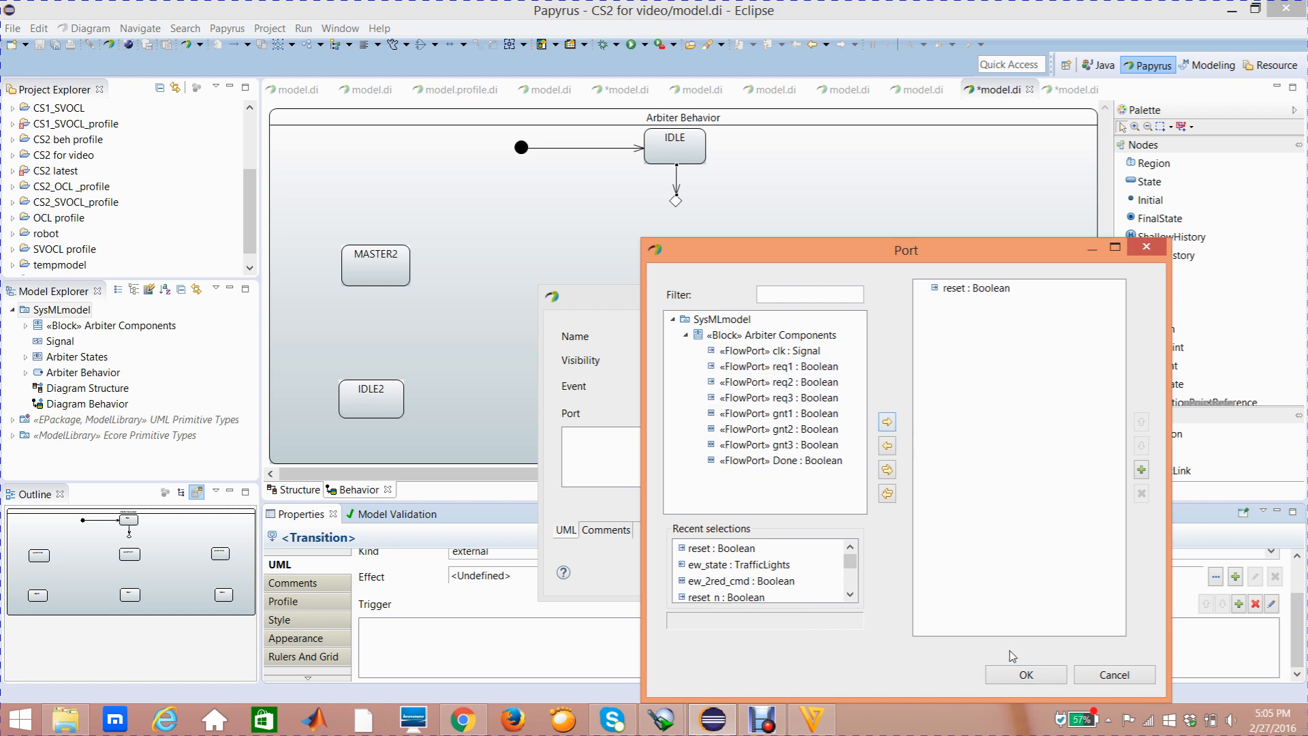
left_click(1021, 674)
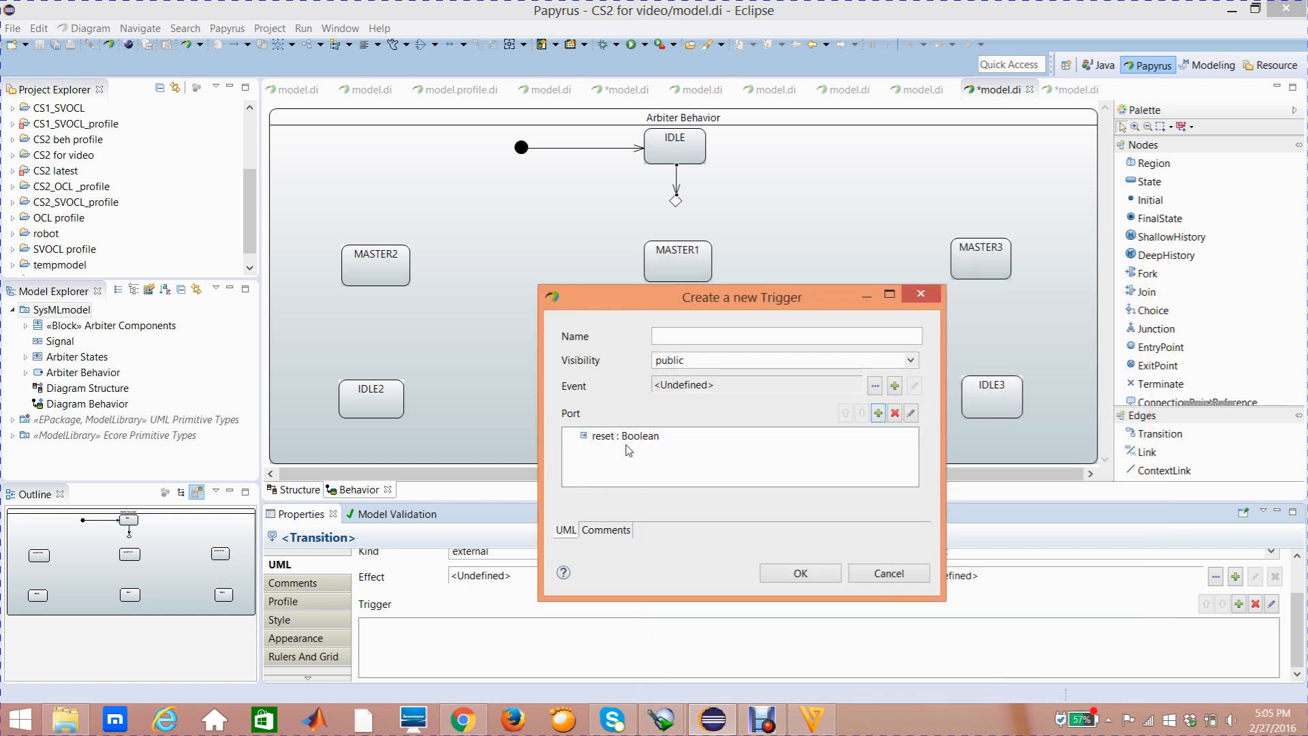
left_click(786, 575)
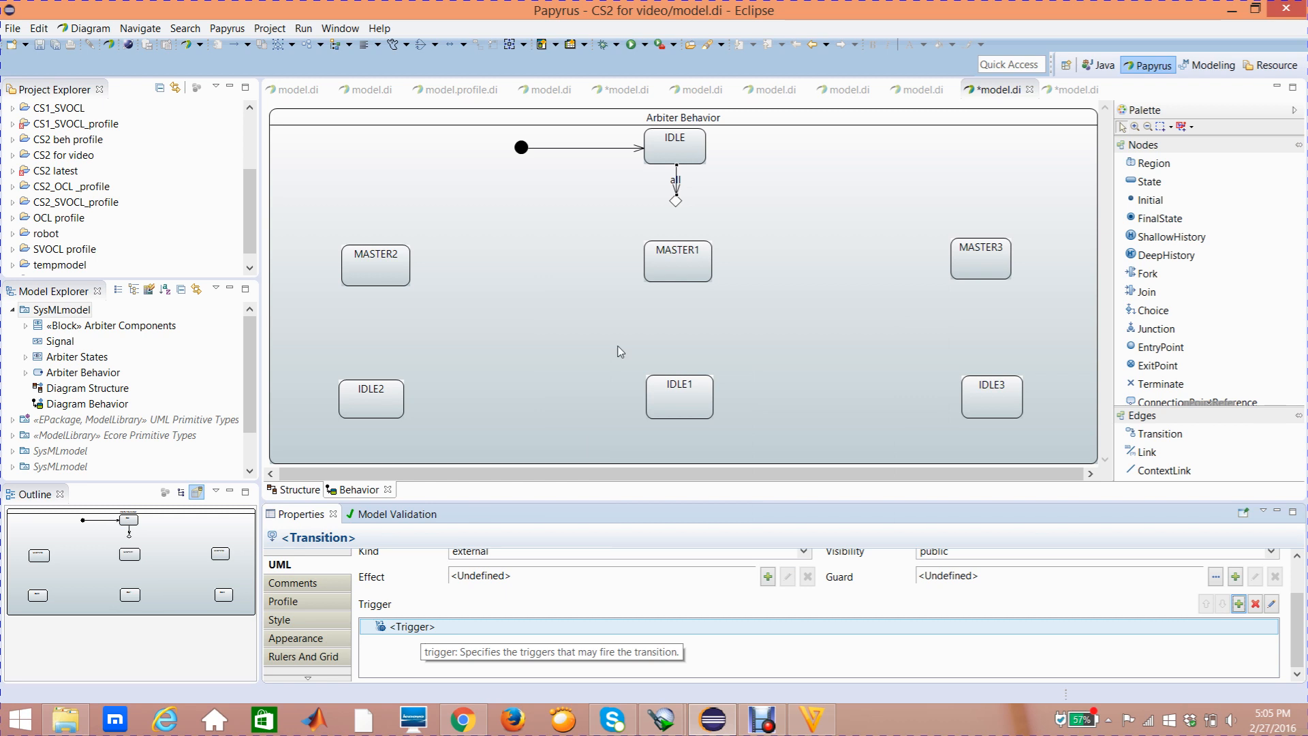
Start a Constraint as the guard of the IDLE-to-choice transition and add the reset flow port as its constrained element
left_click(674, 183)
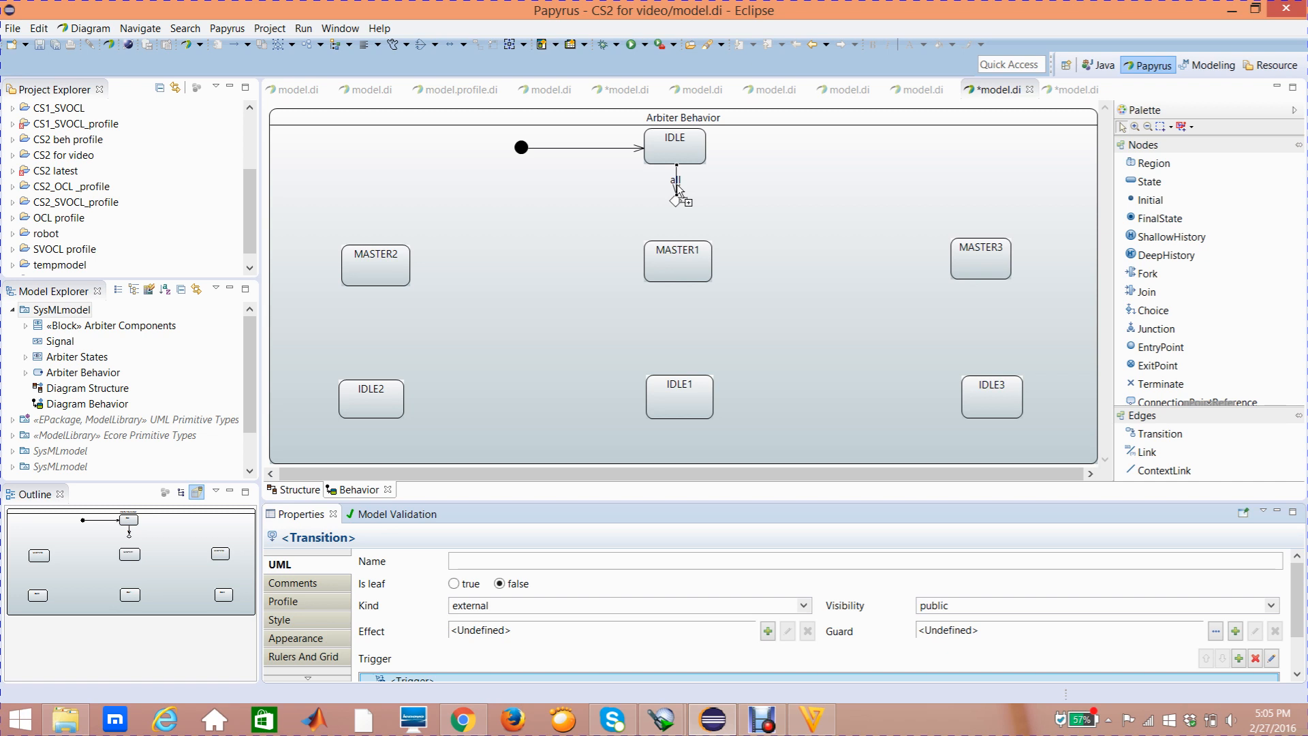
left_click(676, 185)
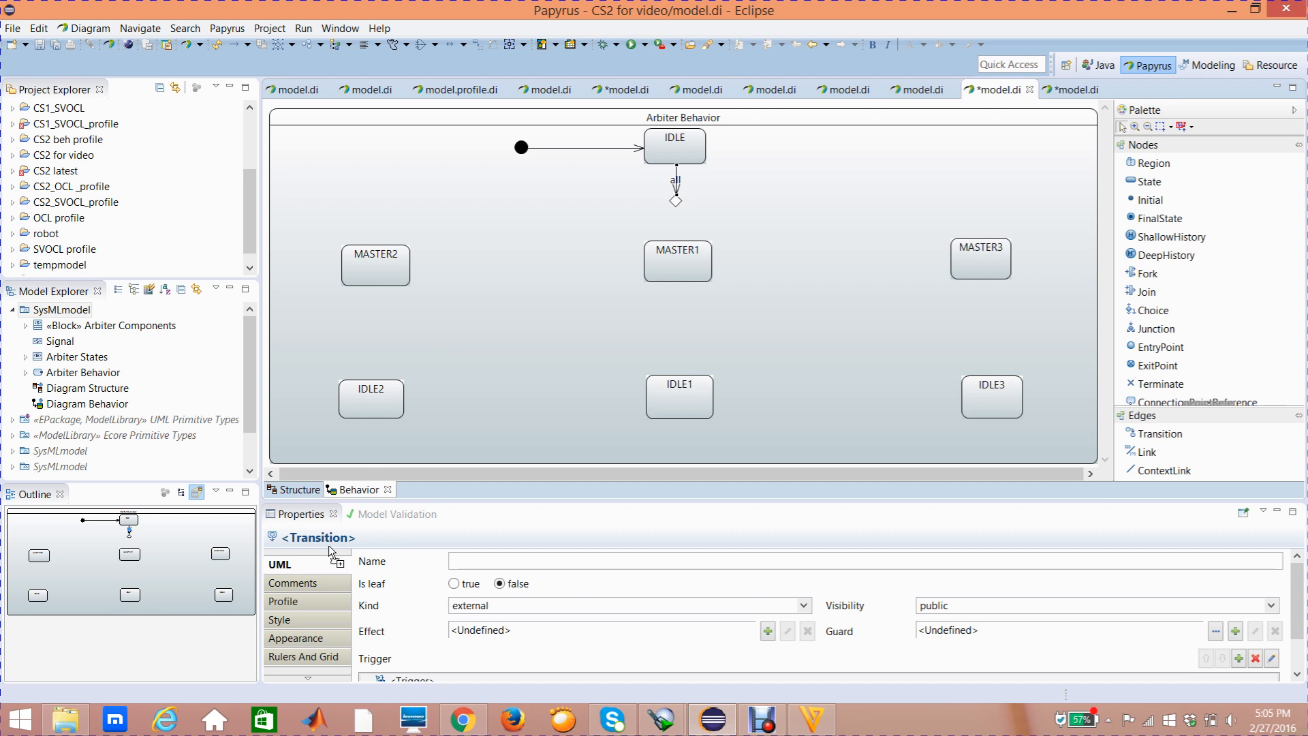
left_click(324, 566)
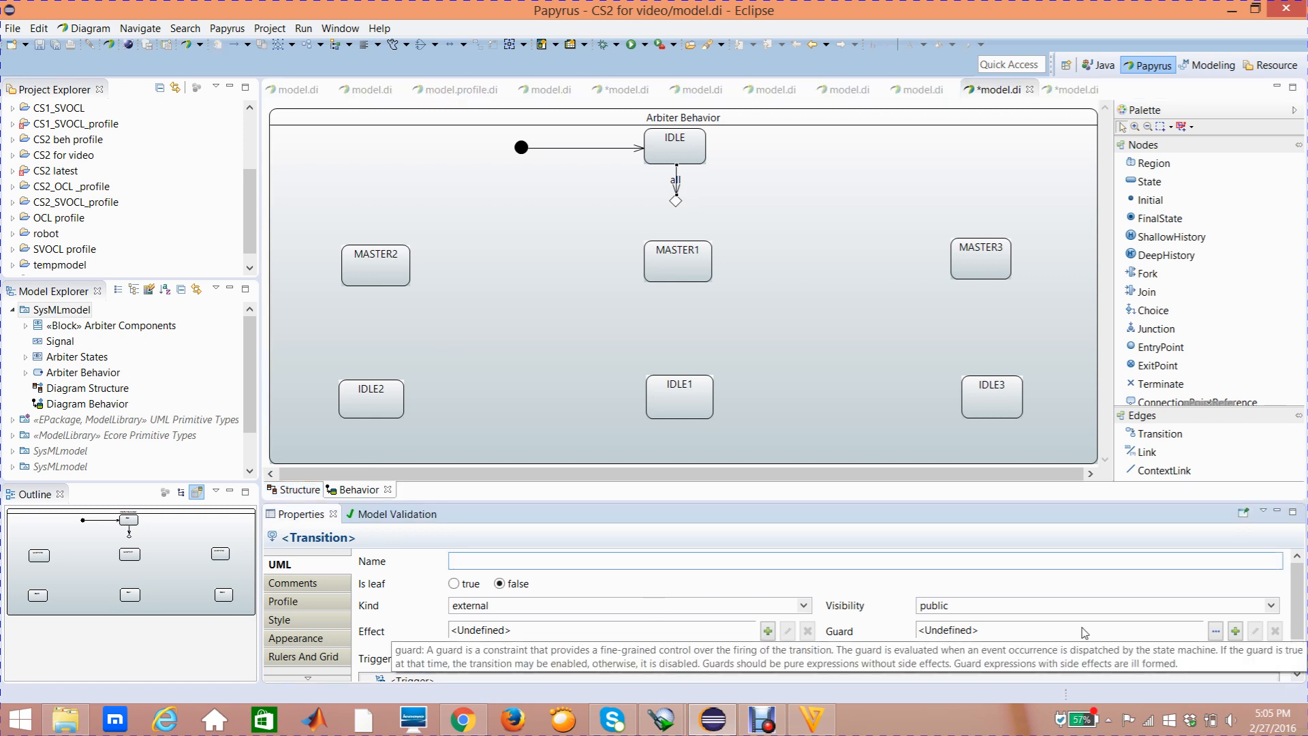
left_click(1235, 631)
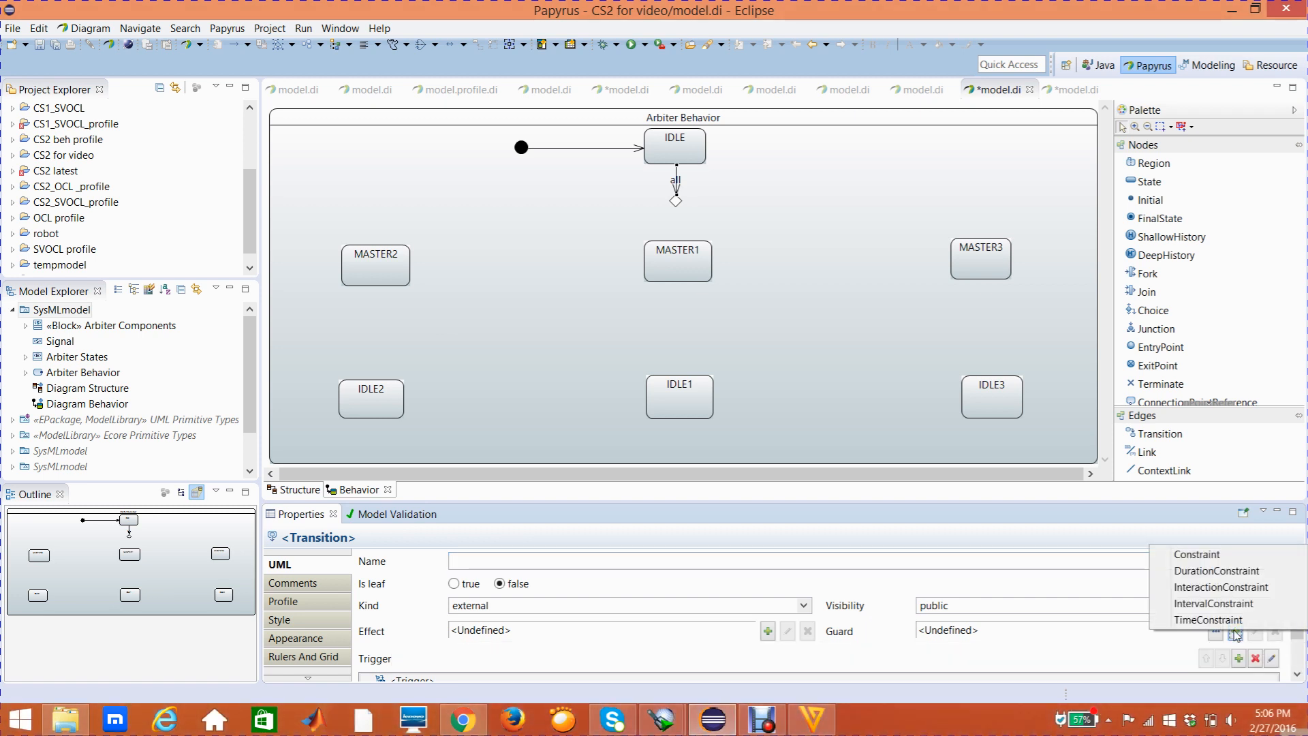
left_click(1207, 561)
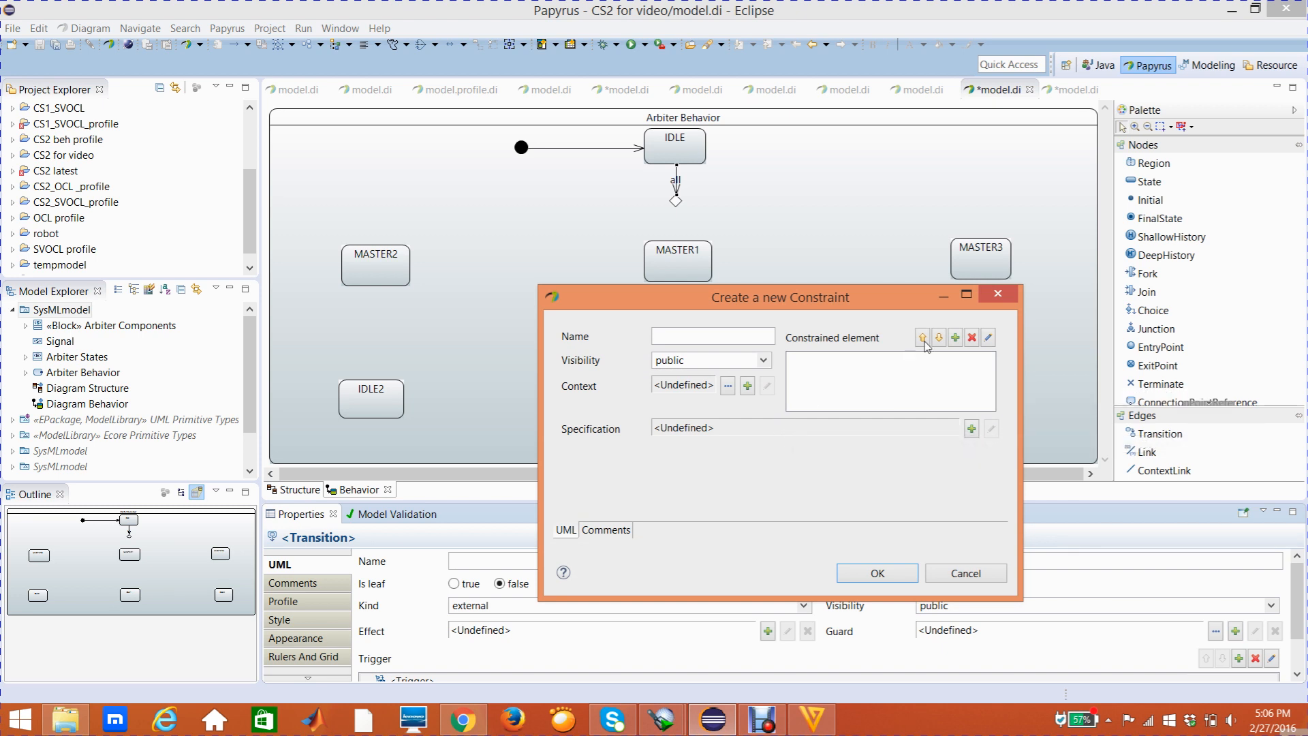
left_click(958, 338)
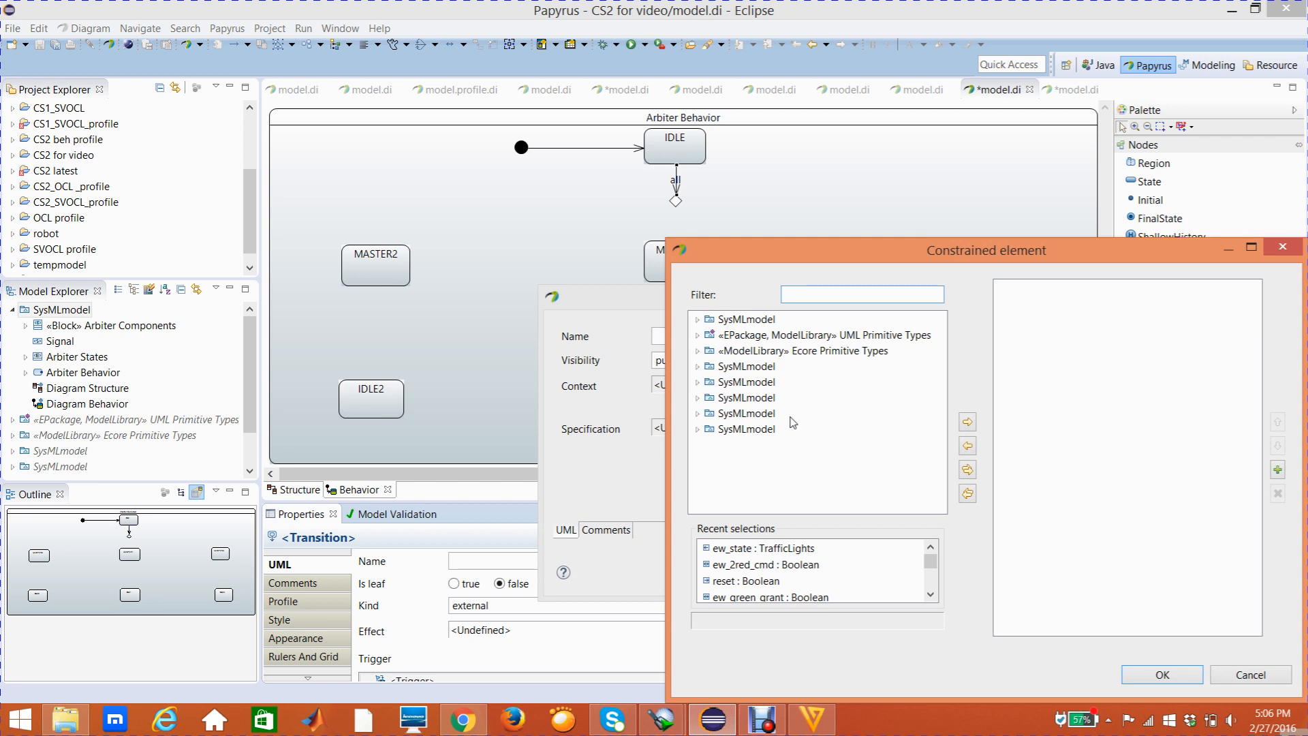
left_click(697, 319)
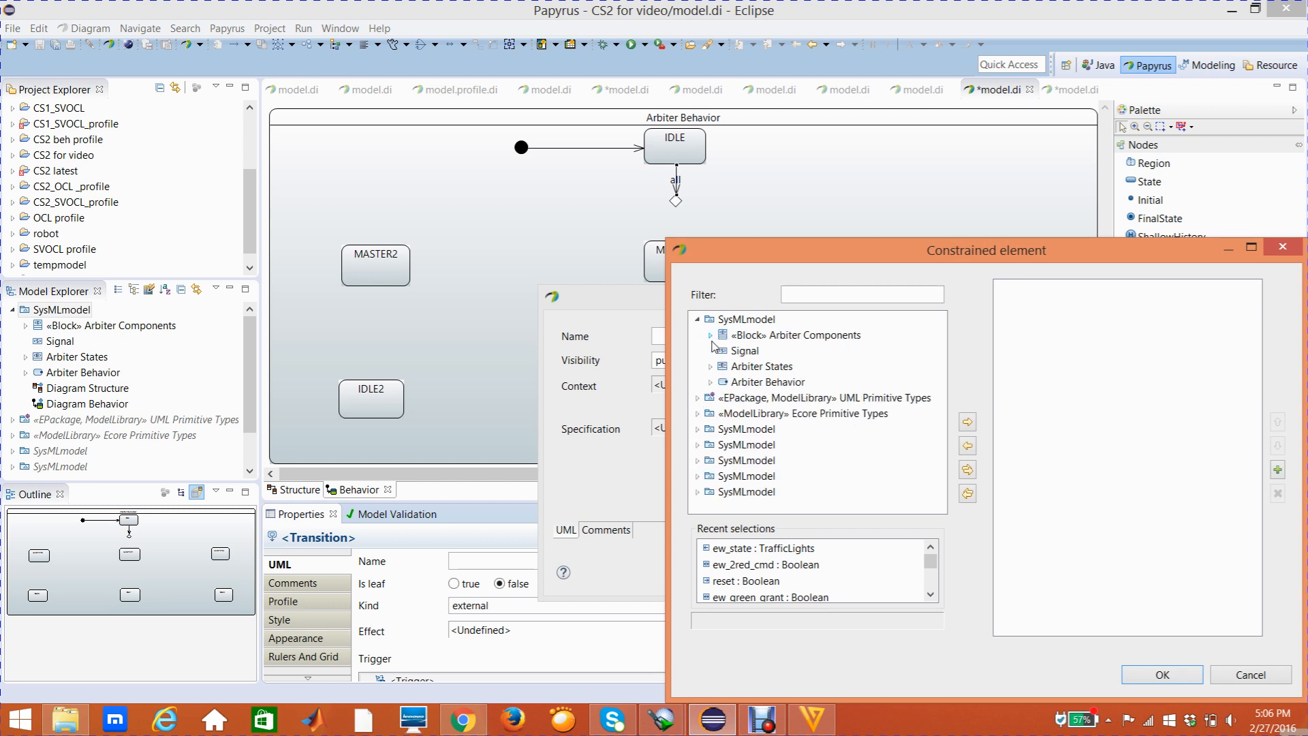
left_click(710, 335)
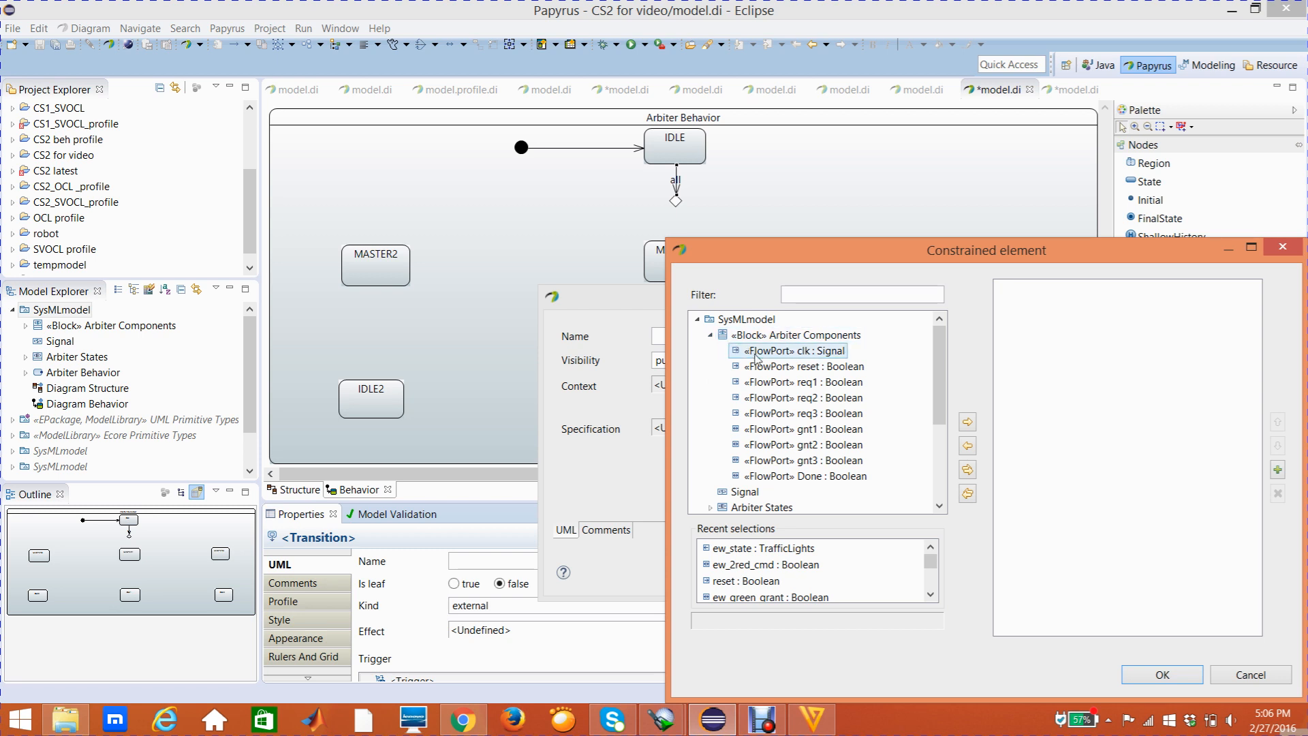
left_click(776, 368)
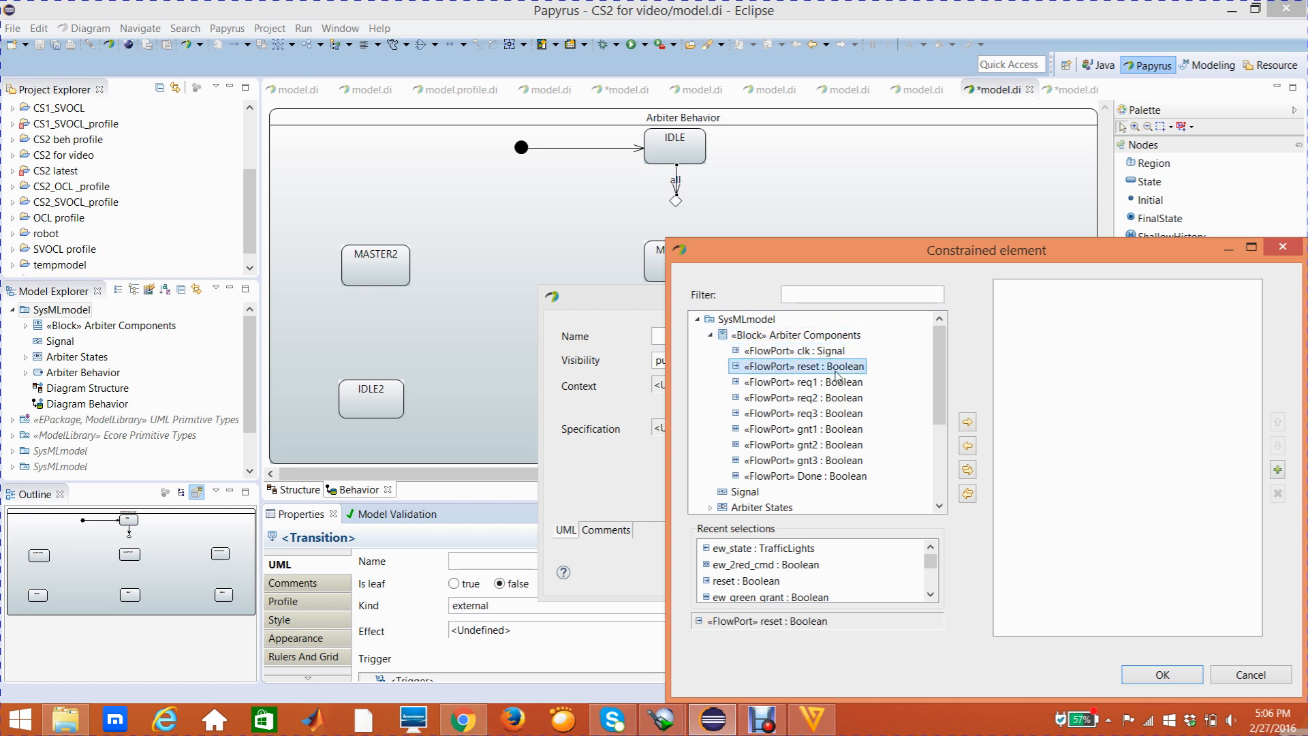
left_click(970, 425)
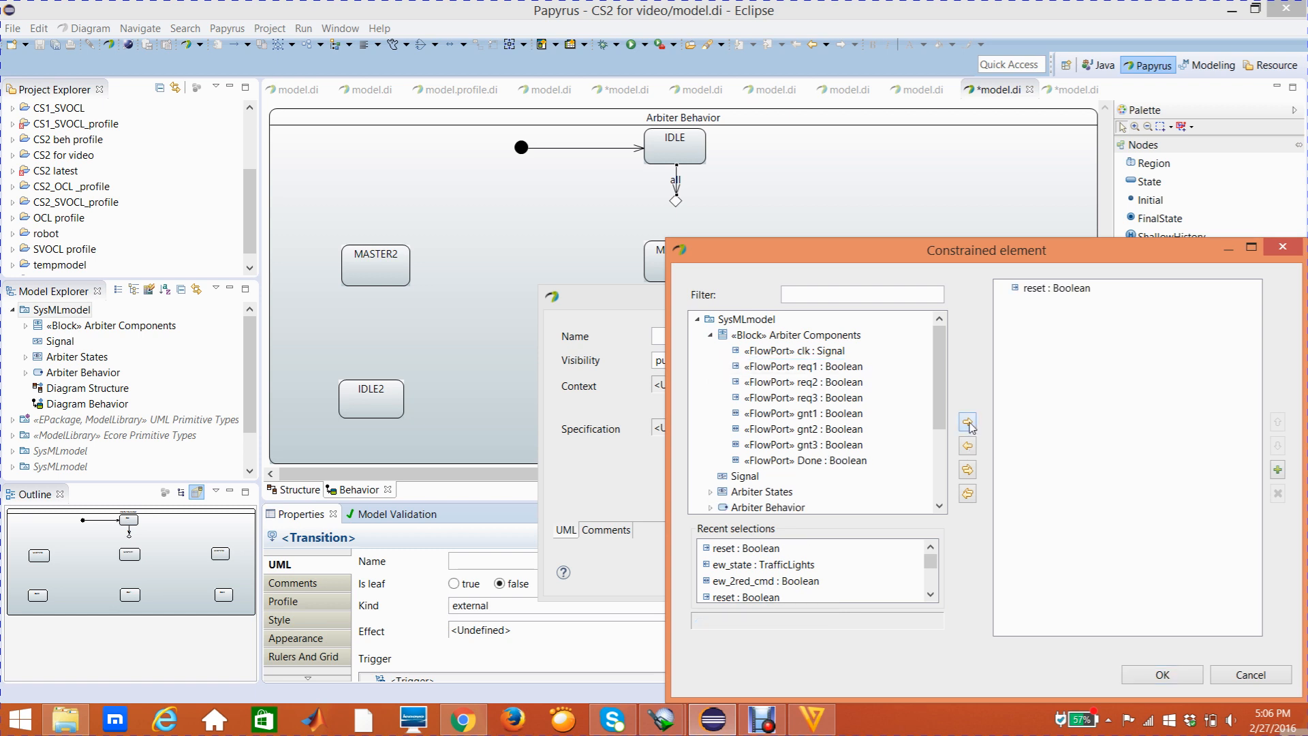
left_click(1137, 678)
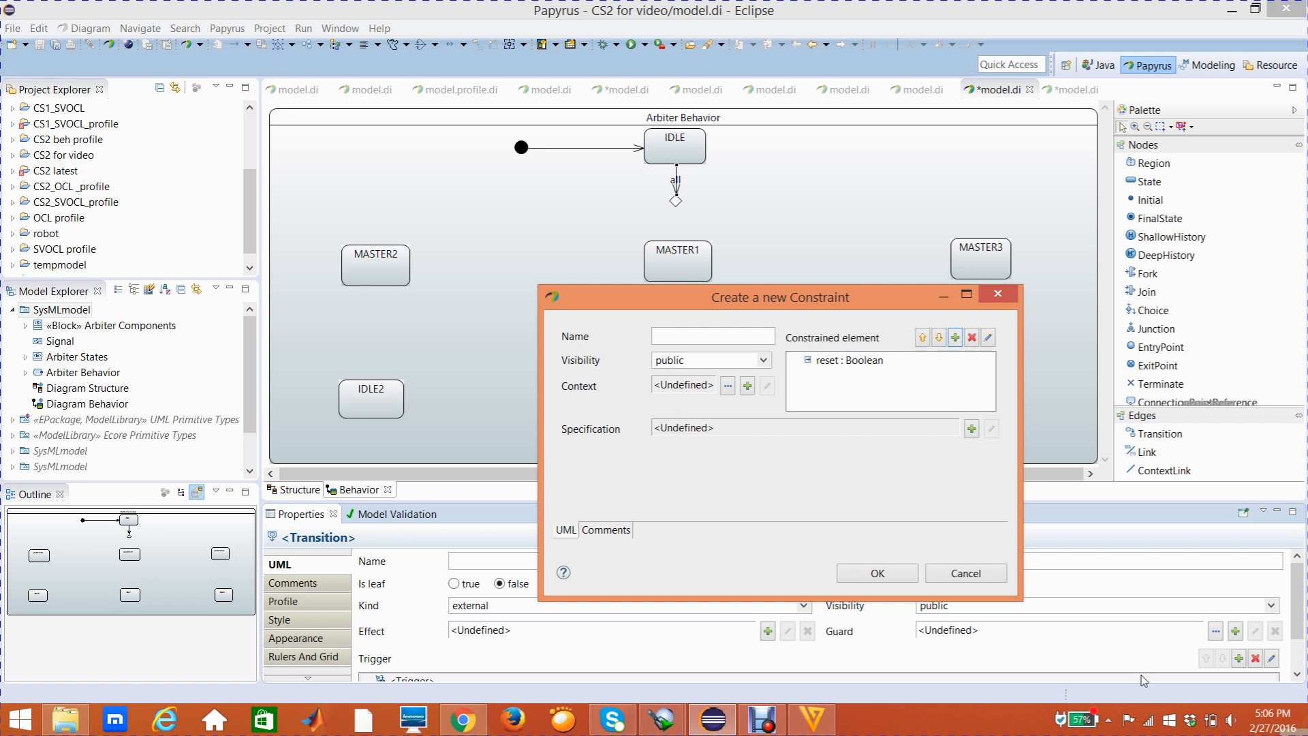
Set the guard constraint's specification to a LiteralBoolean of true and nudge the IDLE-to-choice transition's label upward
left_click(971, 429)
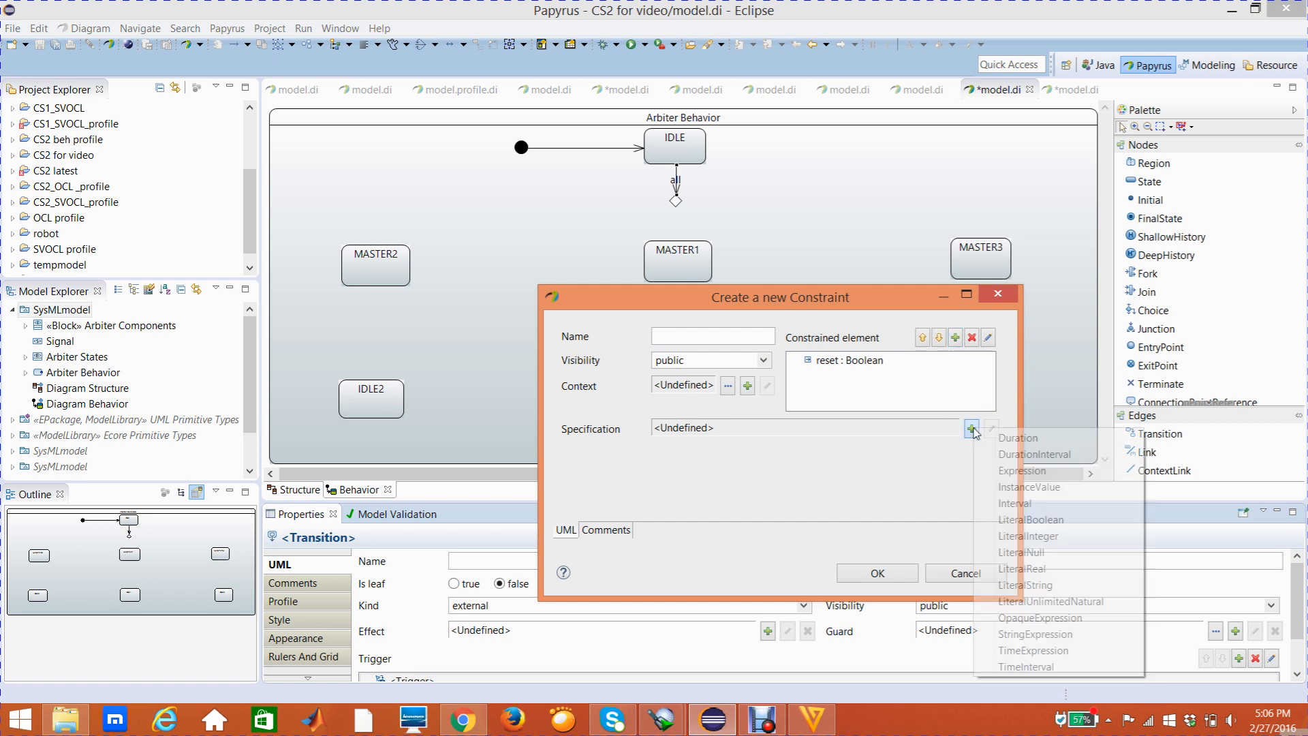
left_click(1003, 518)
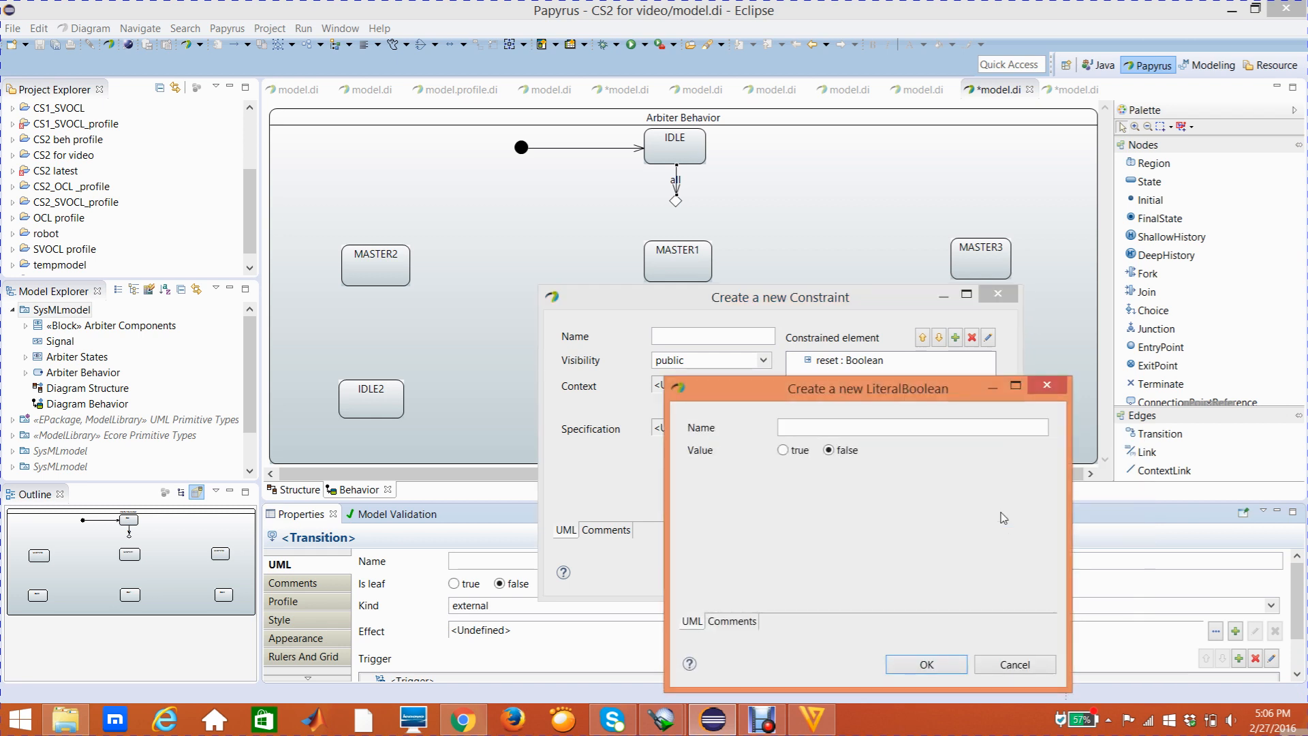
left_click(788, 453)
left_click(913, 671)
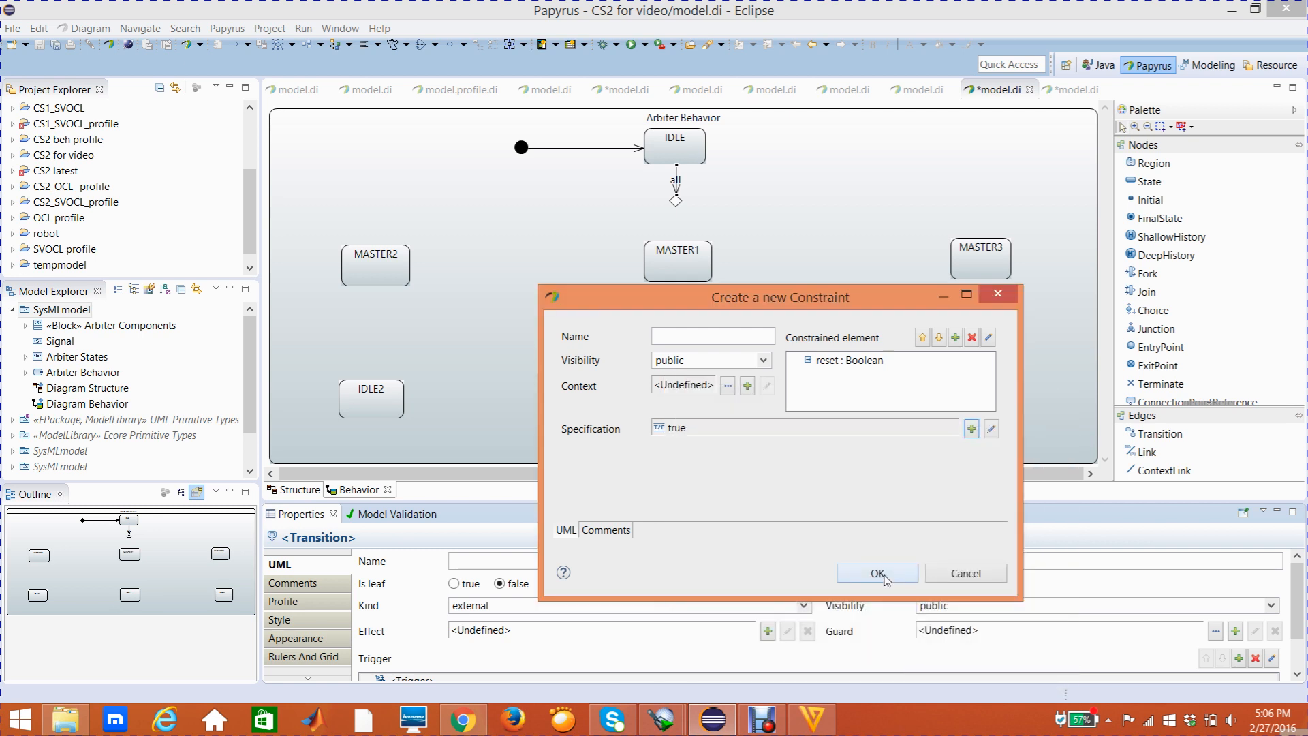
left_click(886, 574)
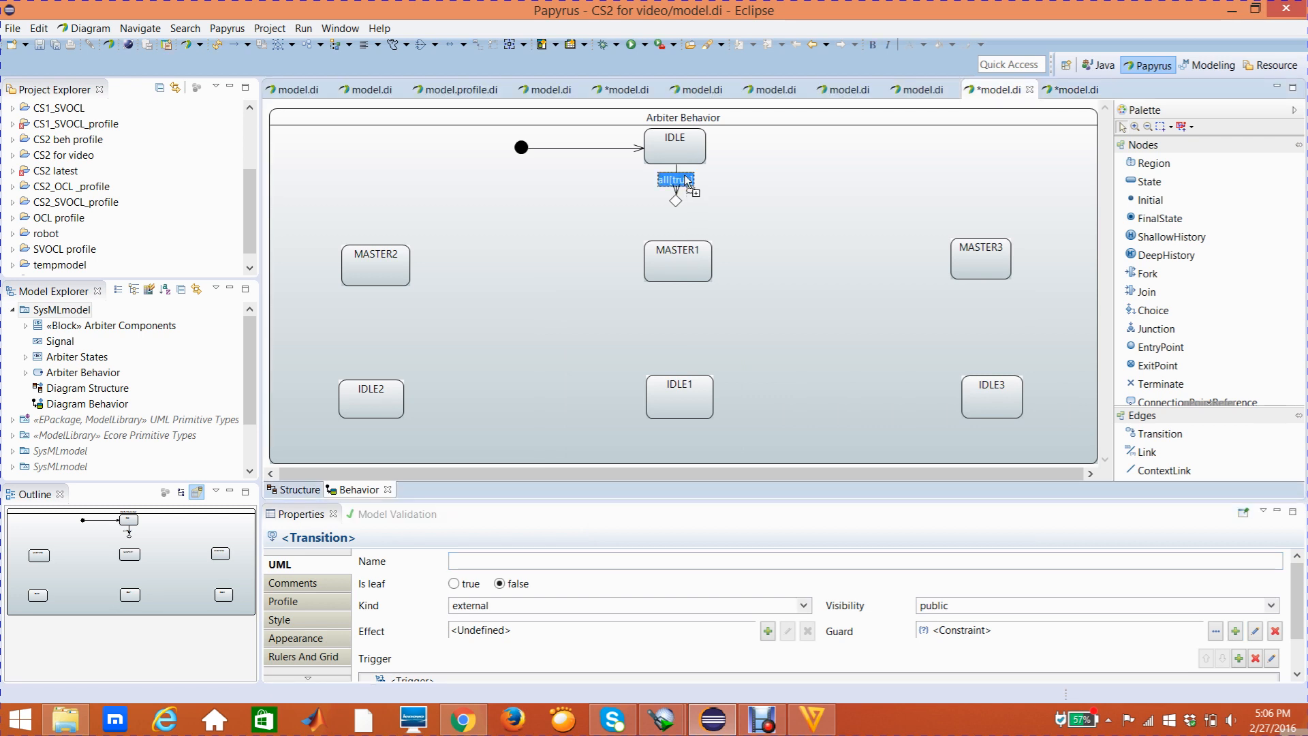
left_click_drag(685, 179, 684, 175)
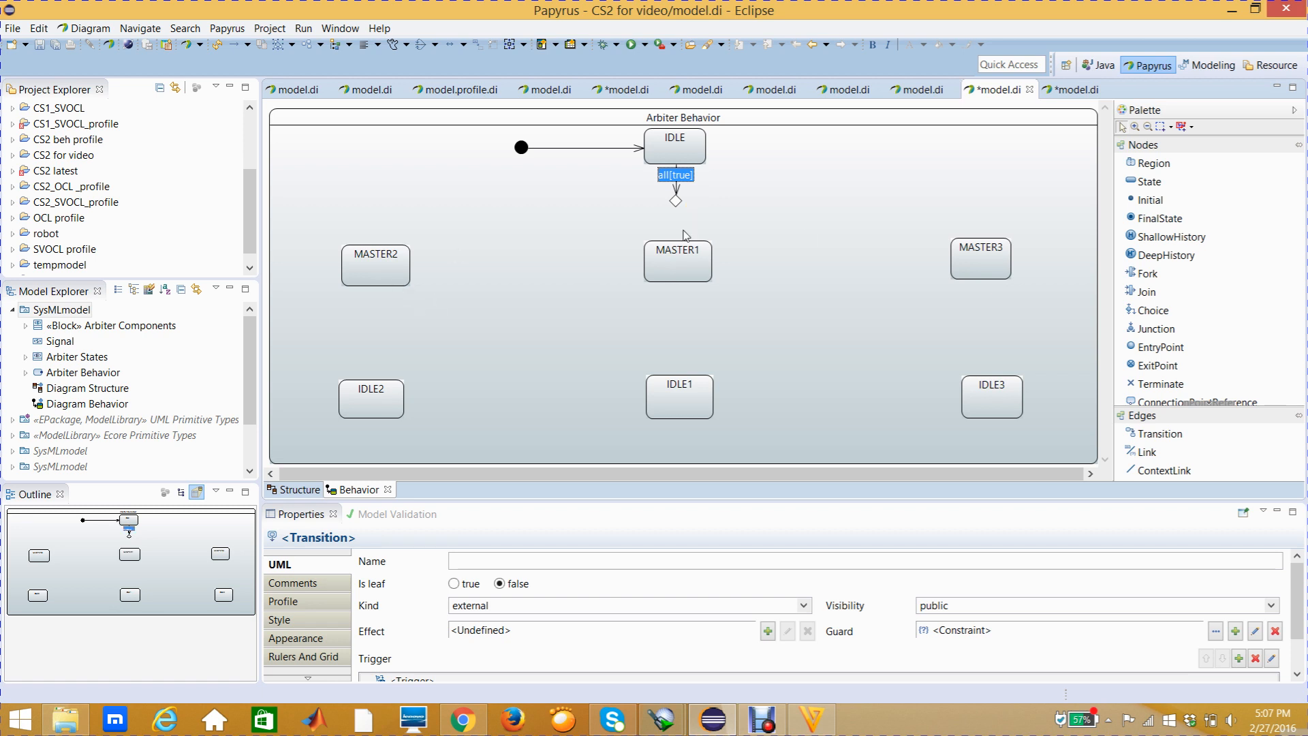
Draw a transition from the choice node to the MASTER2 state
mouse_move(985, 273)
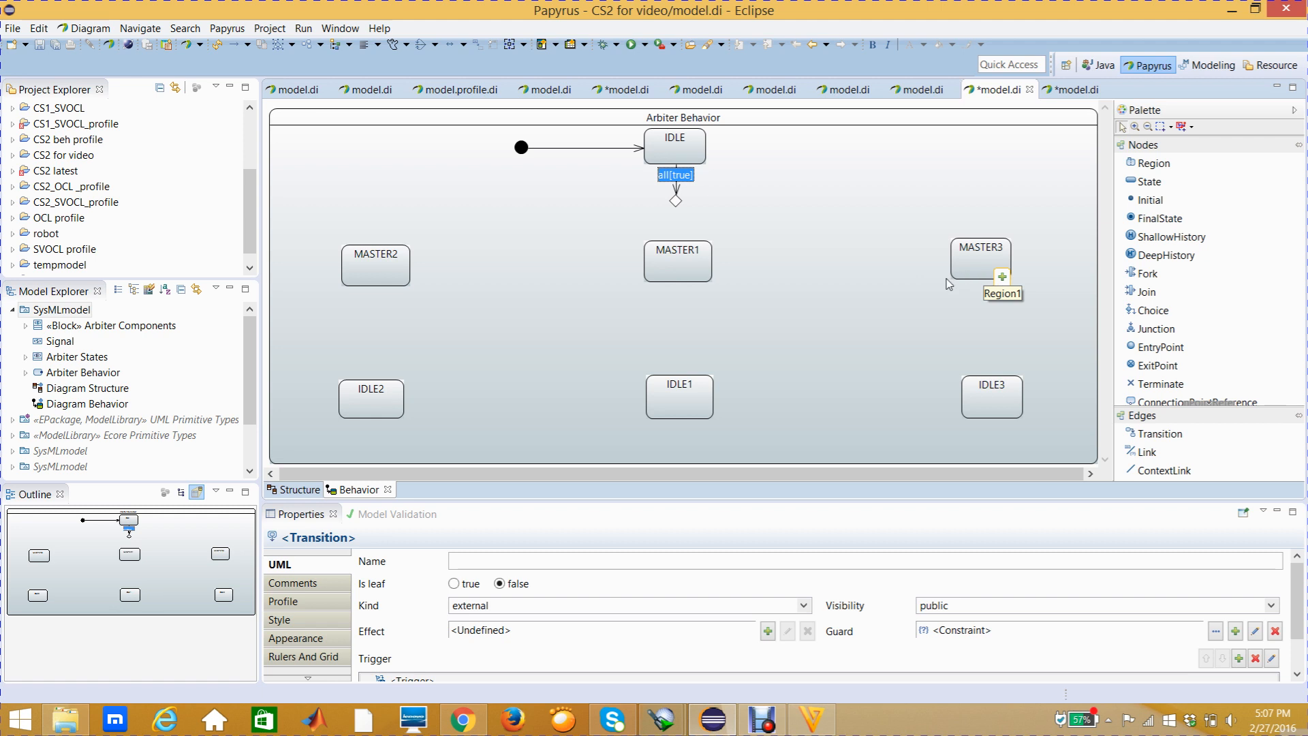
mouse_move(964, 301)
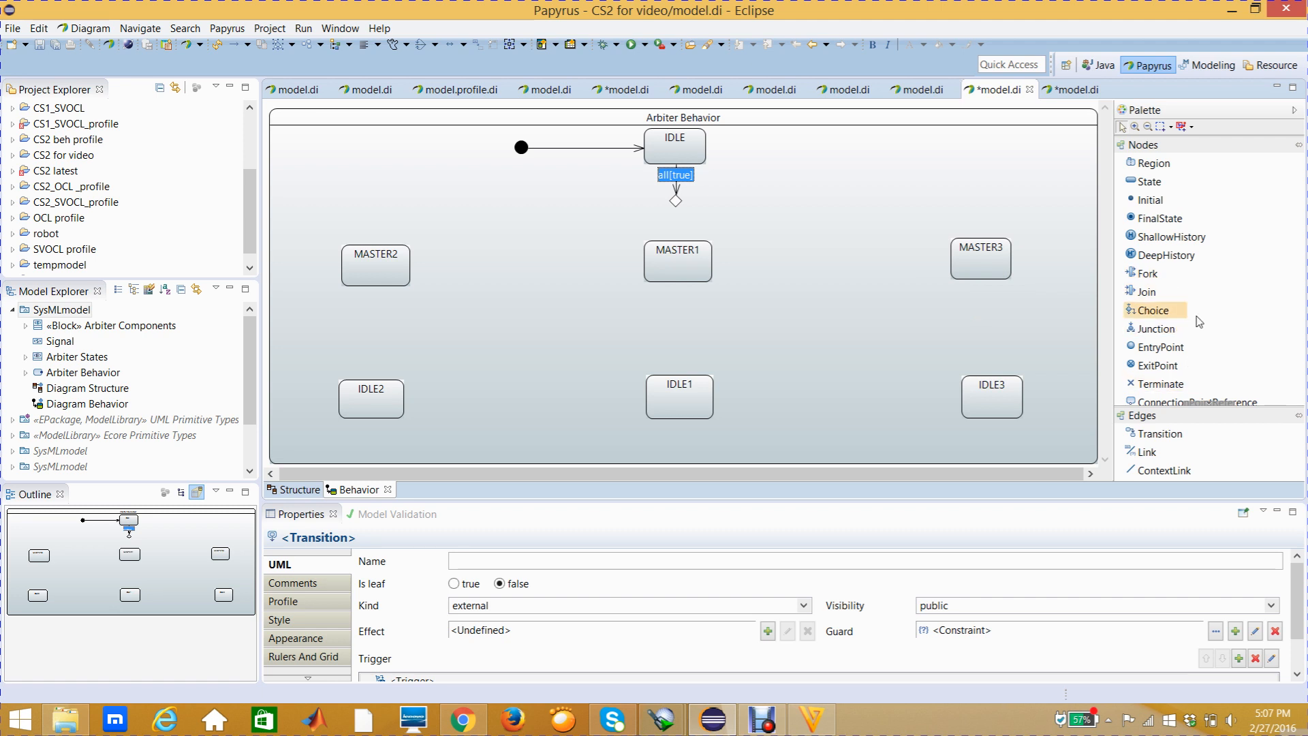
left_click(1167, 440)
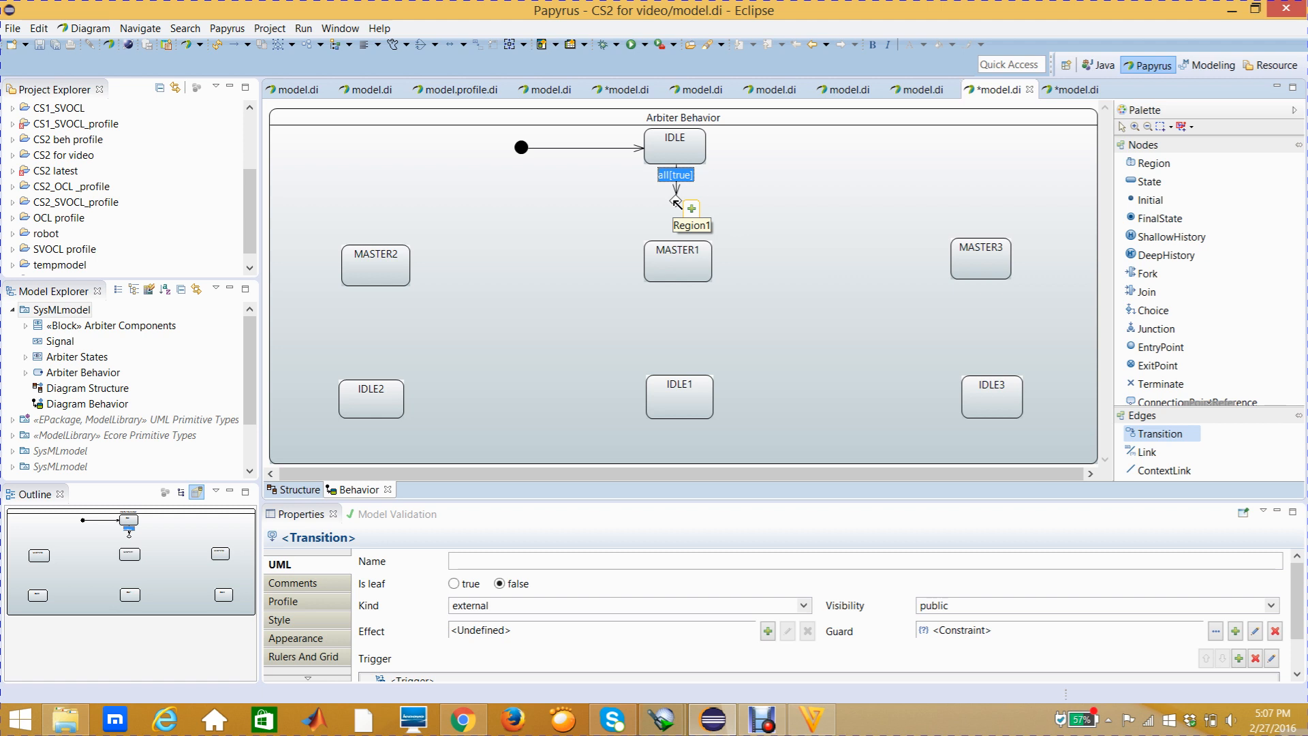
left_click(674, 201)
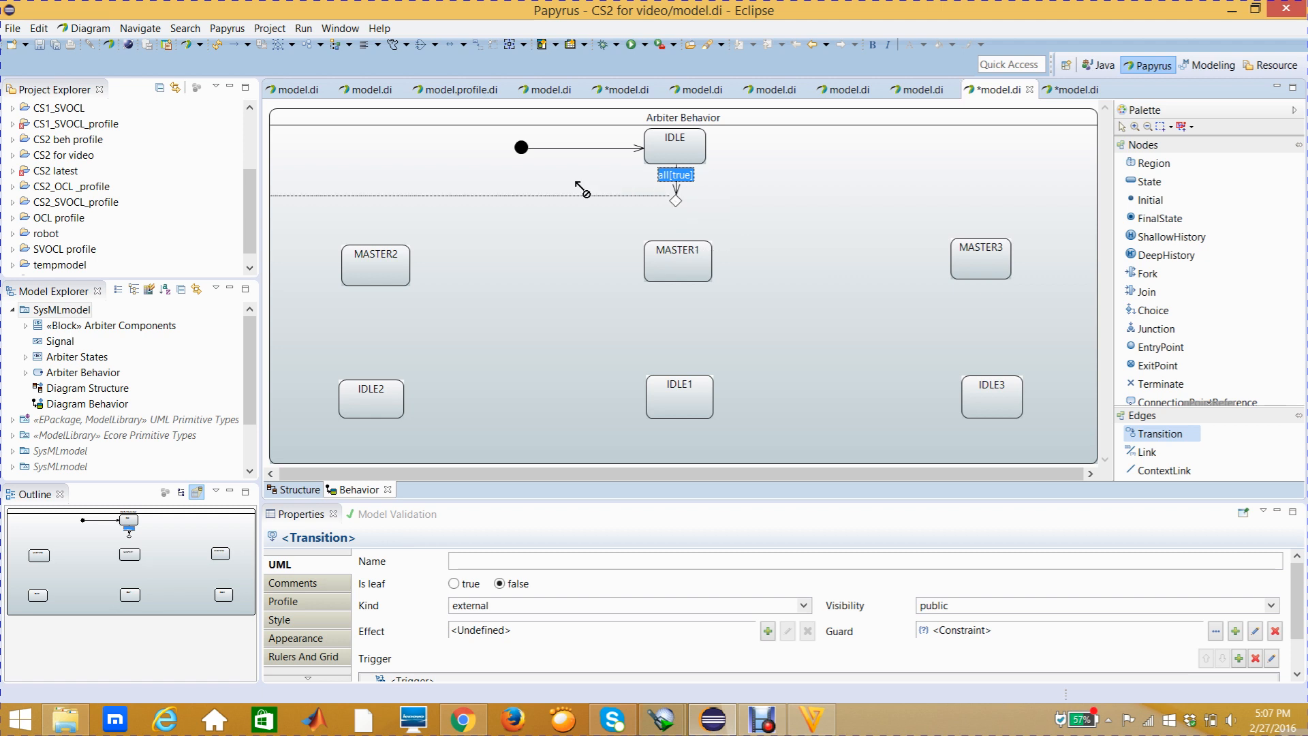
left_click(376, 255)
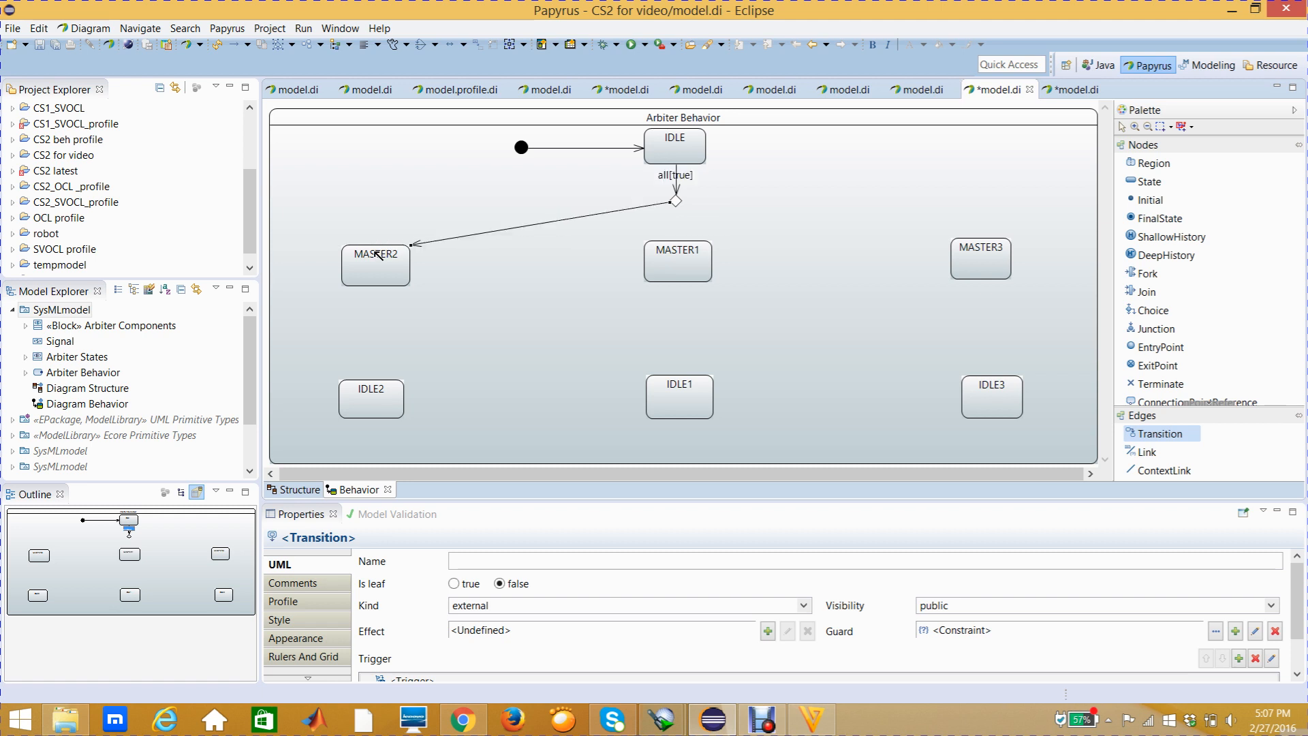
Bend the choice-to-MASTER2 transition so it runs horizontally from the choice node before dropping into MASTER2
left_click_drag(499, 232, 436, 216)
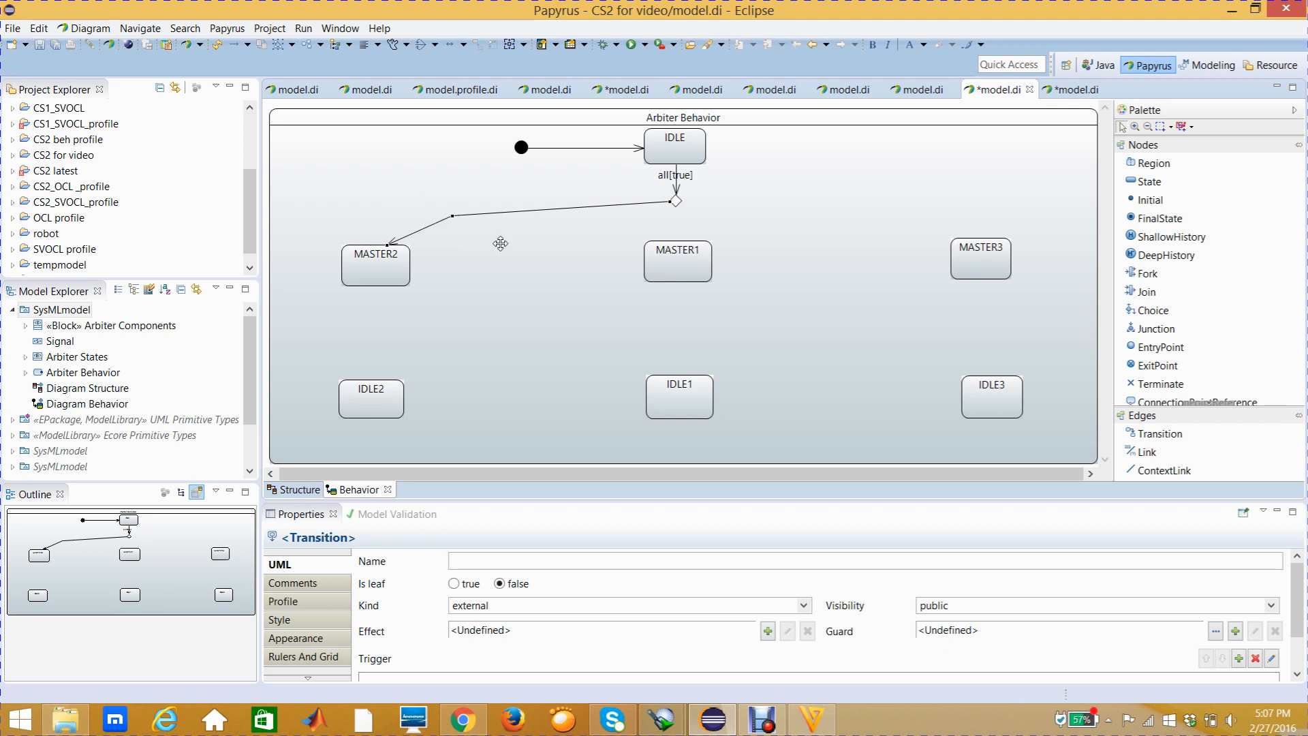
left_click(535, 267)
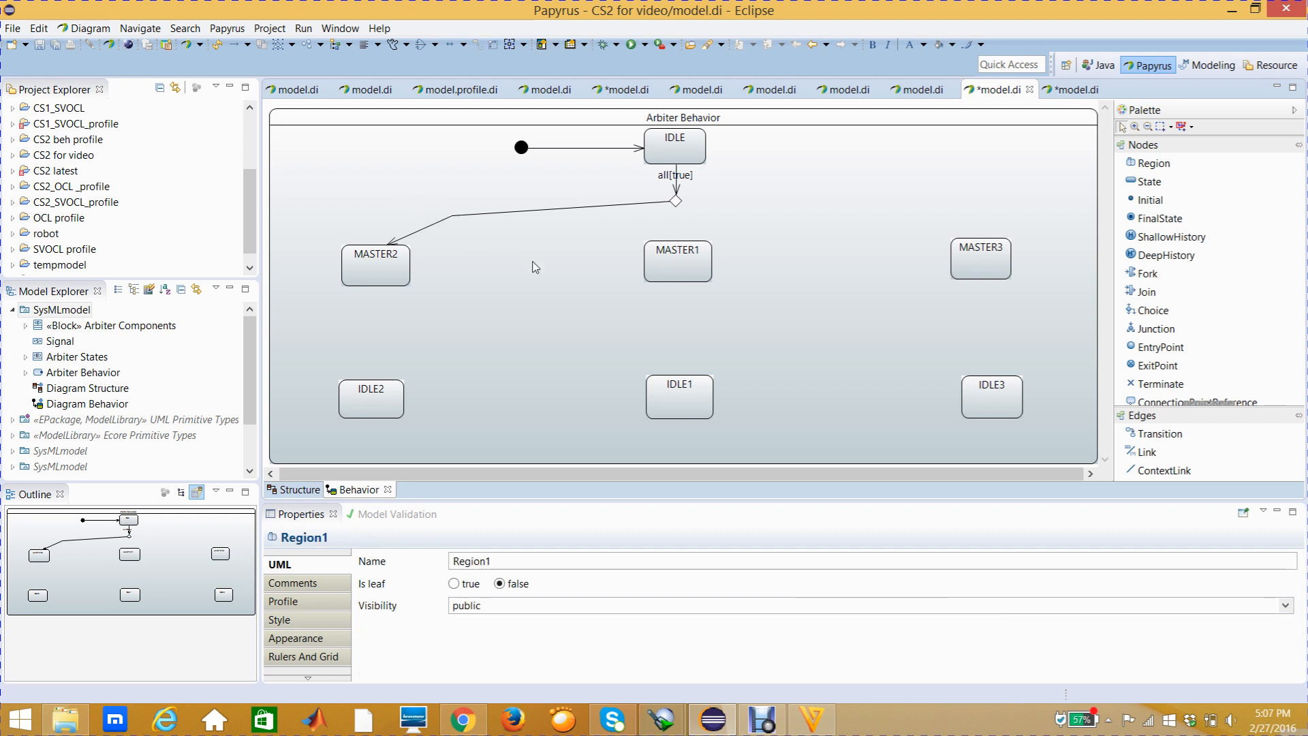
left_click(468, 217)
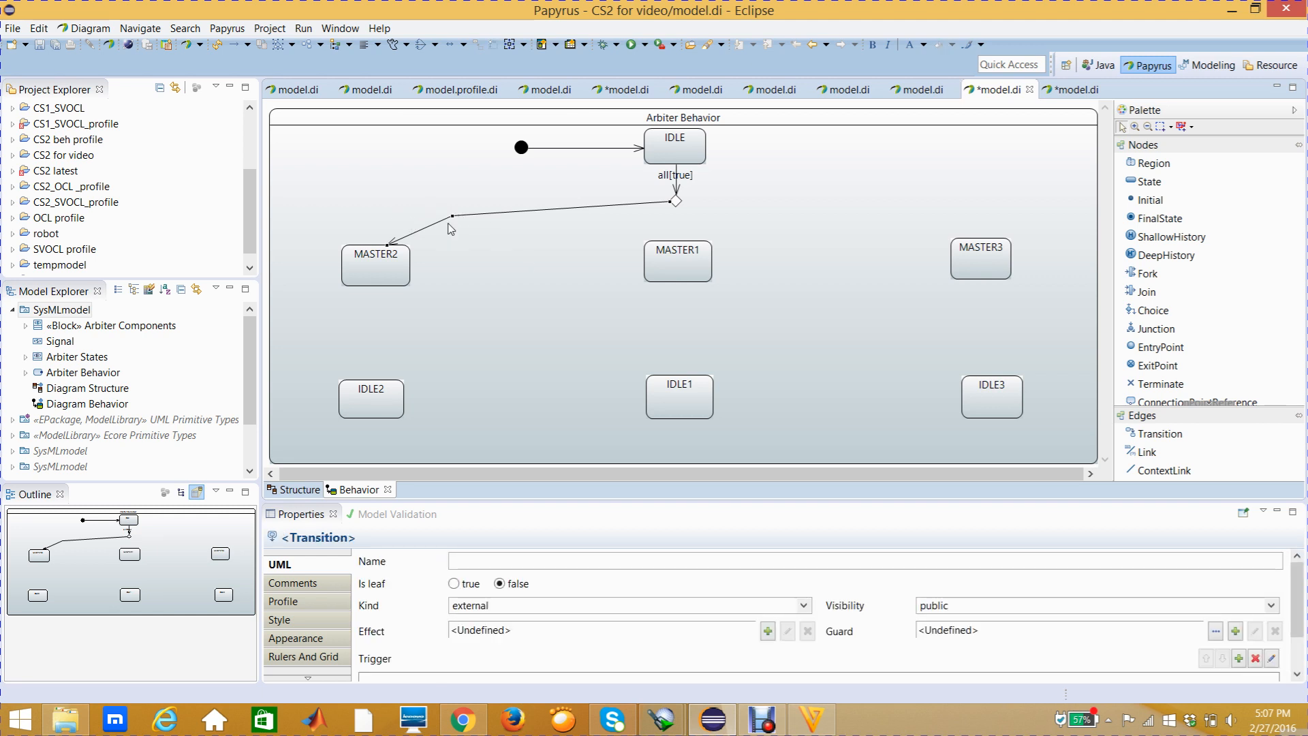
left_click_drag(453, 216, 404, 206)
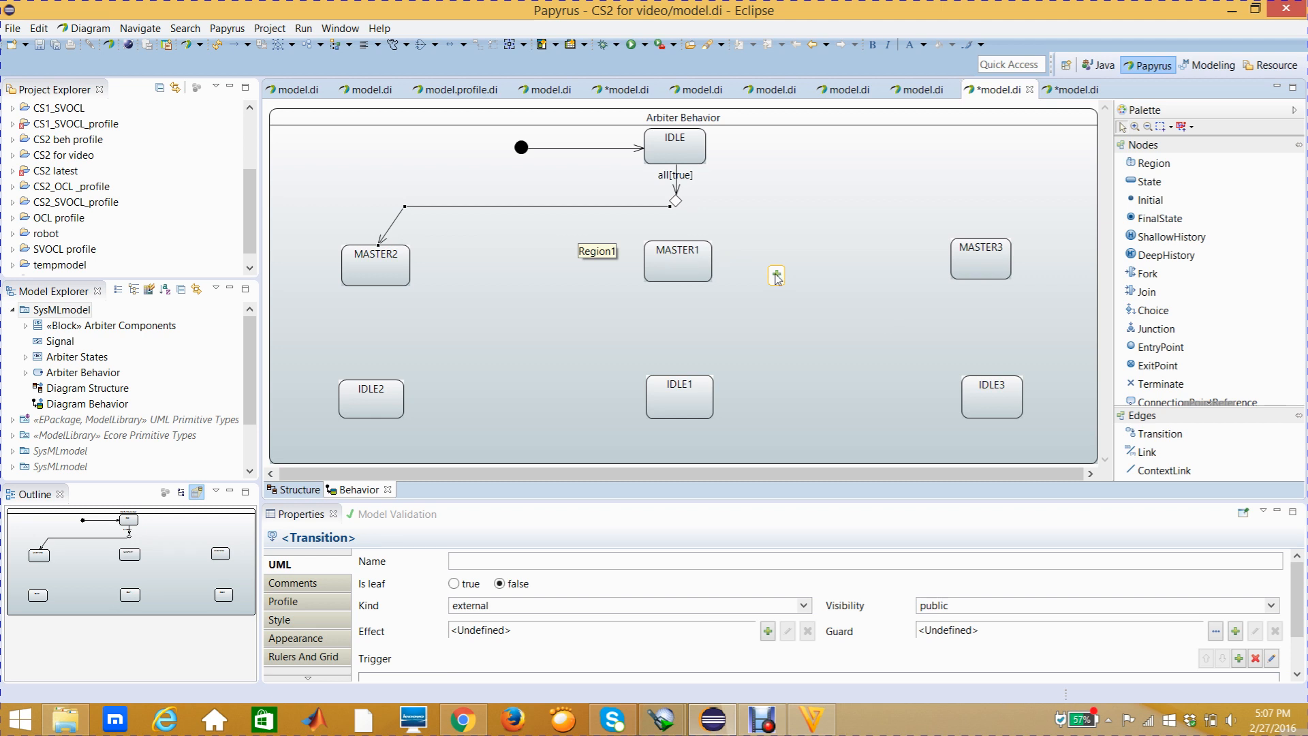
Draw unnamed transitions from the choice node to the MASTER1 state and to the MASTER3 state
left_click(1150, 434)
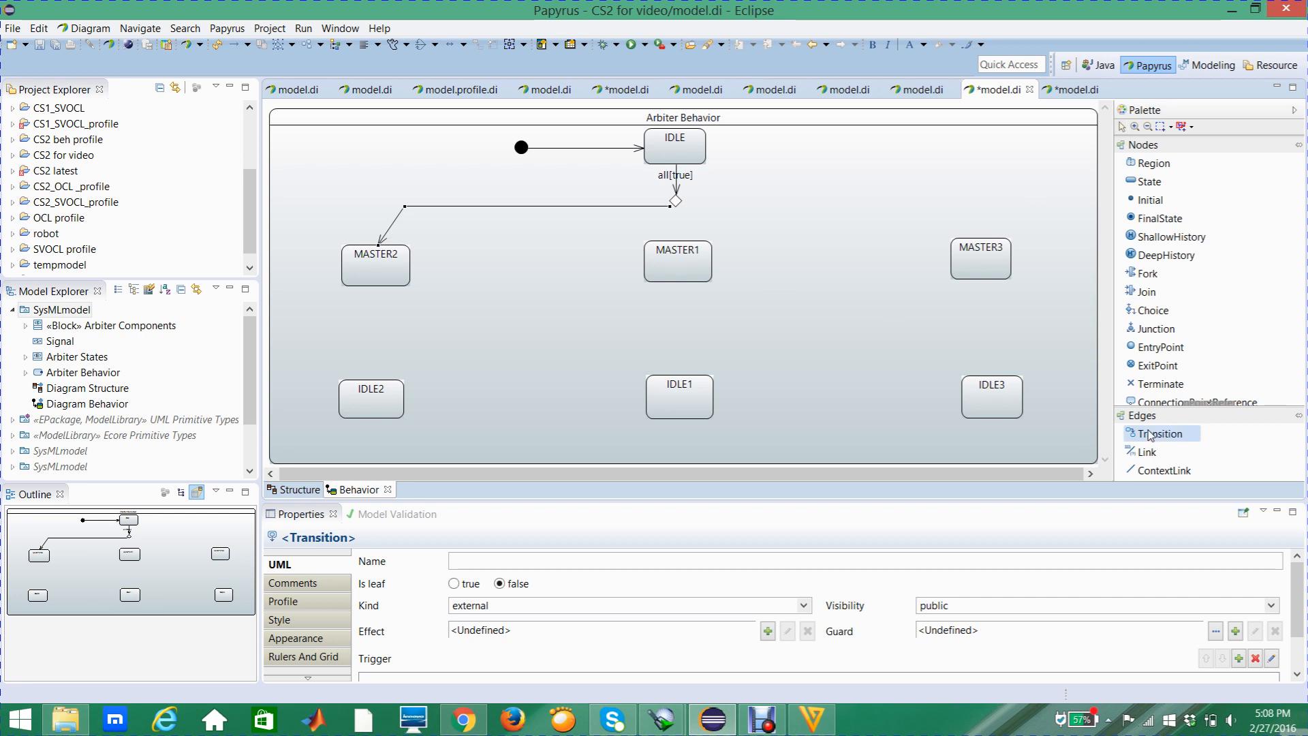
left_click(676, 201)
left_click(674, 244)
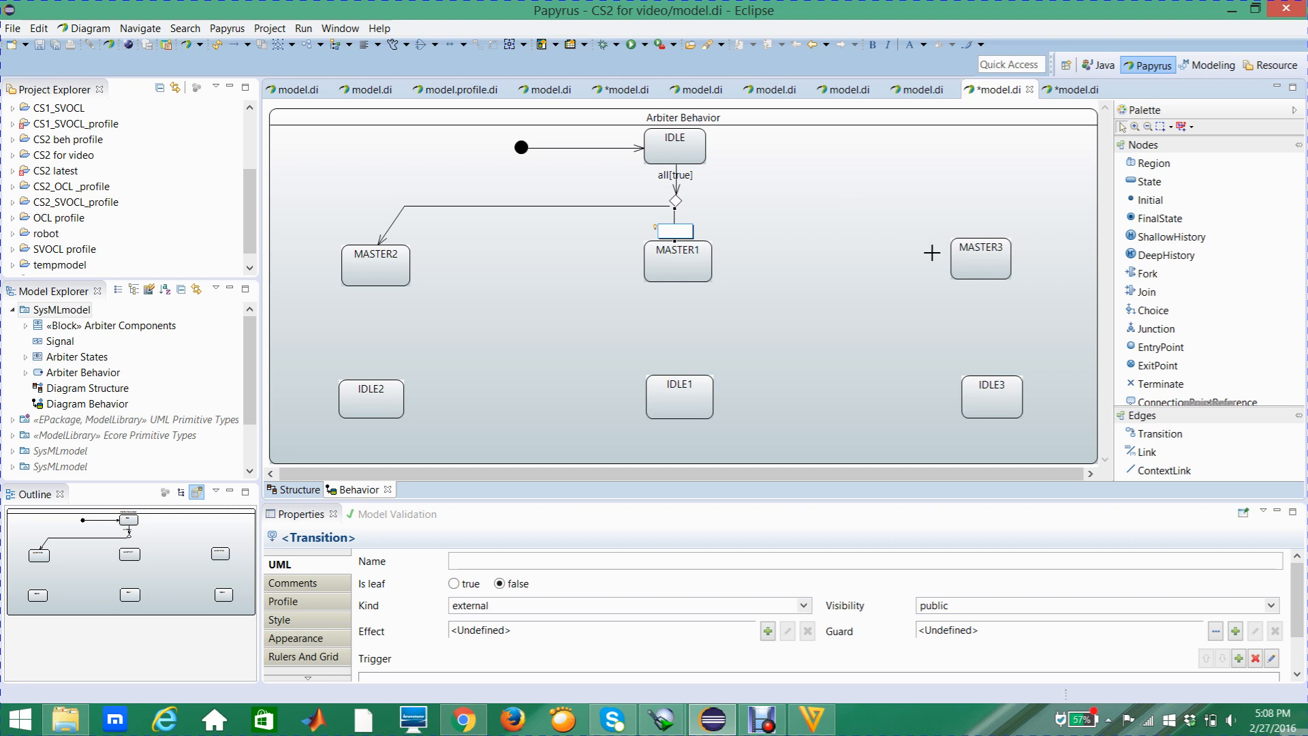
left_click(1173, 436)
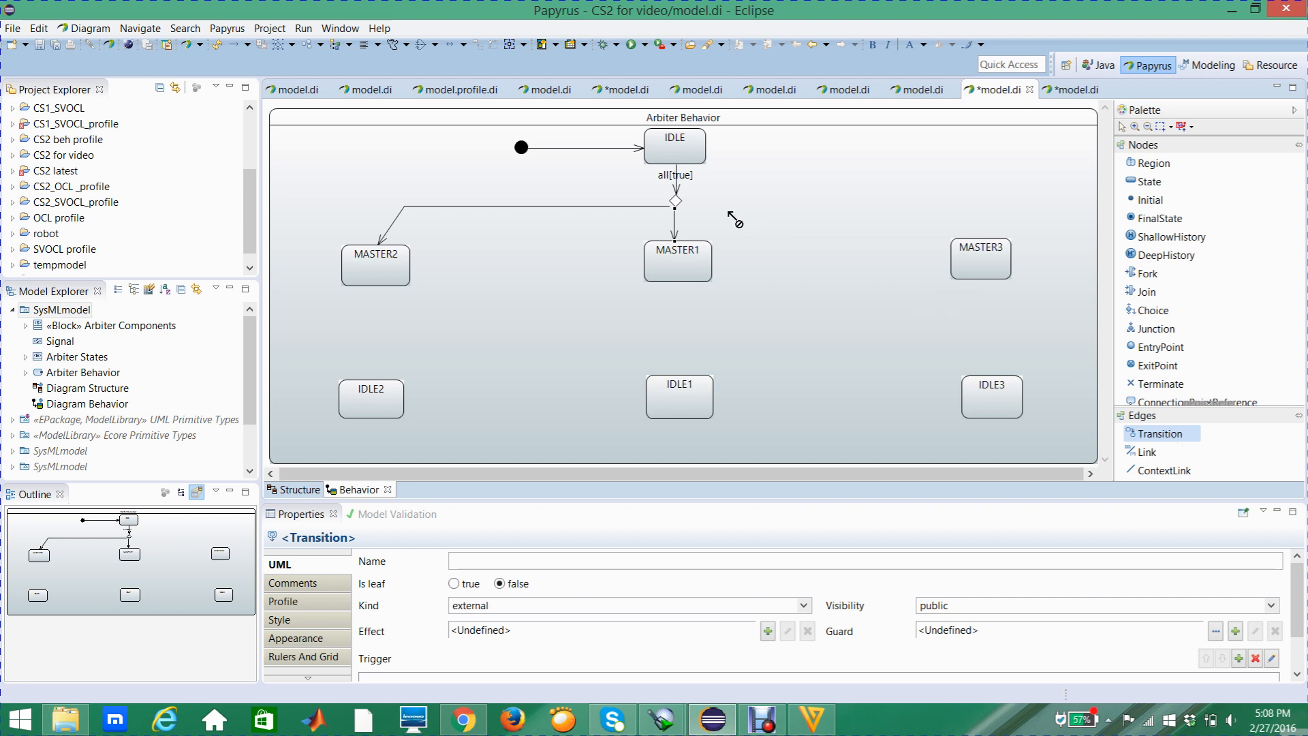
left_click(677, 202)
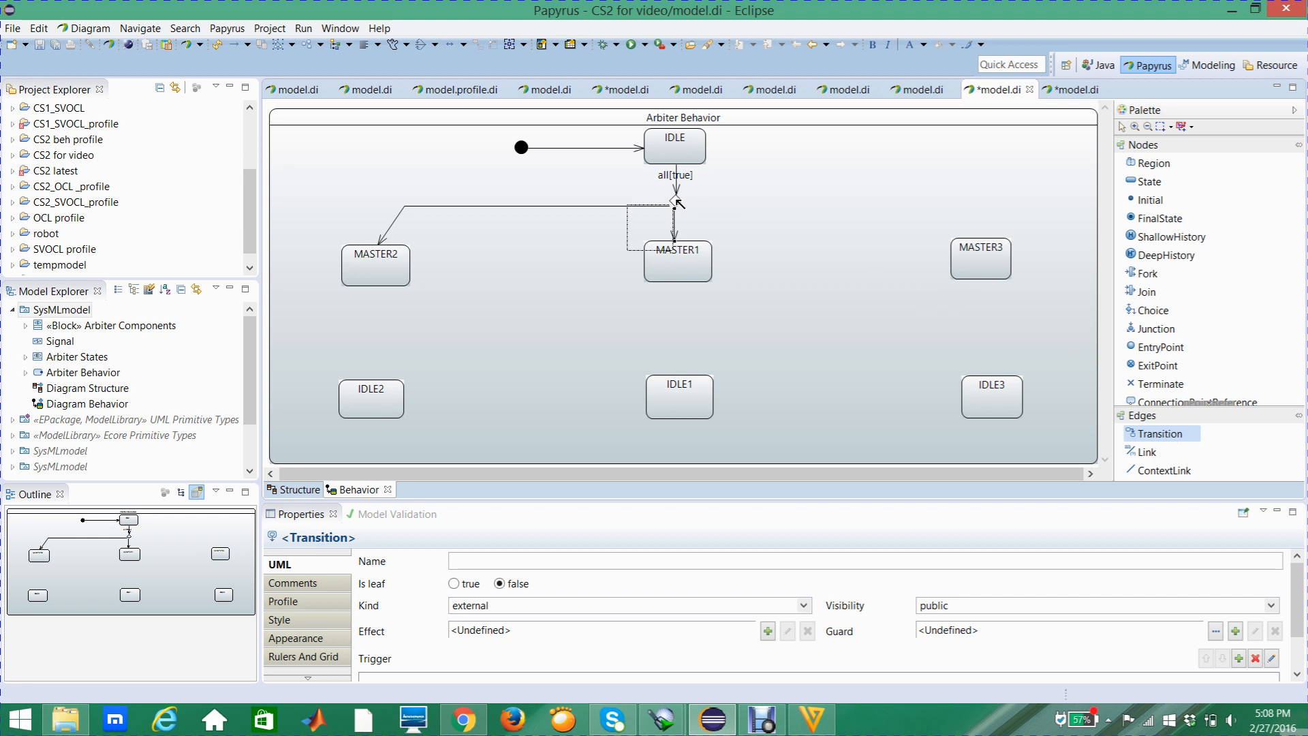
left_click(968, 251)
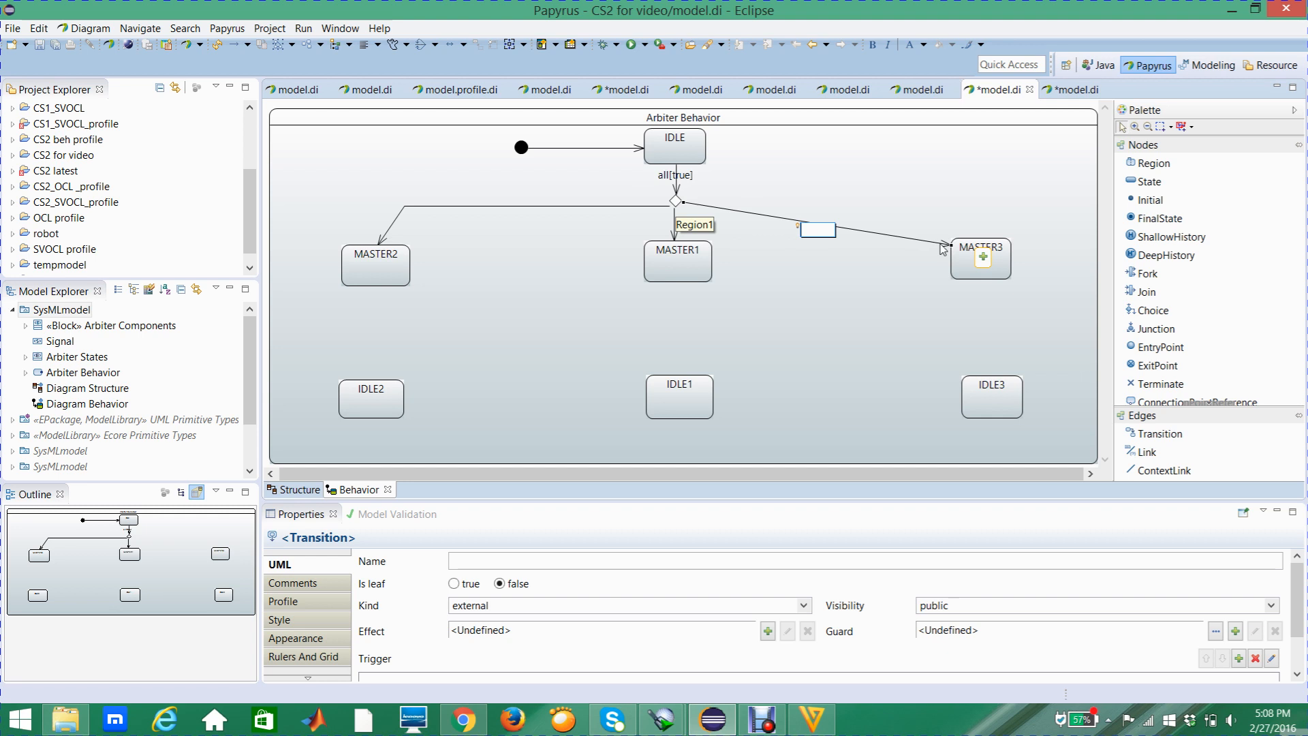
left_click(860, 209)
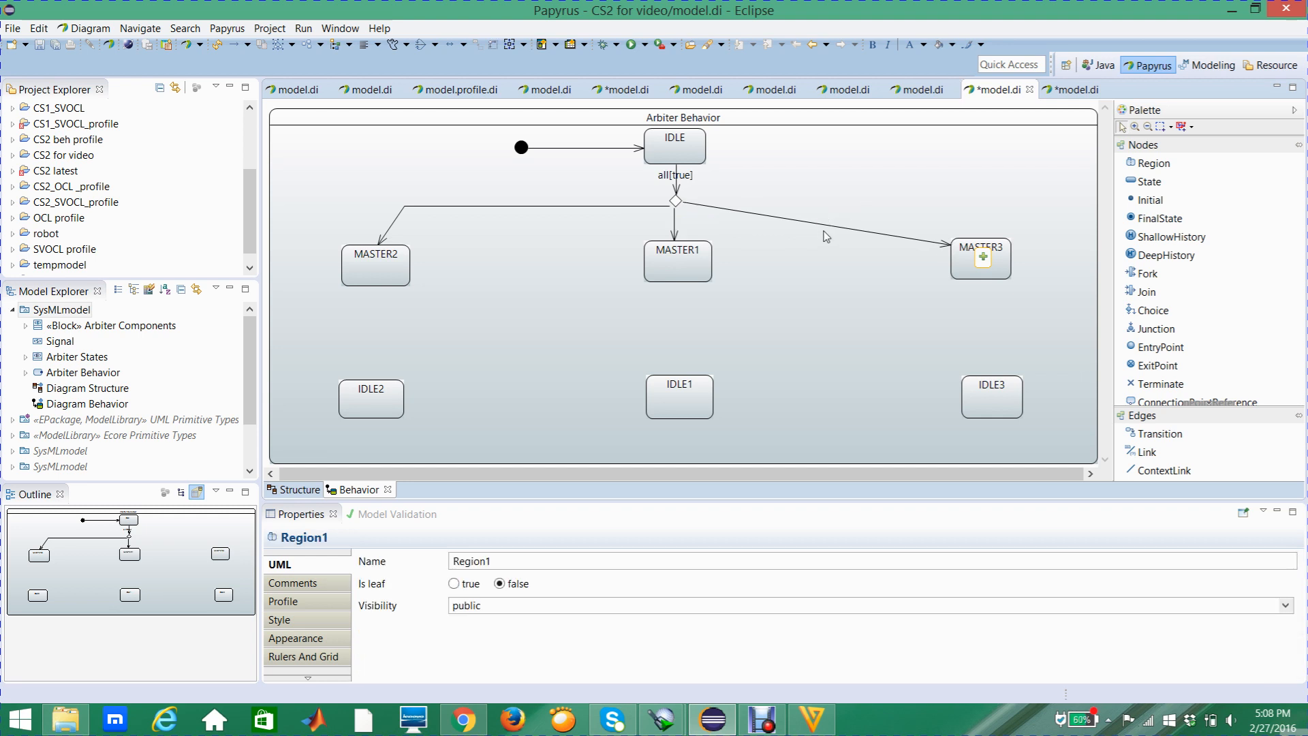
Bend the choice-to-MASTER3 transition just above MASTER3 and shift the MASTER2 transition's bend point slightly outward
left_click(826, 231)
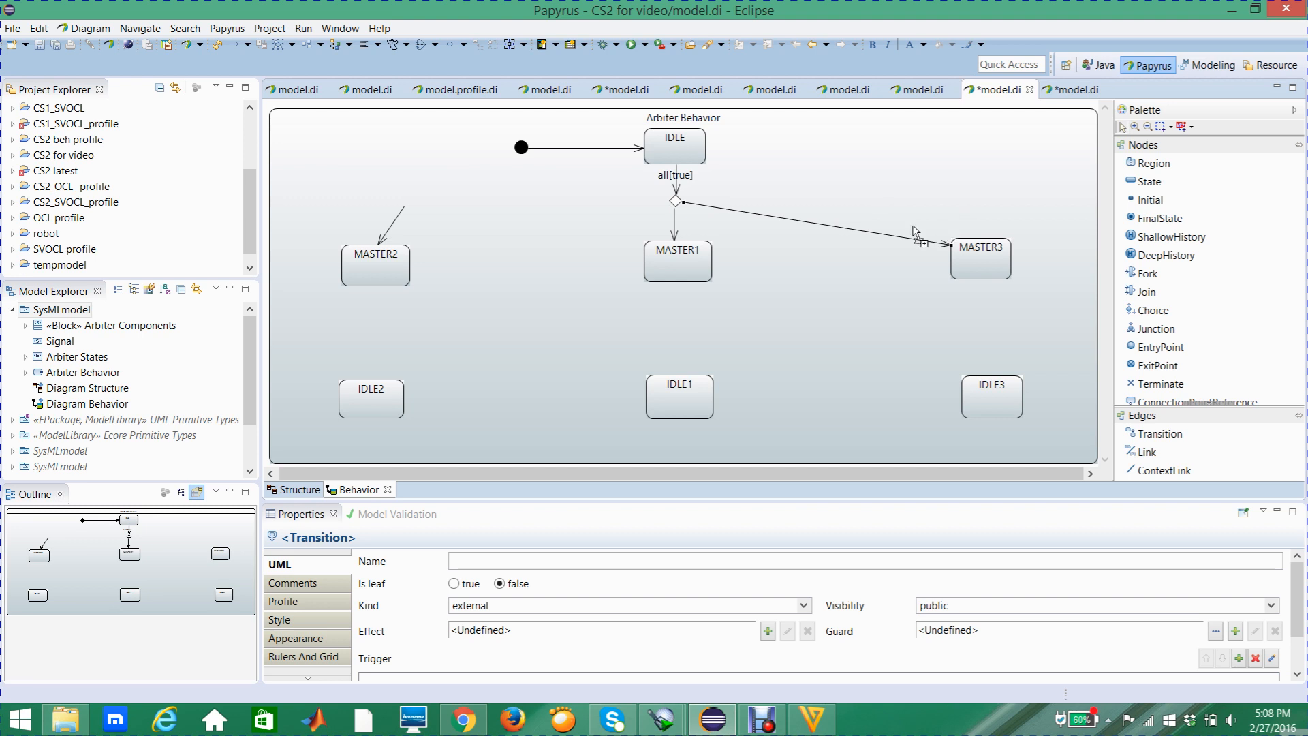
left_click_drag(899, 236, 939, 223)
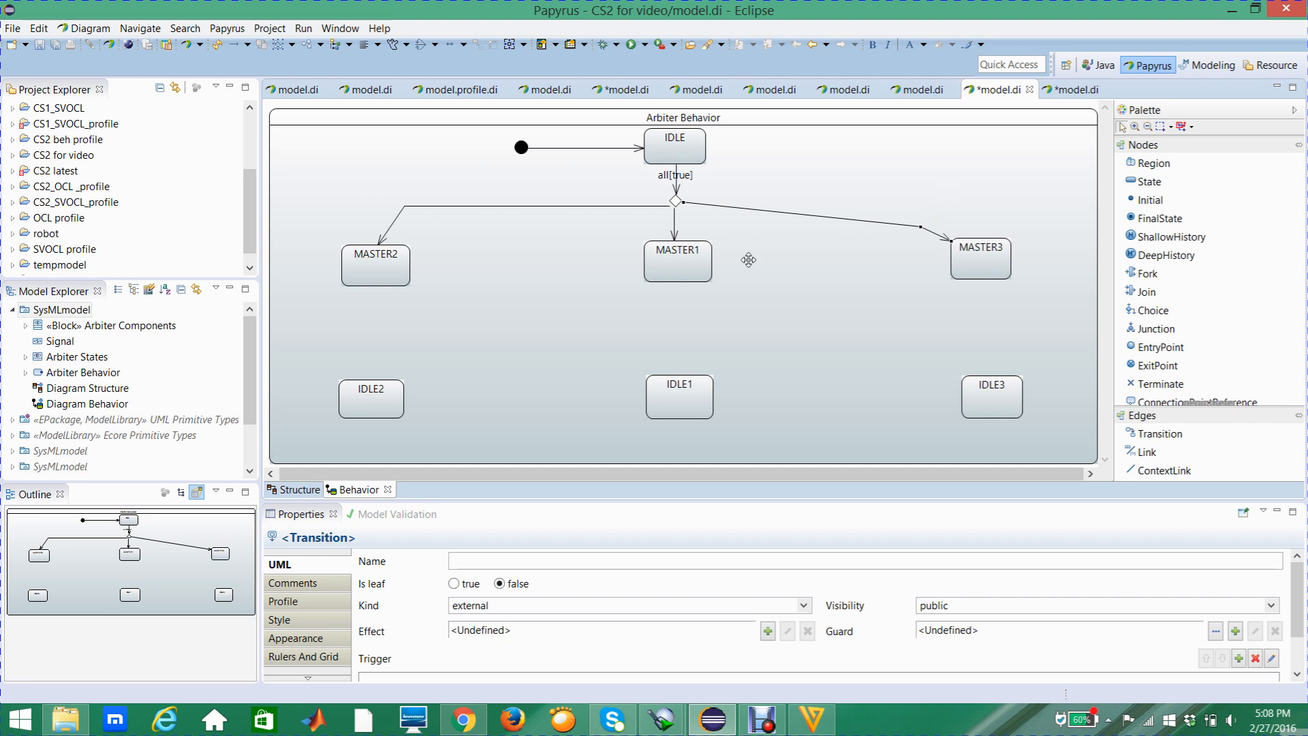
left_click(605, 244)
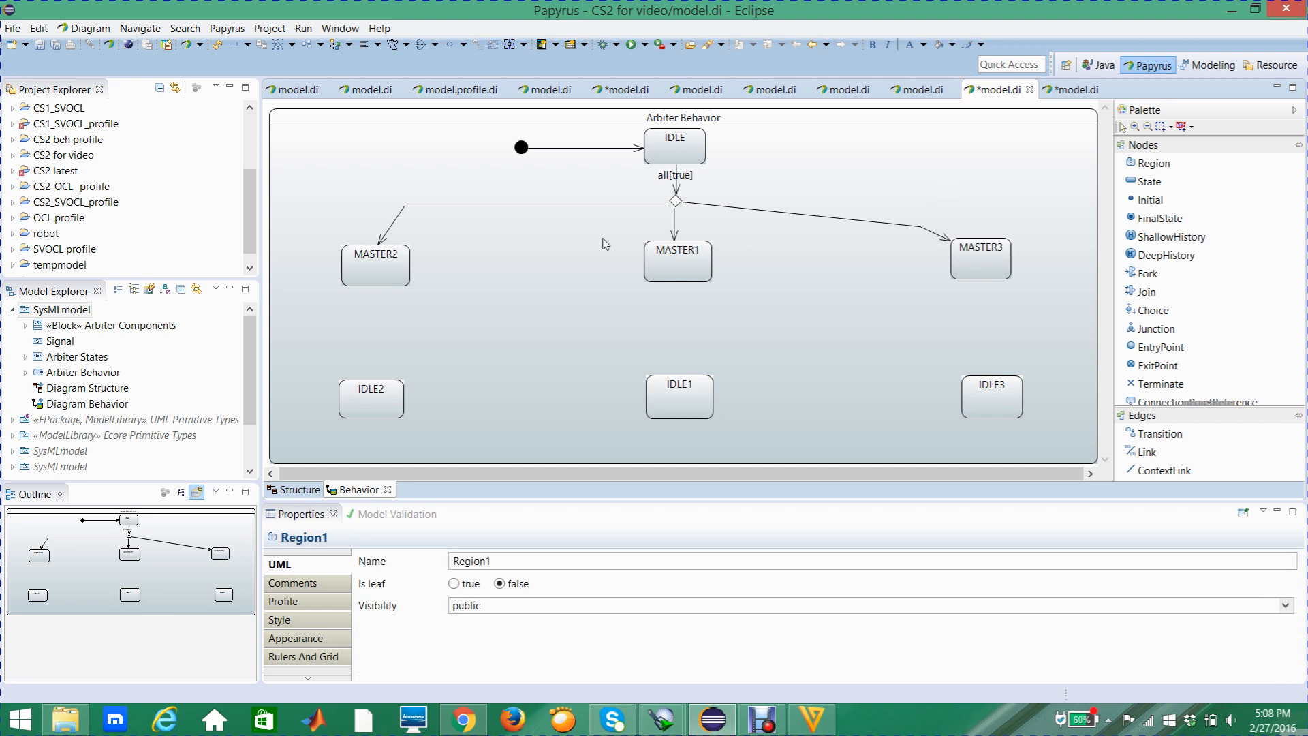
mouse_move(605, 244)
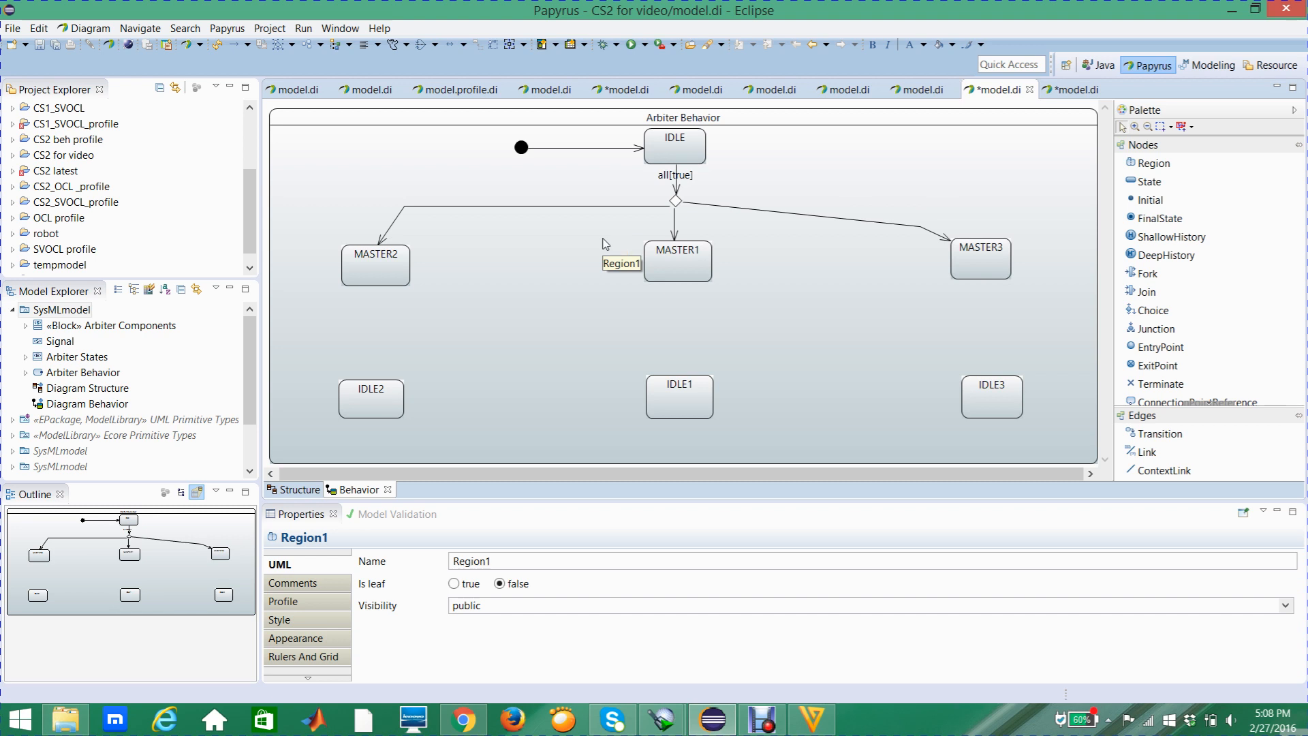
left_click(454, 206)
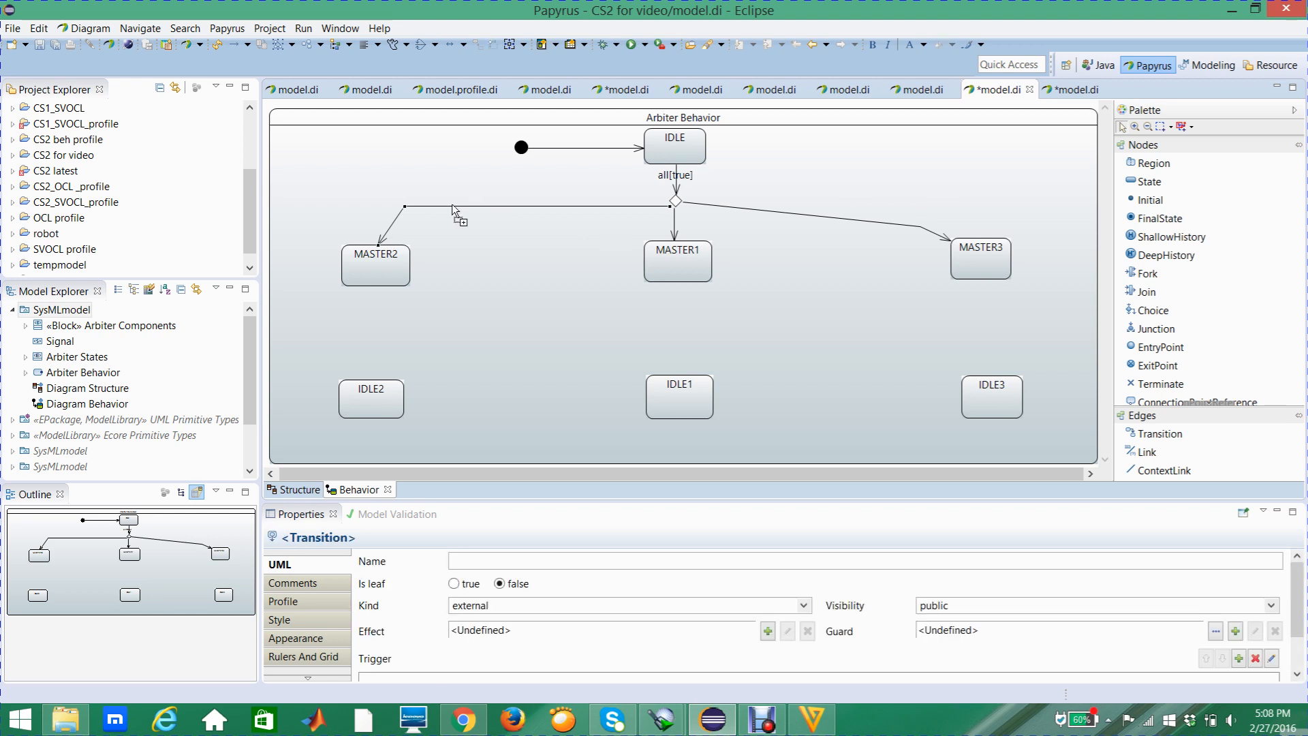
left_click_drag(405, 206, 392, 205)
left_click_drag(921, 225, 929, 212)
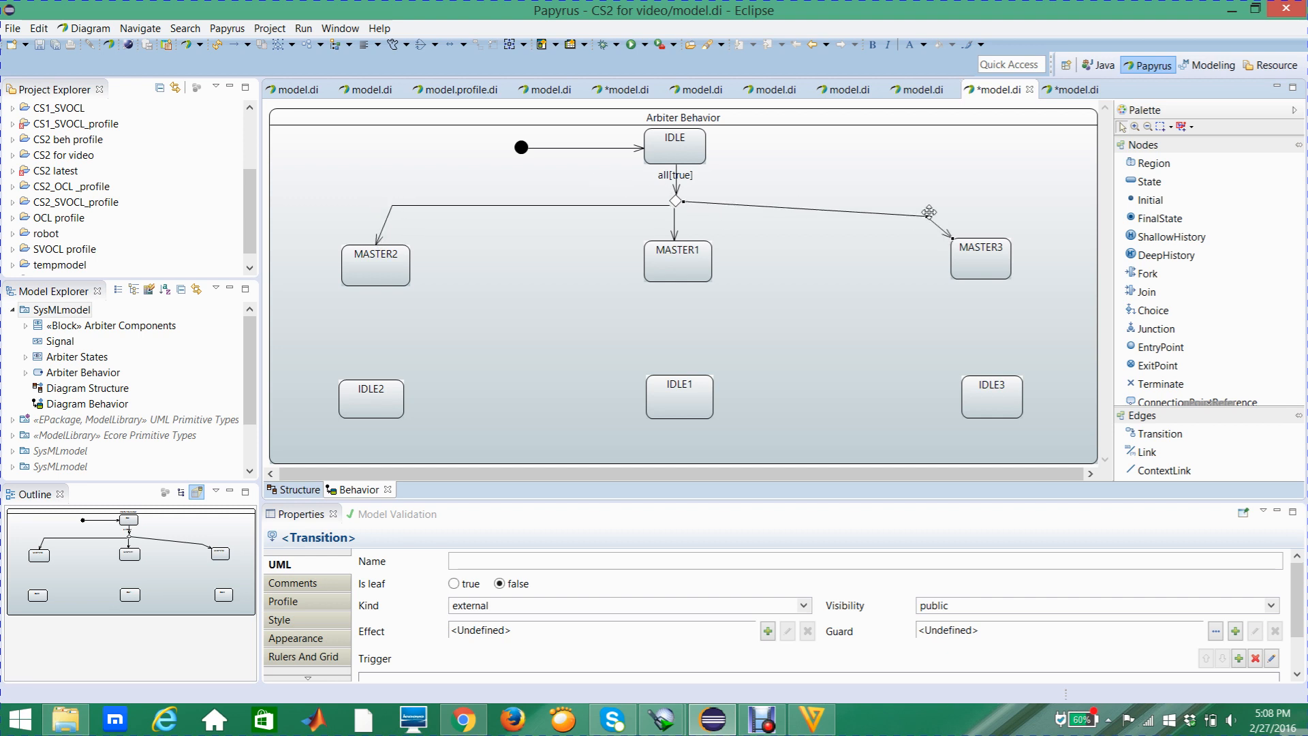
left_click(873, 199)
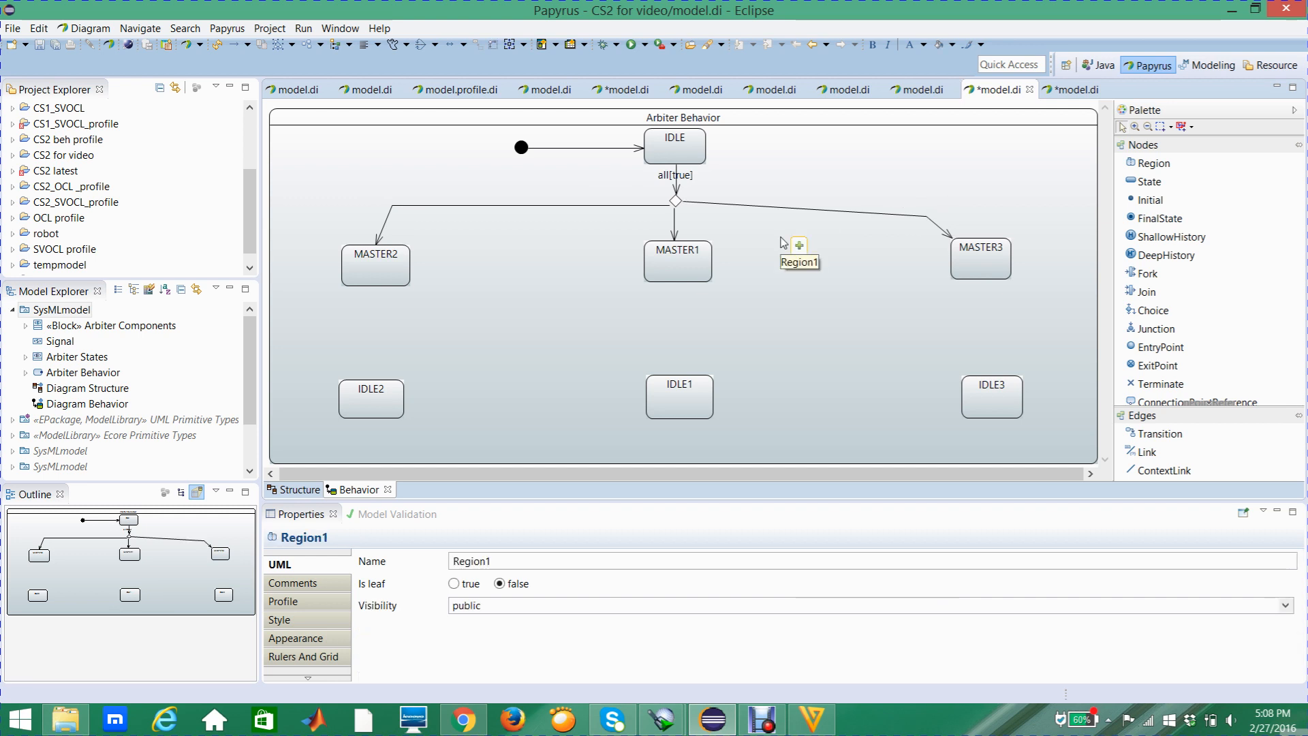
left_click(650, 206)
left_click(674, 226)
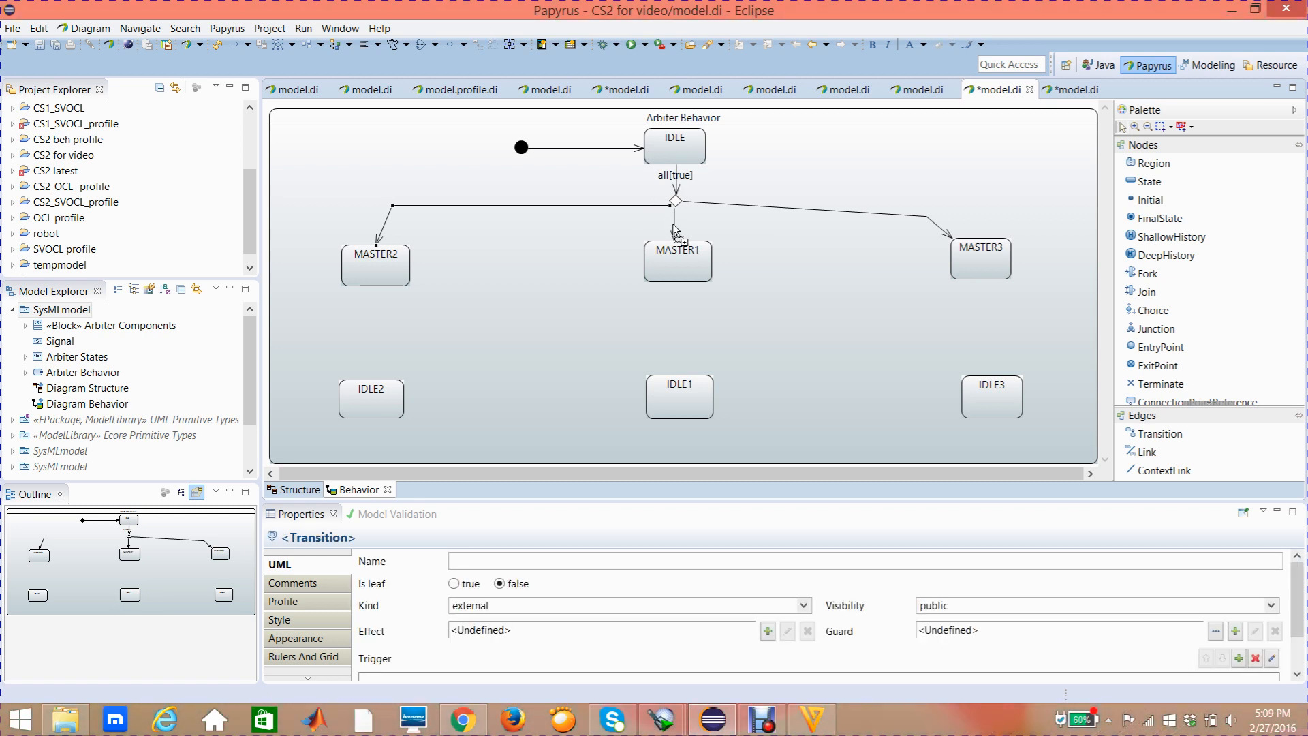
left_click(717, 205)
Add a trigger with the req1 flow port to the transition from the choice node to MASTER1
mouse_move(719, 211)
left_click(675, 228)
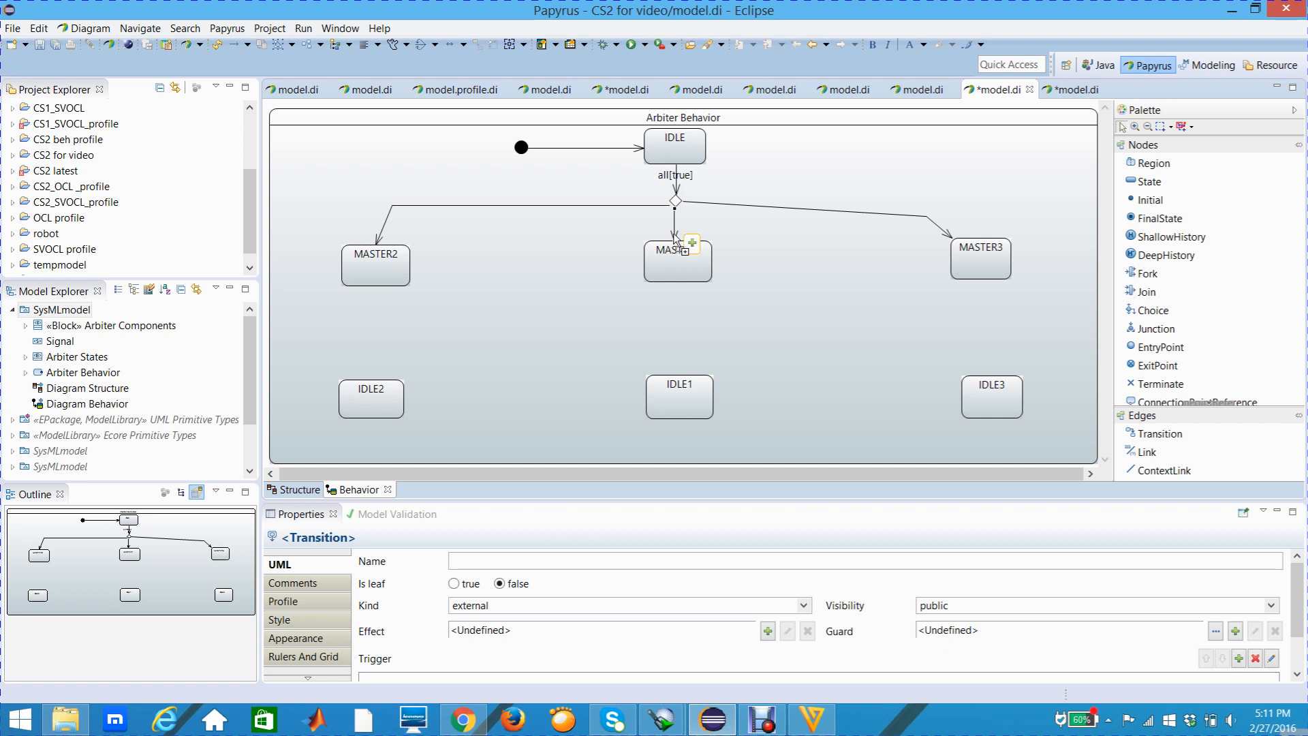
left_click(676, 240)
left_click(327, 568)
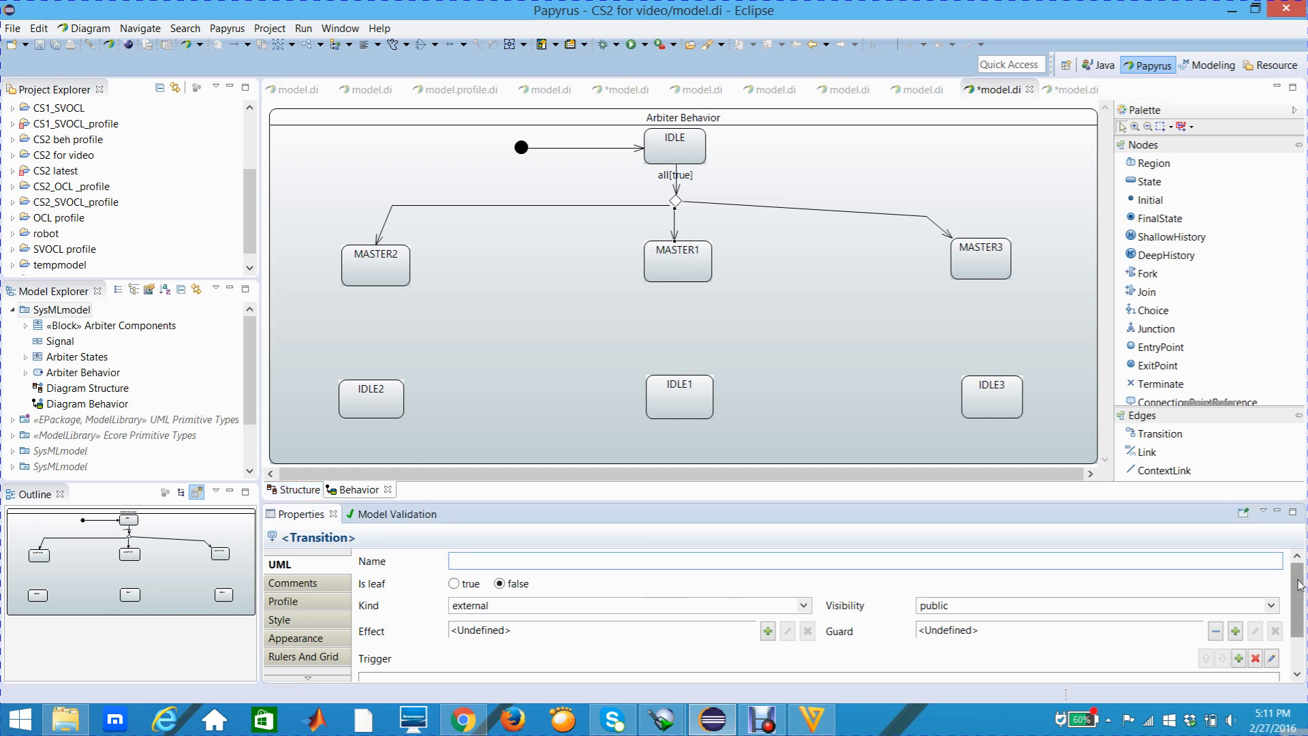
scroll(1298, 584, "down", 2)
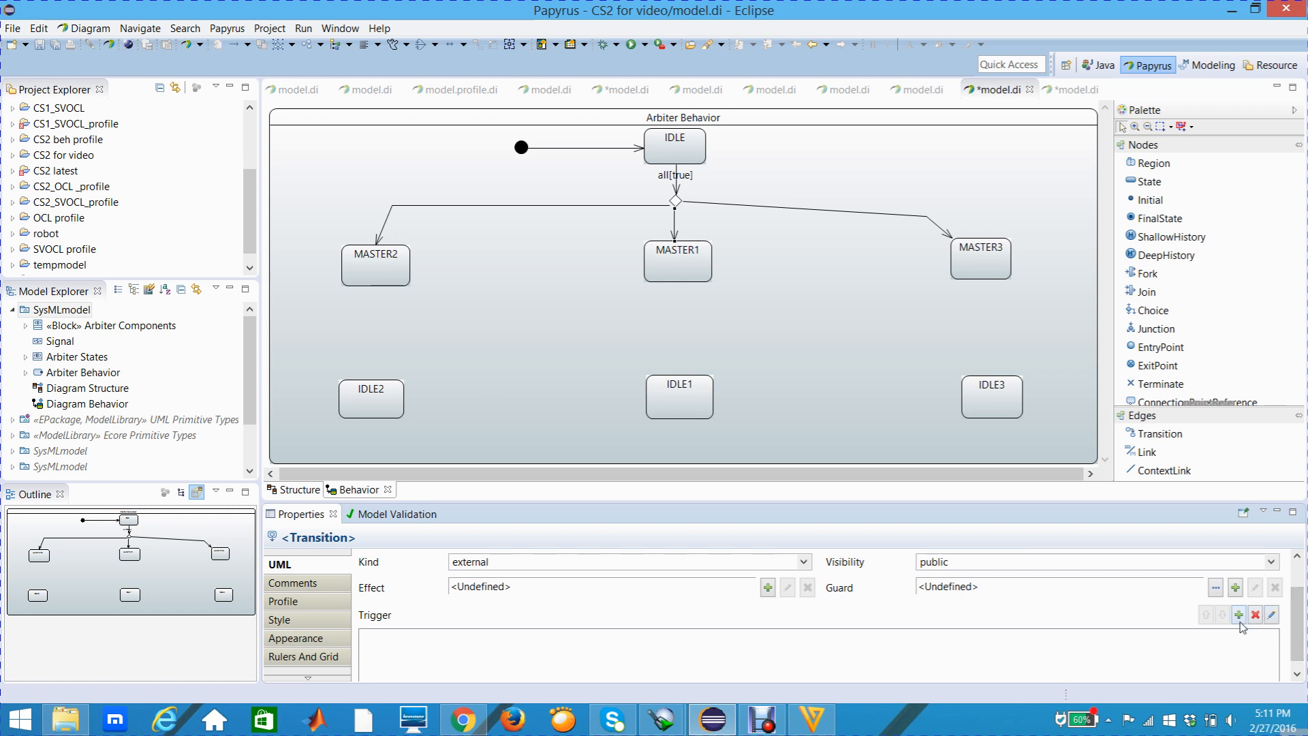
left_click(1240, 619)
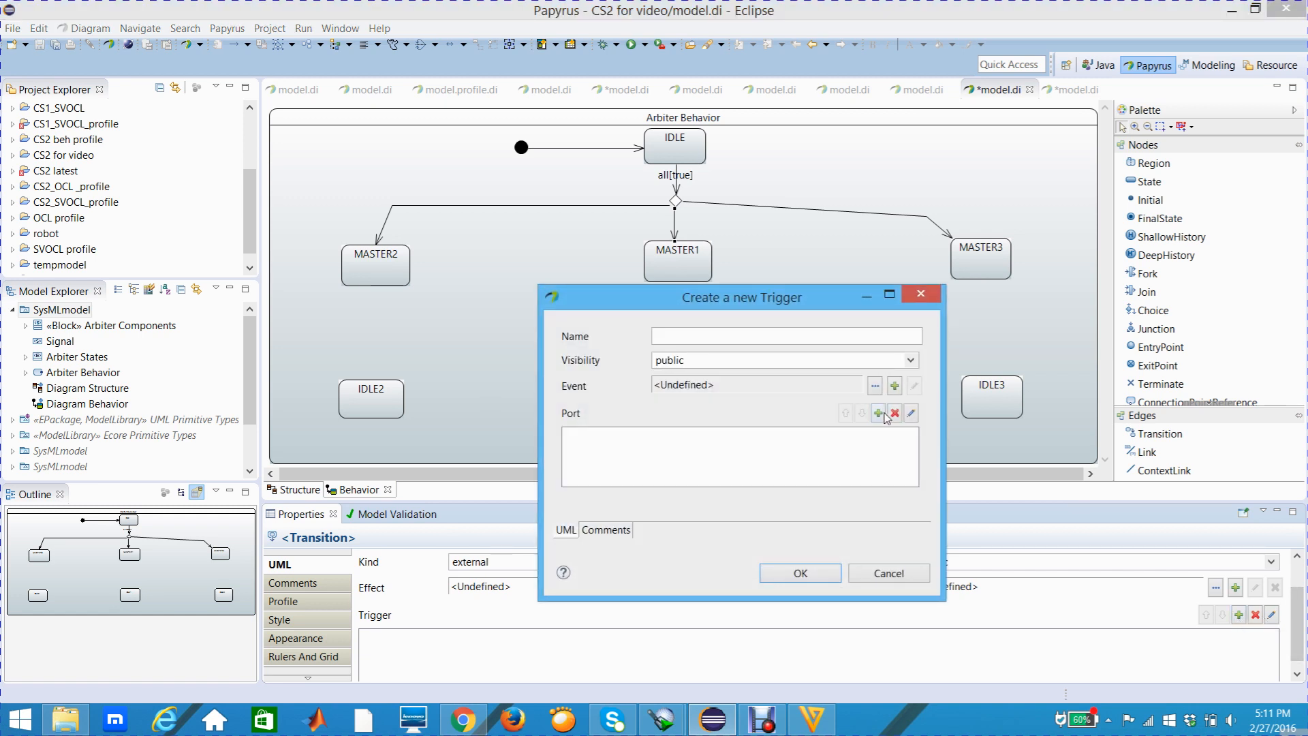
left_click(883, 417)
left_click(879, 413)
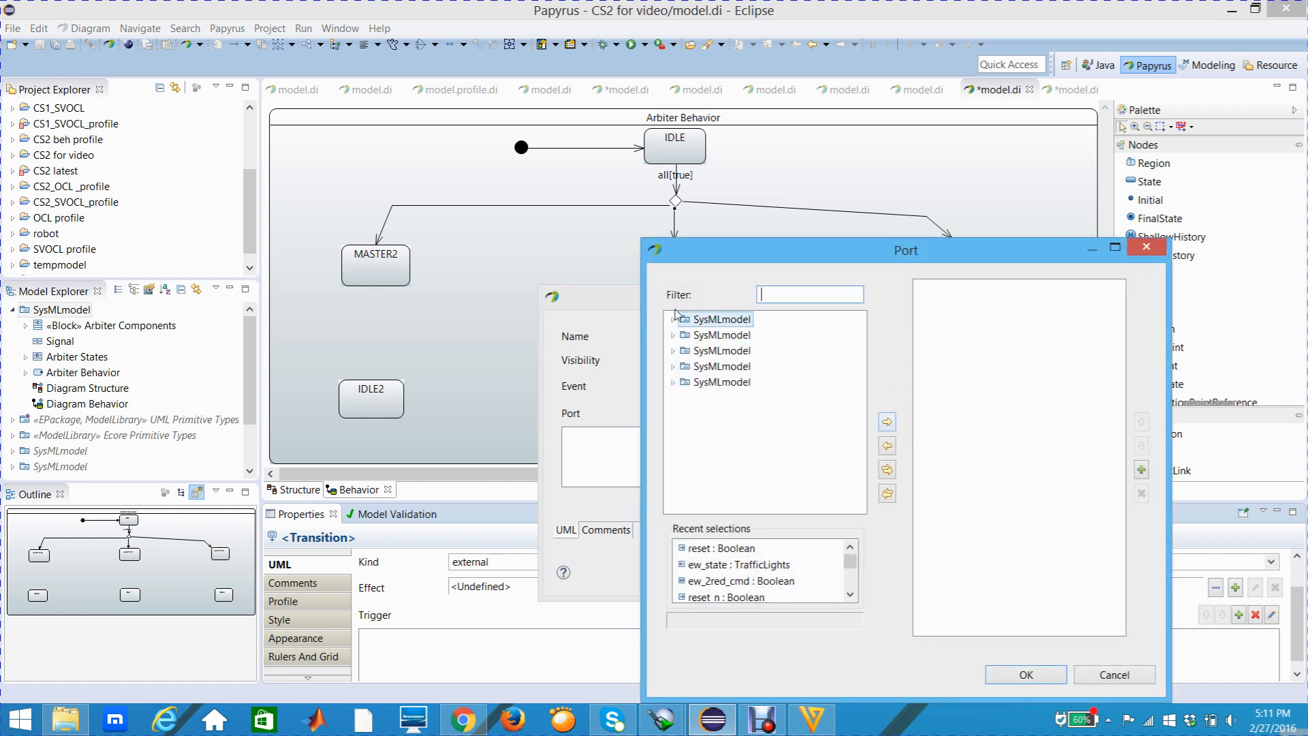
left_click(673, 319)
left_click(685, 335)
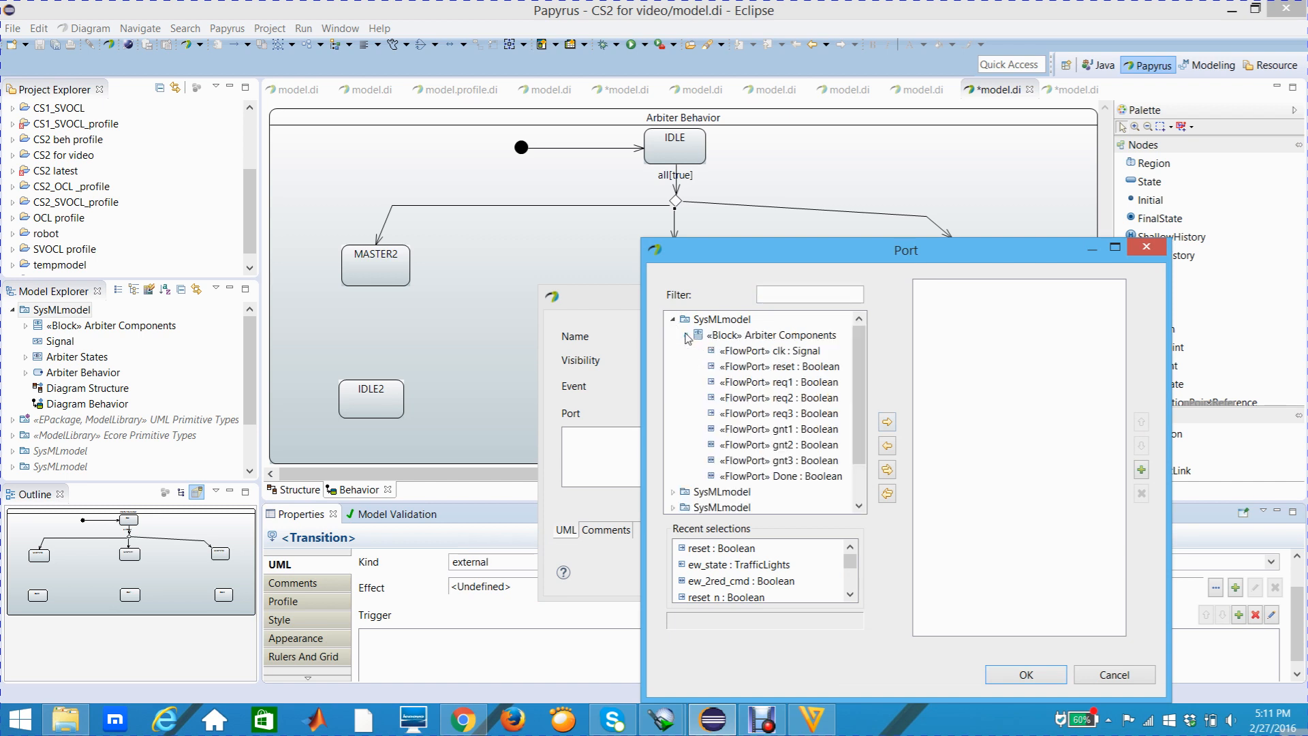
left_click(775, 368)
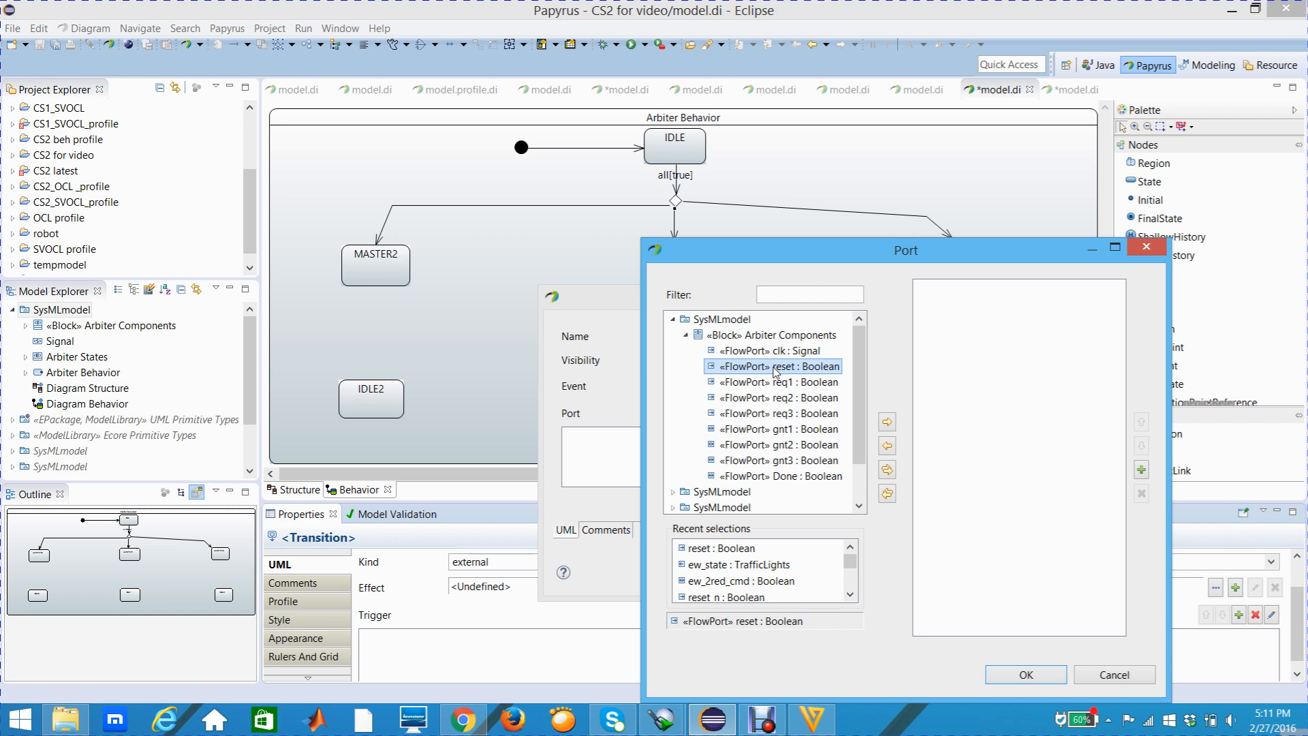
left_click(779, 383)
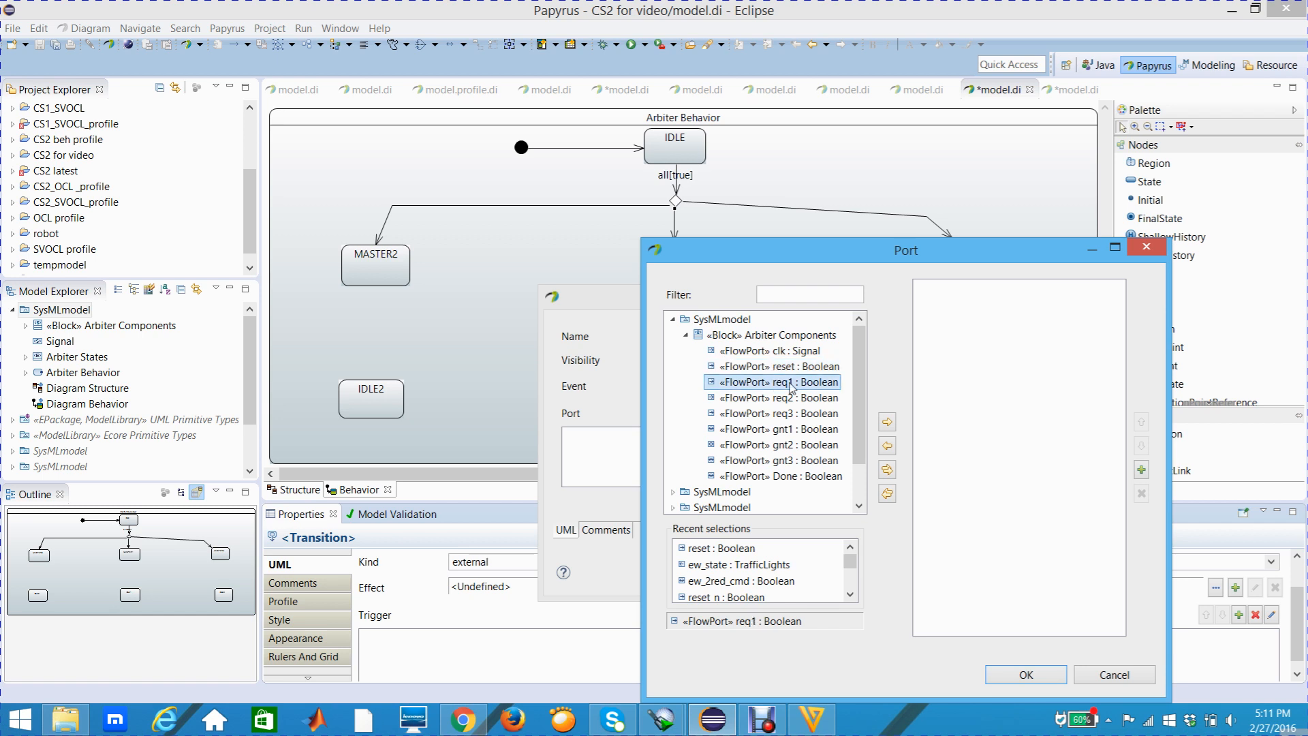
left_click(886, 422)
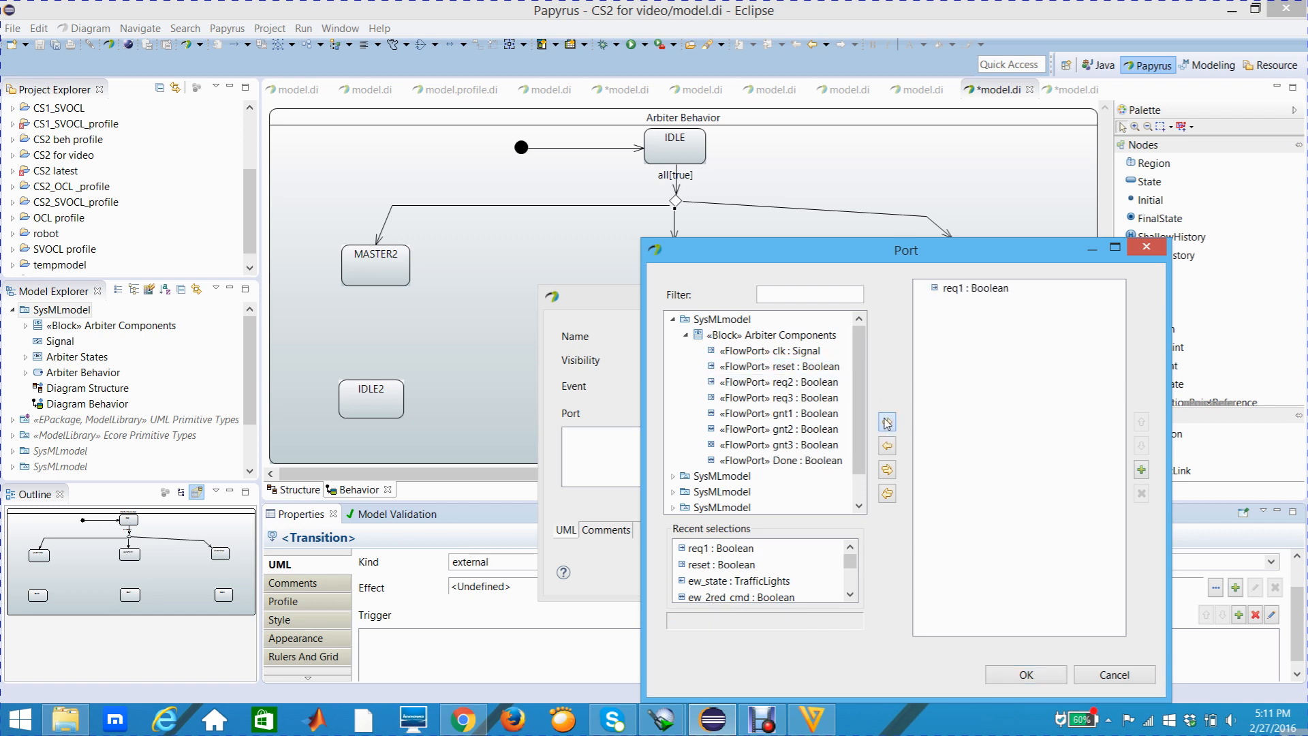
left_click(1025, 674)
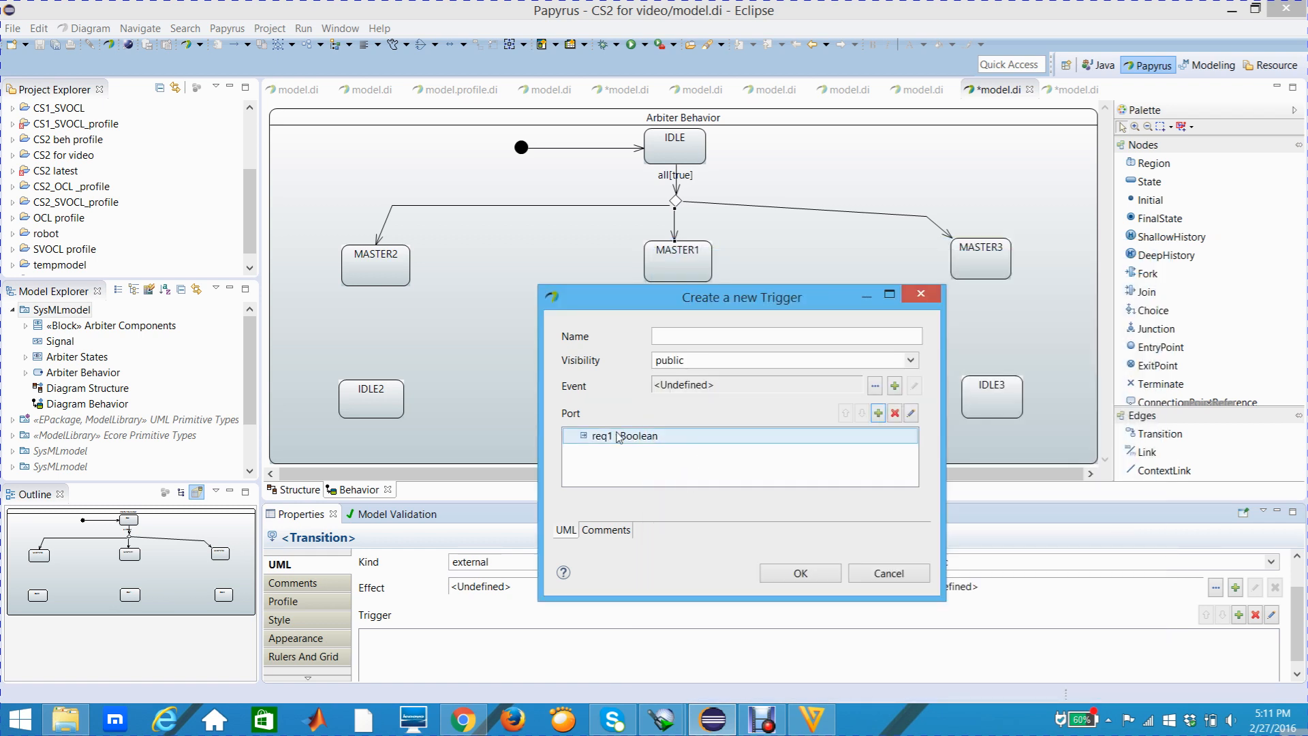
left_click(785, 572)
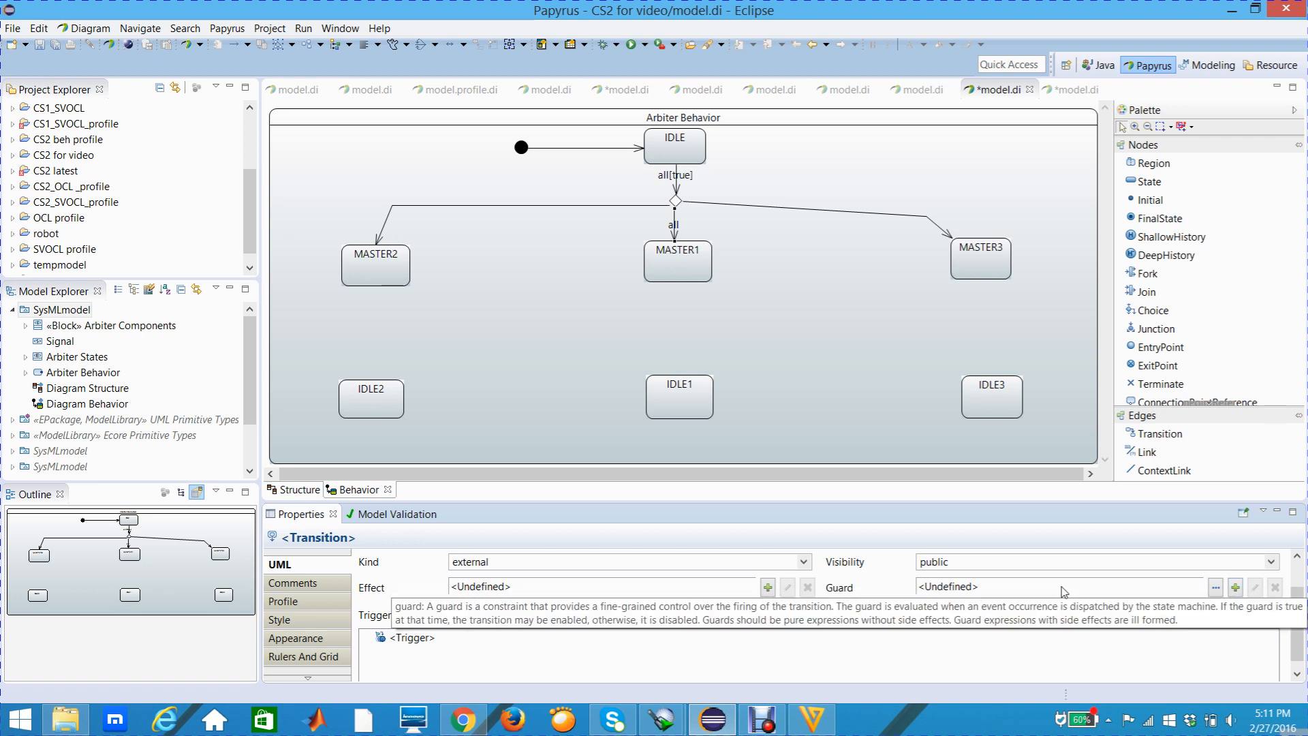
Create a Constraint guard for the choice-to-MASTER1 transition with the req1 flow port as its constrained element
left_click(1234, 588)
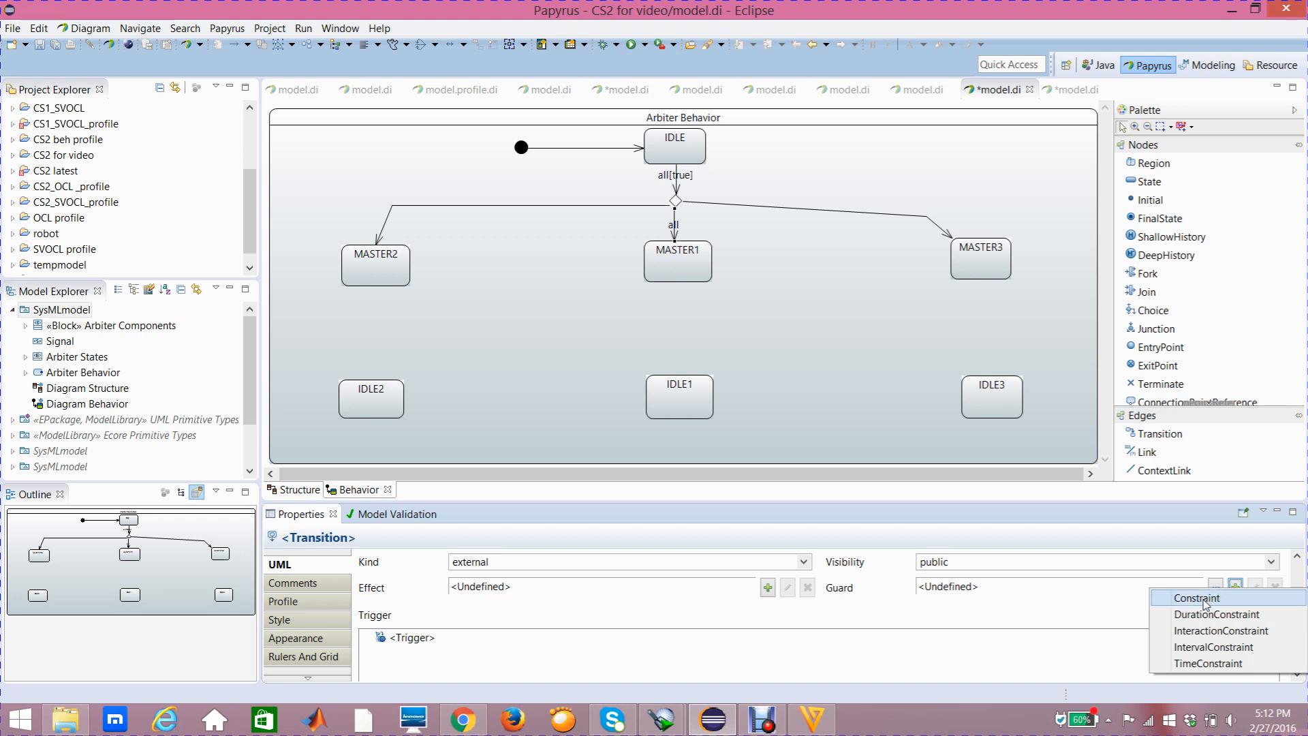
left_click(1203, 600)
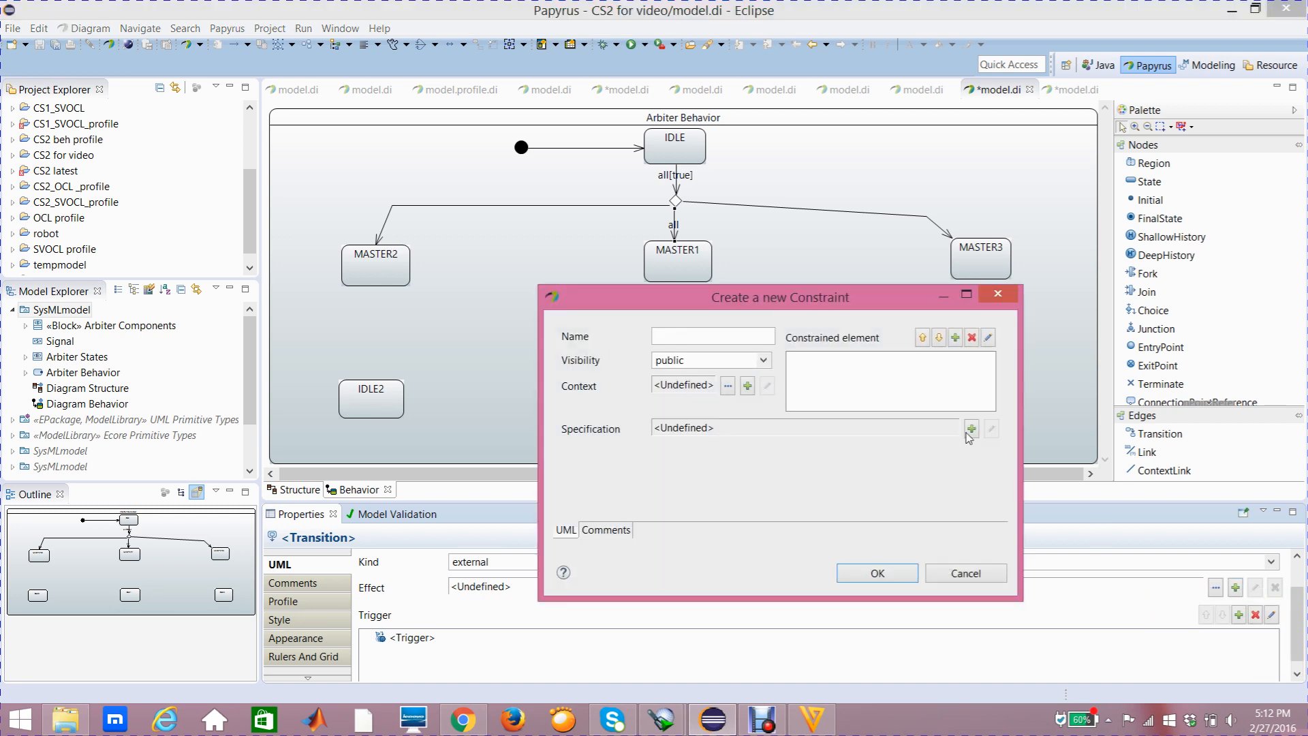
left_click(955, 337)
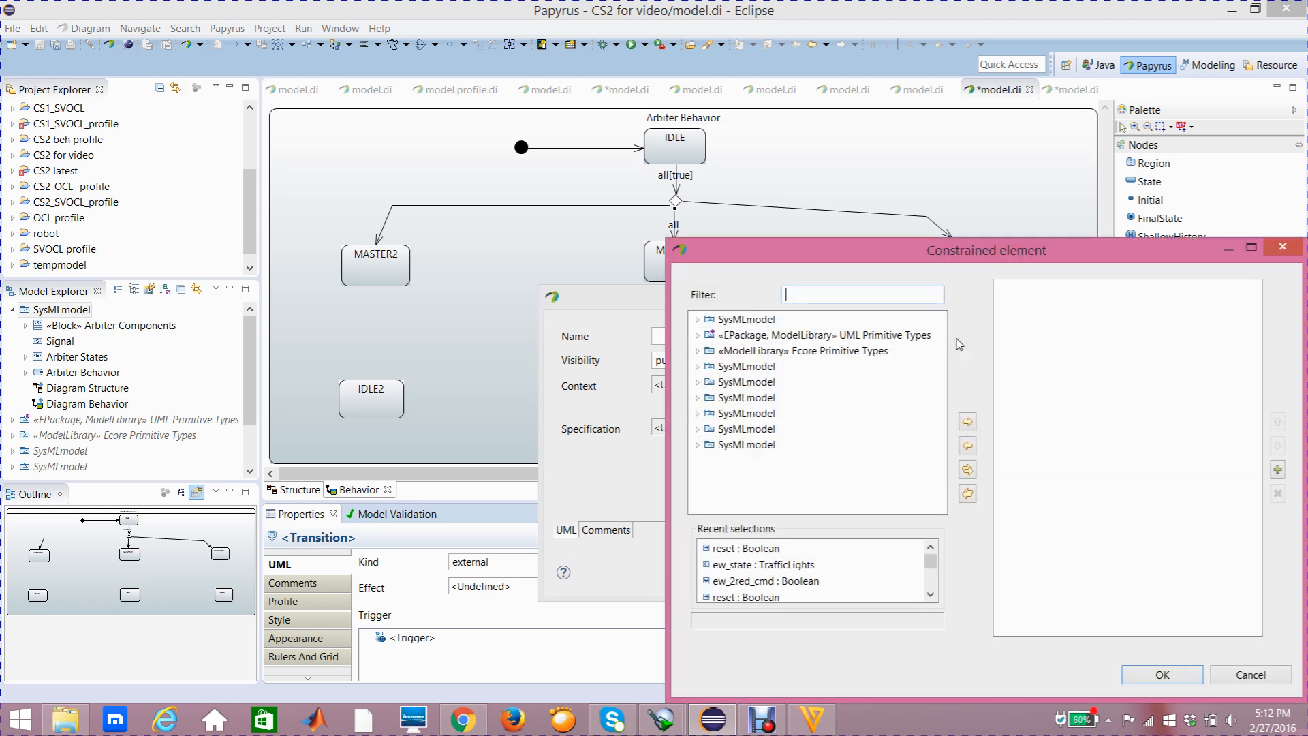
left_click(698, 319)
left_click(711, 334)
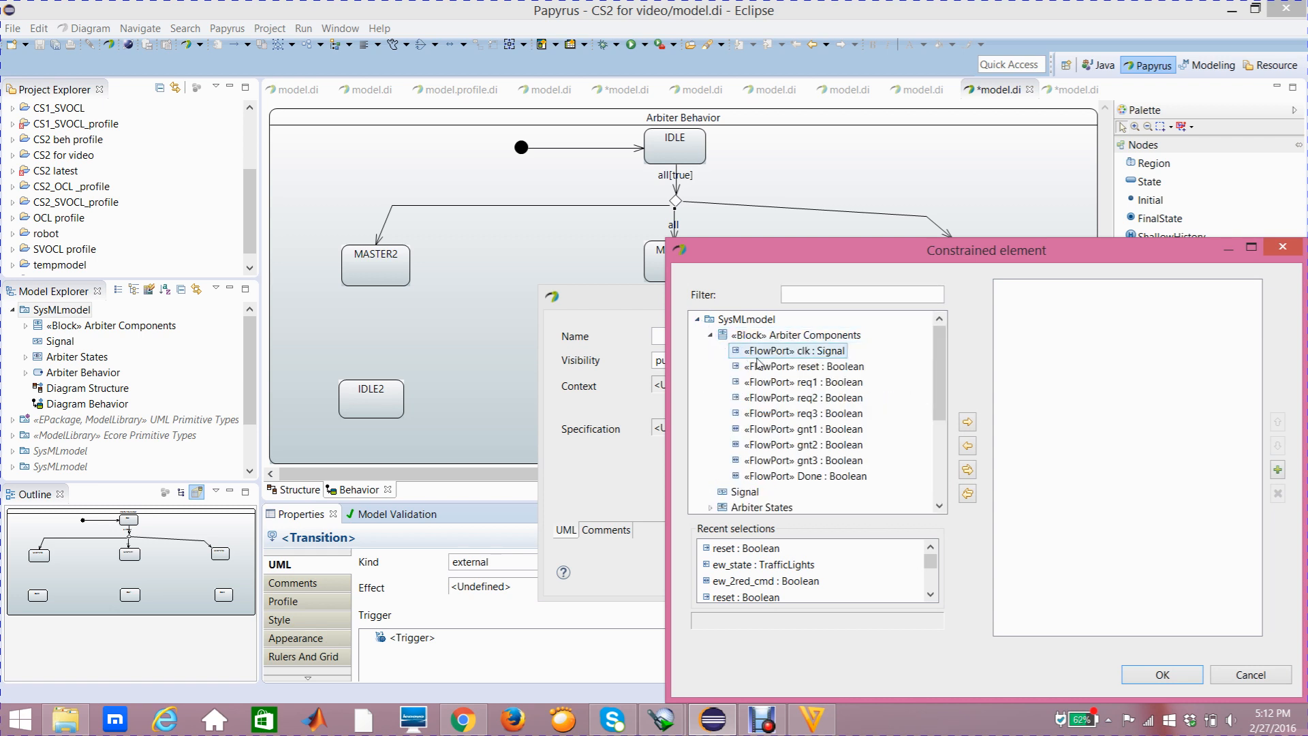
left_click(783, 381)
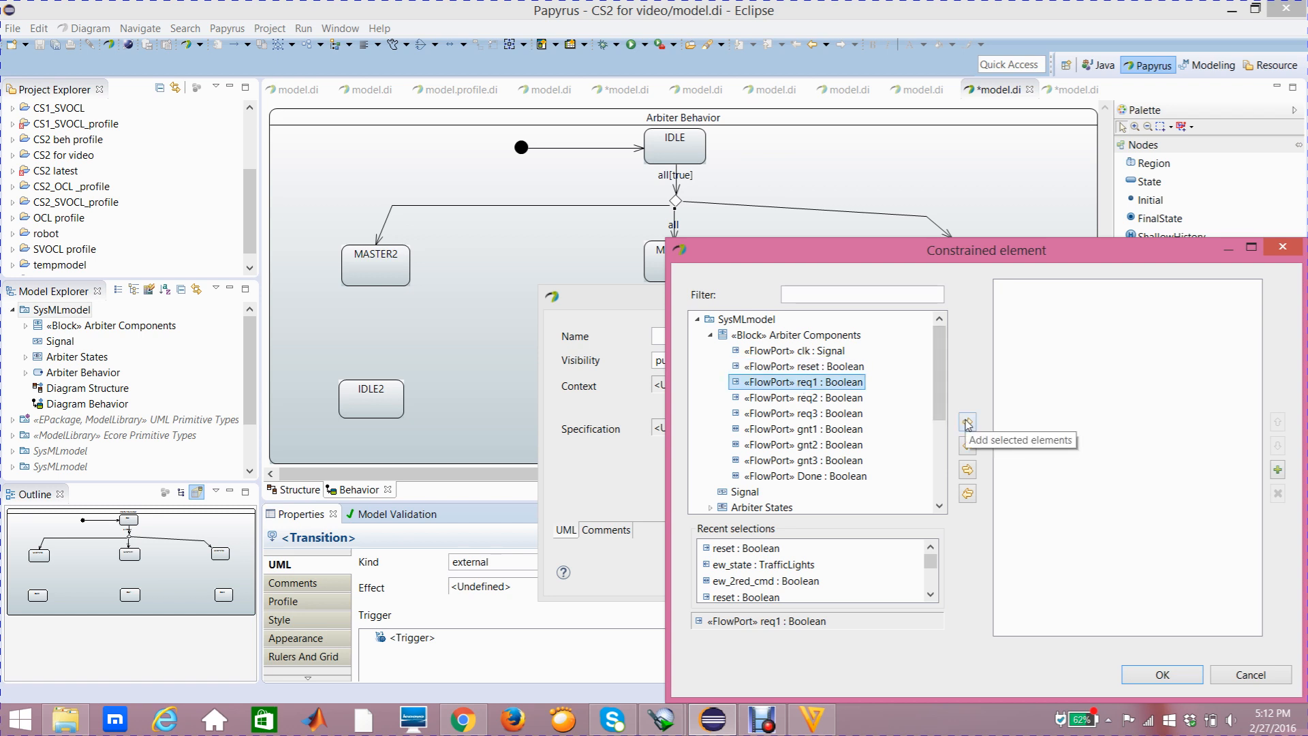
left_click(967, 422)
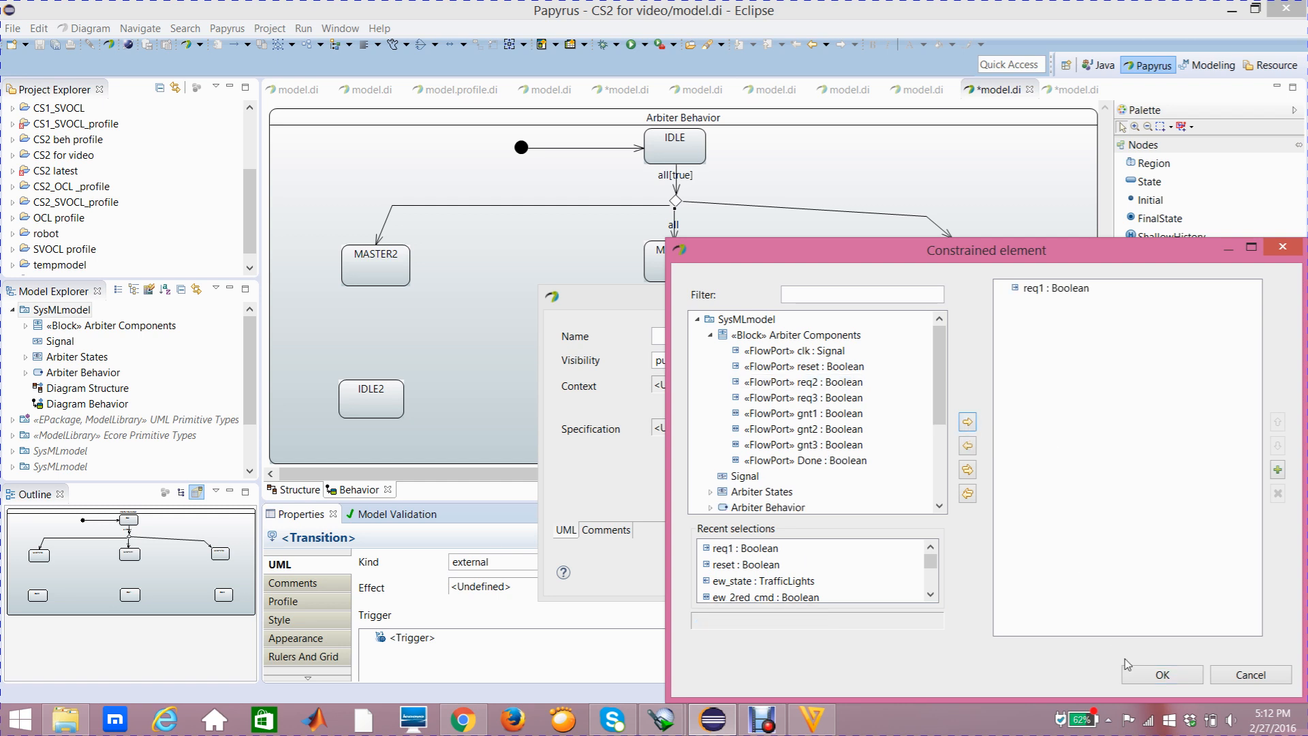
left_click(1139, 676)
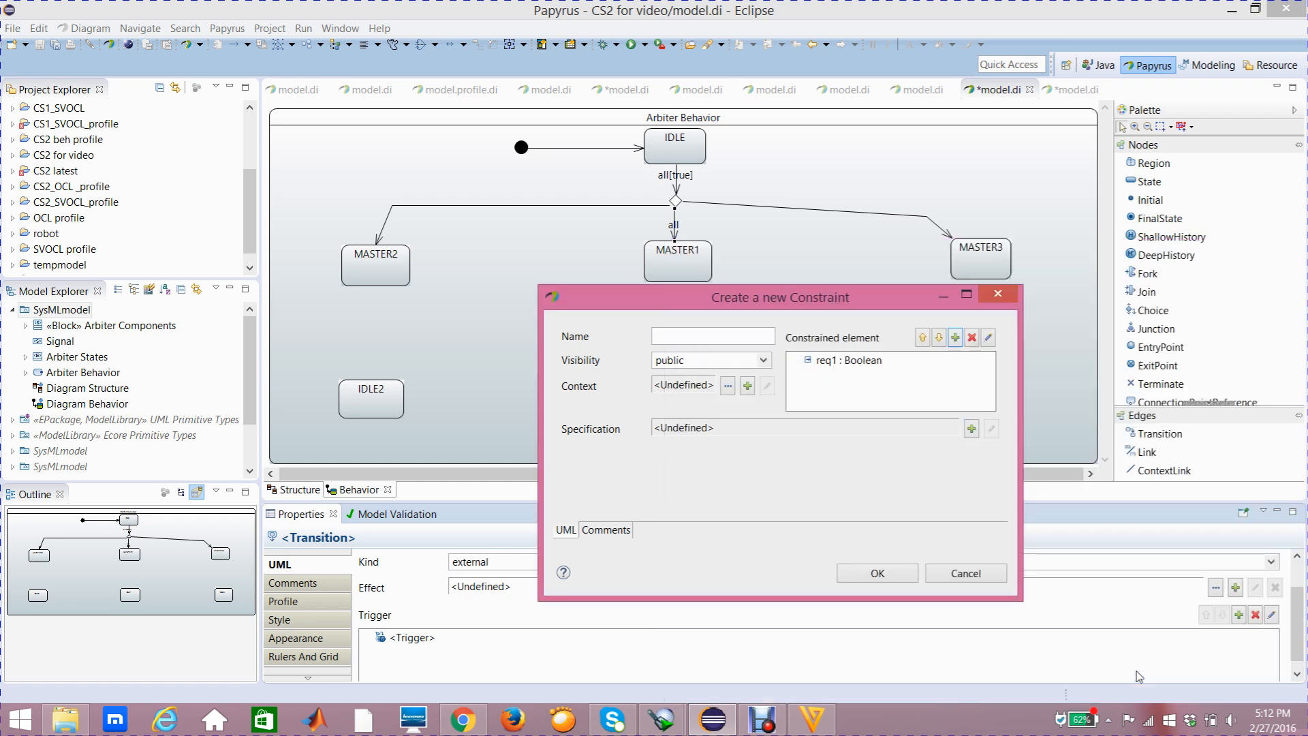
Specify the guard constraint as a LiteralBoolean with value false and apply it to the transition
left_click(971, 428)
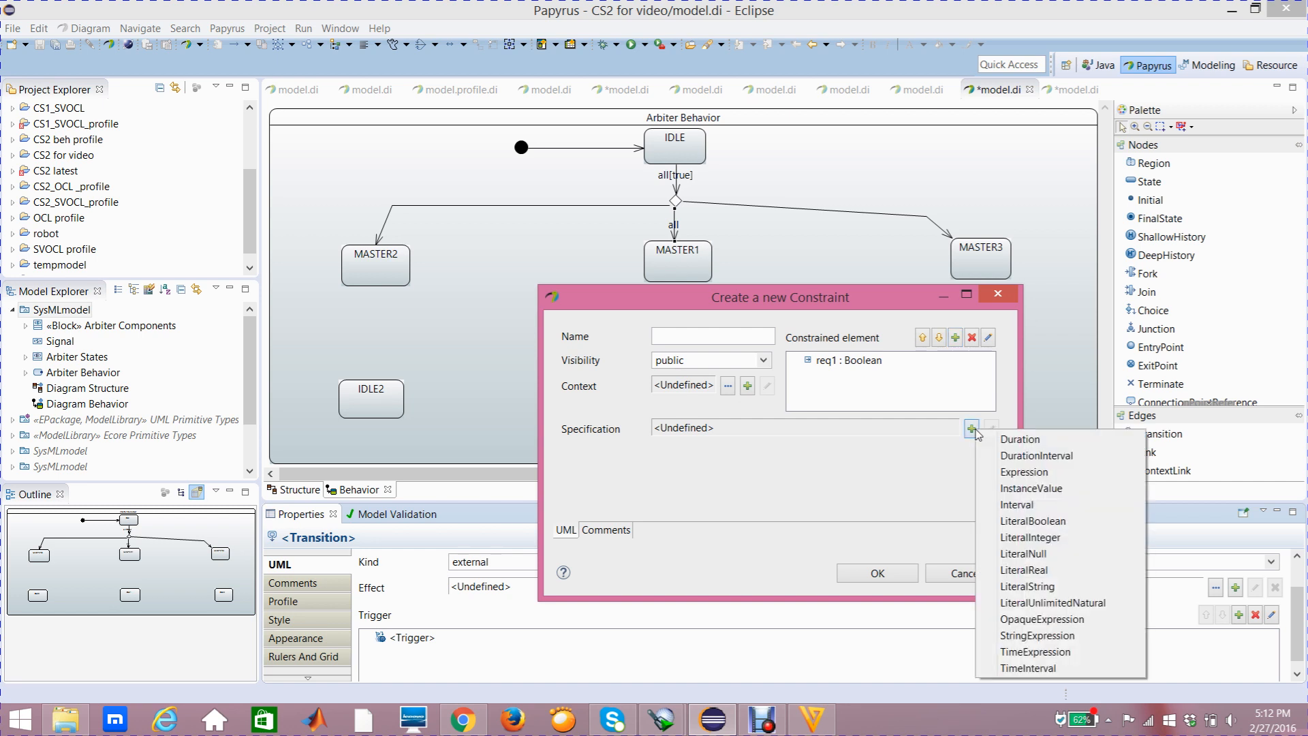
left_click(1009, 522)
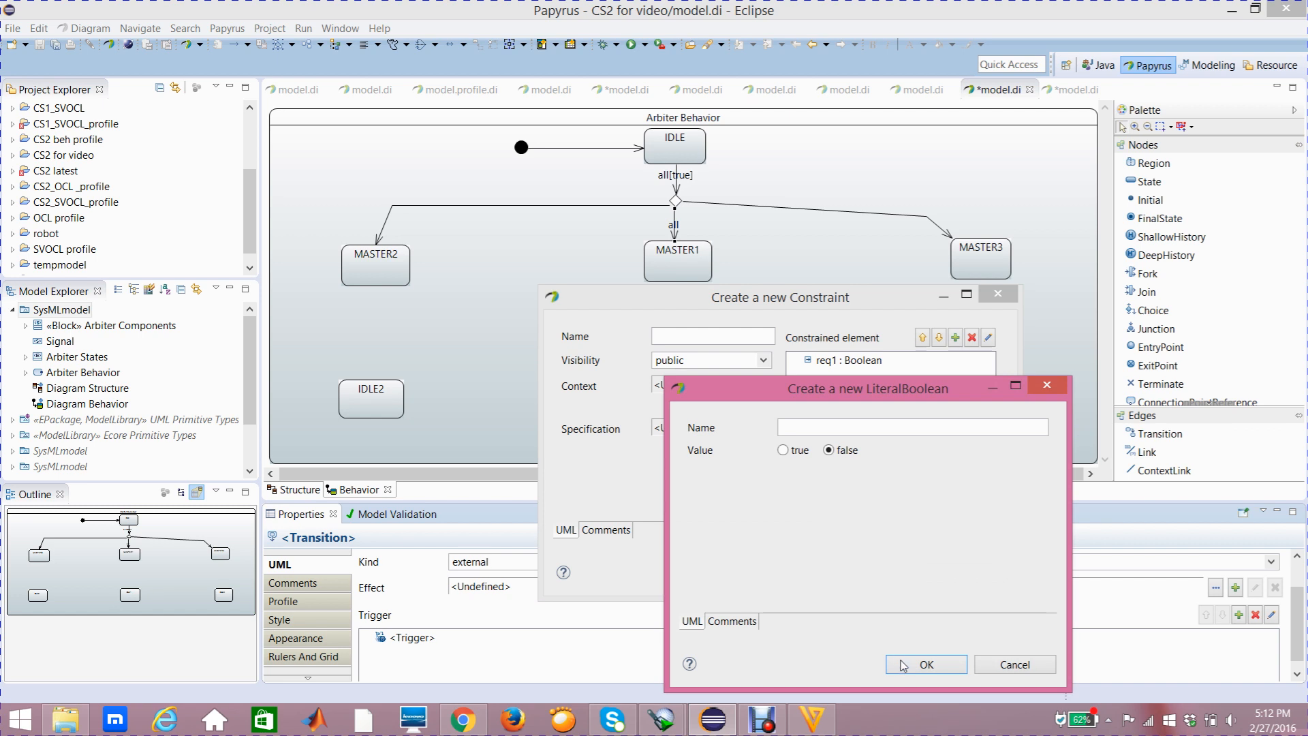
left_click(925, 664)
left_click(879, 574)
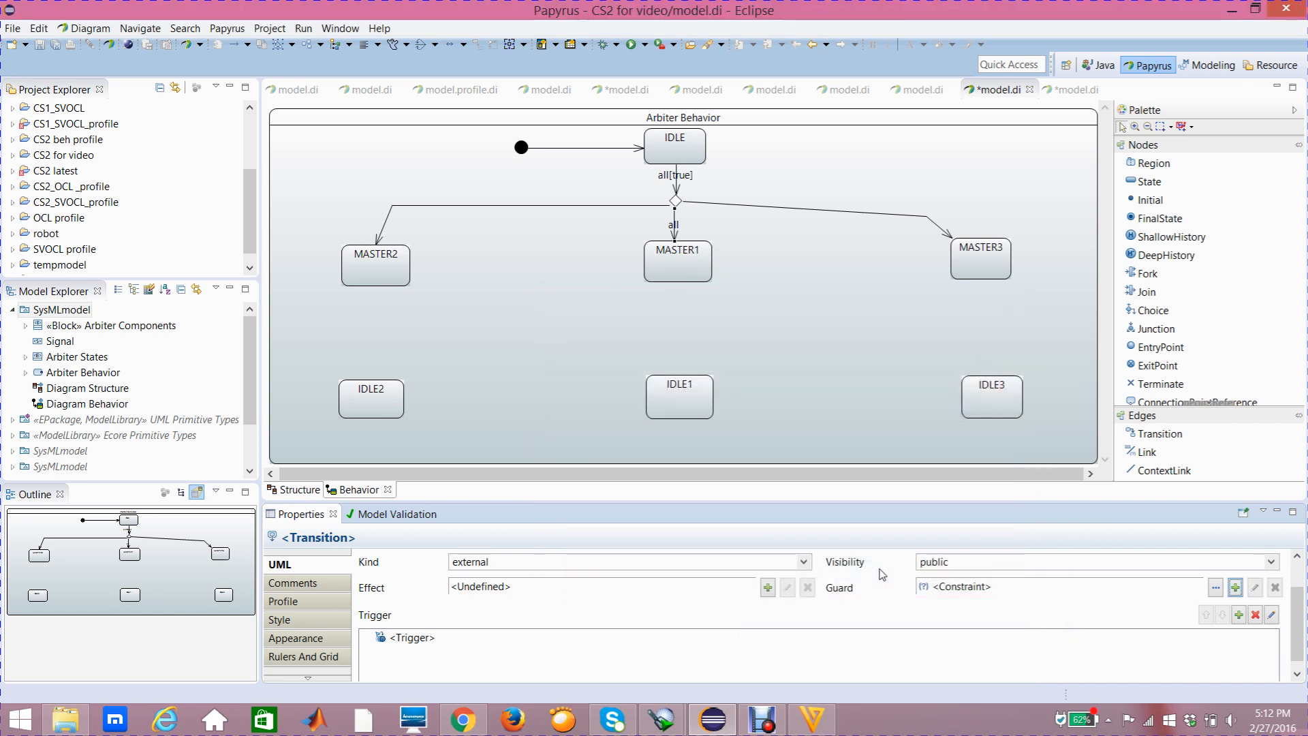
left_click(836, 359)
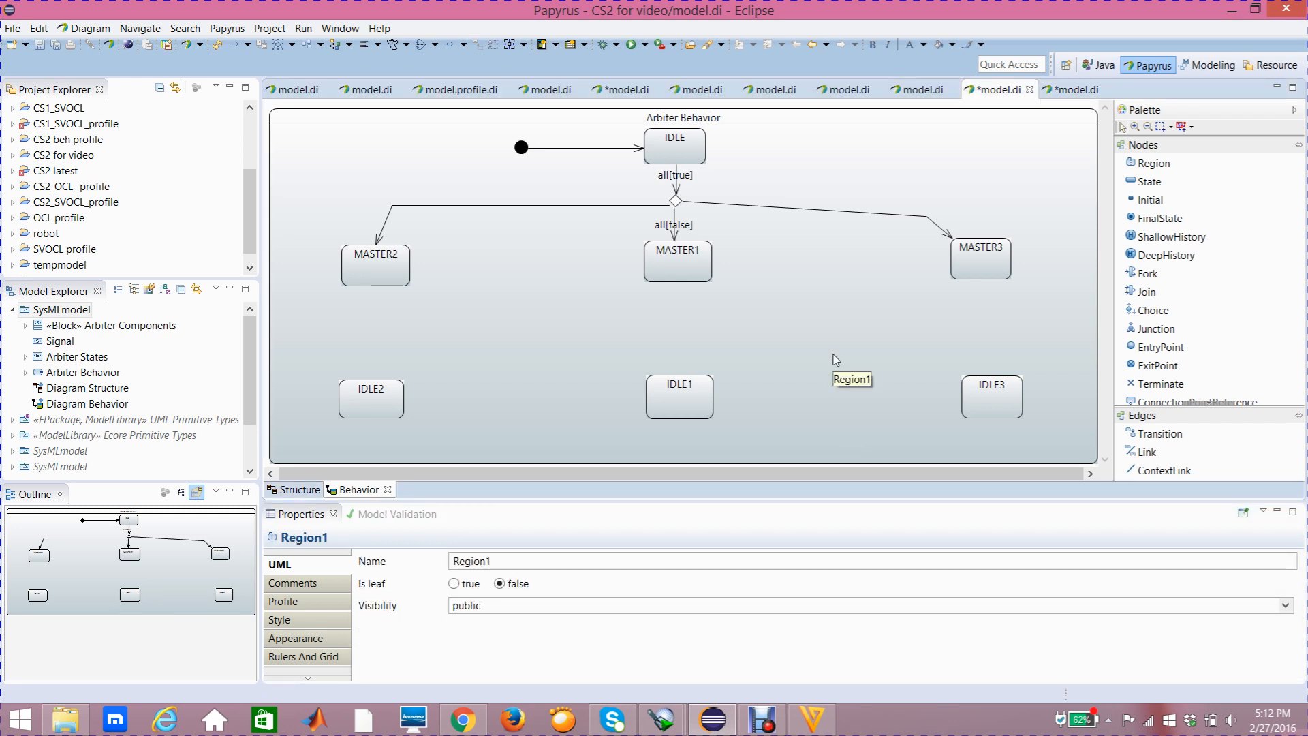
Open the Structure diagram and examine the request and grant flow ports of the Arbiter Components block
mouse_move(835, 359)
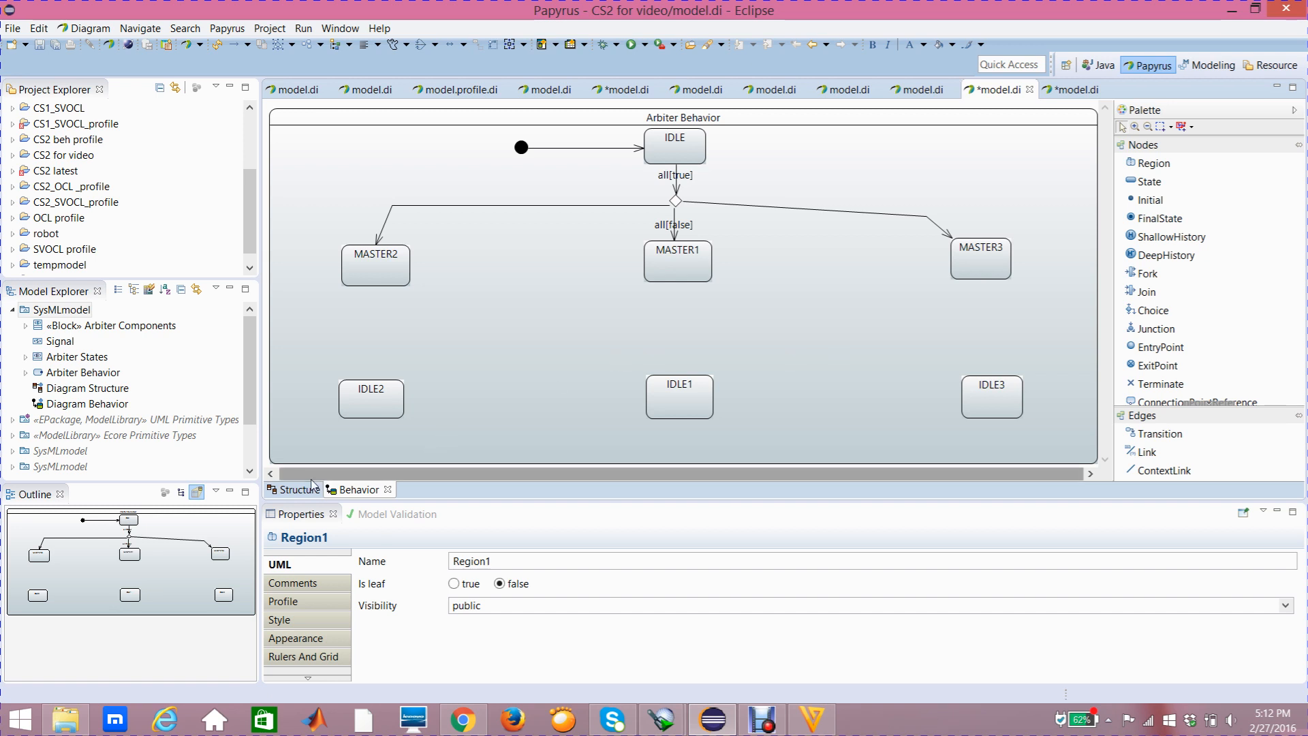
mouse_move(303, 494)
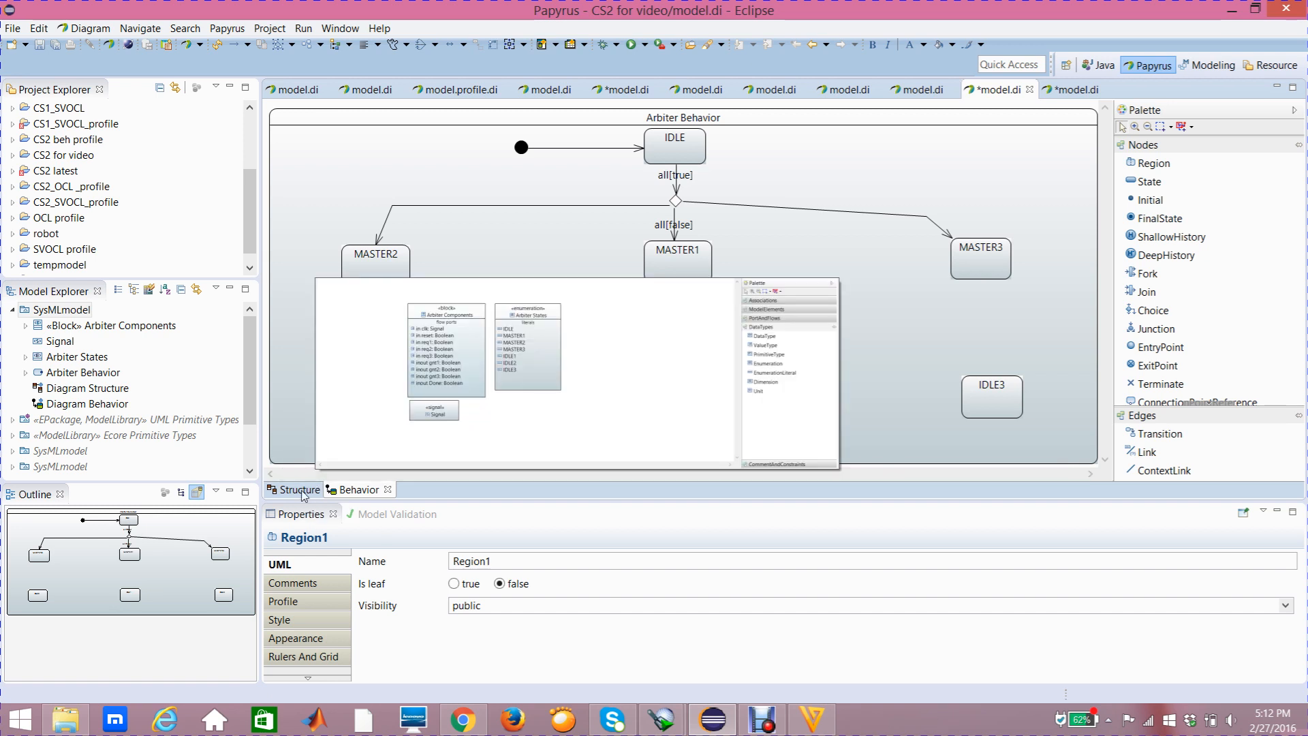
left_click(303, 491)
left_click(502, 247)
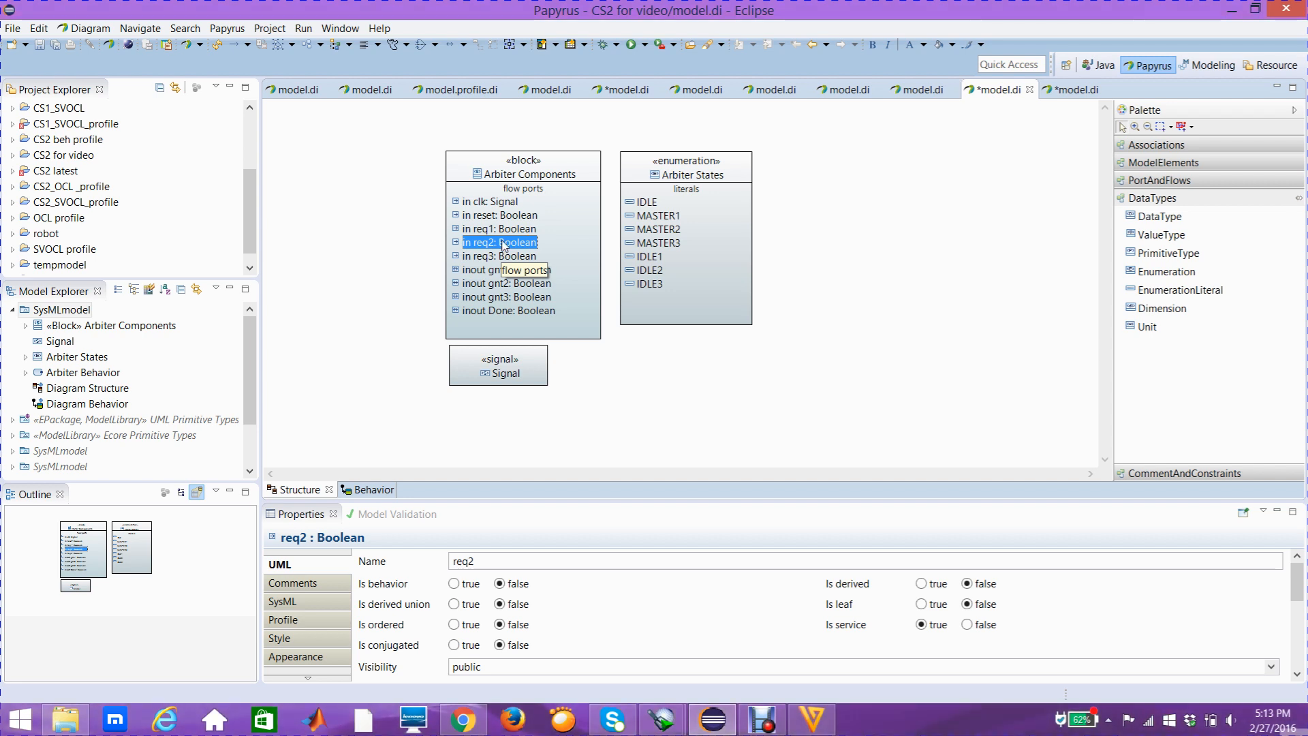
left_click(503, 233)
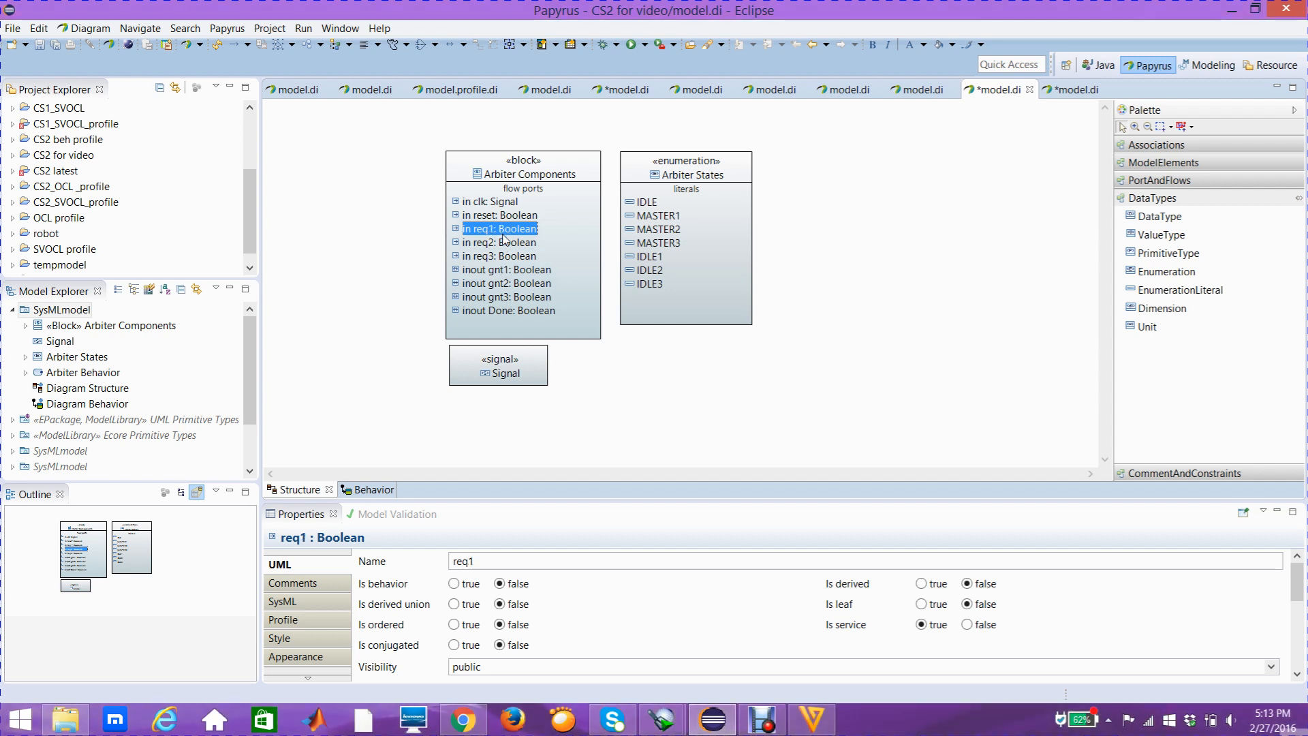
left_click(498, 247)
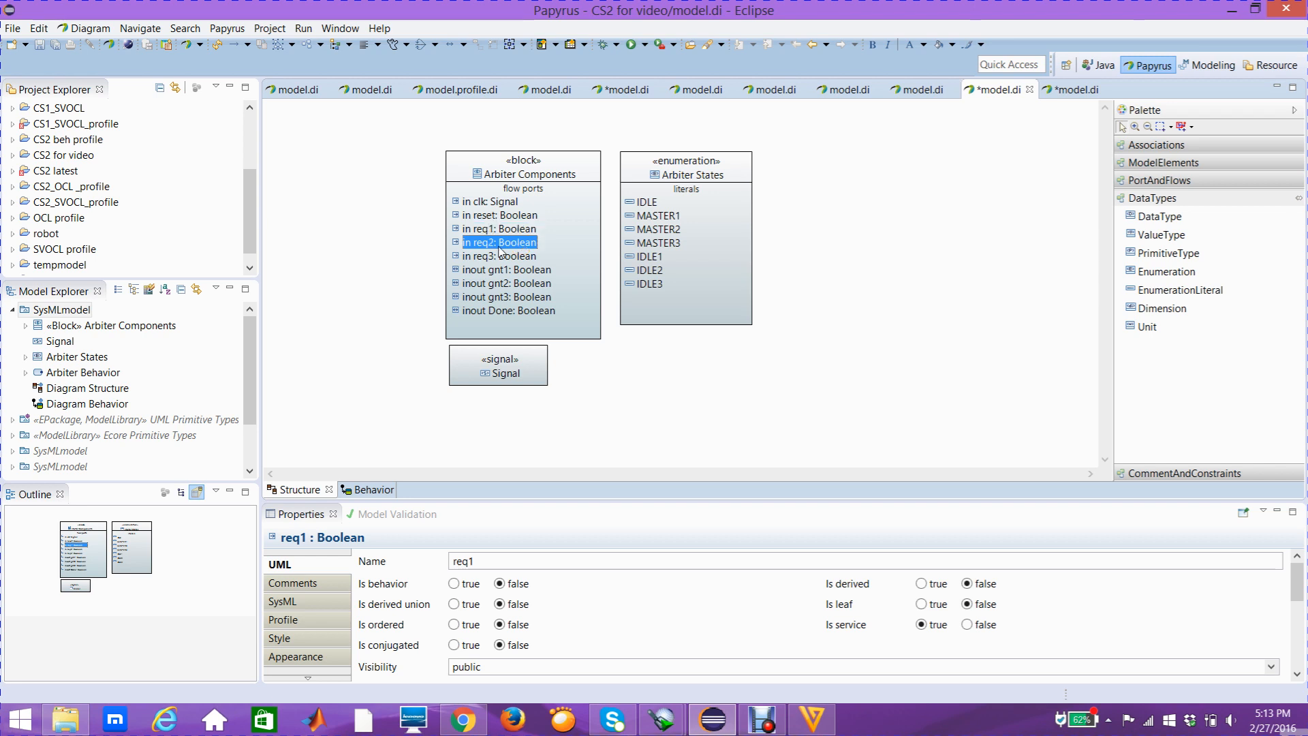
left_click(502, 259)
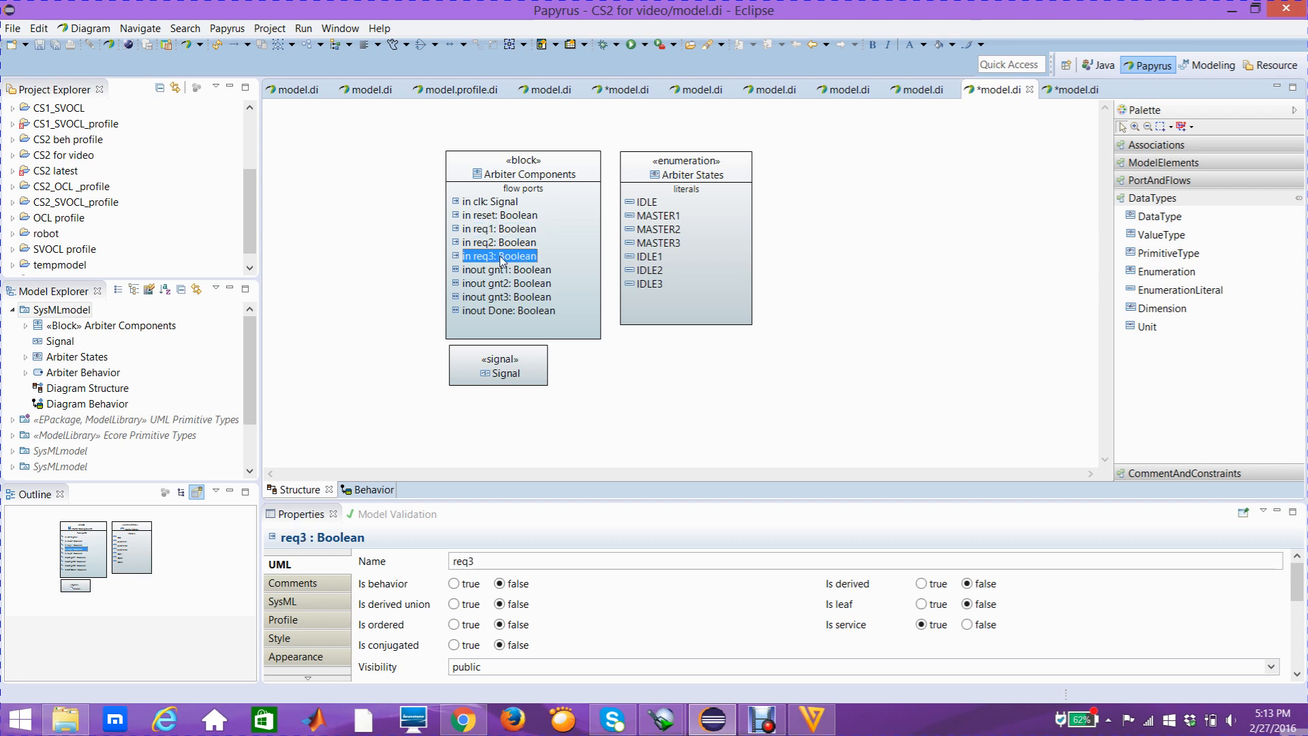
mouse_move(500, 259)
left_click(499, 244)
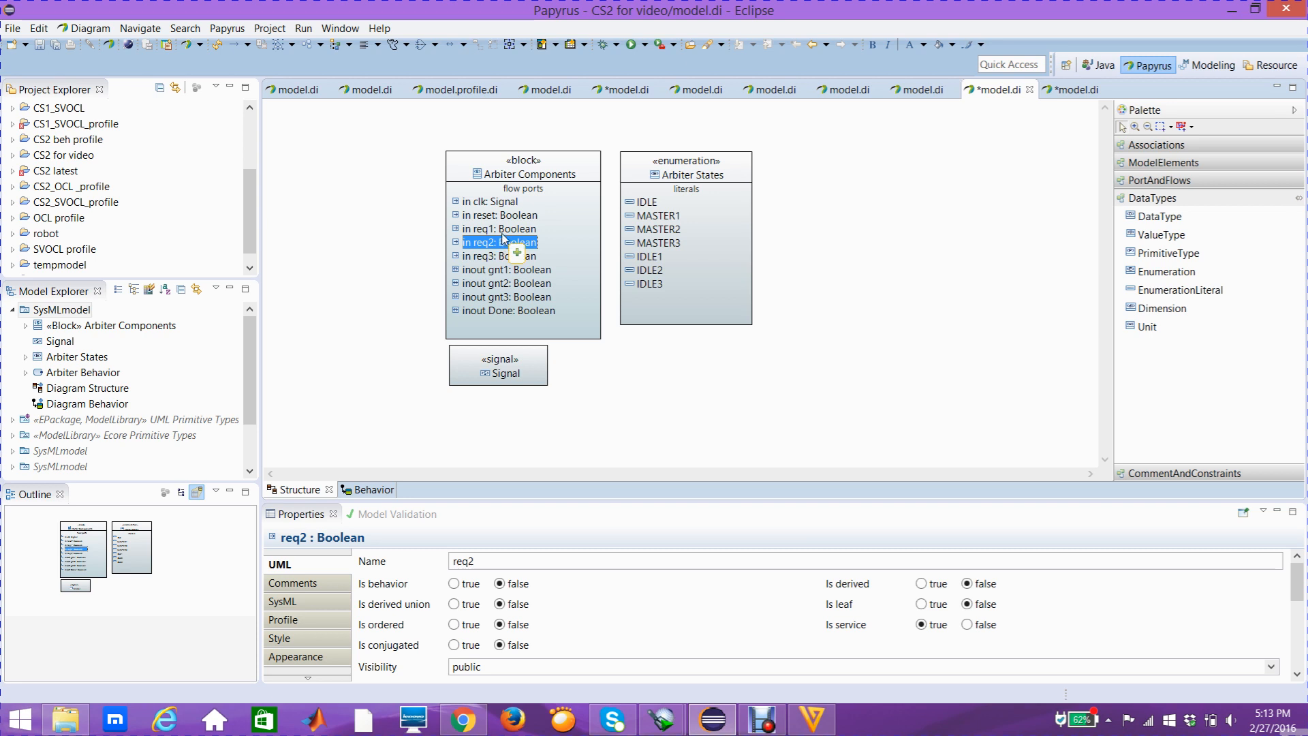
left_click(501, 232)
left_click(502, 244)
left_click(508, 269)
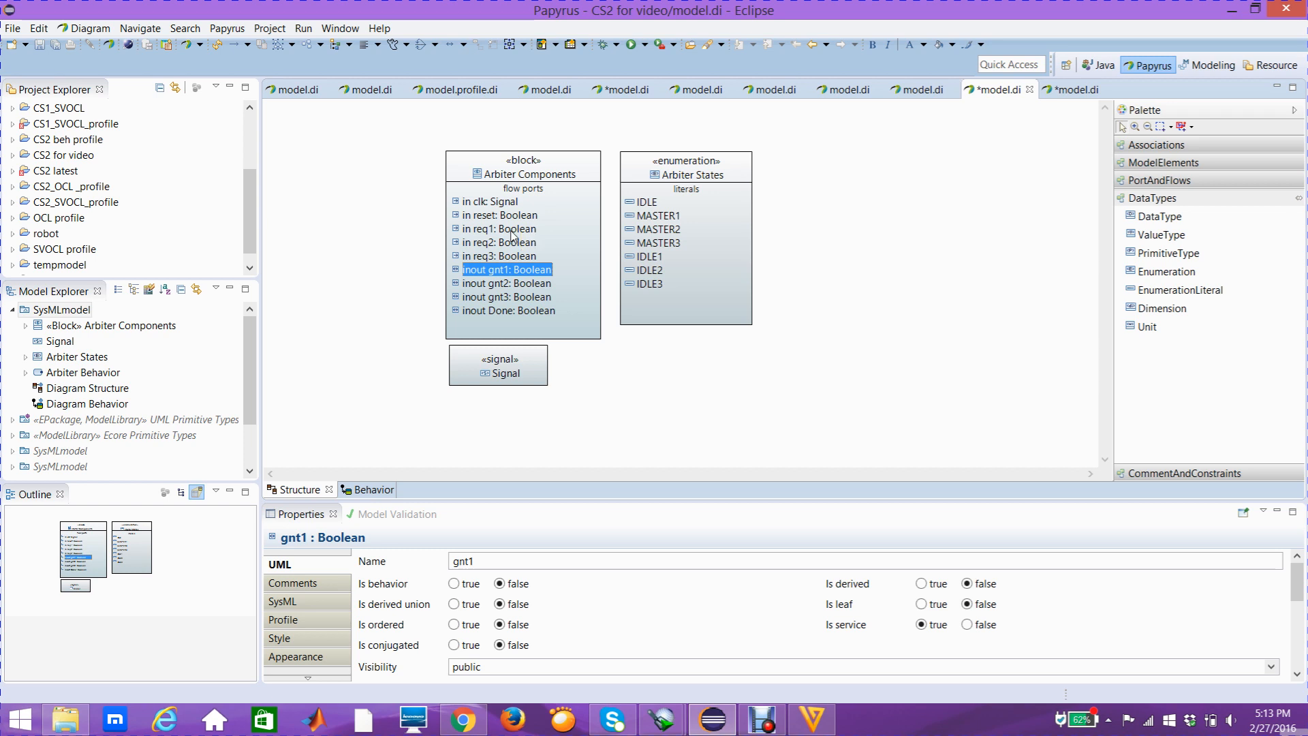
Give the req1 flow port of the Arbiter Components block a LiteralBoolean default value of true
left_click(511, 231)
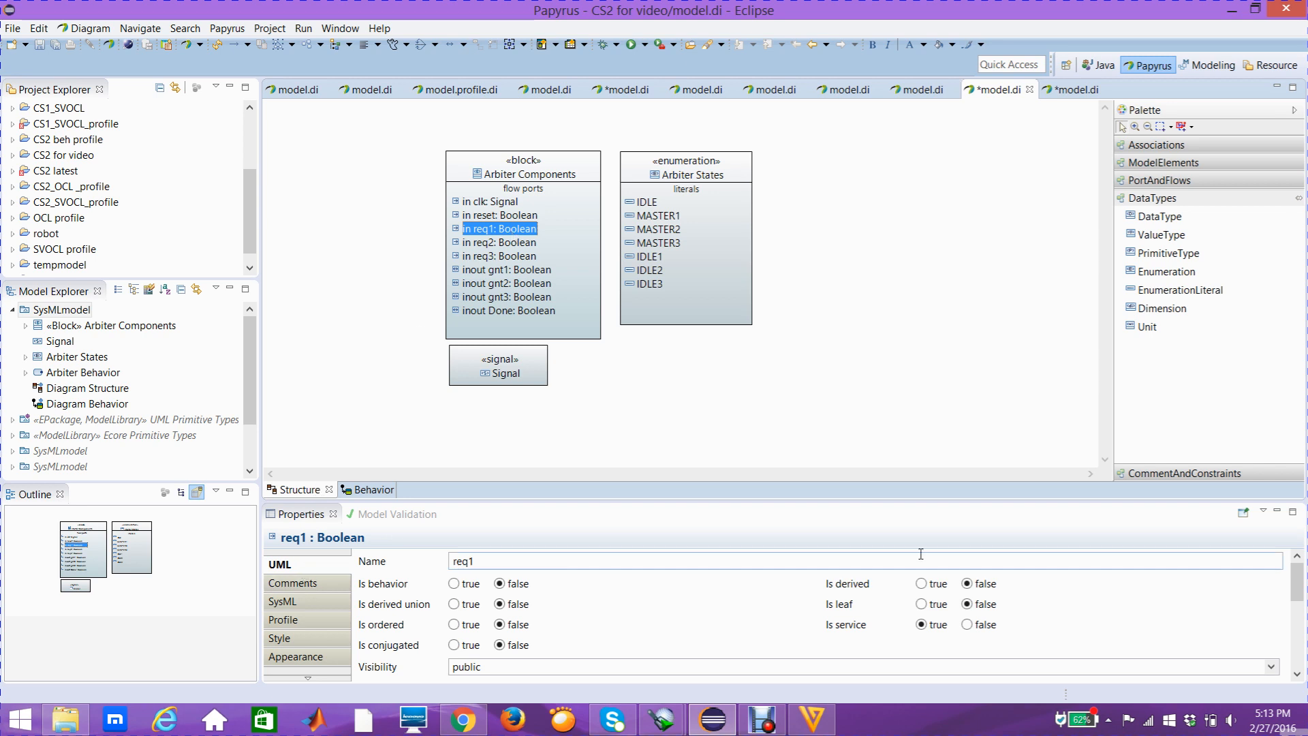
left_click_drag(1300, 575, 1299, 591)
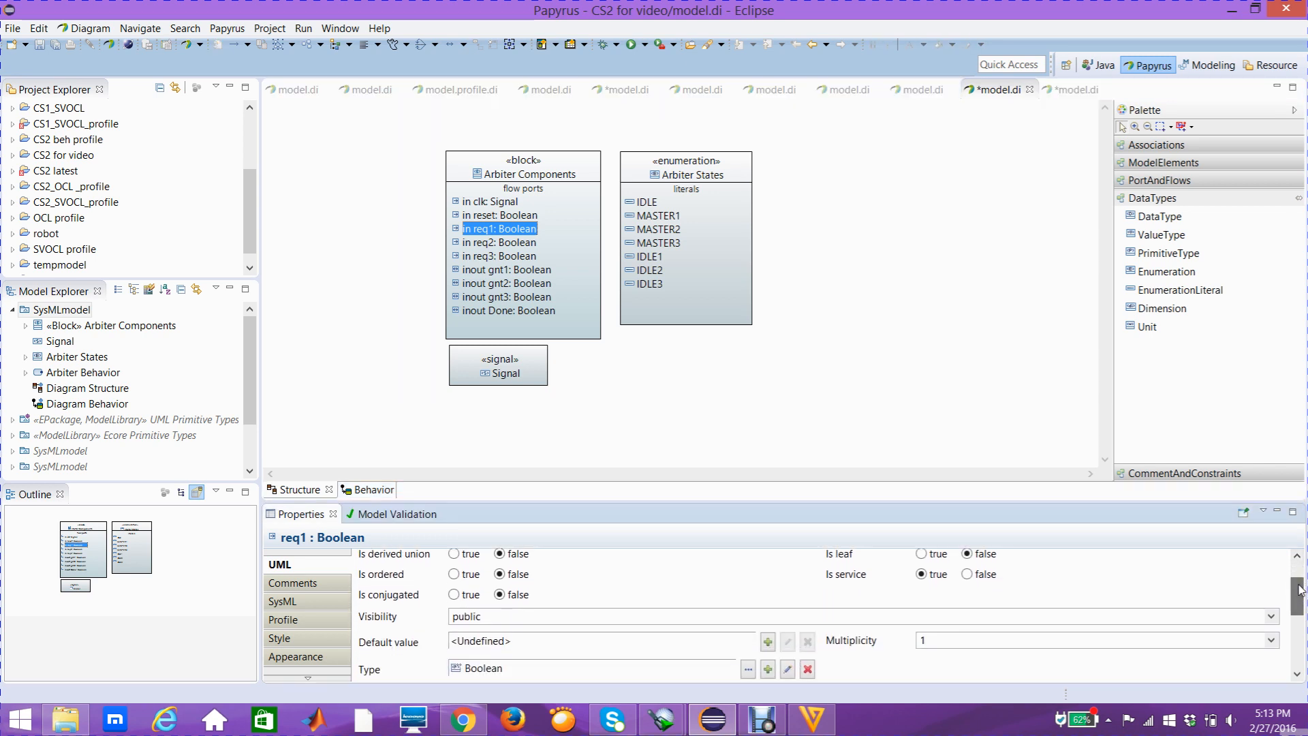
left_click(768, 642)
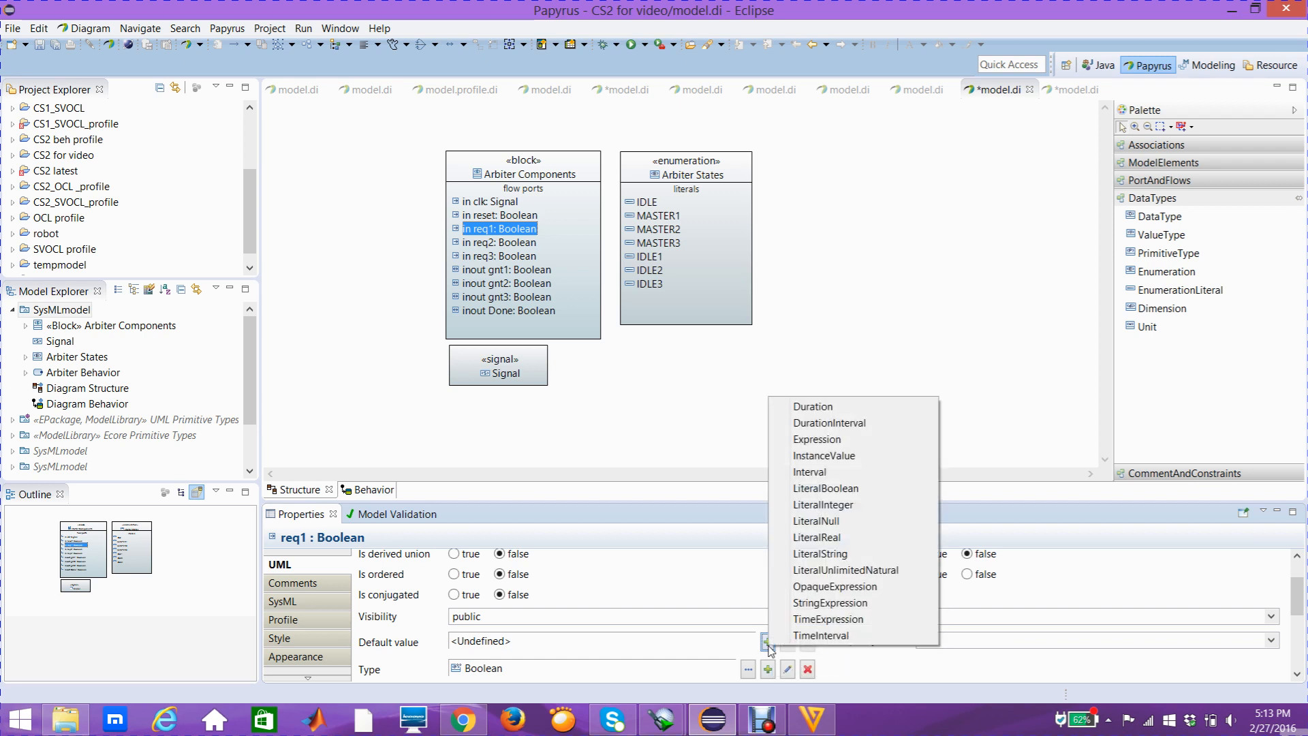
left_click(826, 488)
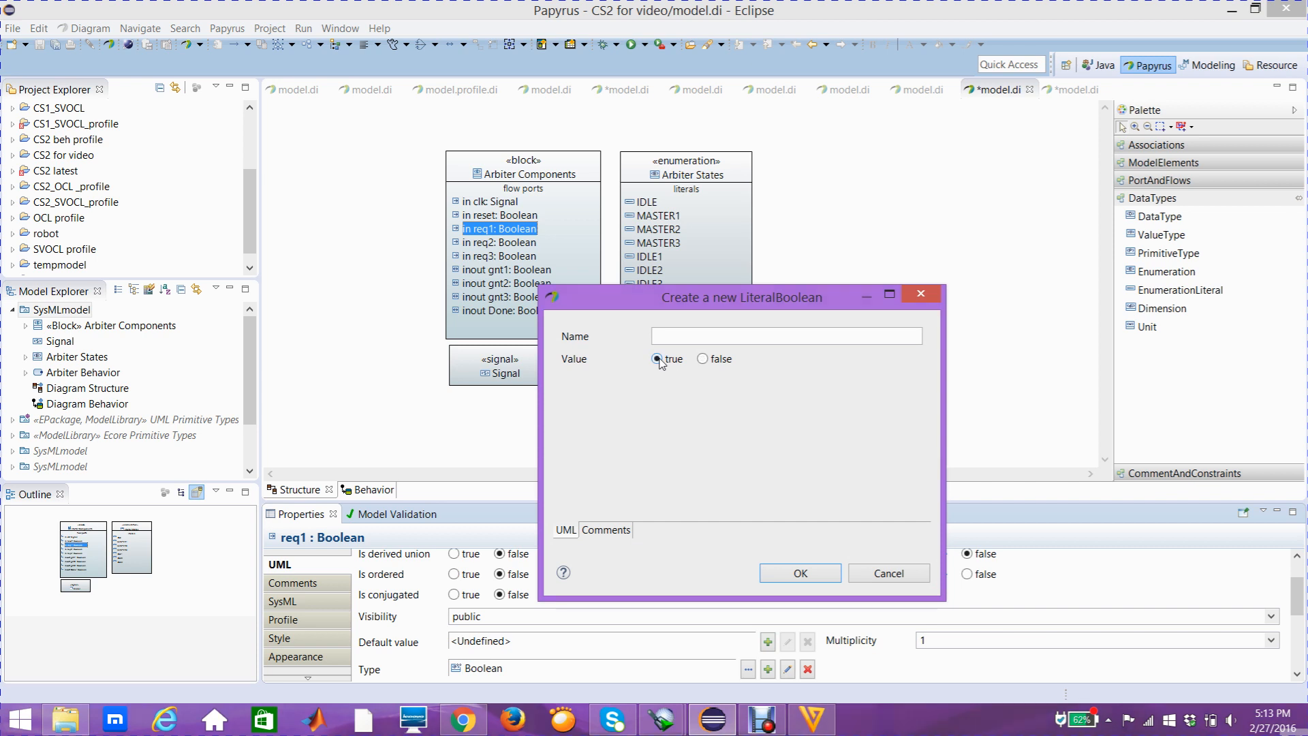
left_click(790, 573)
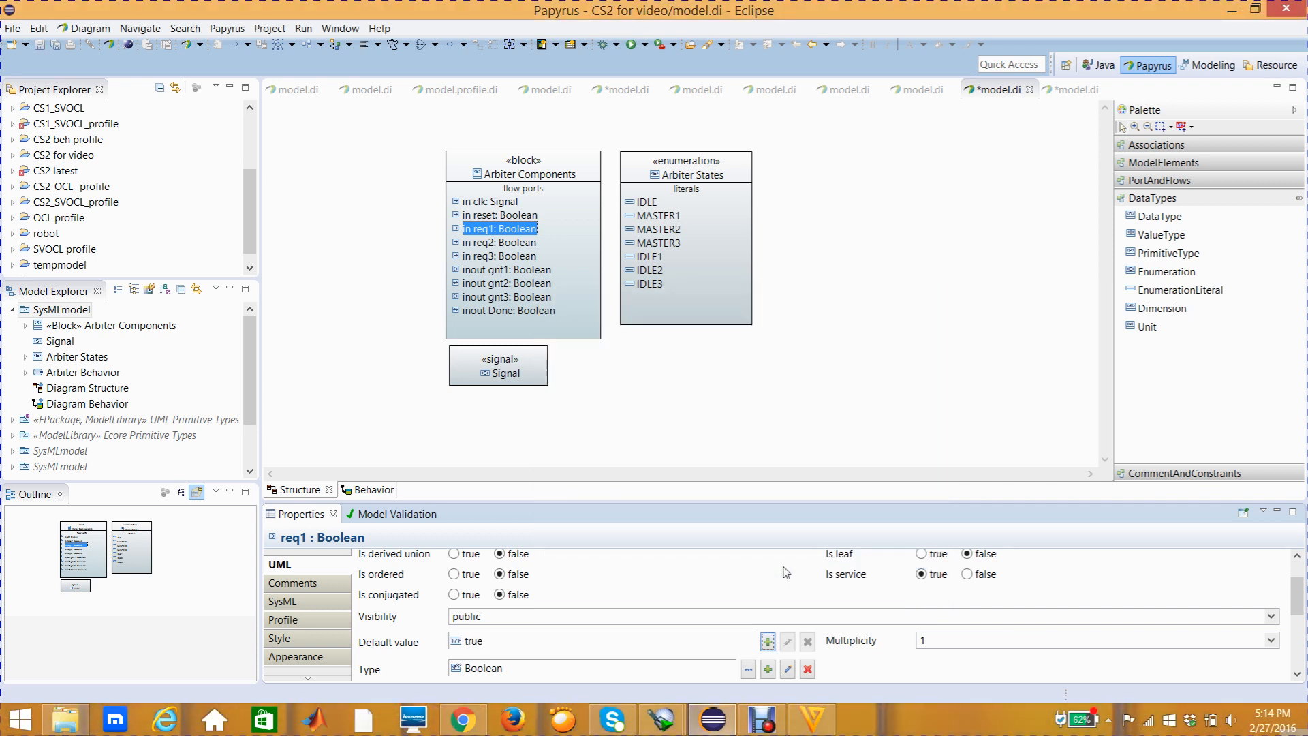
Give the req2 flow port of the Arbiter Components block a LiteralBoolean default value of true
left_click(501, 643)
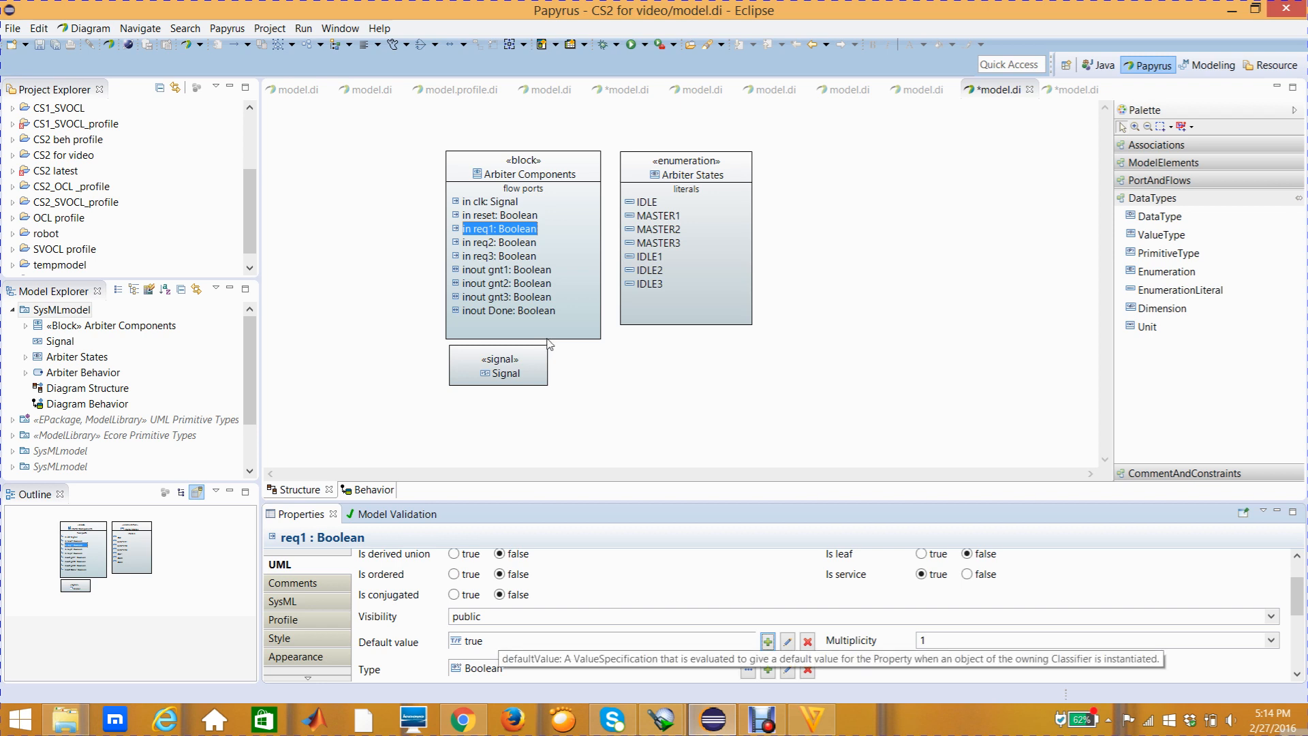
left_click(515, 247)
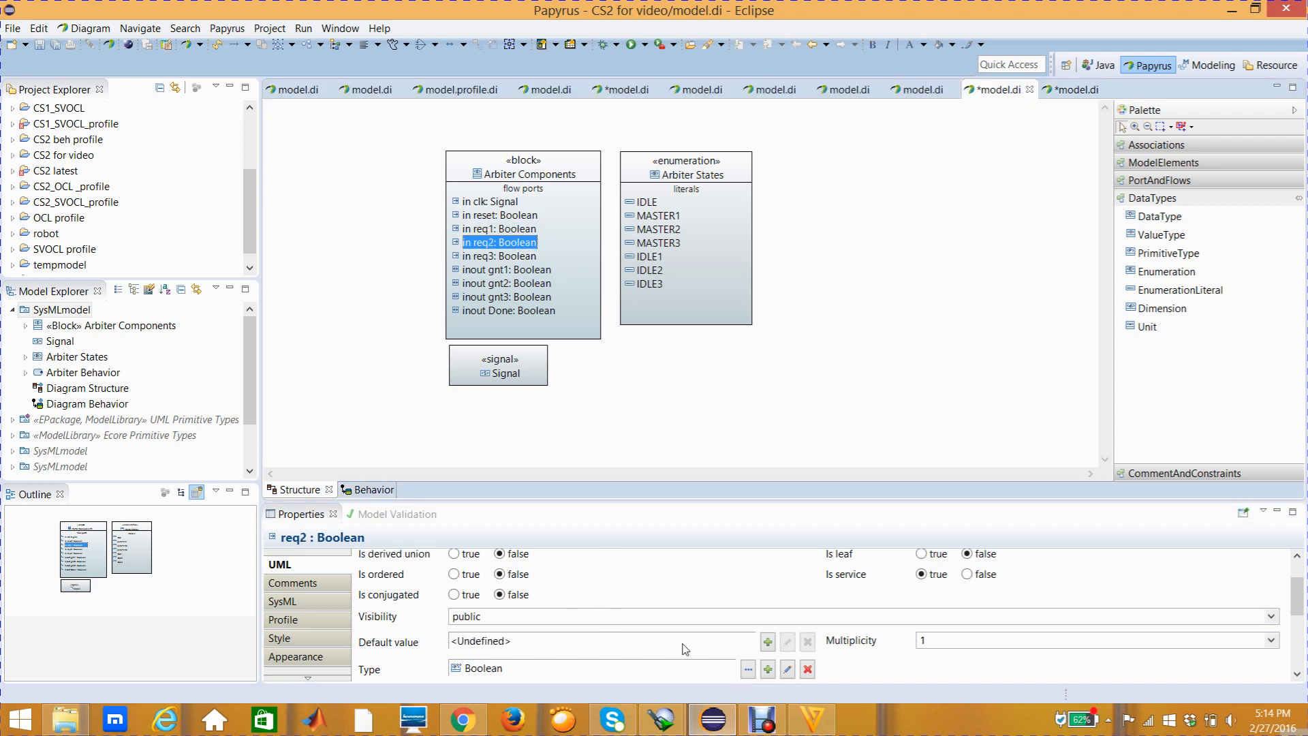
left_click(768, 642)
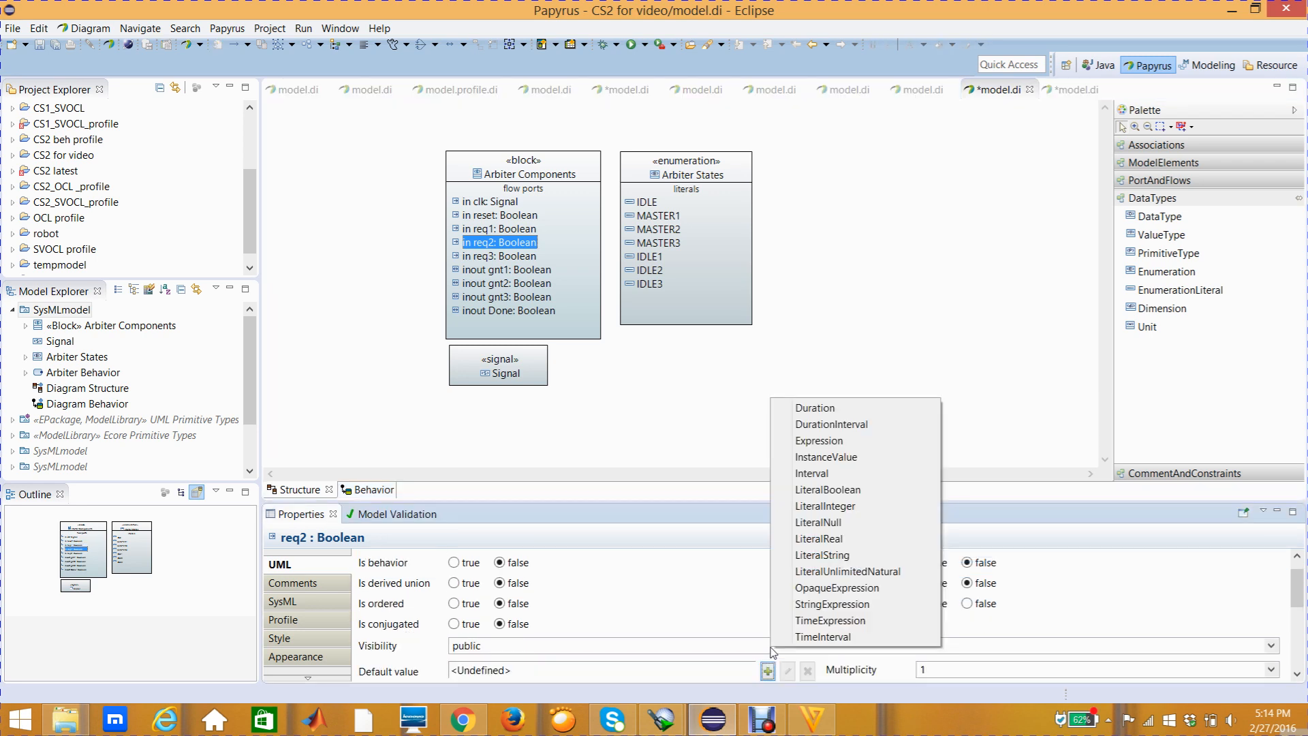
left_click(822, 490)
left_click(666, 361)
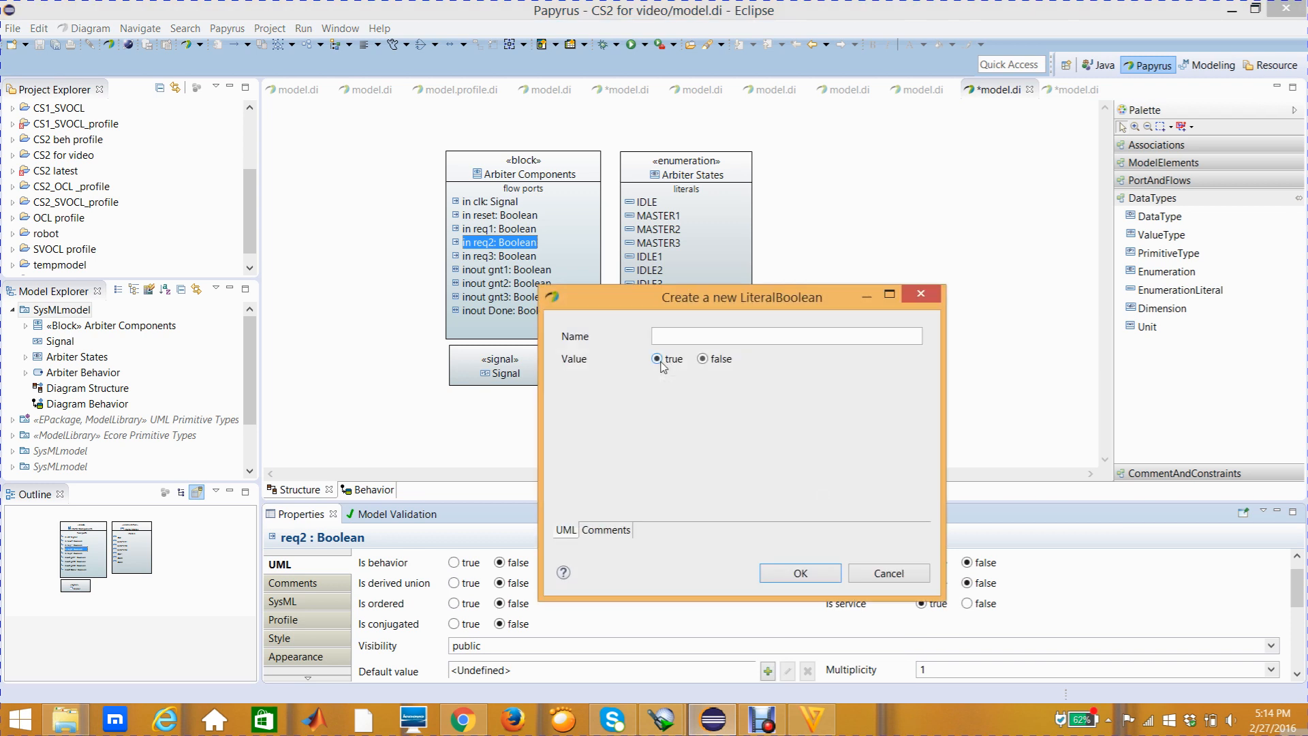
left_click(788, 576)
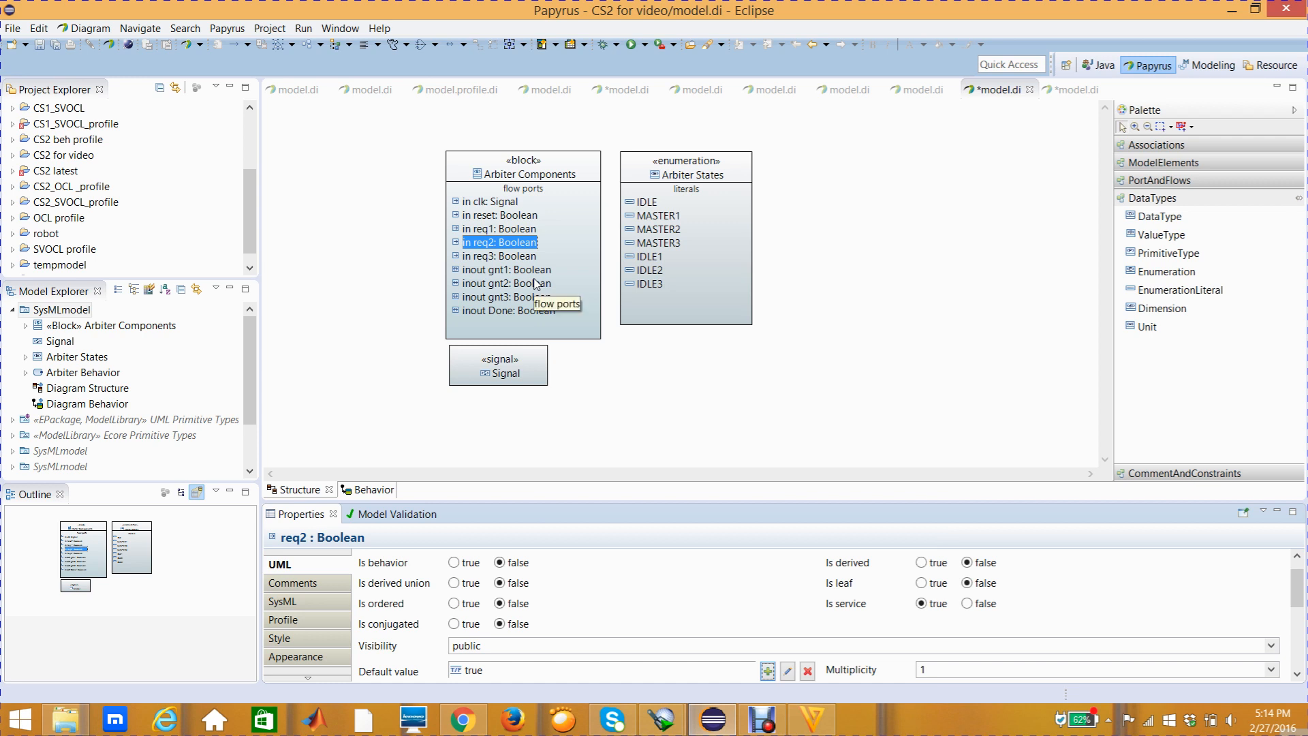
Give the req3 flow port of the Arbiter Components block a LiteralBoolean default value of true
left_click(514, 261)
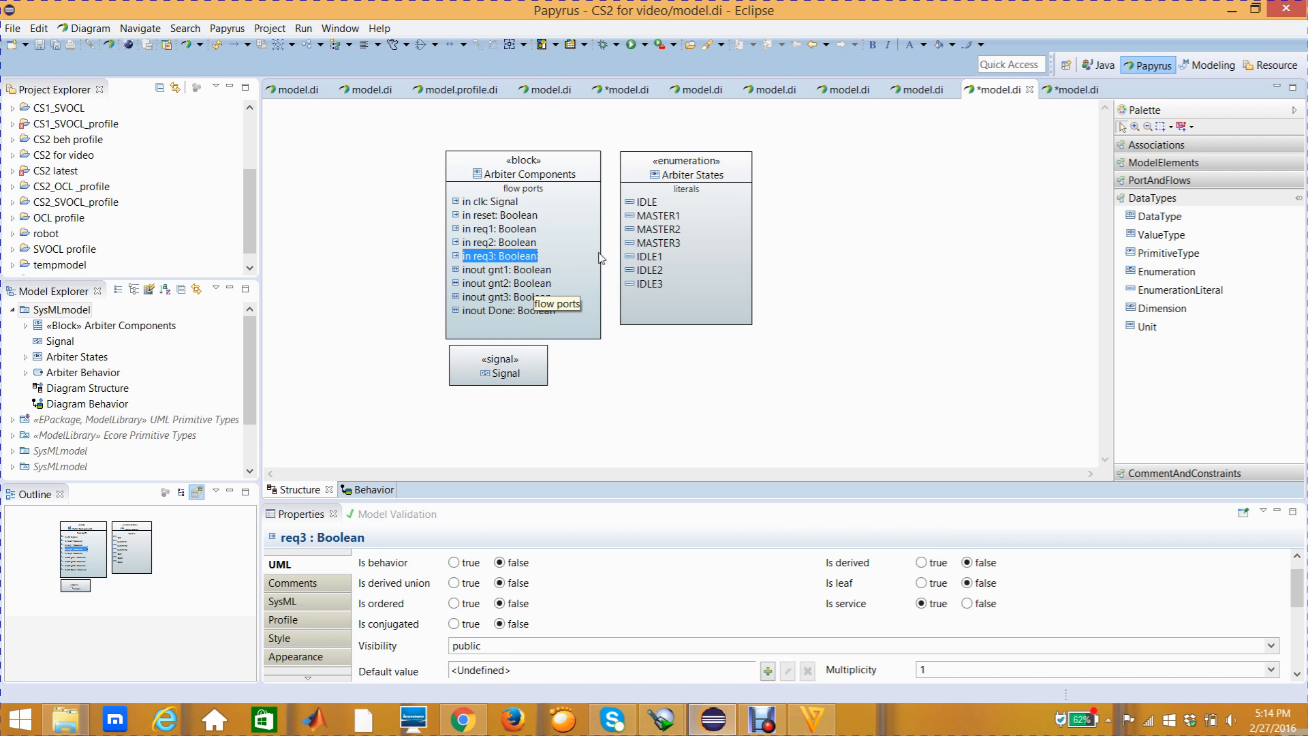
left_click(767, 671)
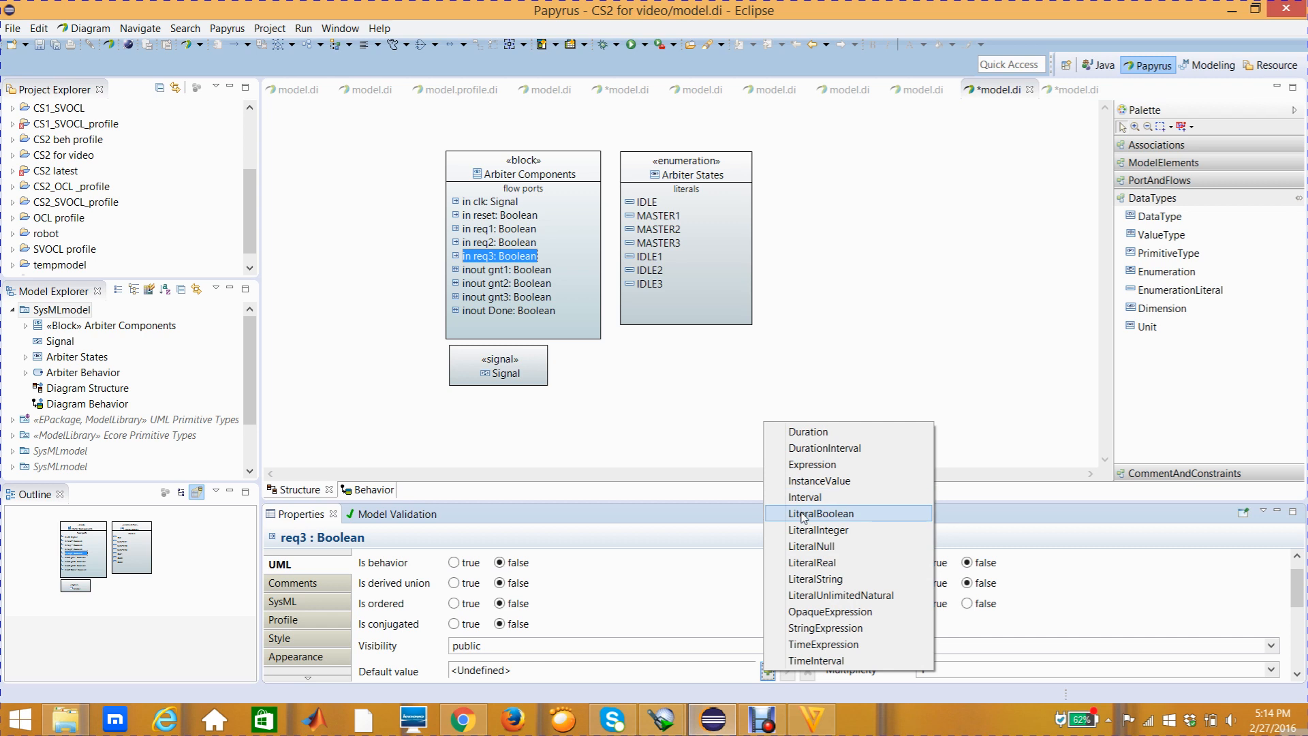
left_click(803, 515)
left_click(657, 359)
left_click(778, 579)
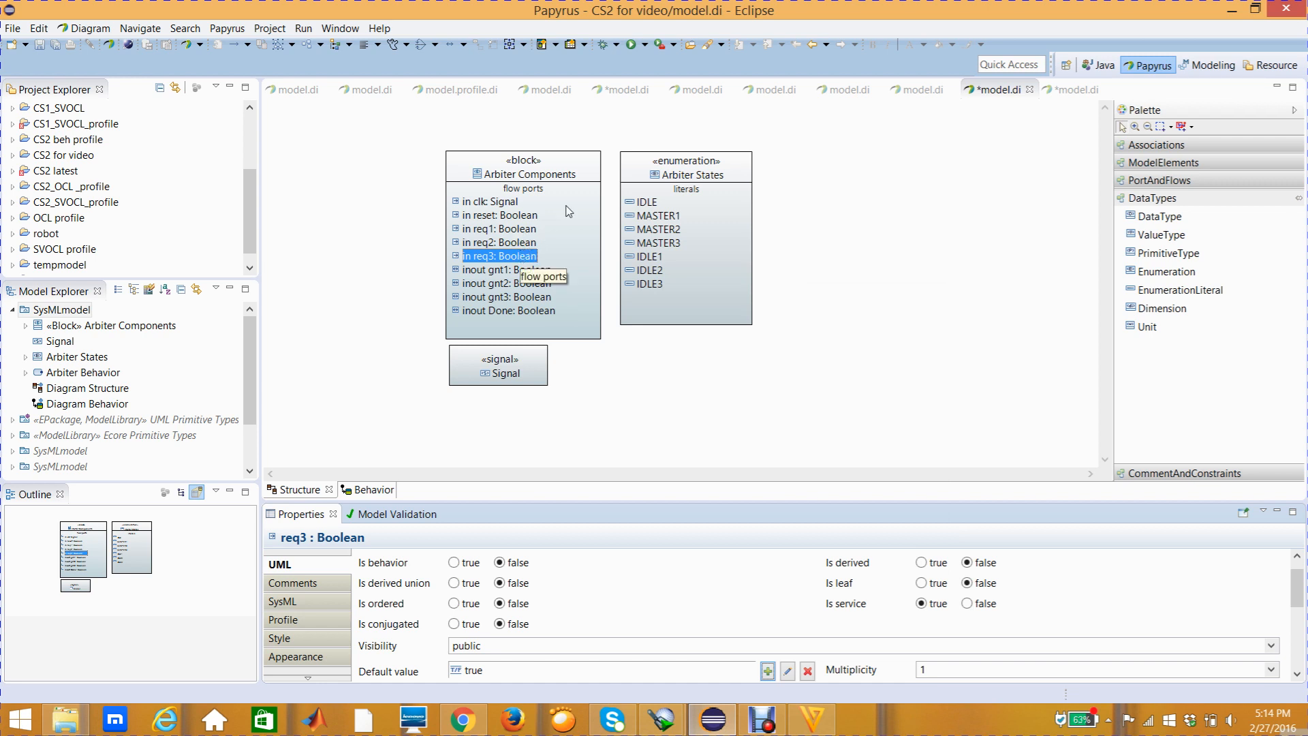
left_click(601, 316)
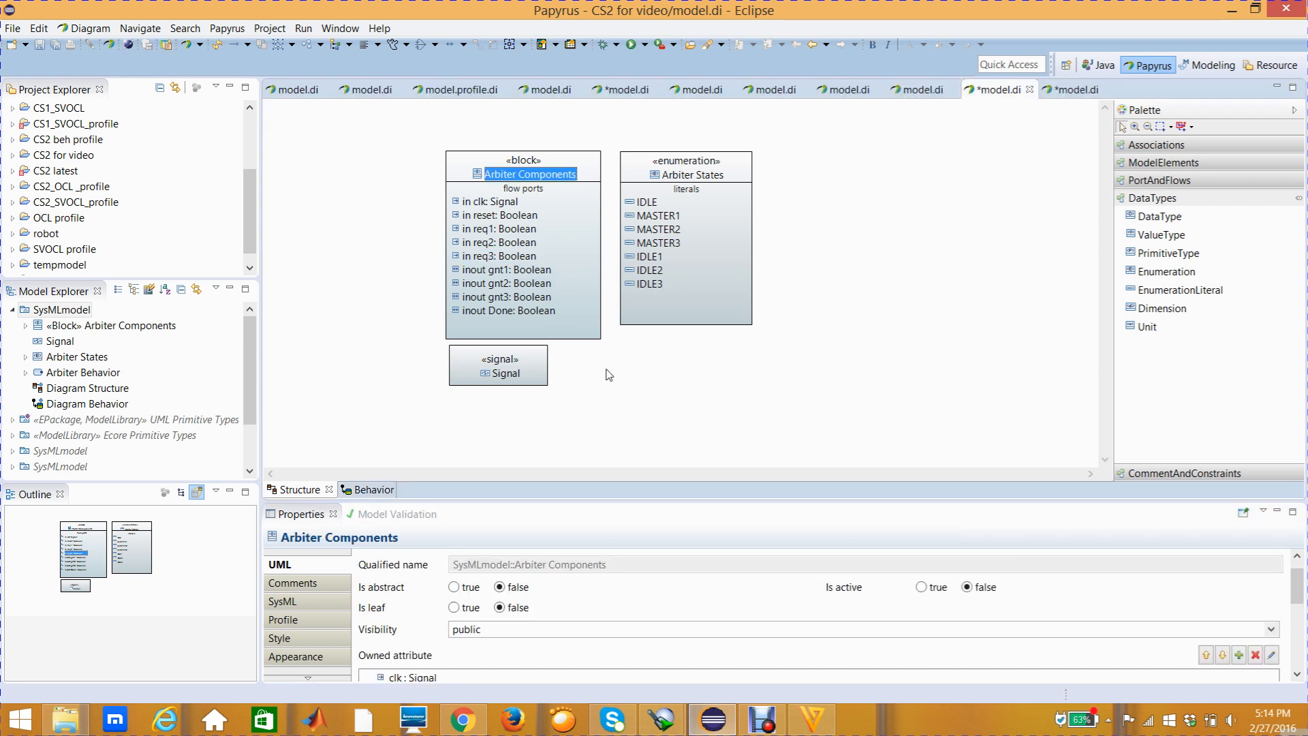
left_click(631, 348)
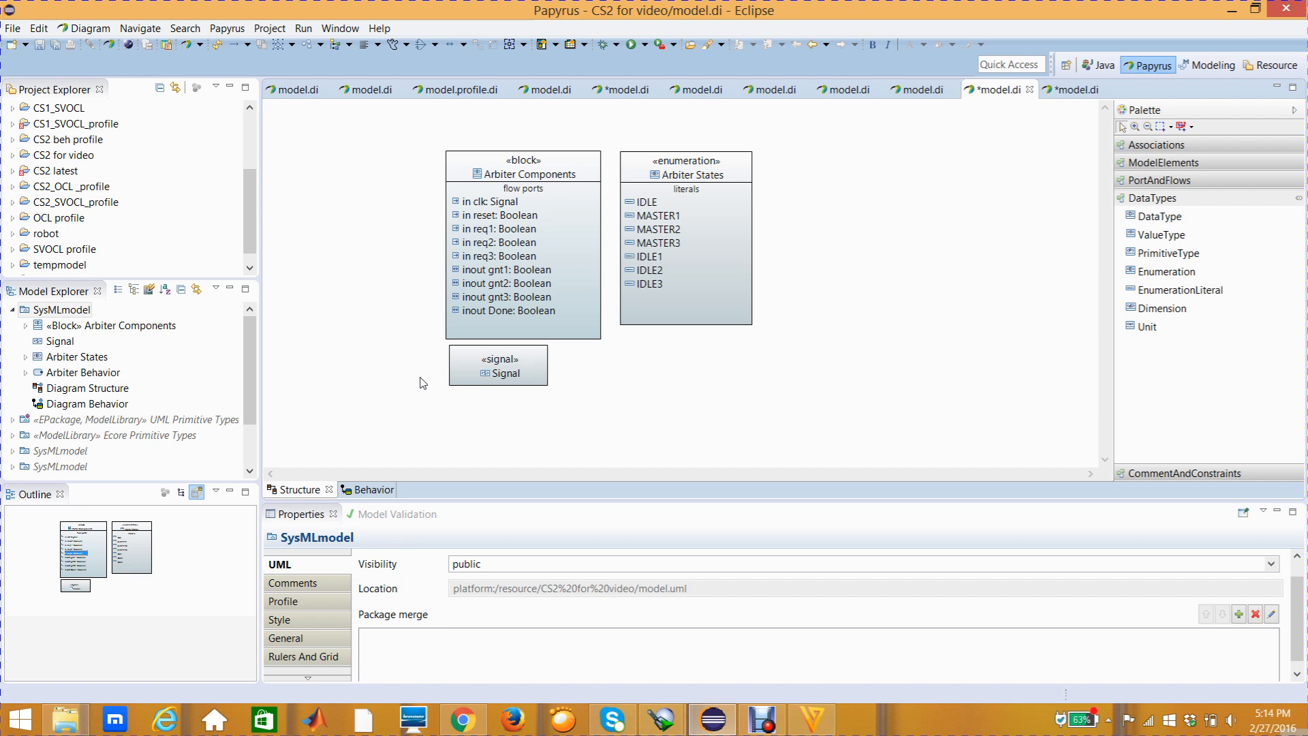
Return to the Behavior diagram and select the transition from the choice node to MASTER2
left_click(376, 490)
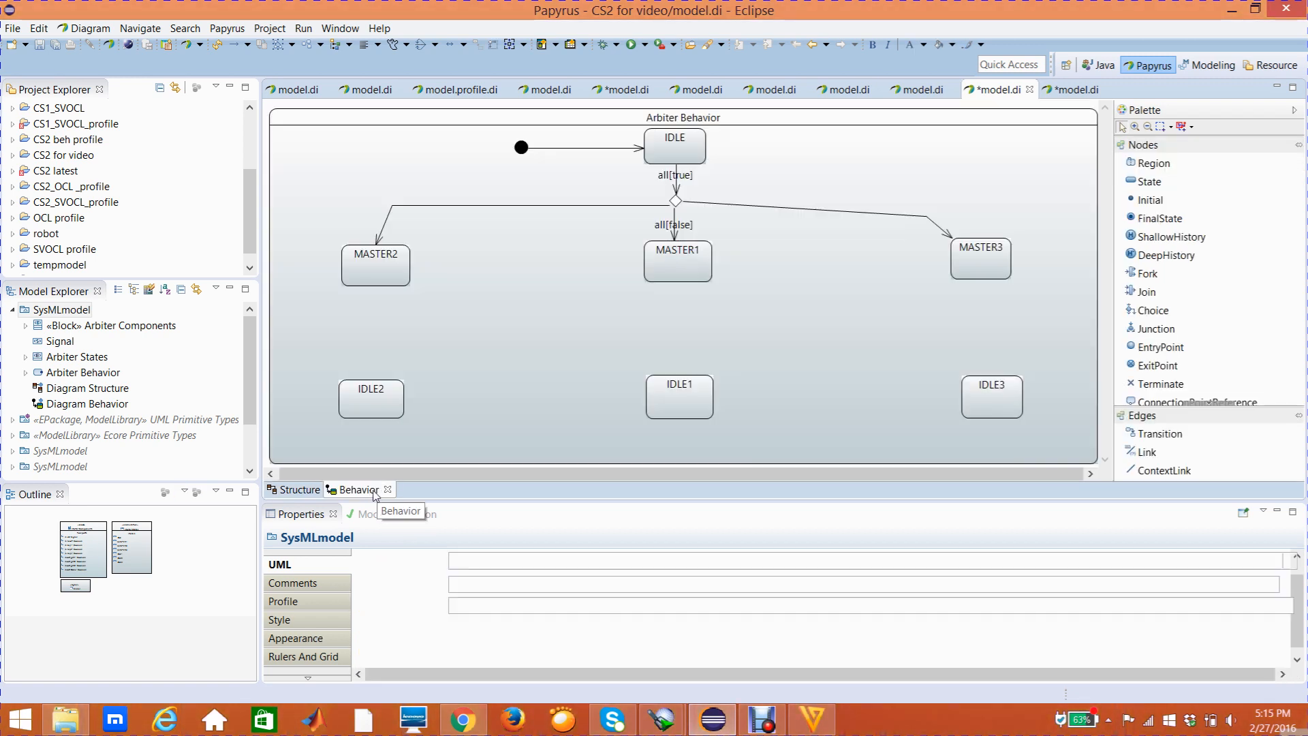
left_click(653, 206)
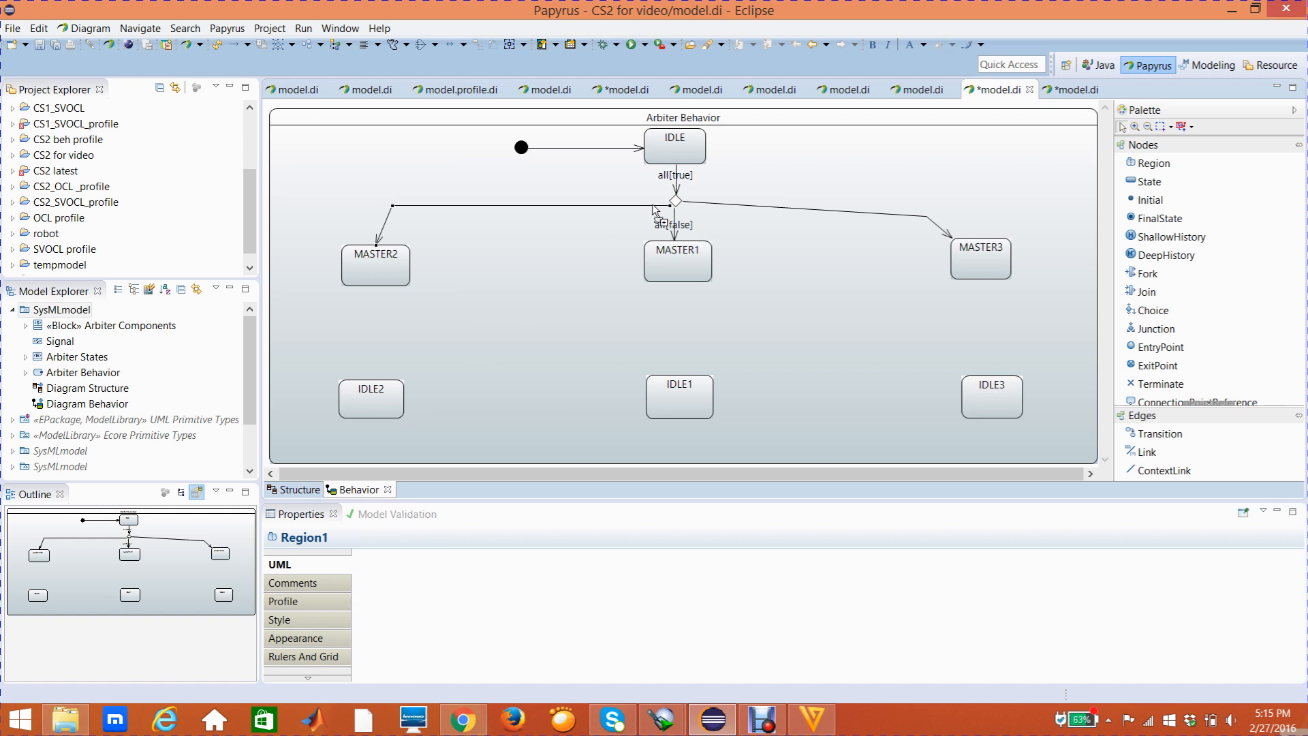
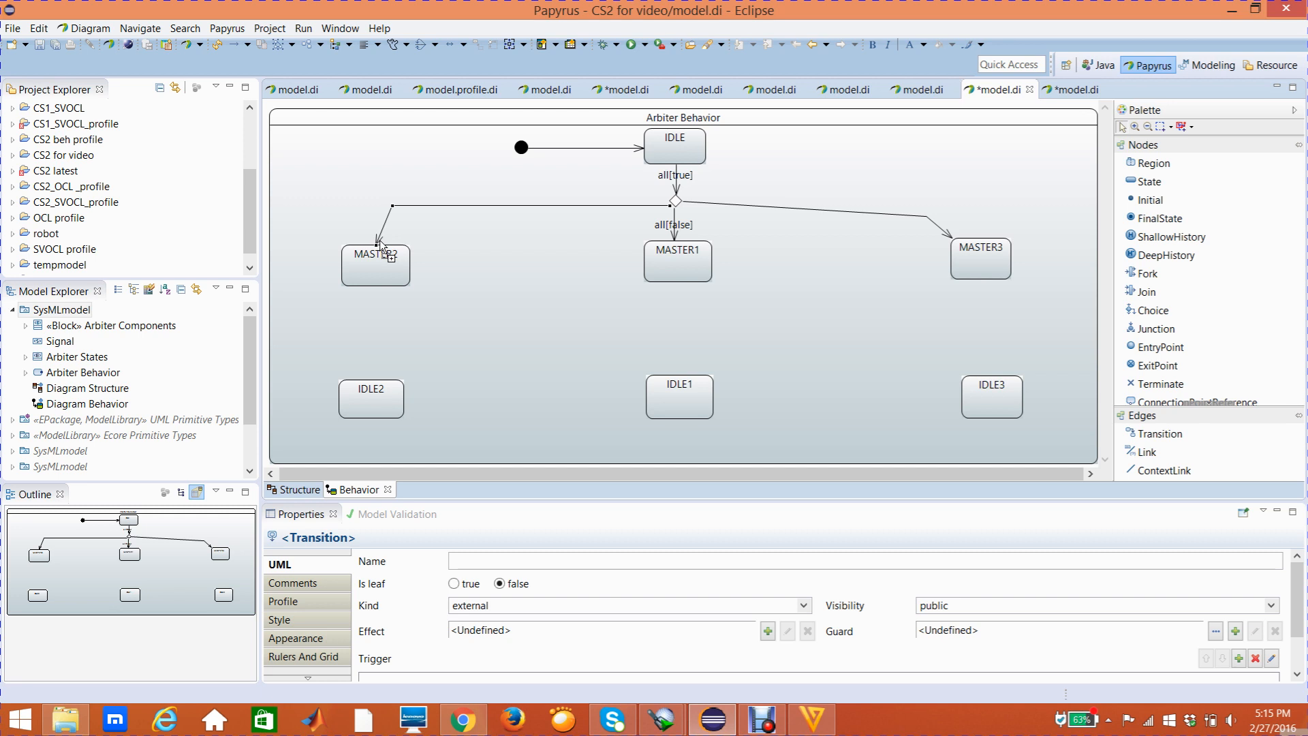
Straighten the transitions from the choice node to MASTER2 and MASTER3 by moving their bend points level with the choice node
left_click_drag(392, 205, 378, 205)
left_click(788, 209)
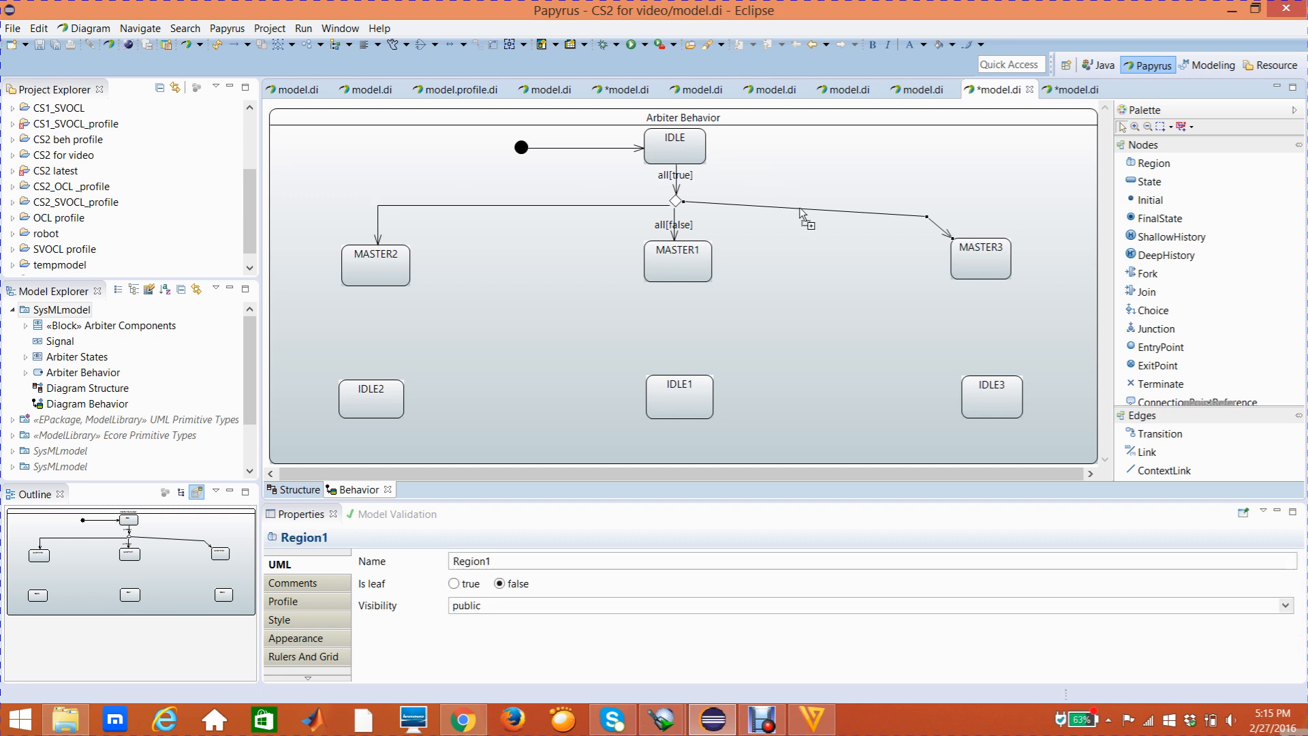
left_click(928, 218)
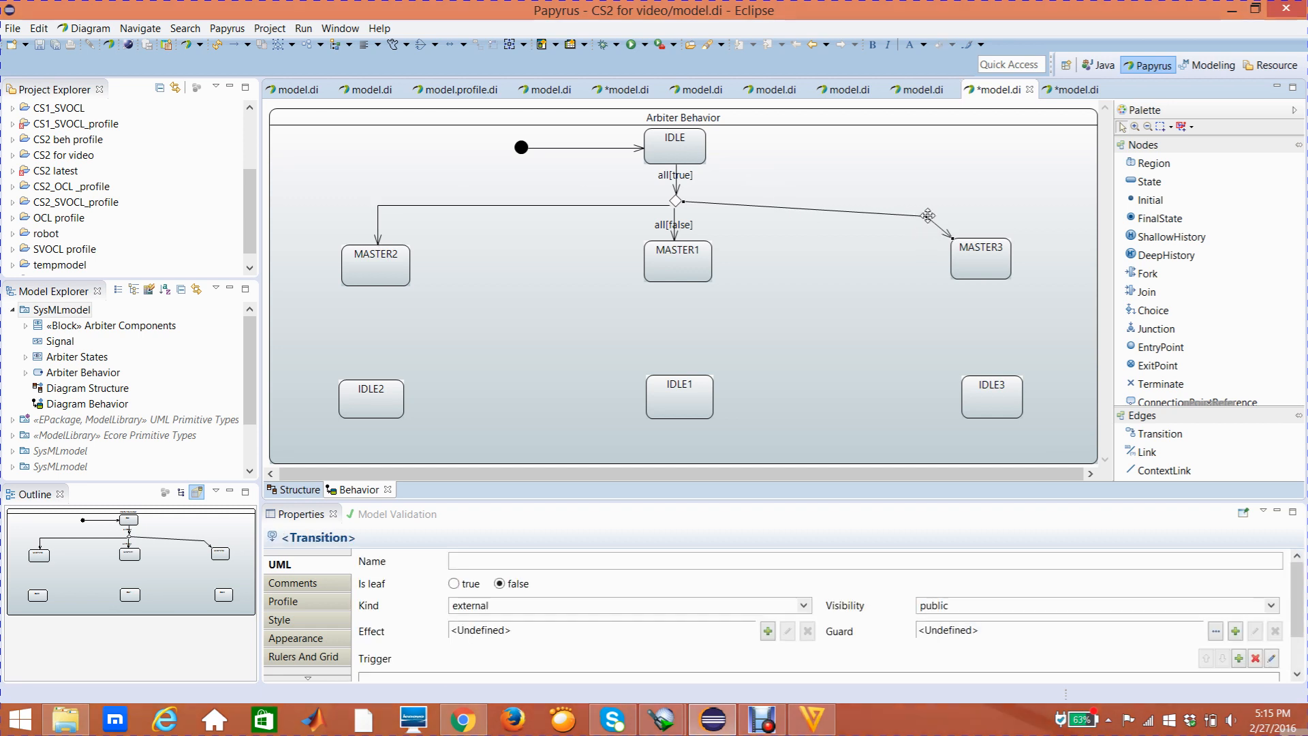
left_click_drag(929, 219, 957, 205)
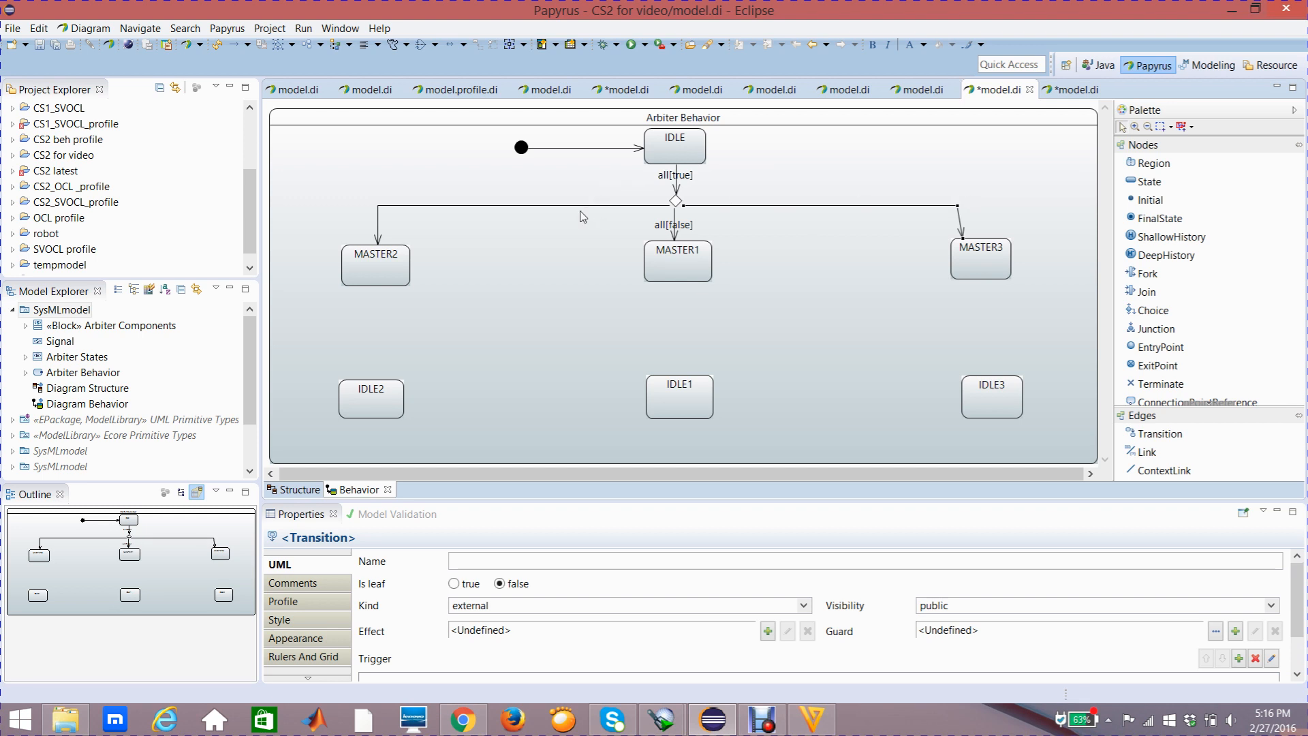
Add a trigger with the ports req1 and req2 of Arbiter Components to the transition from the choice node to MASTER2
mouse_move(580, 207)
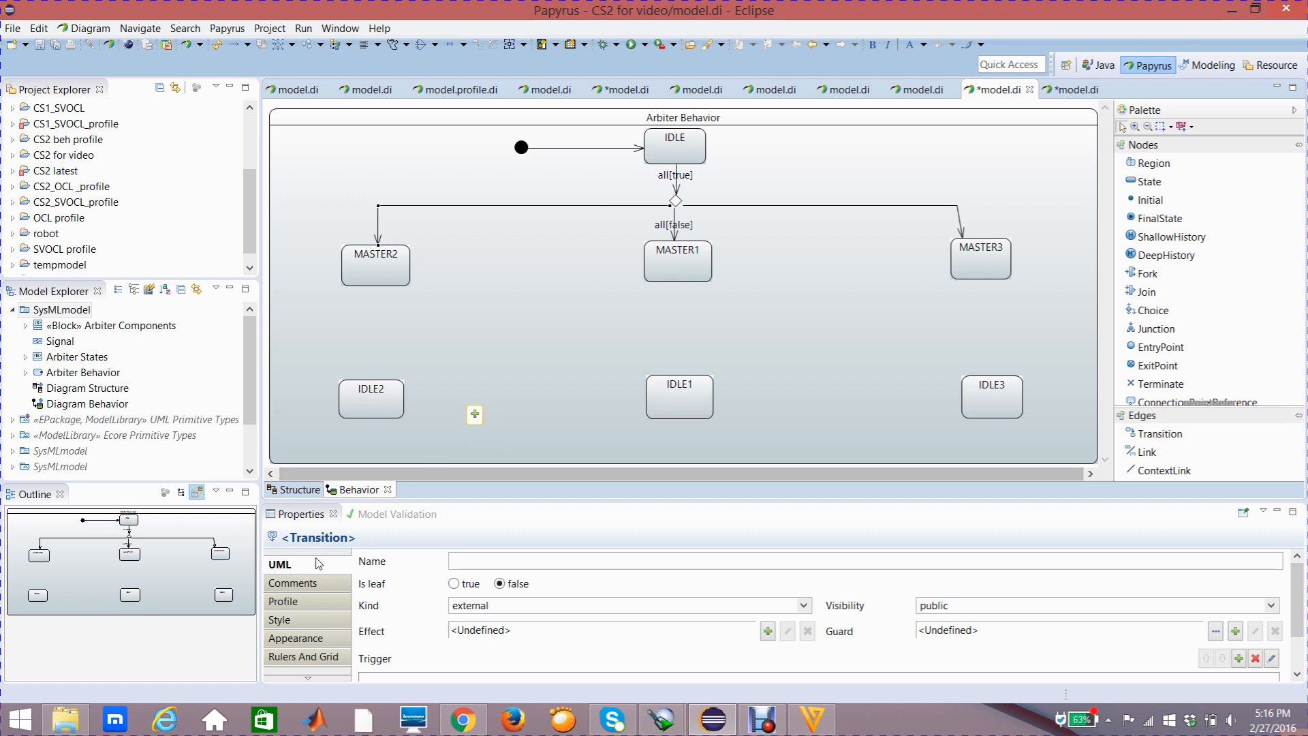
left_click_drag(1297, 586, 1297, 608)
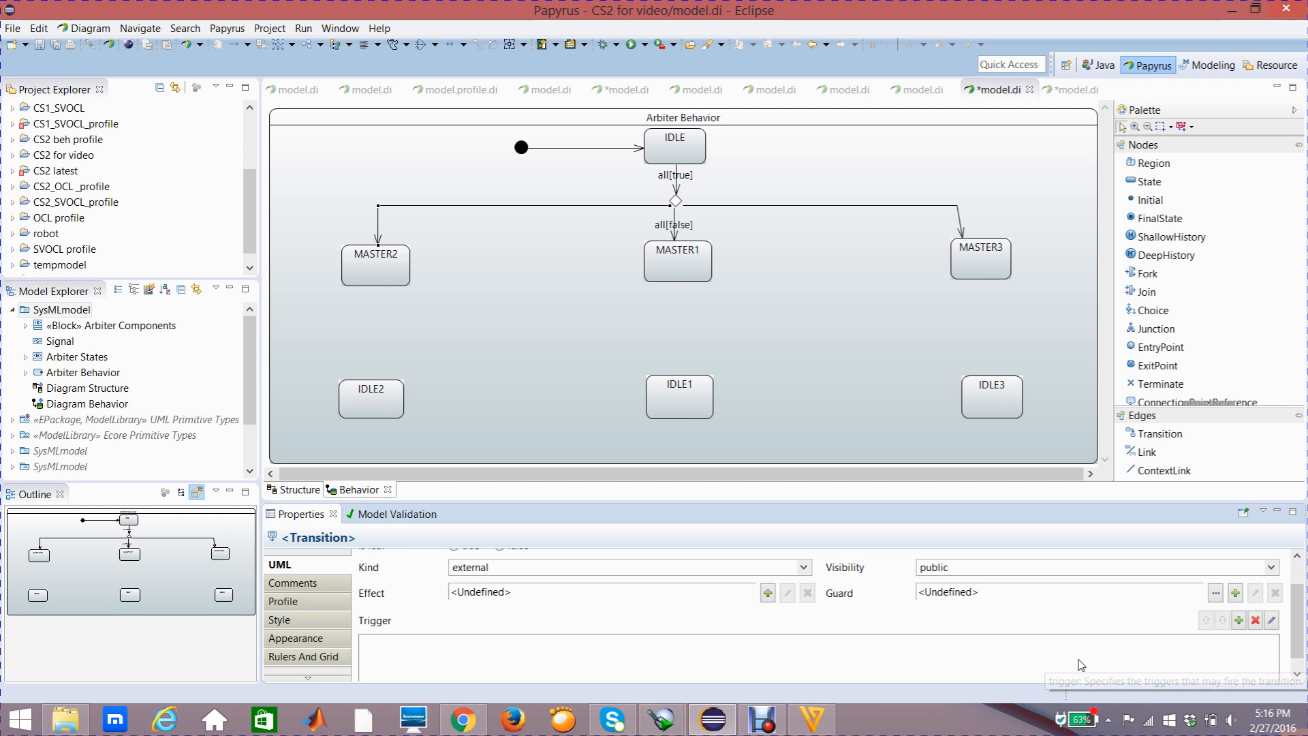
left_click(1238, 621)
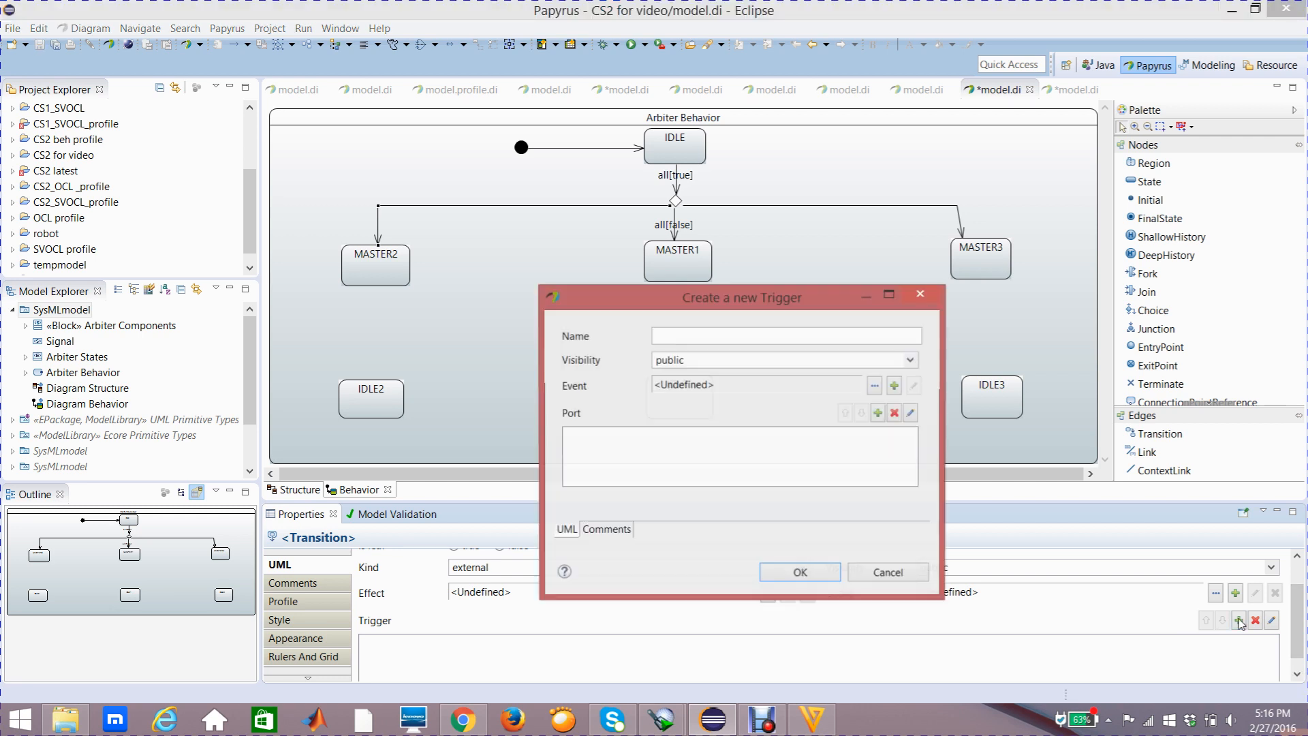
left_click(877, 414)
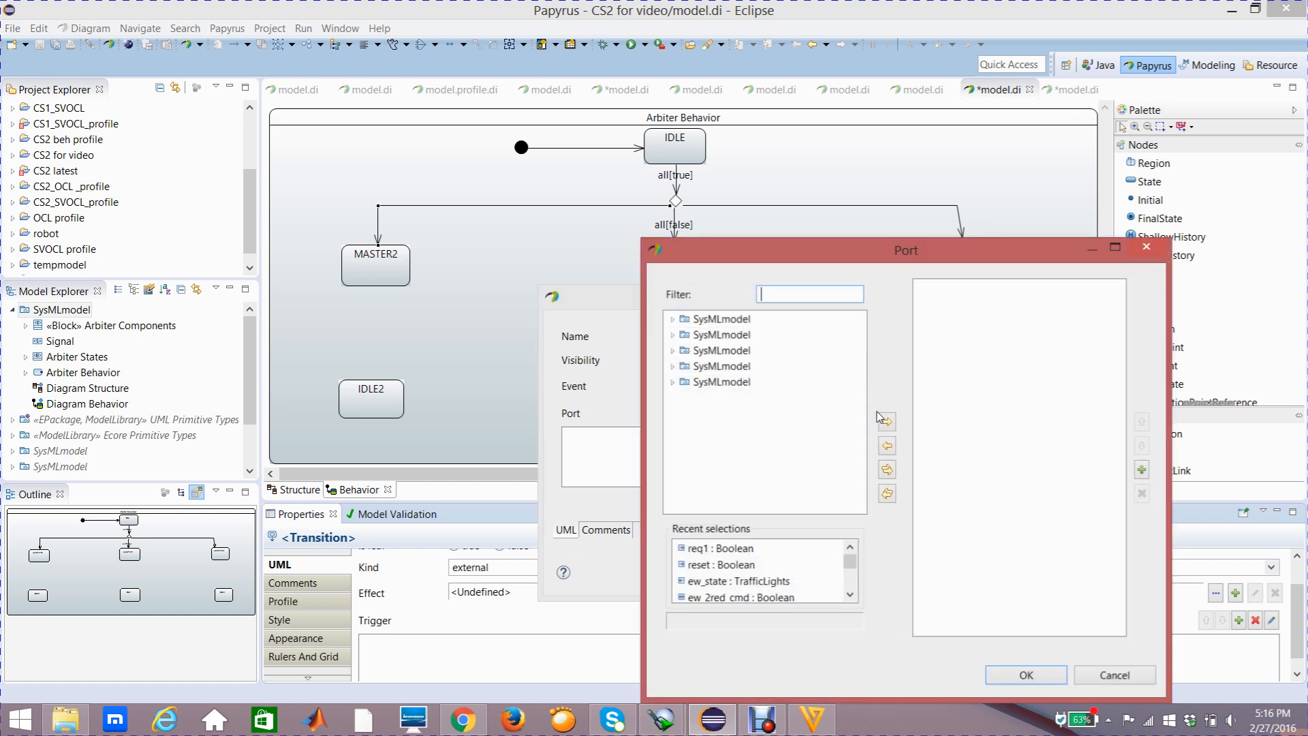
left_click(673, 320)
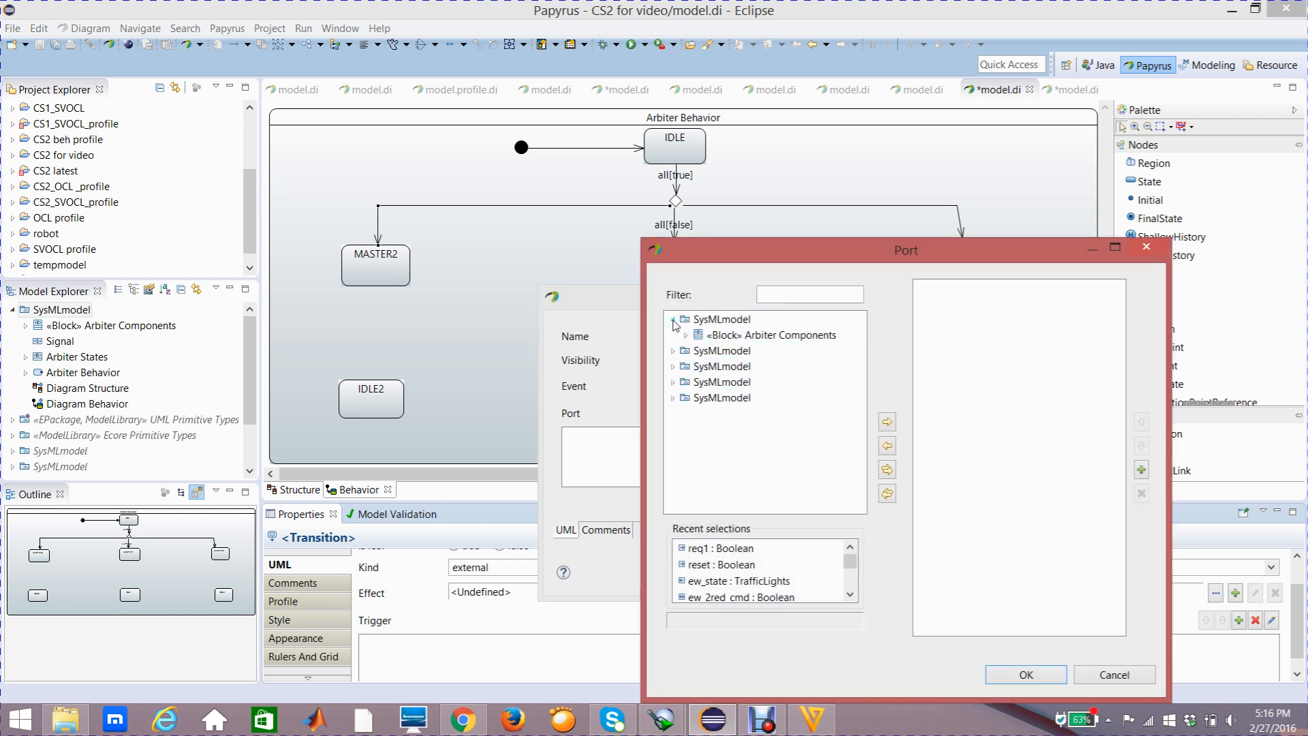
left_click(685, 335)
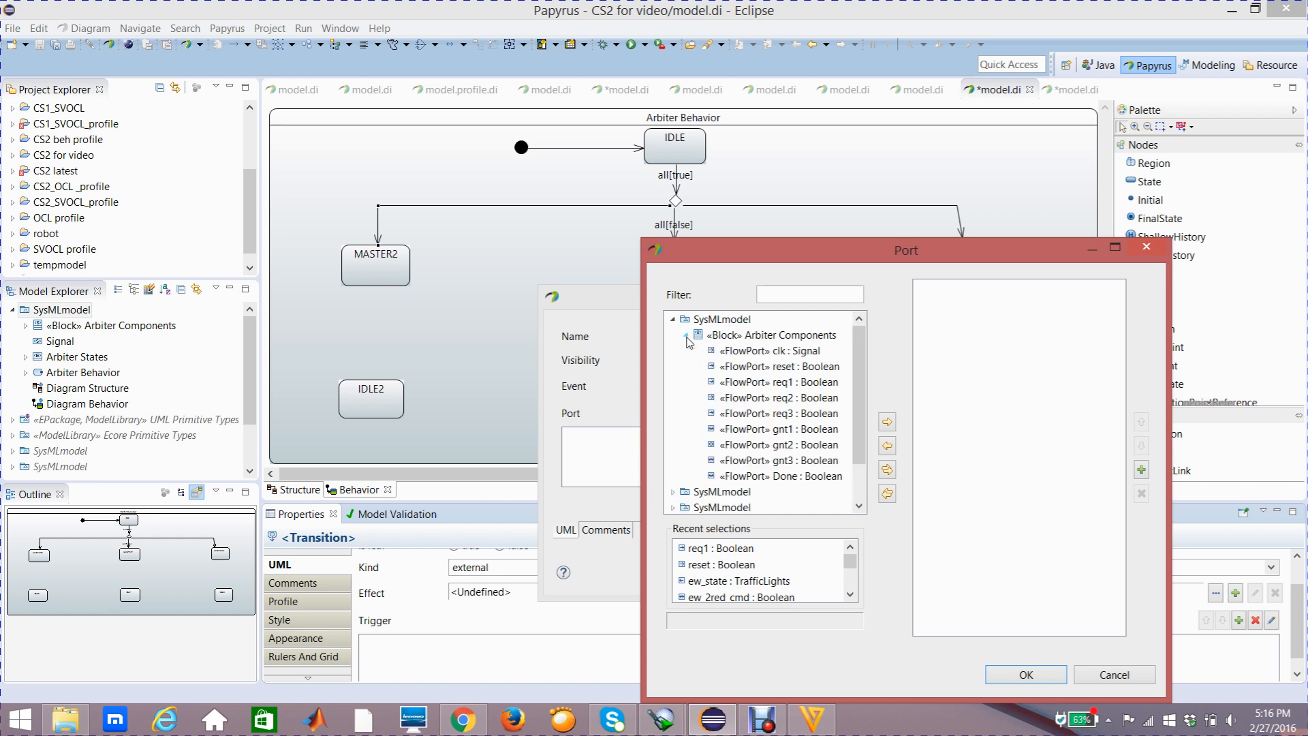
left_click(757, 383)
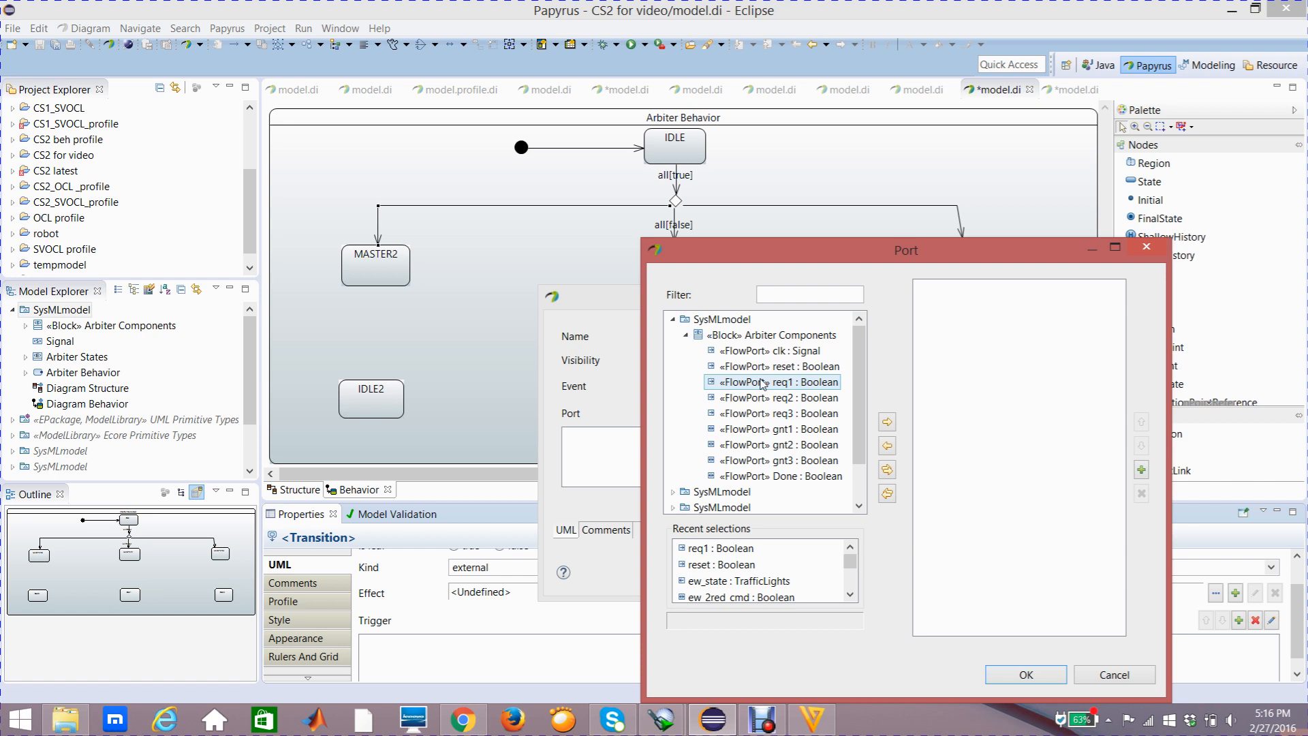
left_click(762, 383)
left_click(772, 397, "shift")
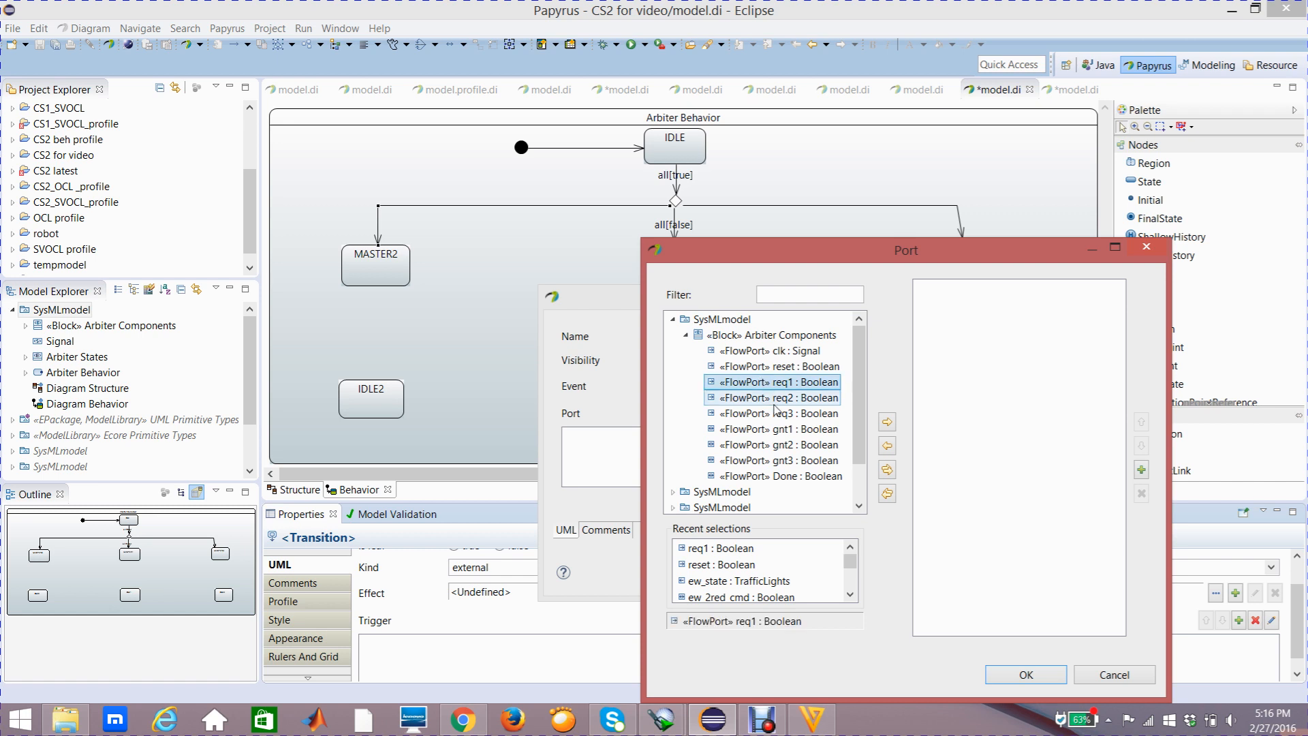
left_click(887, 422)
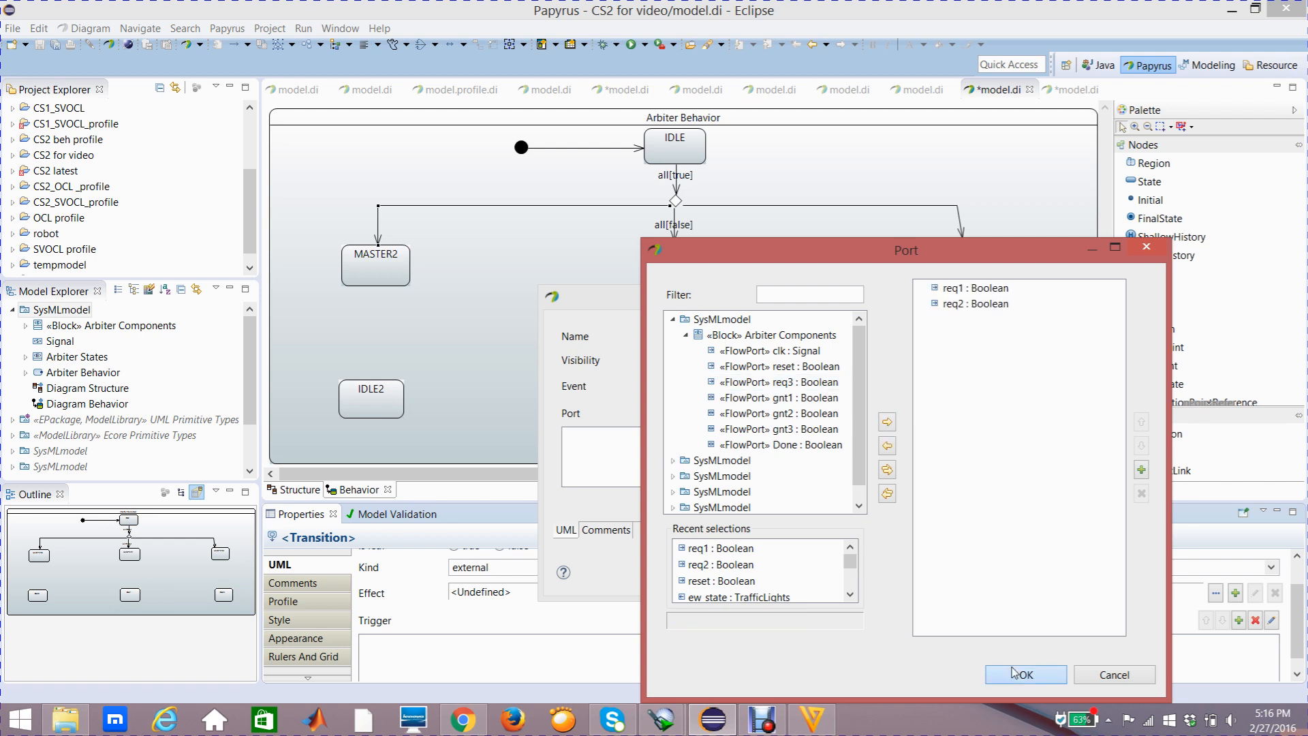
left_click(1015, 673)
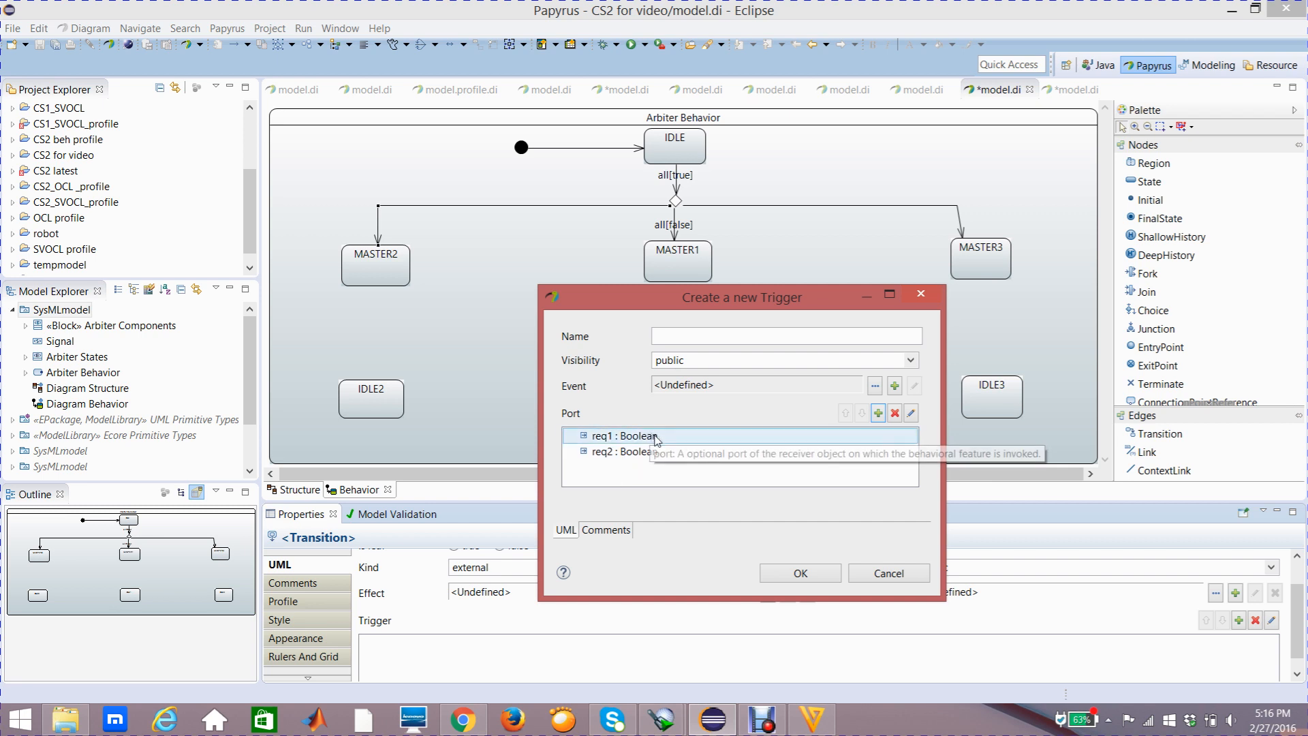
left_click(781, 573)
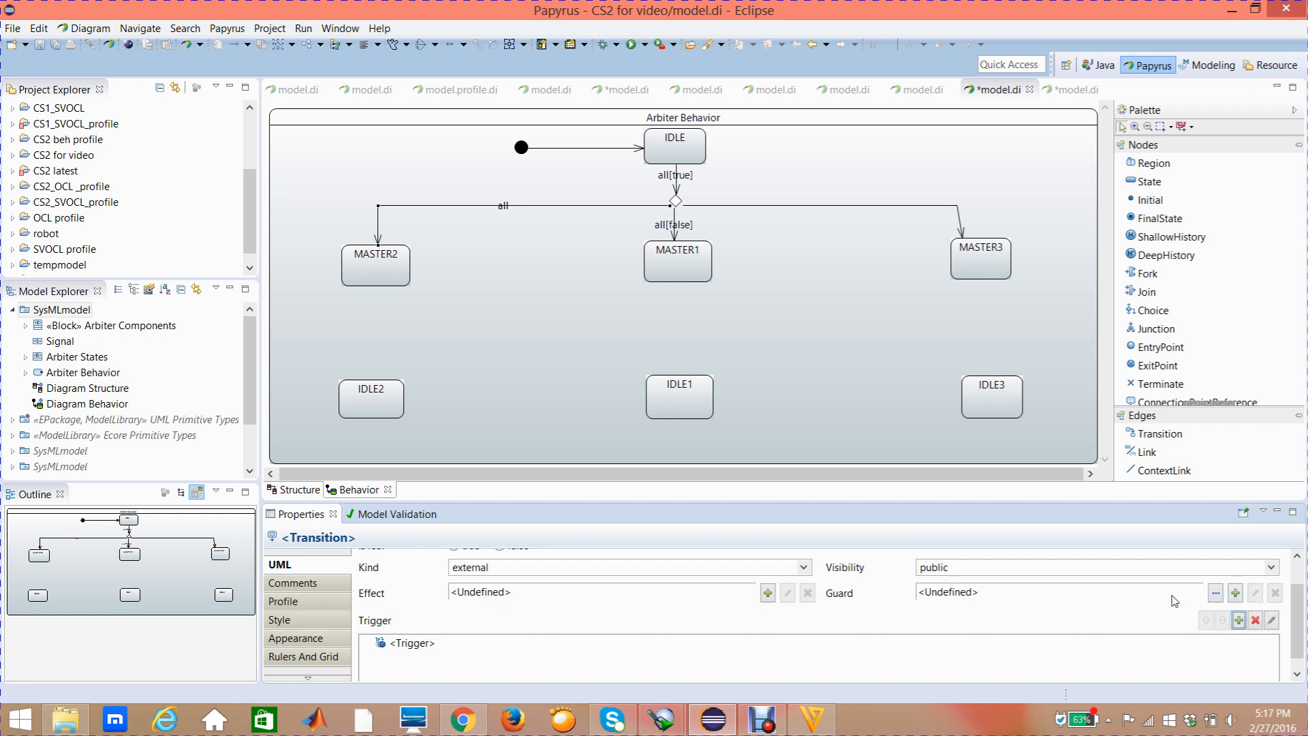
Create a Constraint as guard of the MASTER2 transition, with the req2 flow port as its constrained element
left_click(1235, 591)
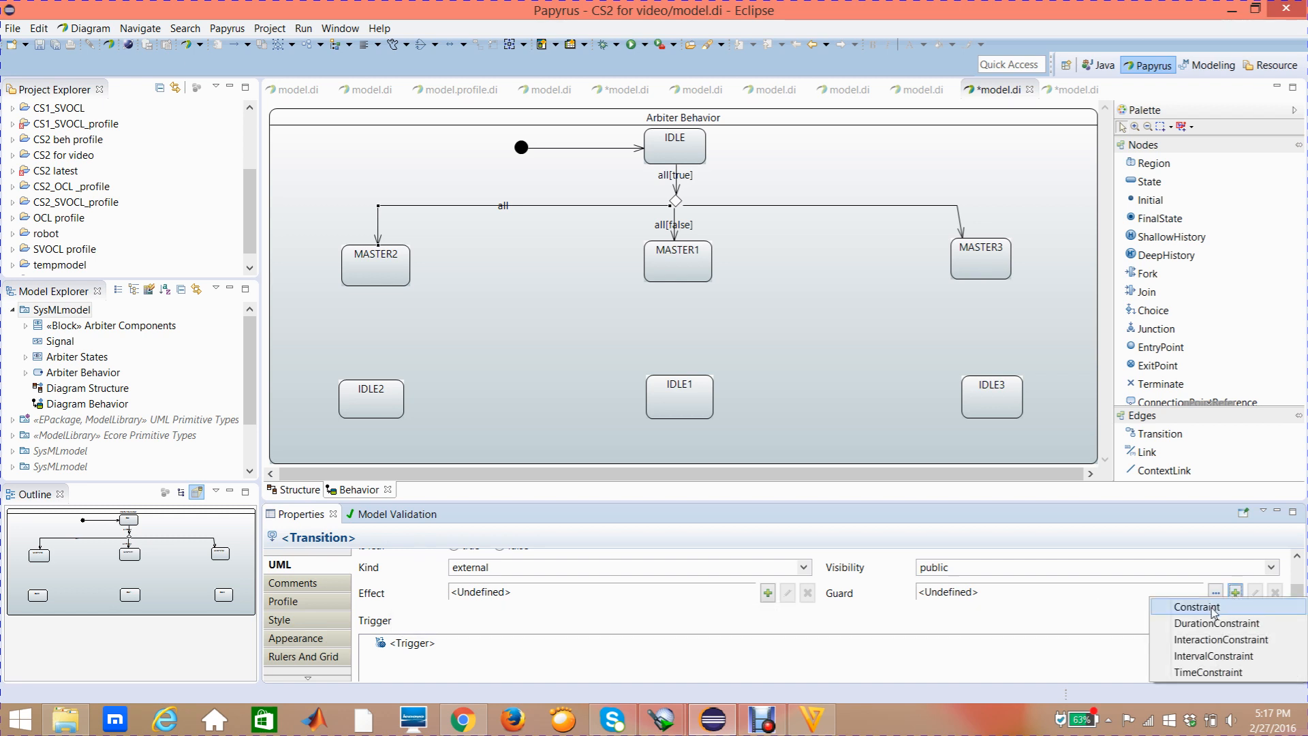
left_click(1213, 608)
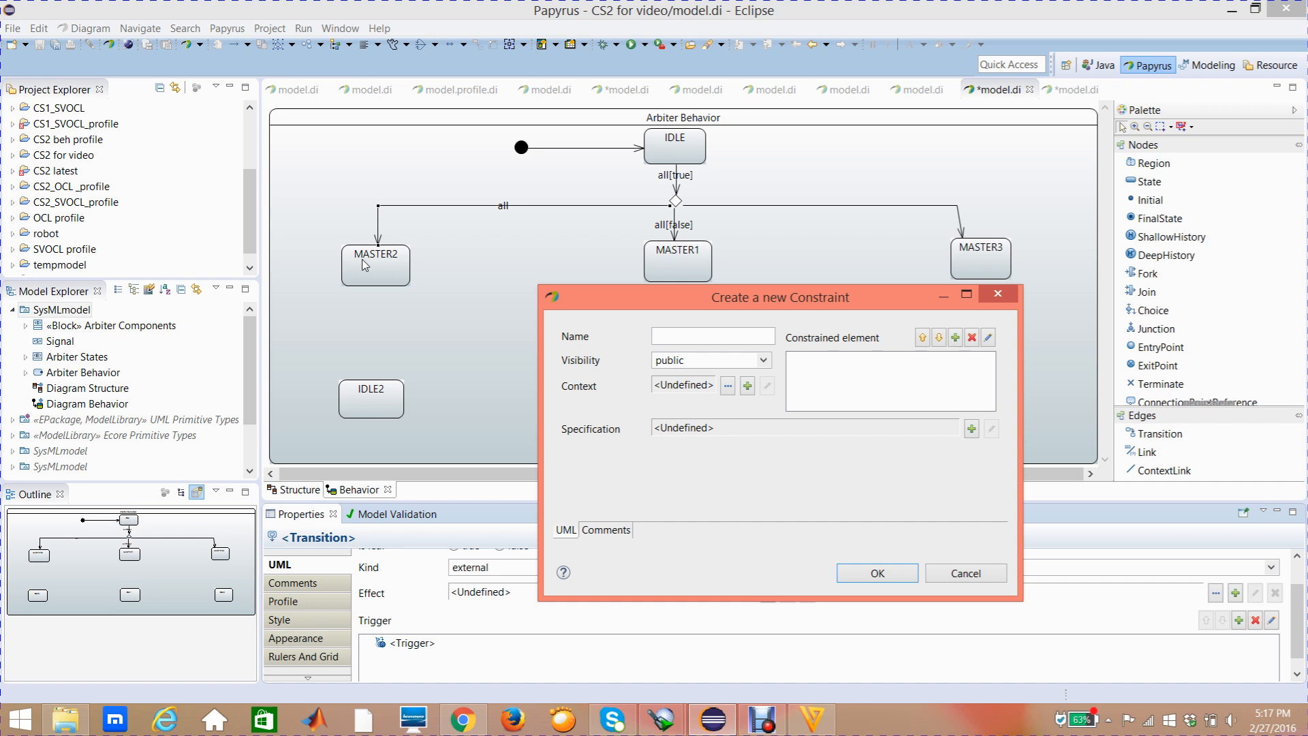
left_click(956, 338)
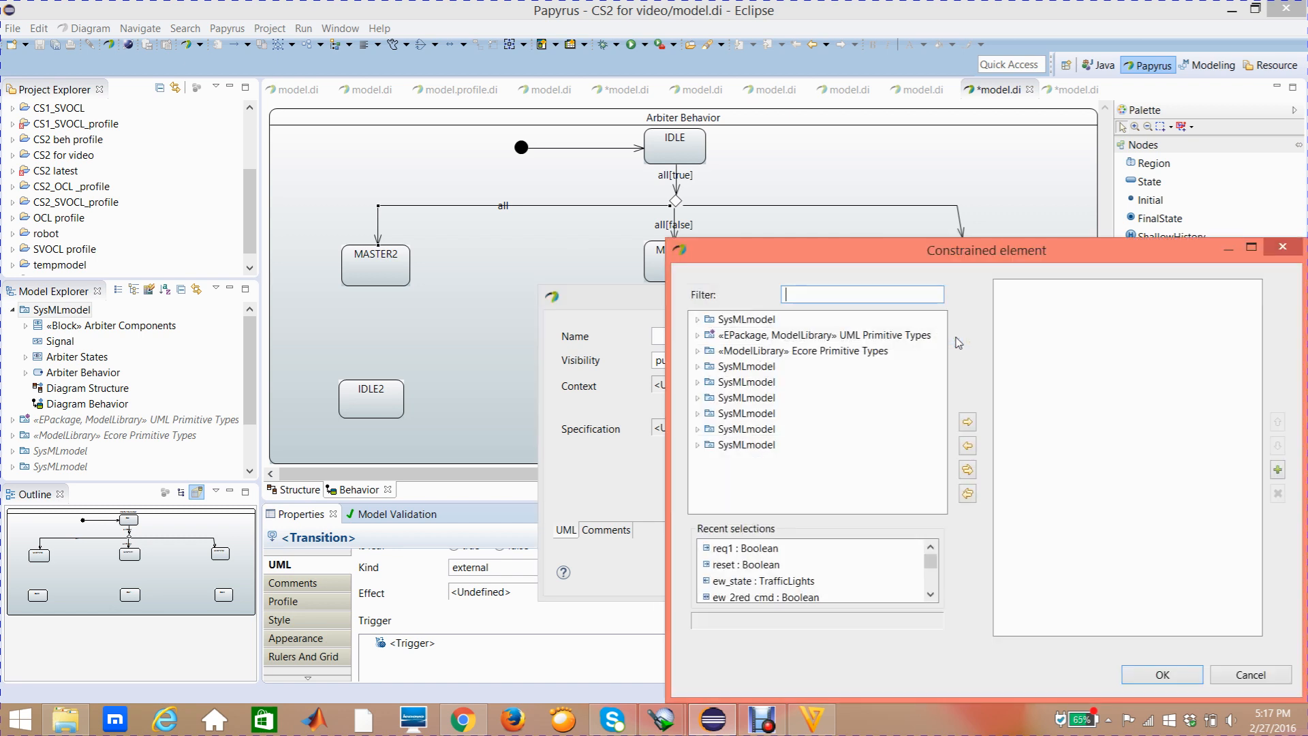
left_click(697, 319)
left_click(710, 334)
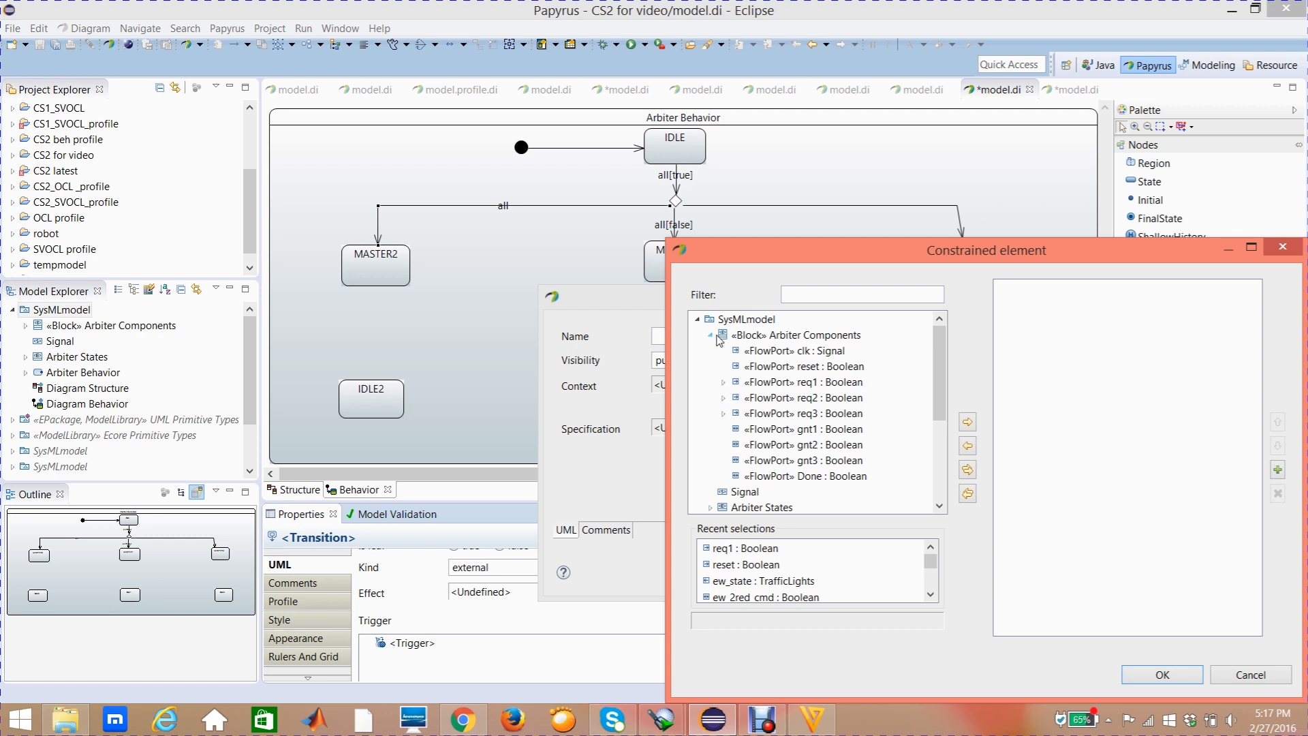
left_click(764, 400)
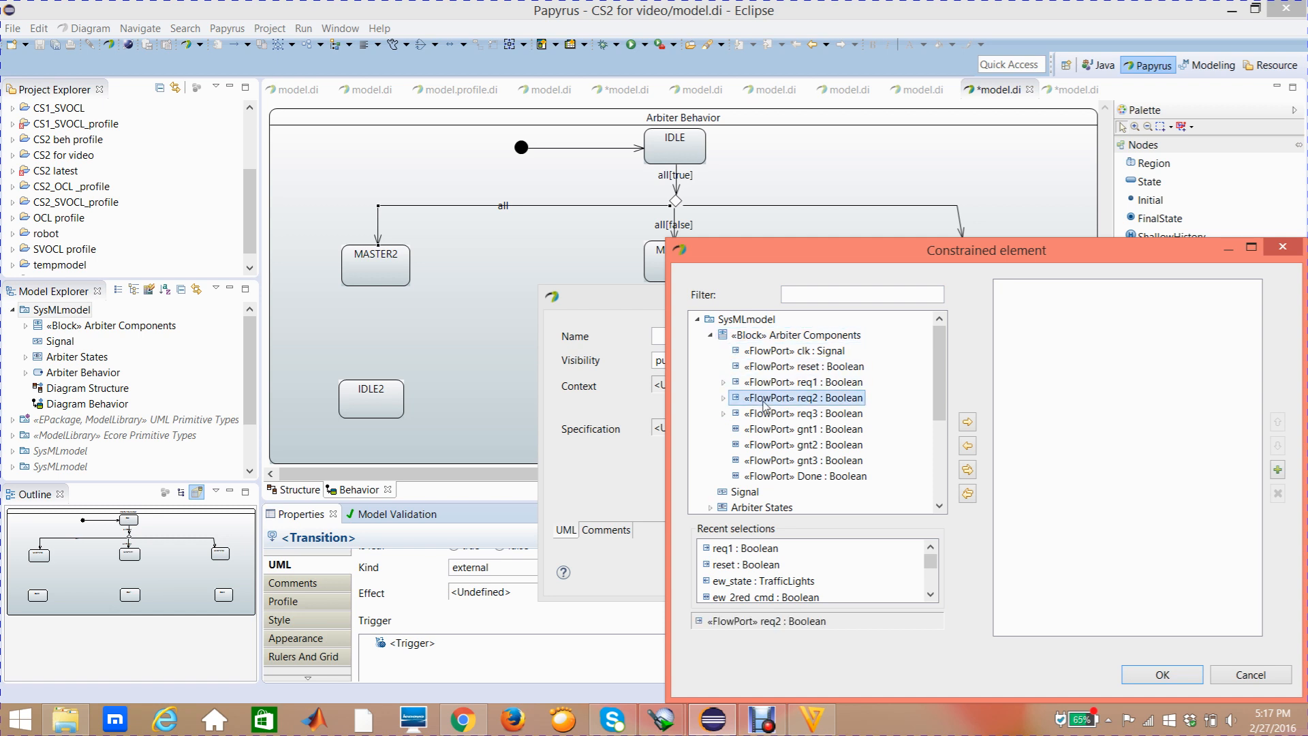
left_click(967, 422)
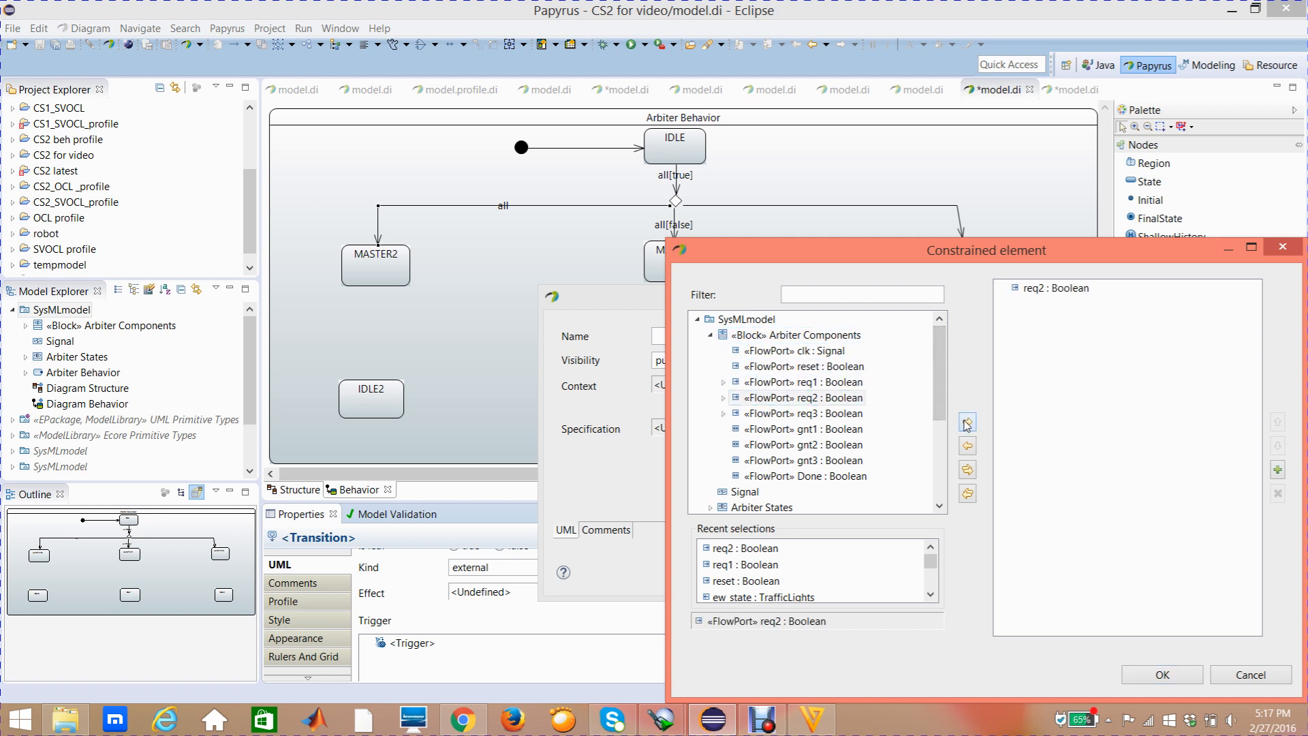
left_click(1144, 683)
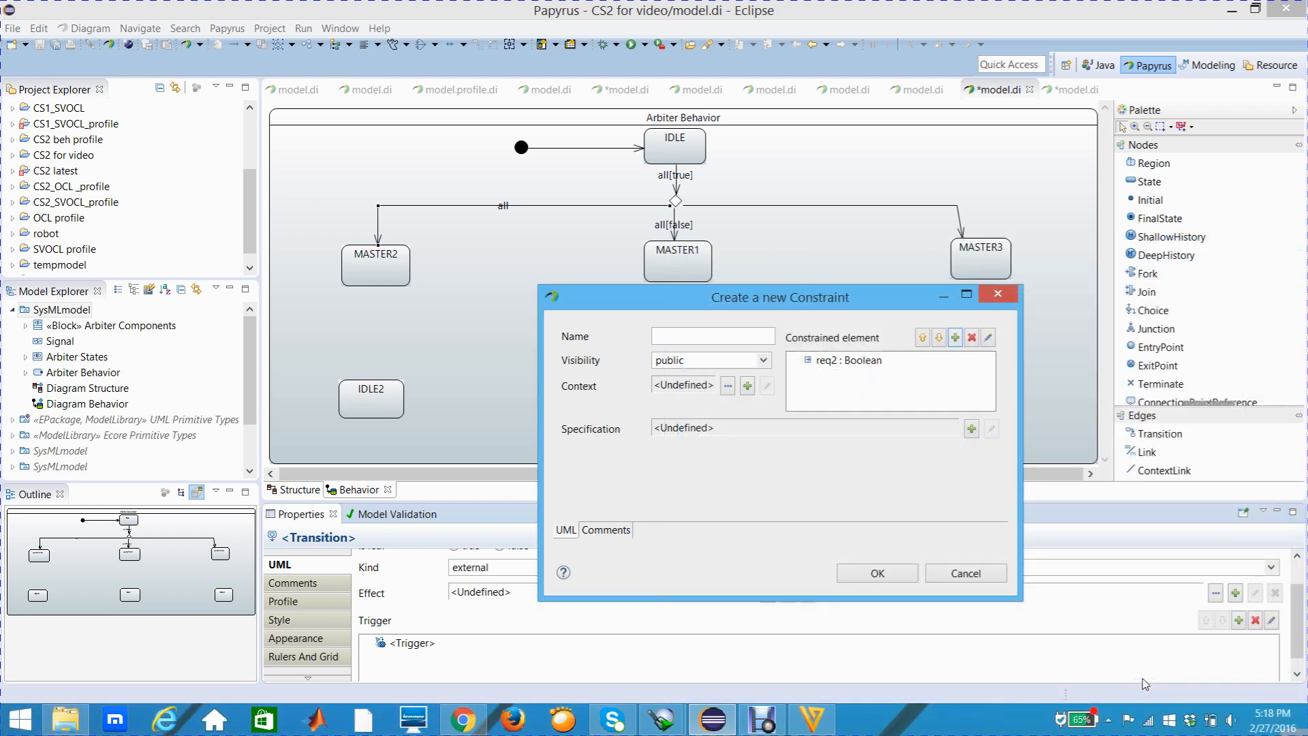
Give the guard constraint a LiteralBoolean specification of false and confirm the constraint
left_click(972, 424)
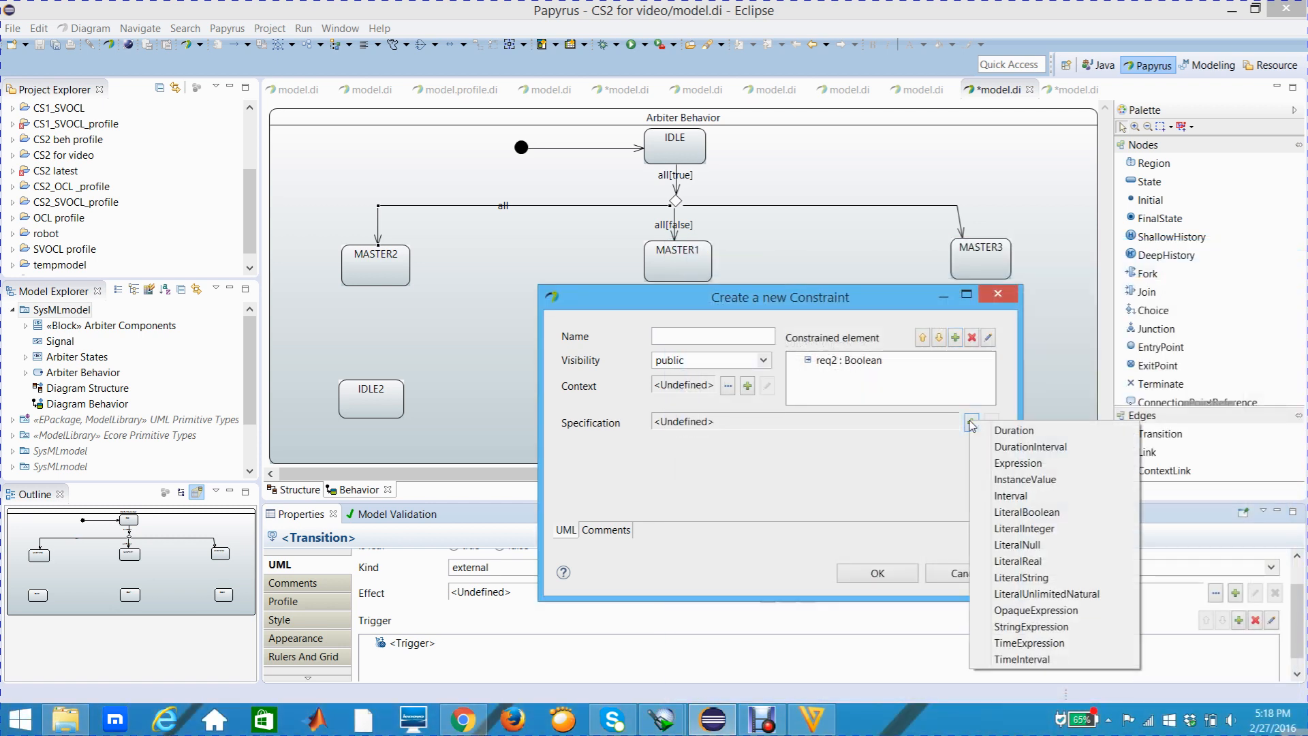
left_click(995, 513)
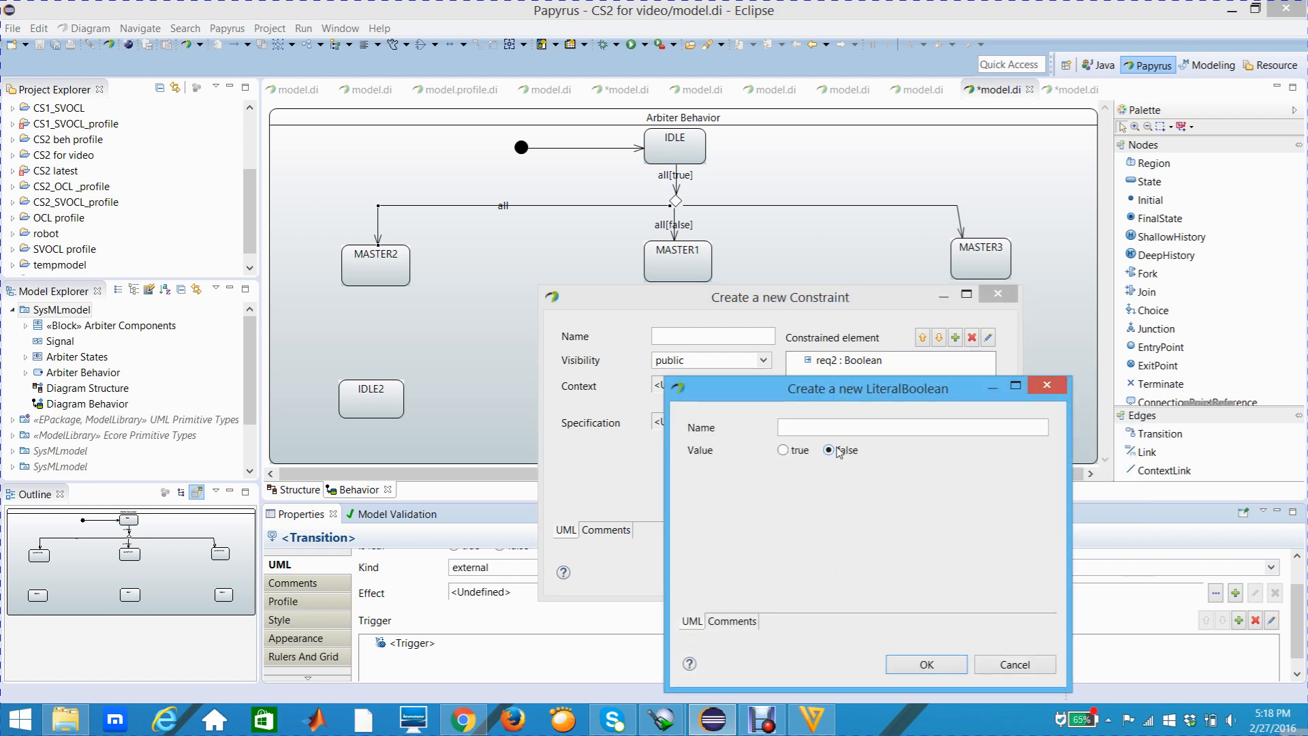
left_click(921, 674)
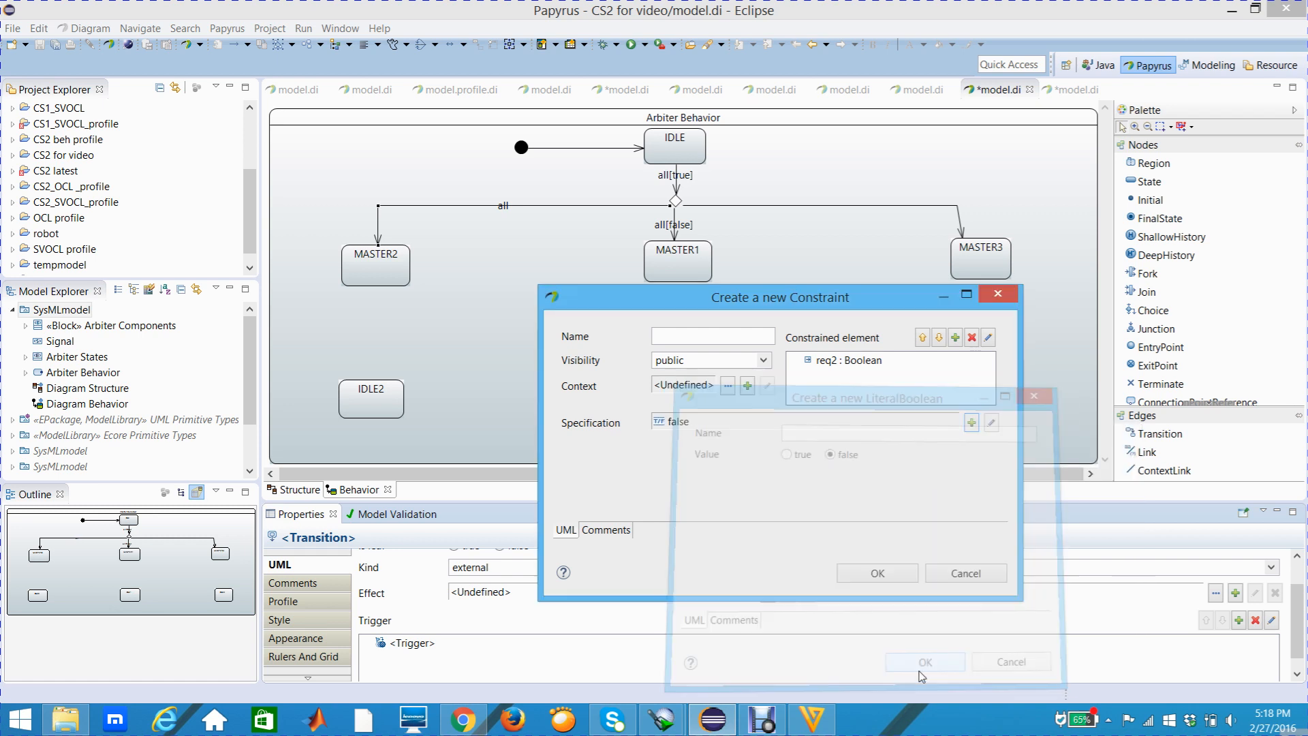
left_click(877, 575)
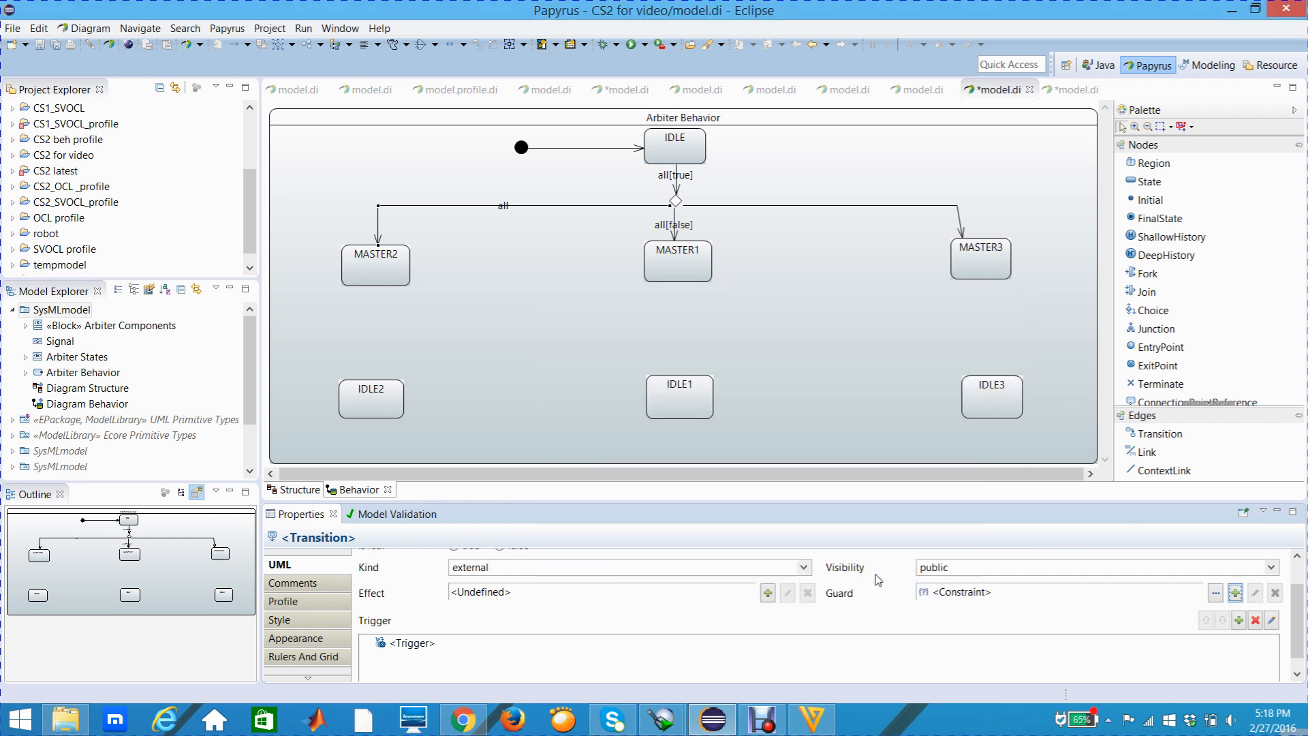
Move the all[false] label of the MASTER2 transition just above its horizontal line
left_click_drag(502, 210, 488, 180)
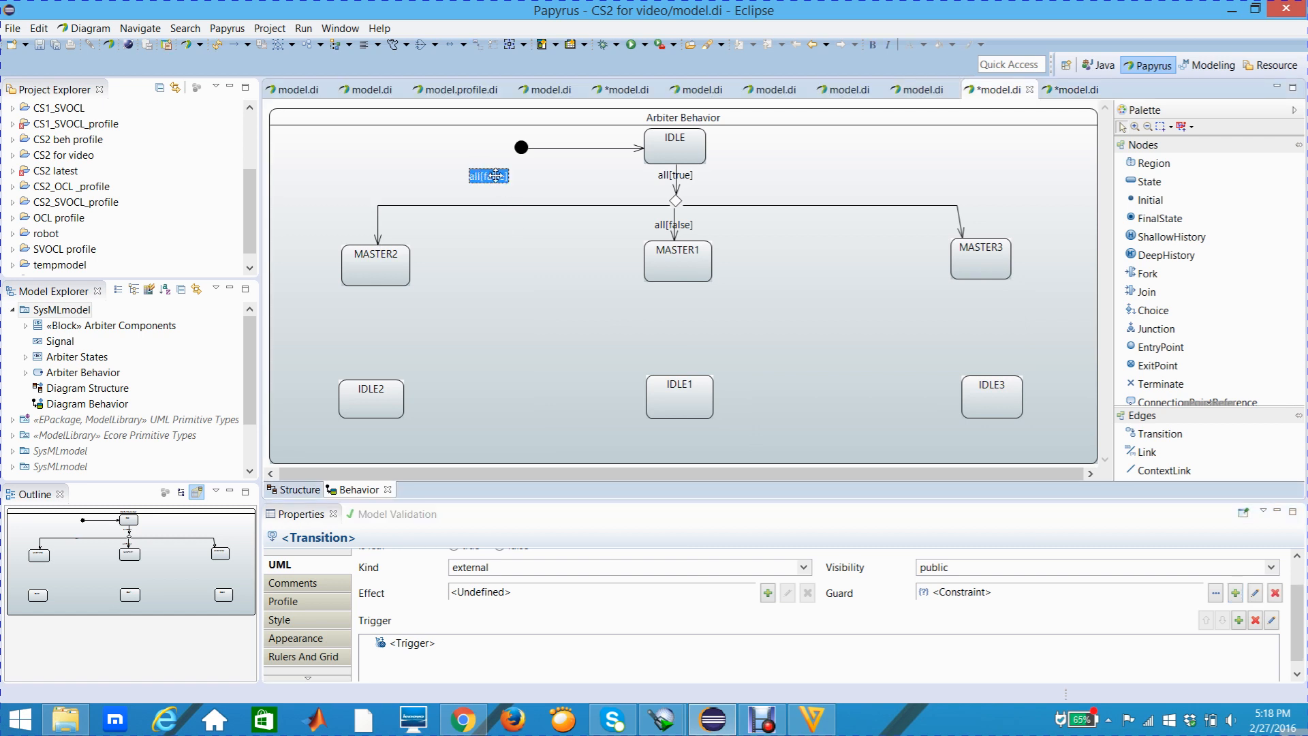
left_click_drag(484, 195, 485, 197)
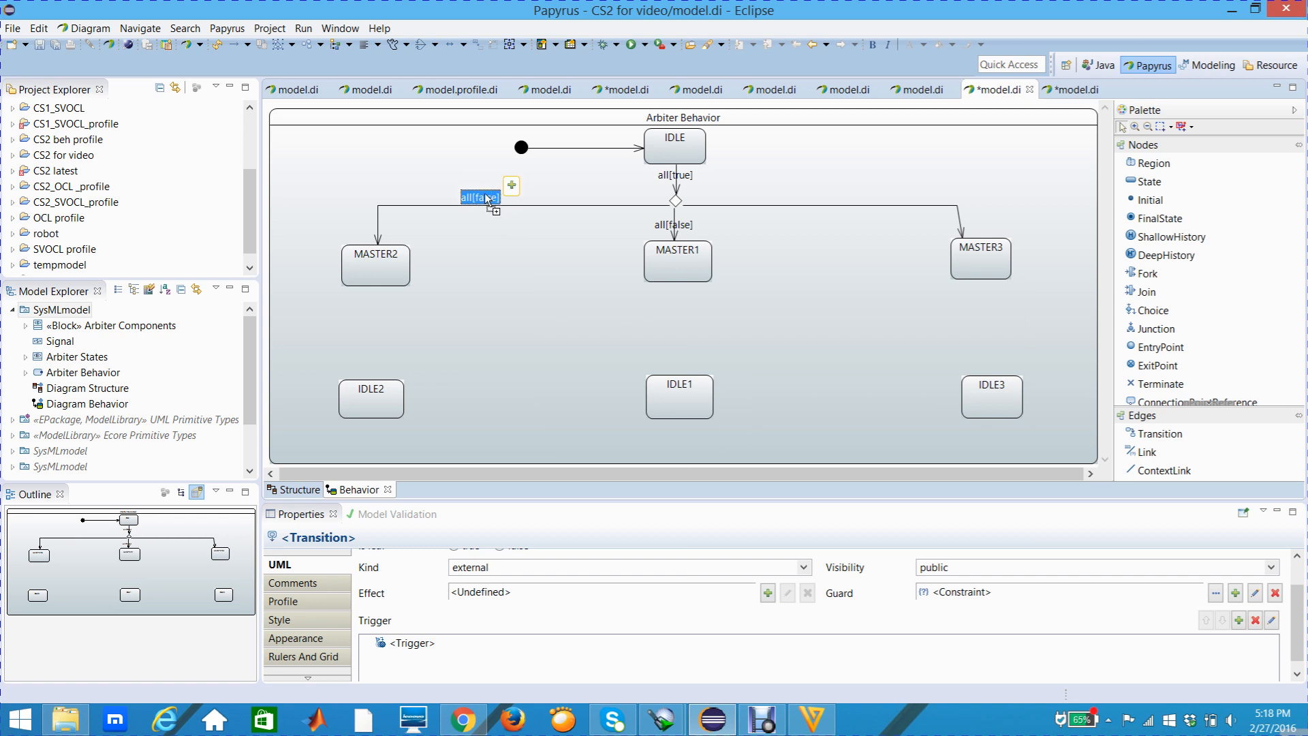
left_click(563, 202)
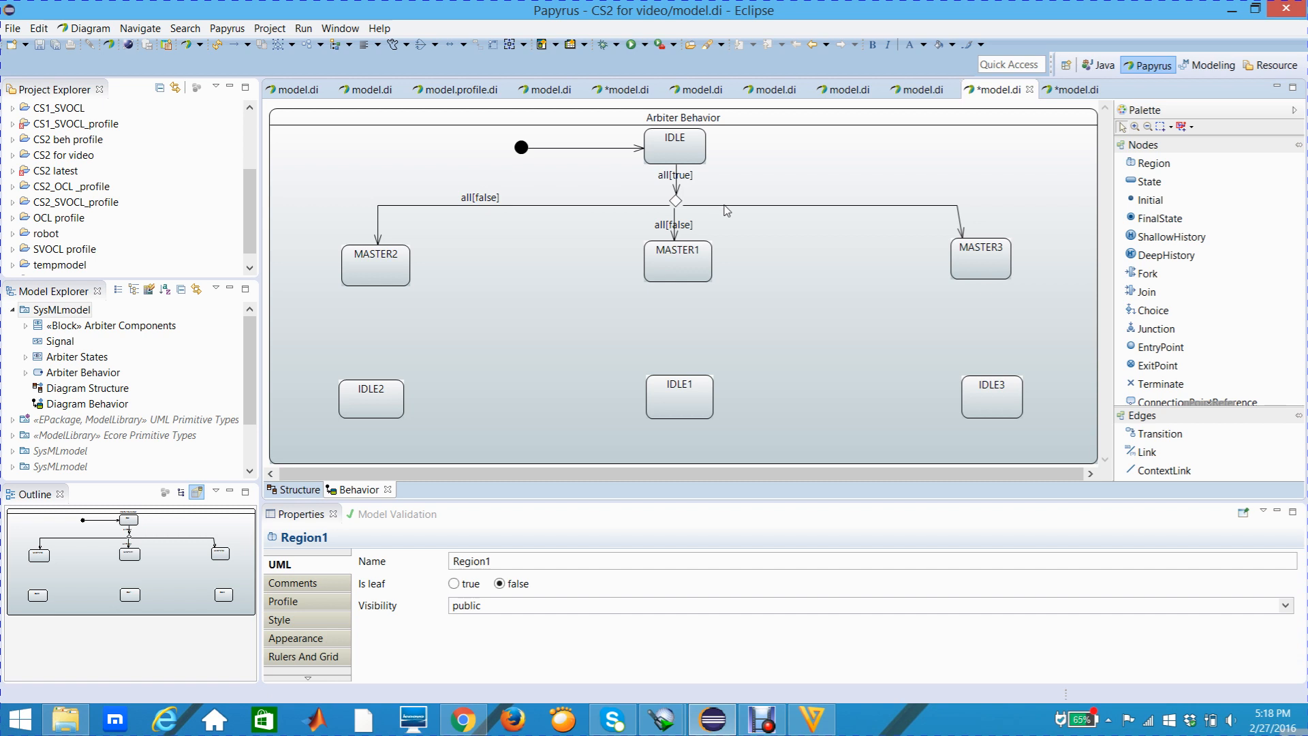
Add a trigger with the ports req1 and req3 of Arbiter Components to the transition from the choice node to MASTER3
left_click(728, 205)
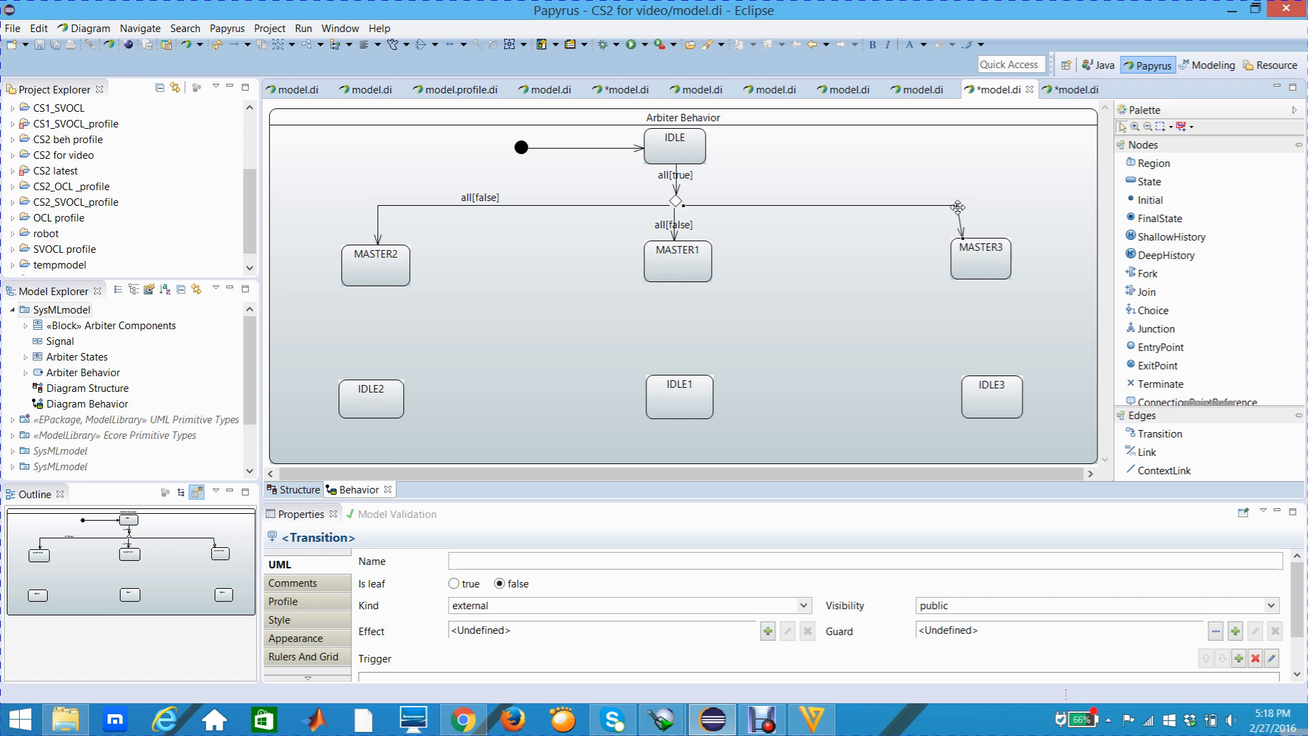
left_click(310, 569)
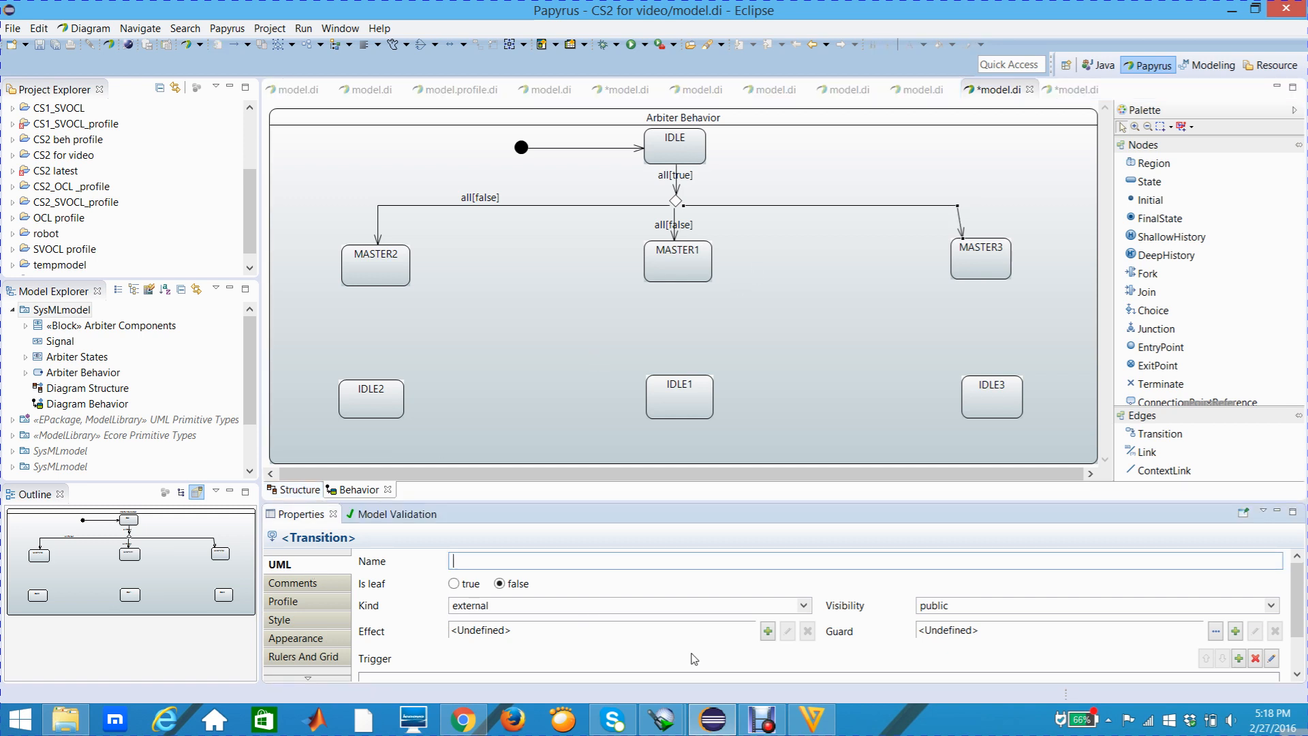
left_click_drag(1296, 587, 1296, 603)
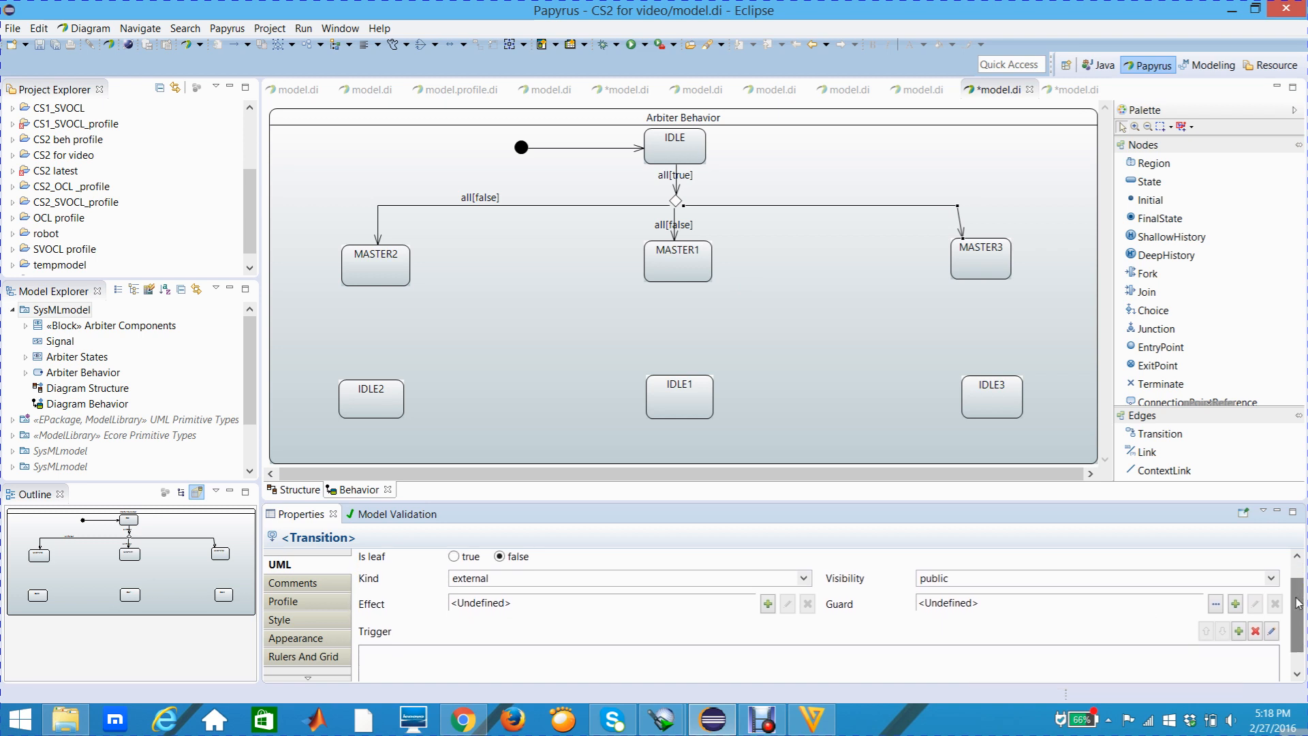
left_click(1239, 630)
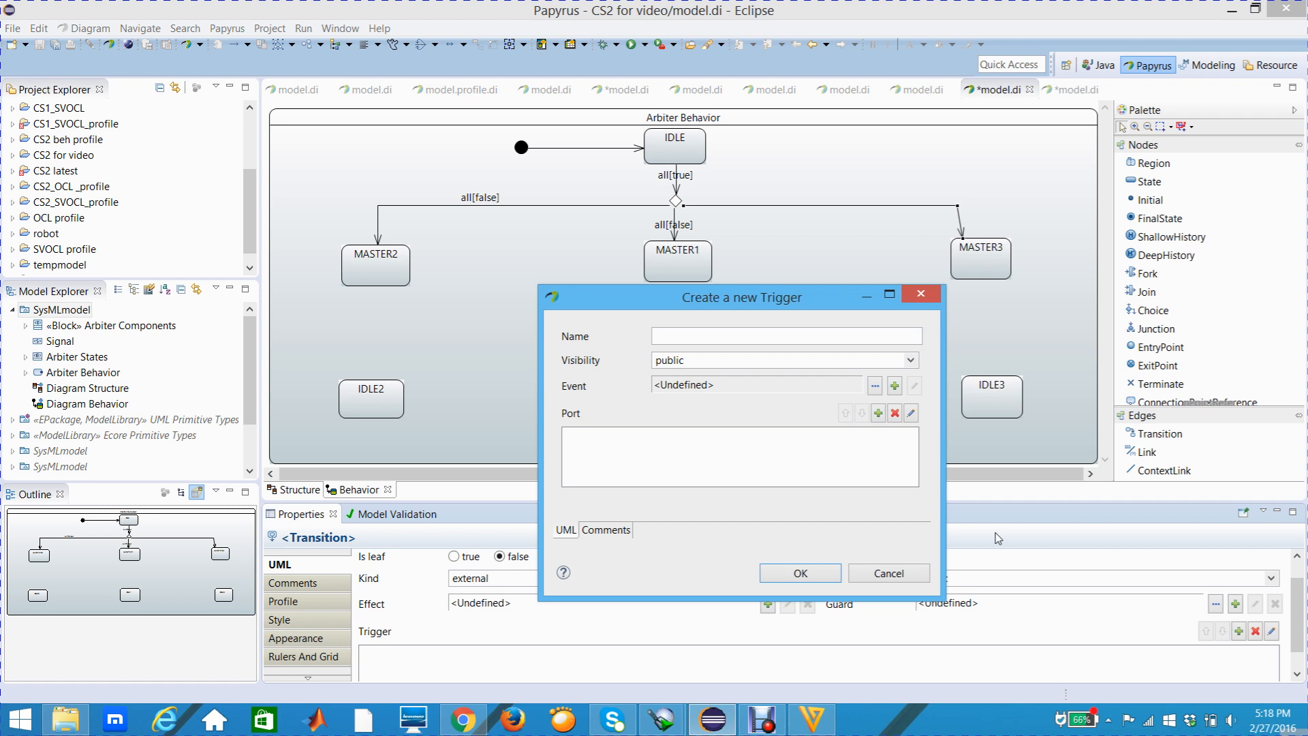
left_click(879, 413)
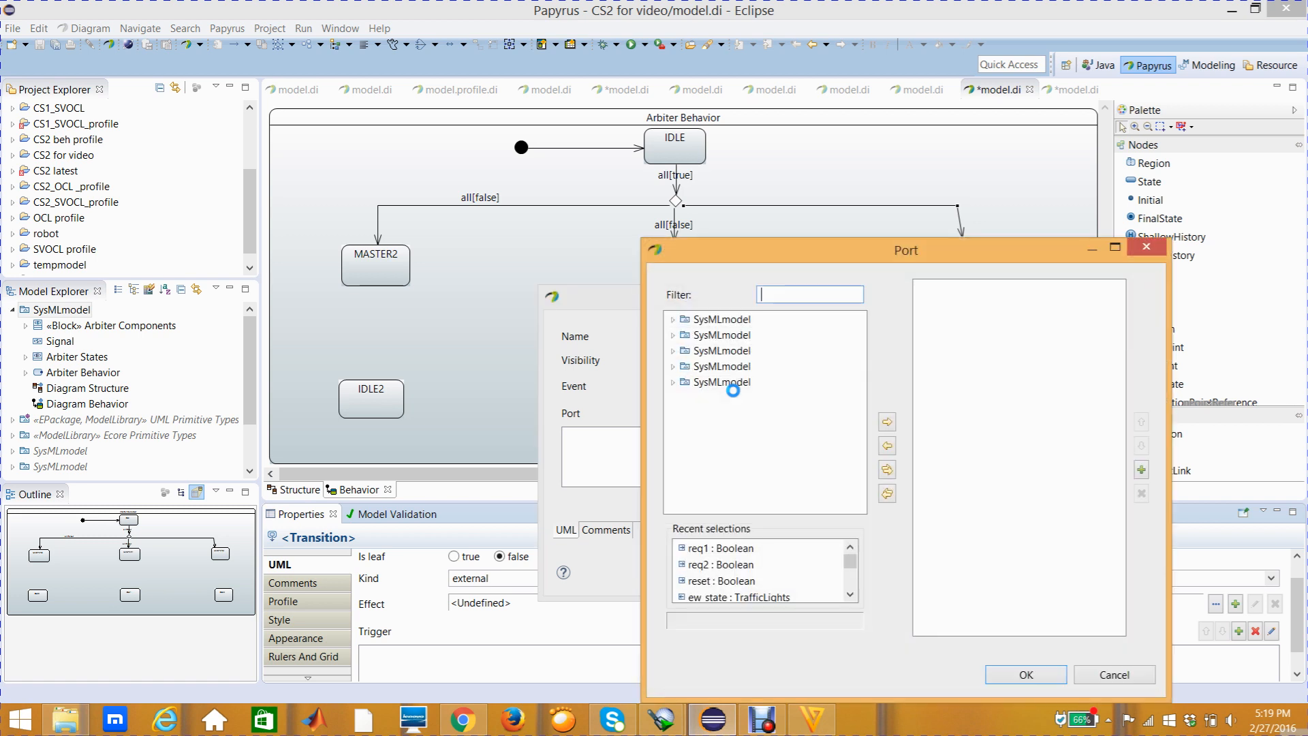
left_click(679, 335)
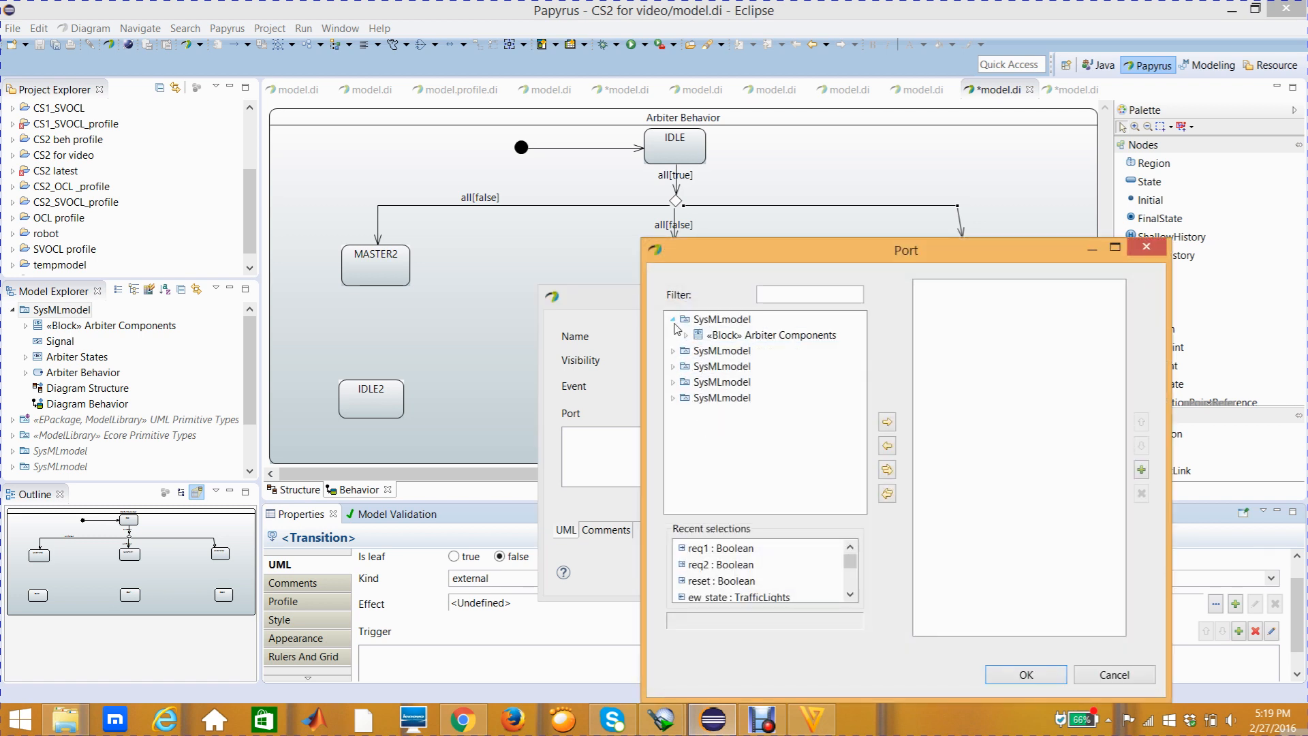
left_click(686, 335)
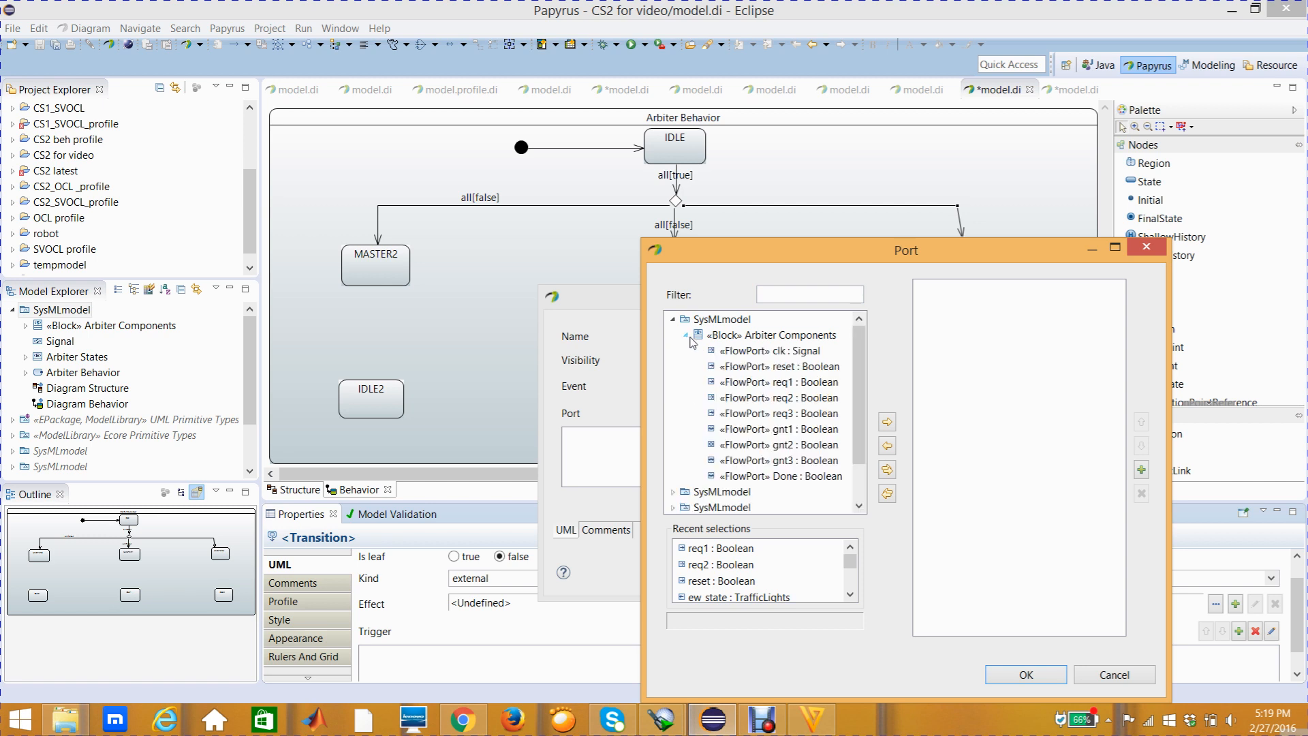
left_click(762, 383)
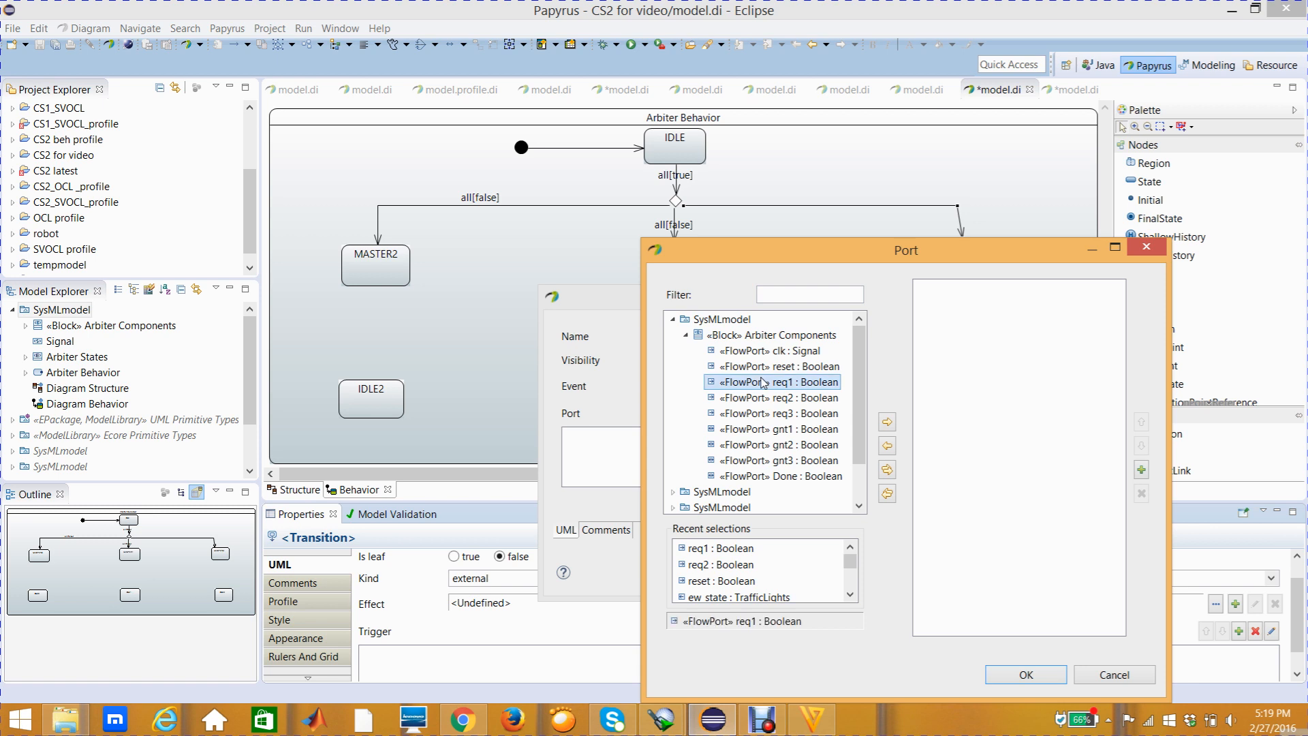
left_click(779, 415, "ctrl")
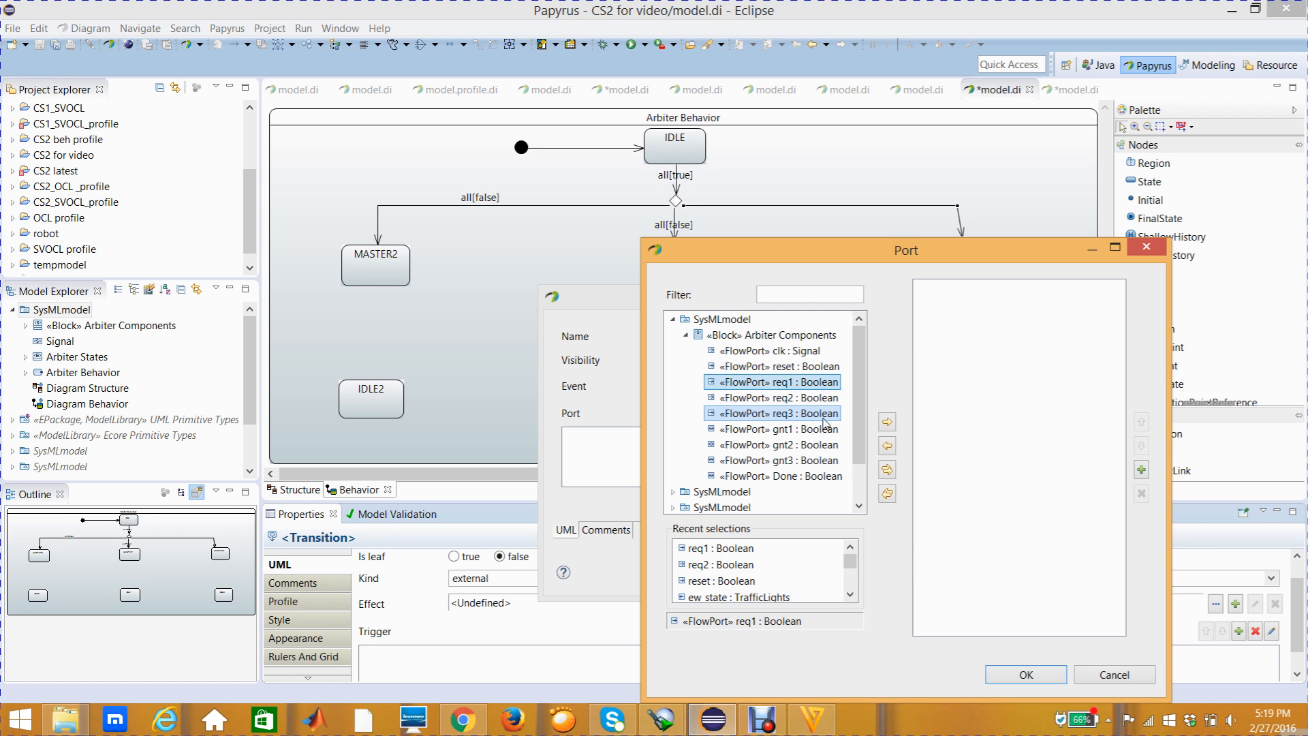
left_click(887, 422)
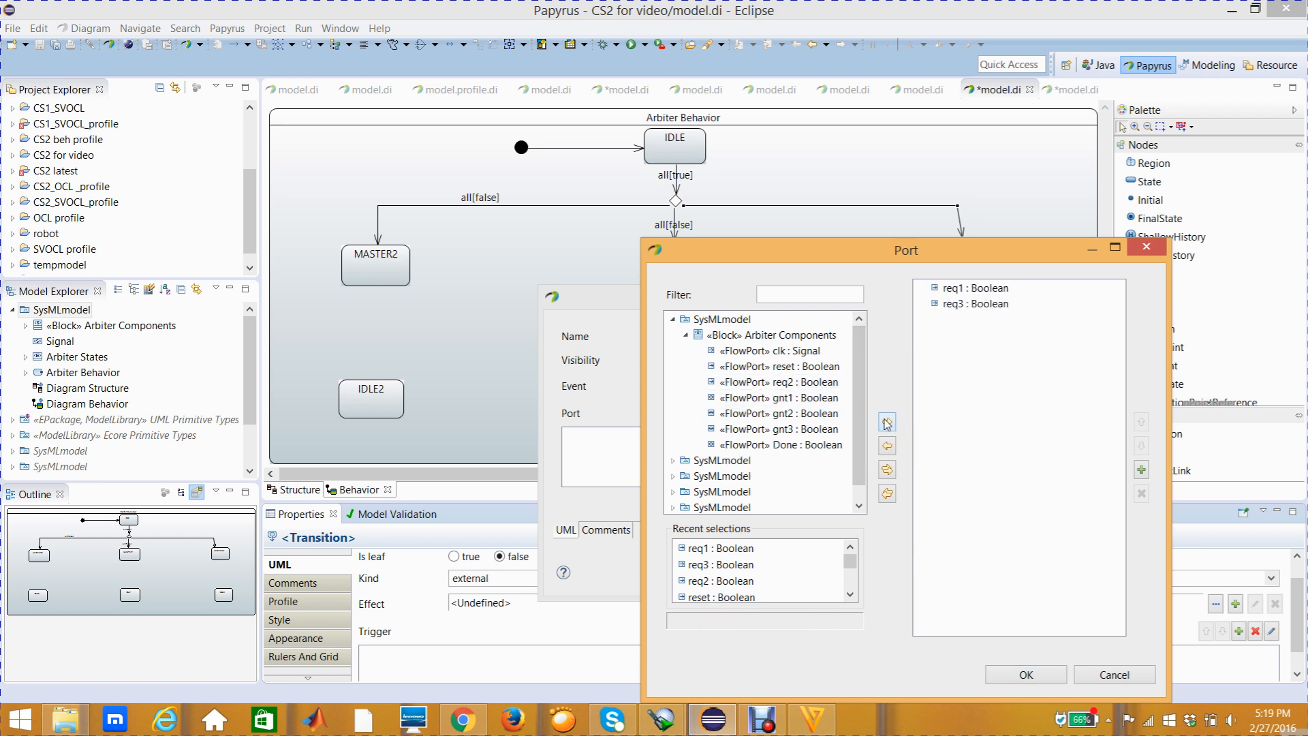
left_click(1006, 673)
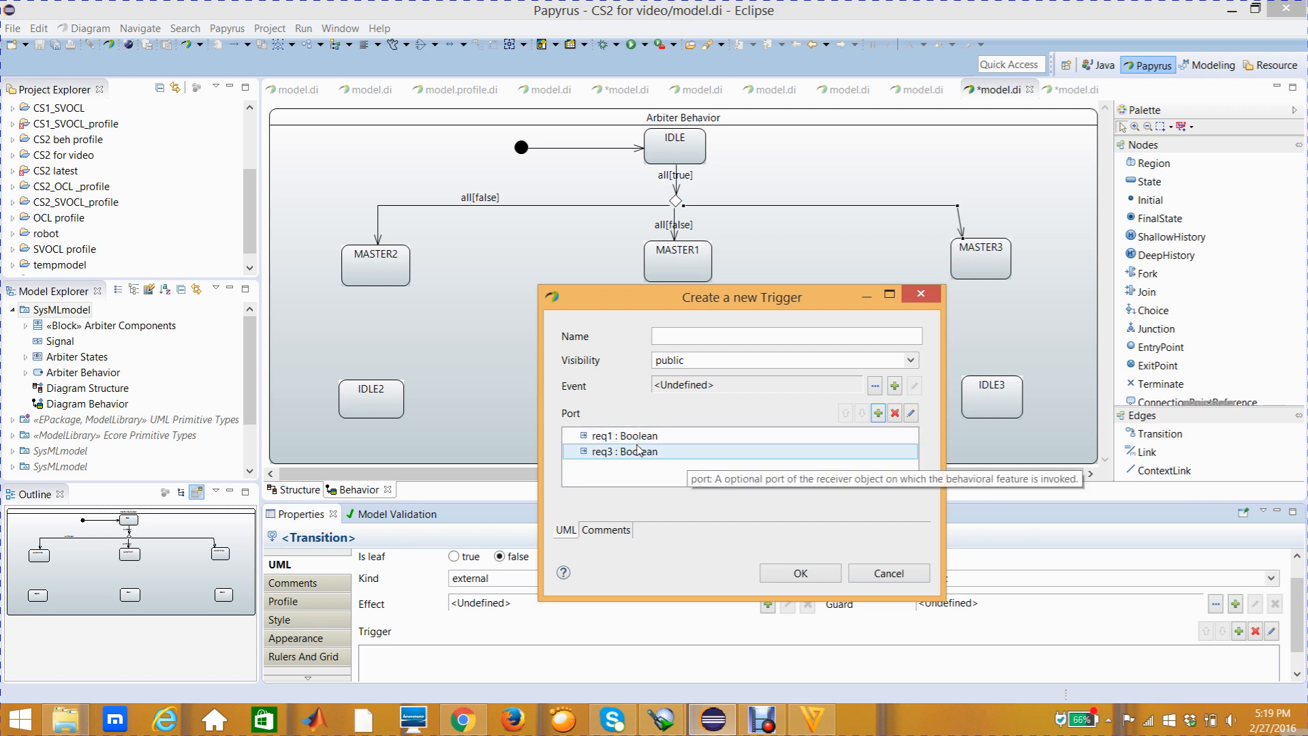
left_click(797, 574)
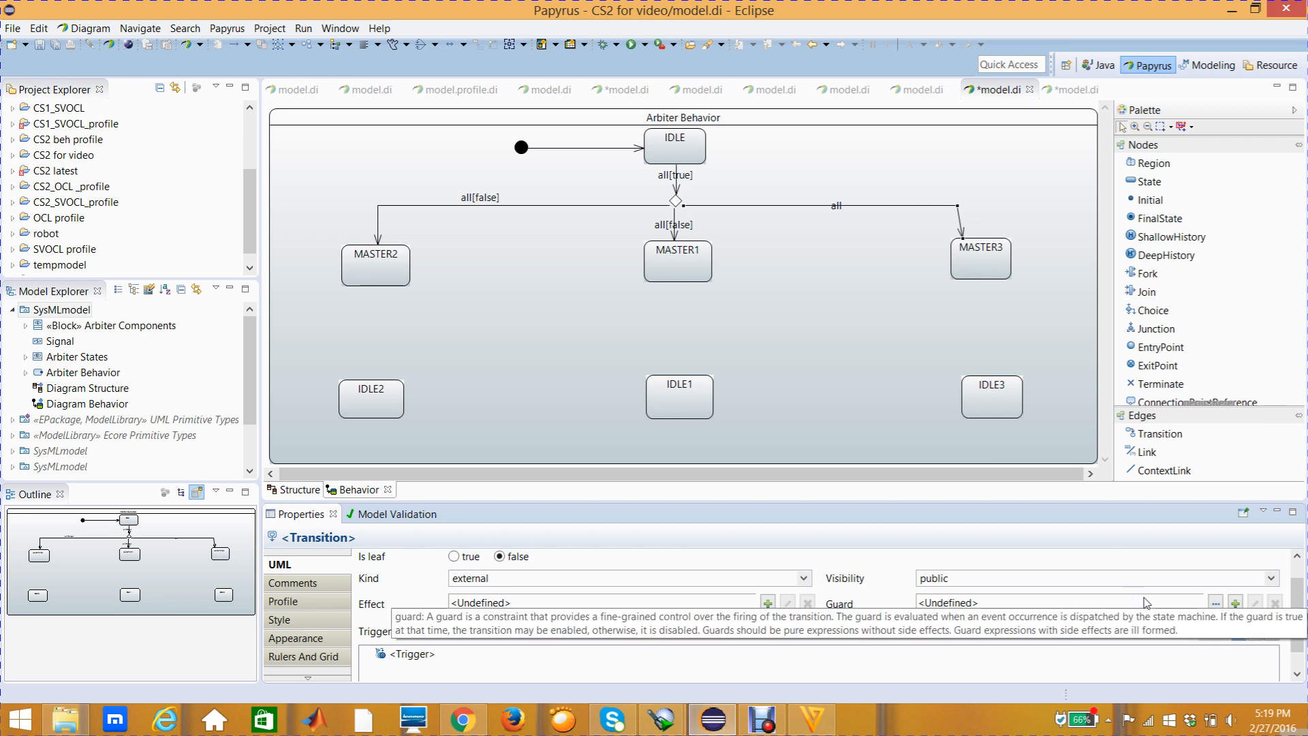
Create a Constraint as guard of the MASTER3 transition, with the req3 flow port as its constrained element
left_click(1236, 606)
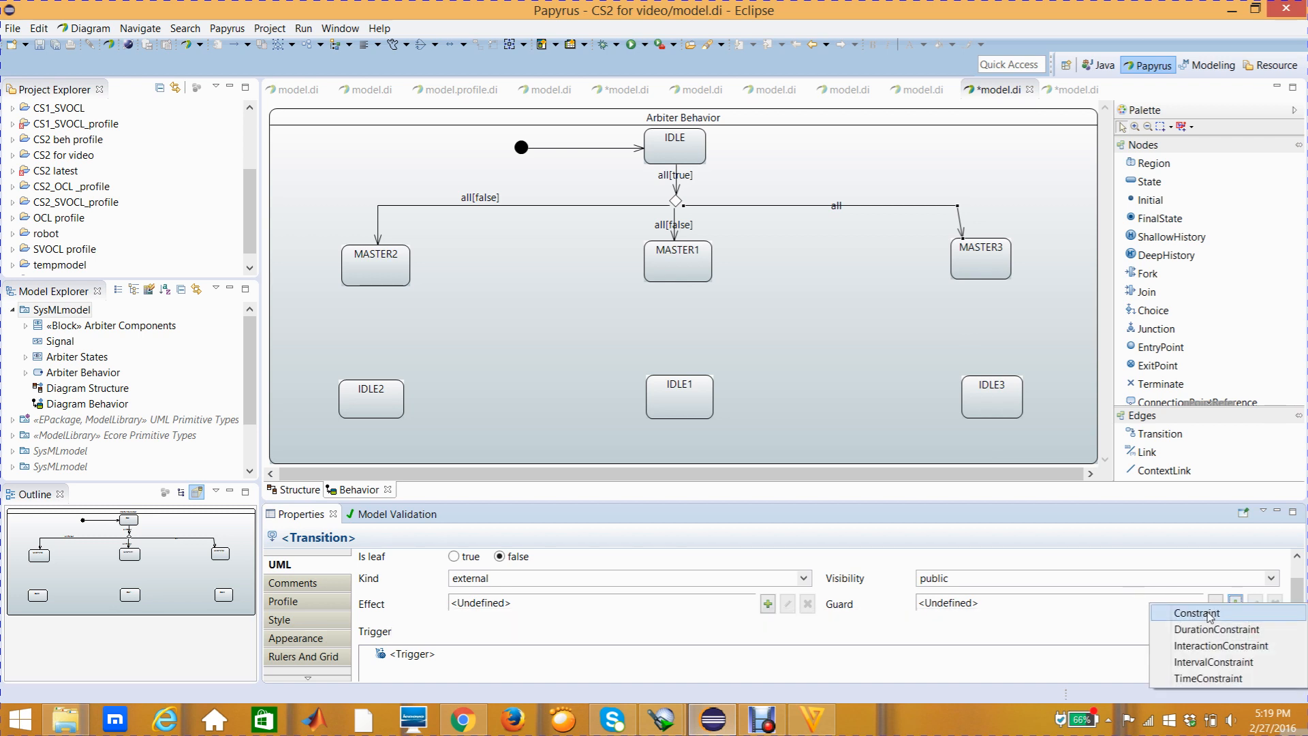
left_click(1211, 615)
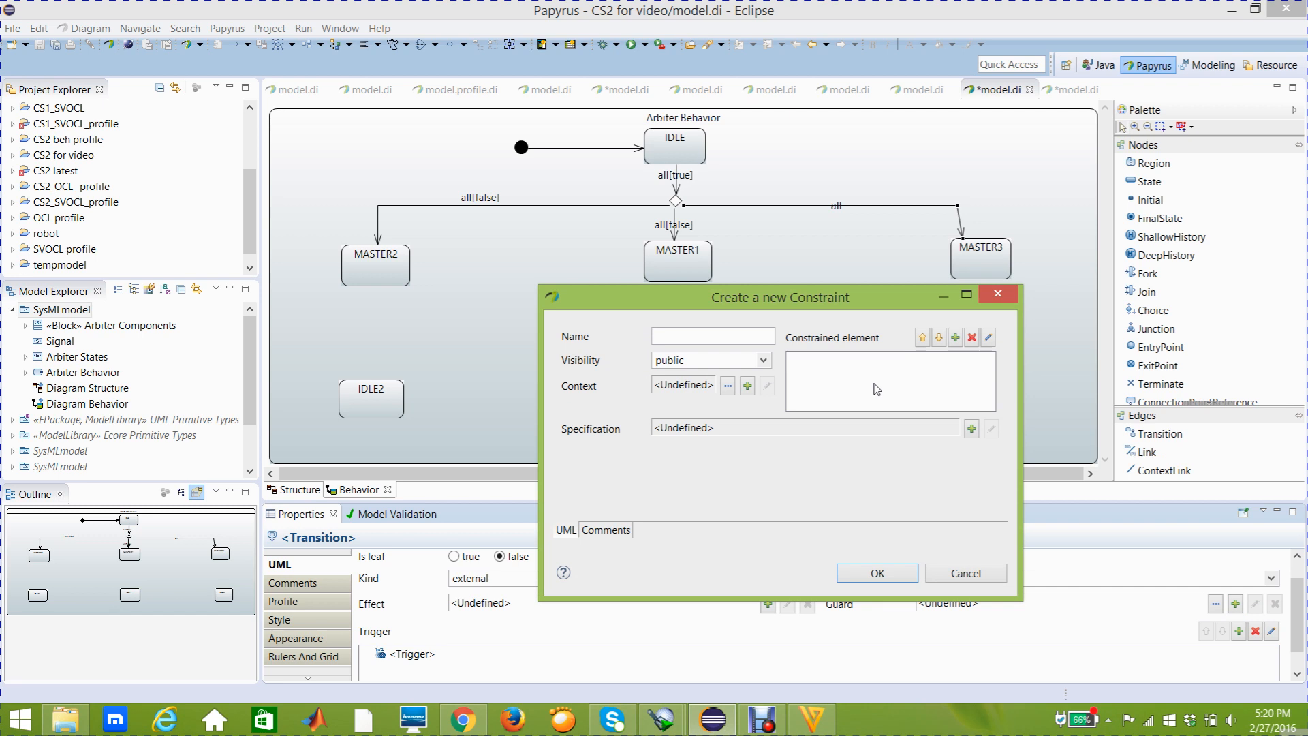
left_click(955, 337)
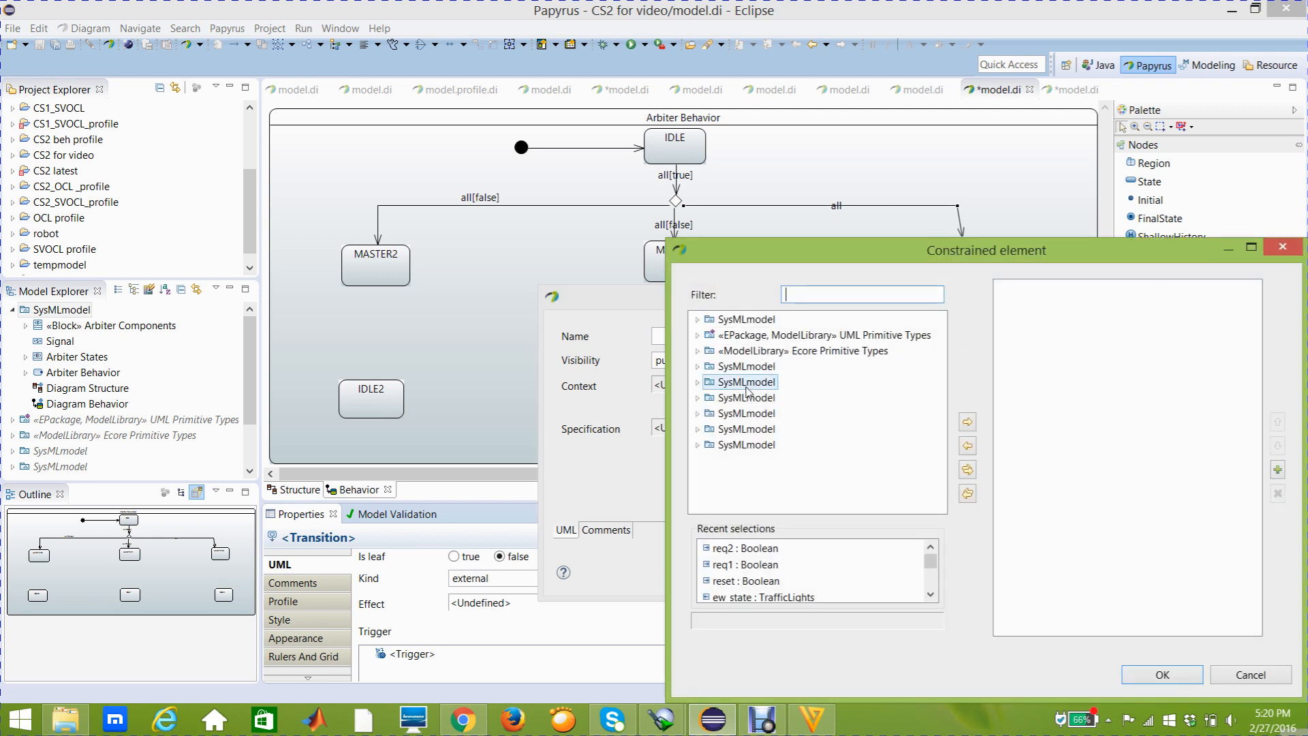
left_click(698, 319)
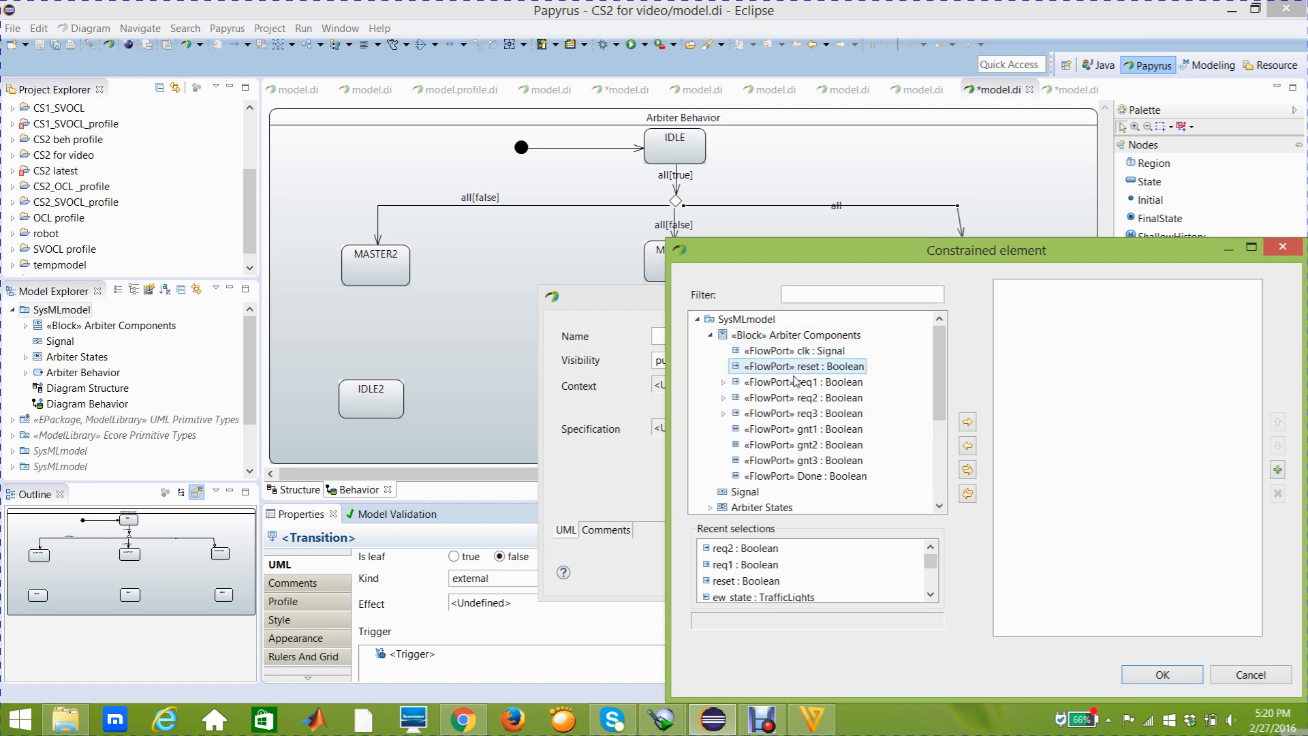
left_click(807, 414)
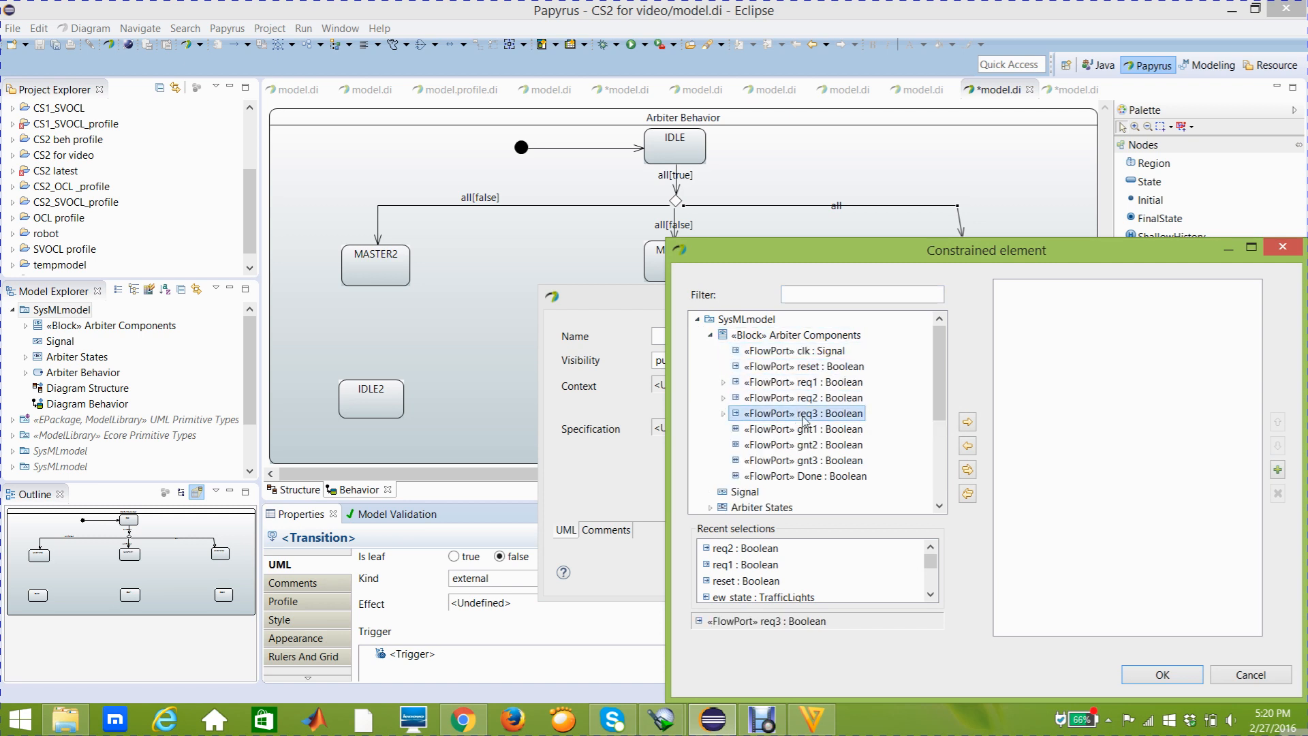
left_click(968, 423)
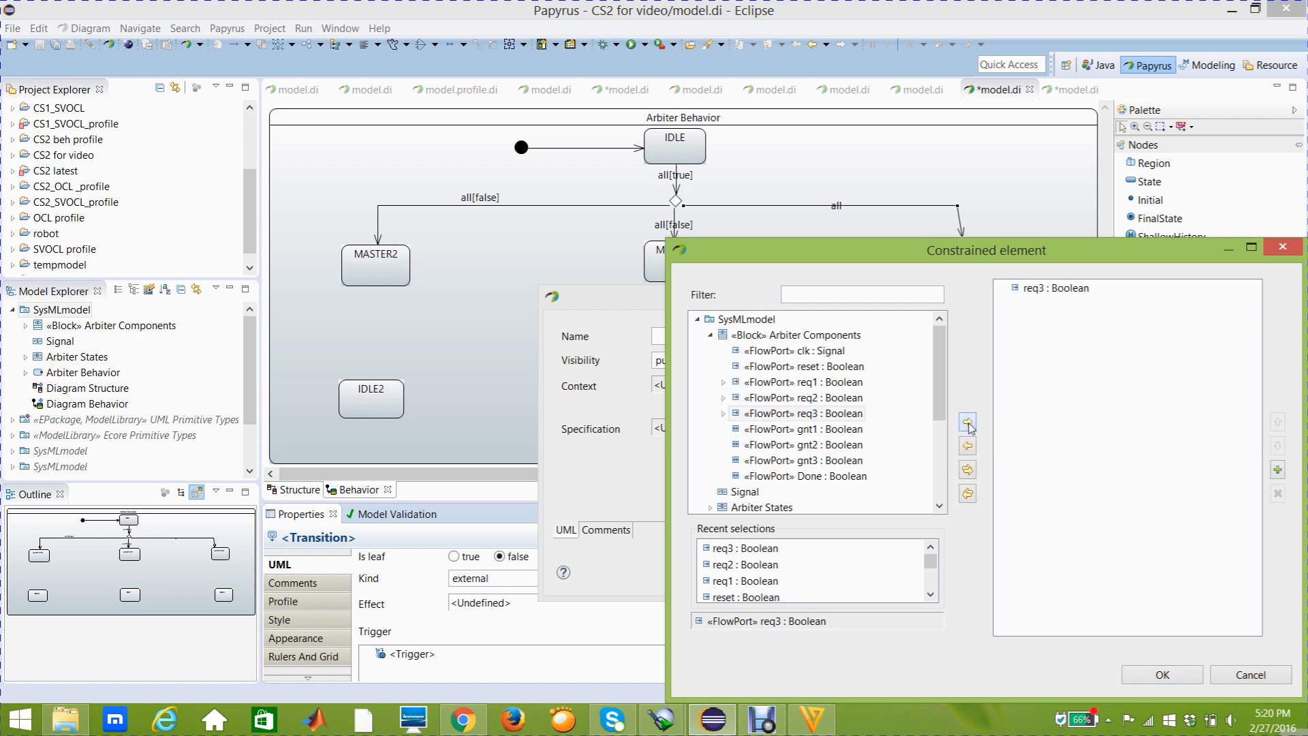
left_click(1137, 676)
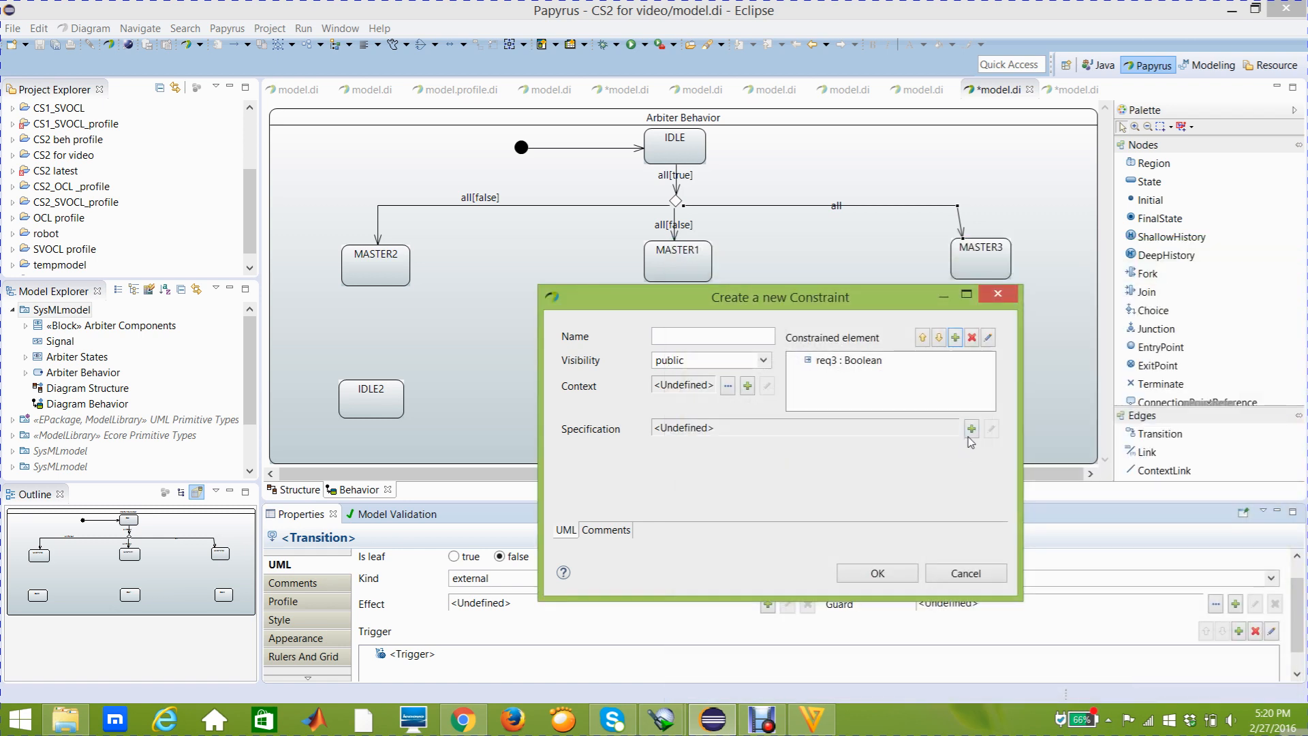
Give the MASTER3 guard constraint a LiteralBoolean specification of false and confirm the constraint
left_click(971, 429)
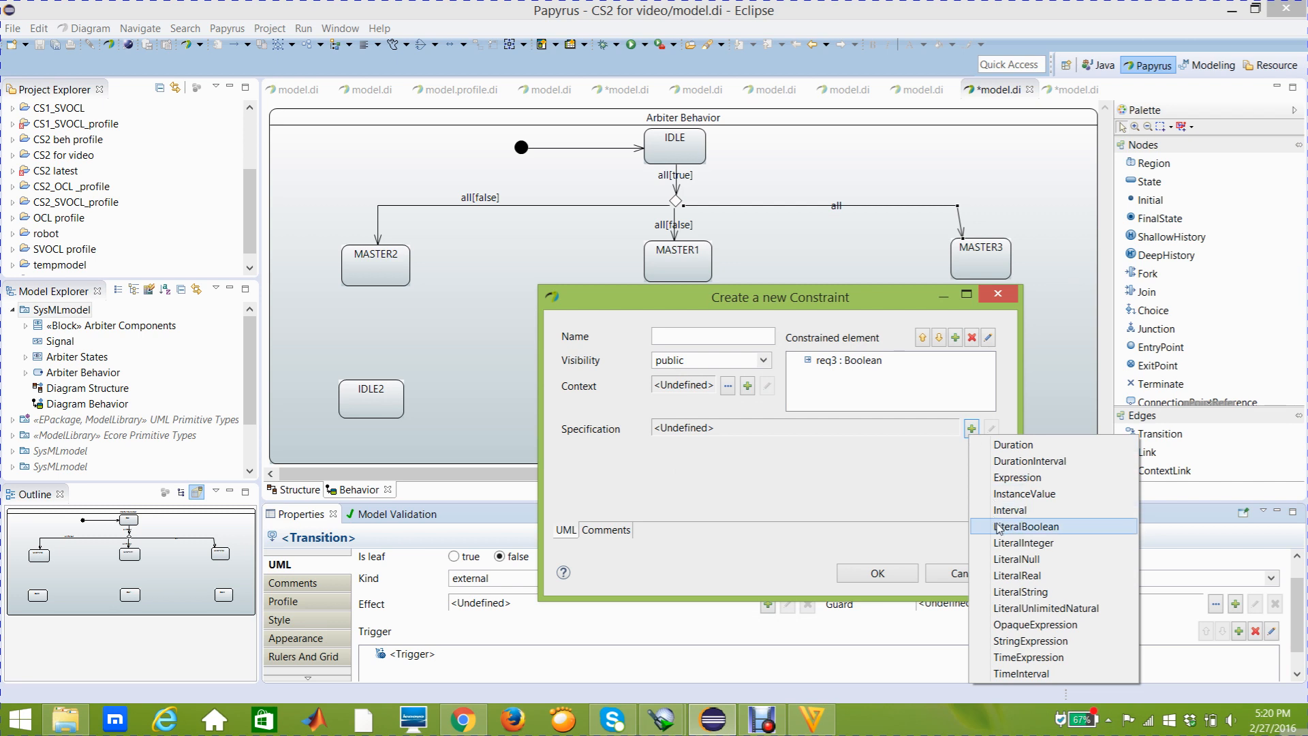
left_click(998, 528)
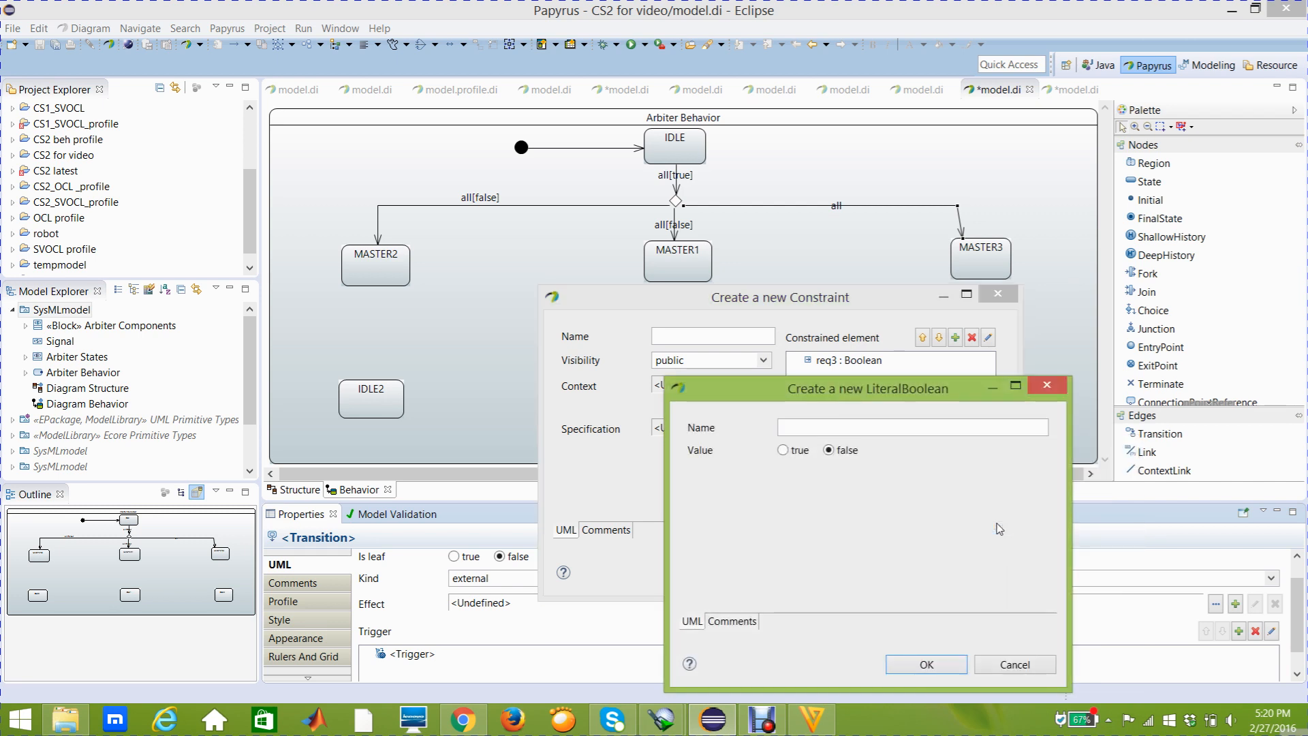
left_click(911, 664)
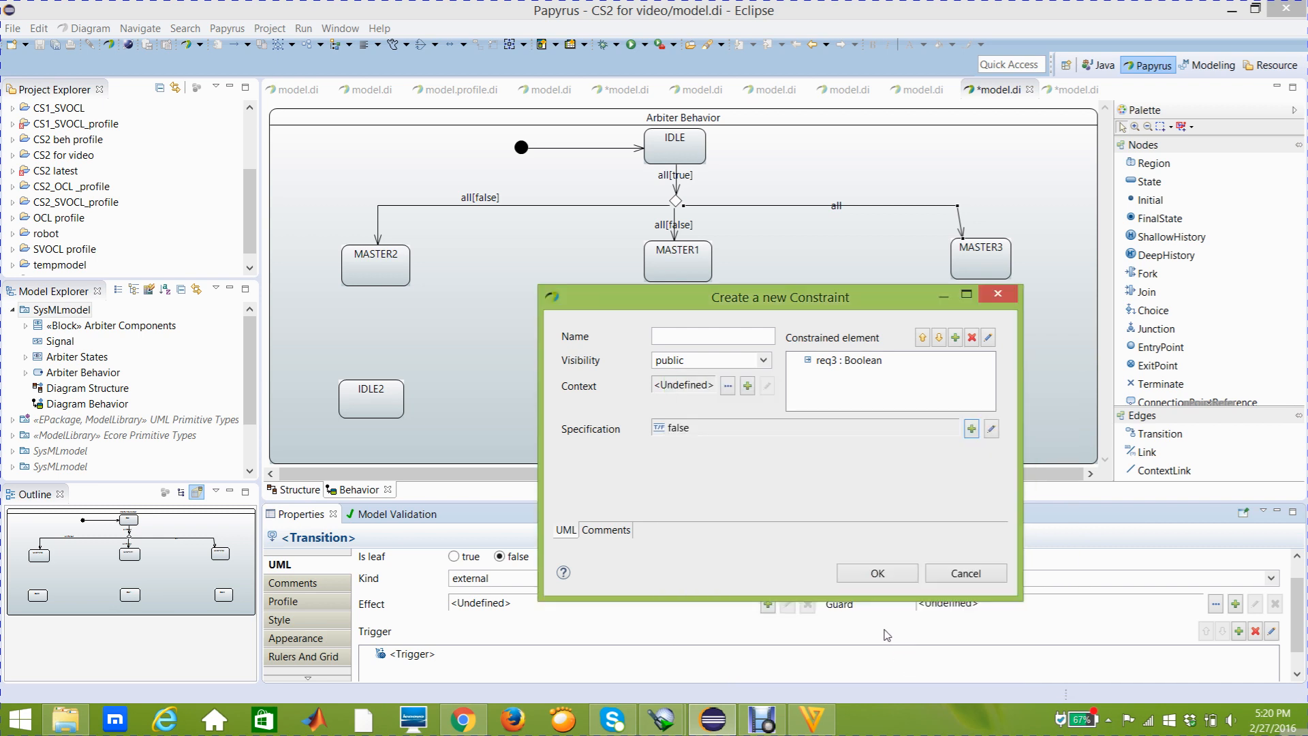
left_click(877, 575)
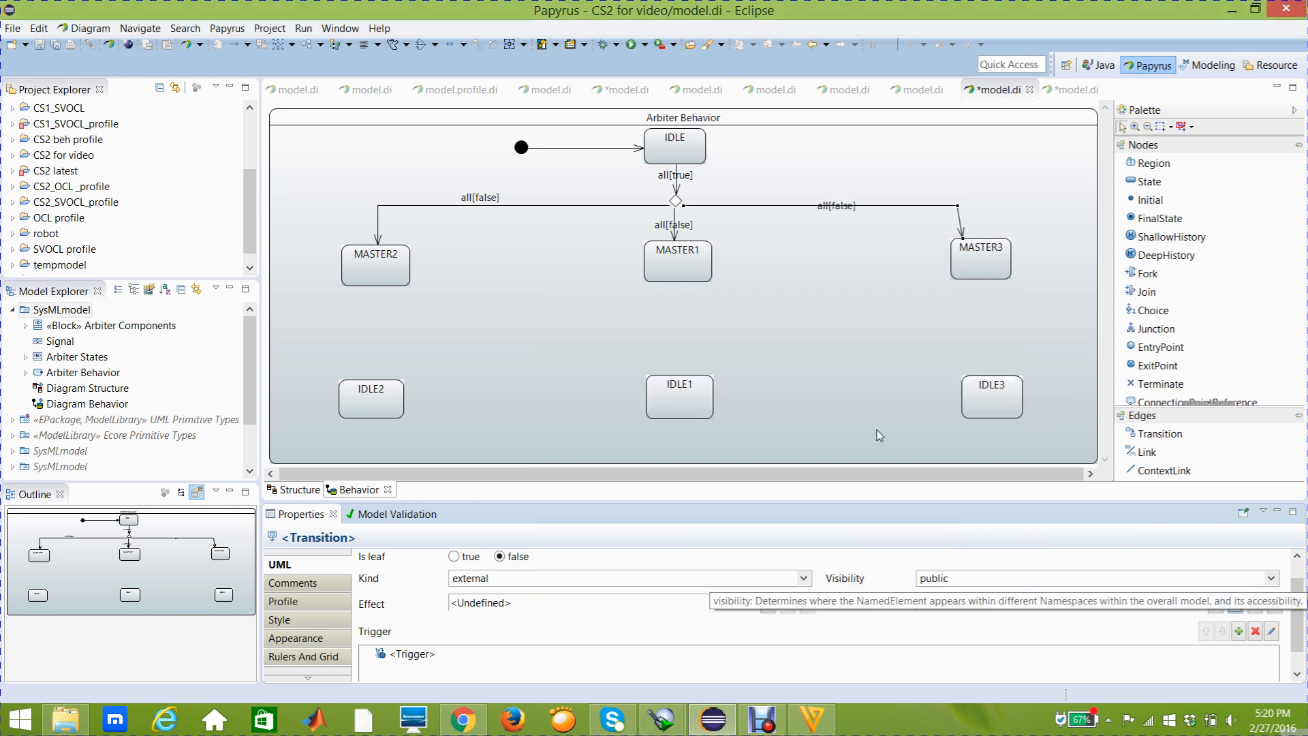
Move the all[false] label of the MASTER3 transition just above its horizontal line
double_click(840, 206)
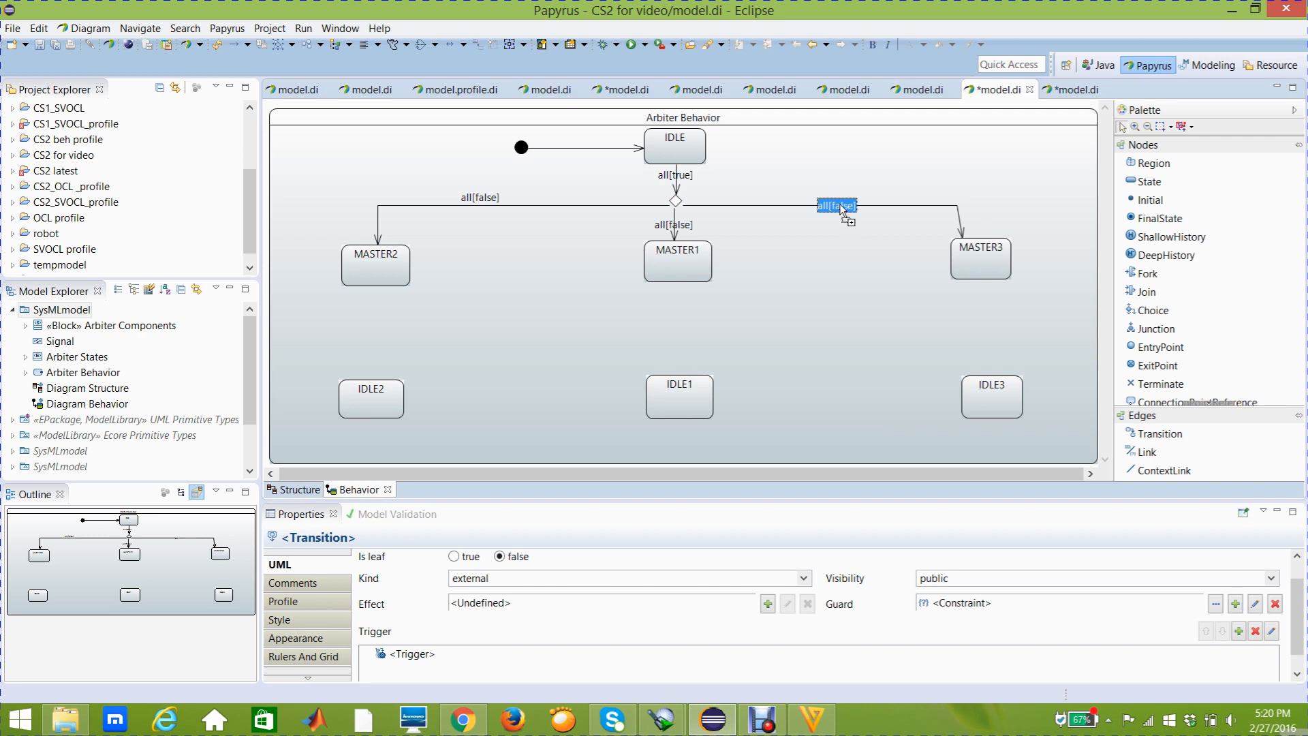
left_click_drag(841, 207, 838, 199)
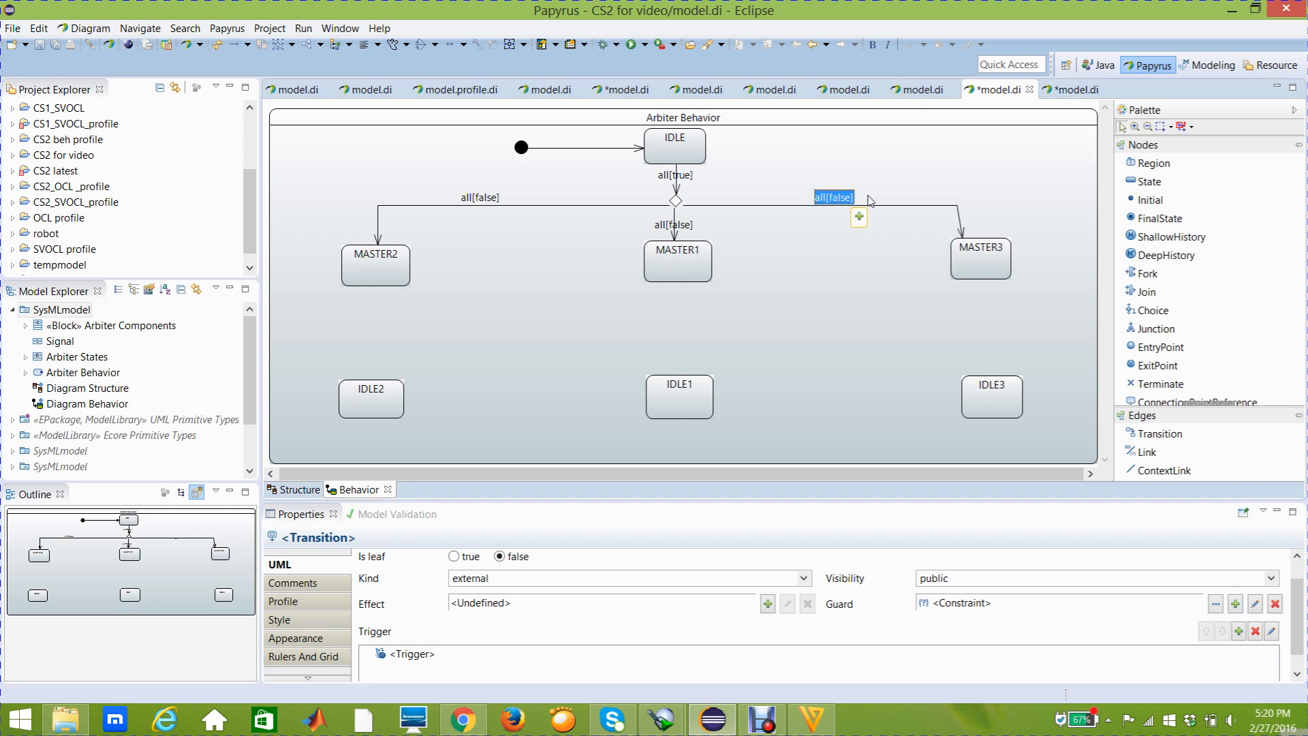
Straighten the transition from the initial node to IDLE by shifting its end point slightly up on the edge of IDLE
left_click(696, 141)
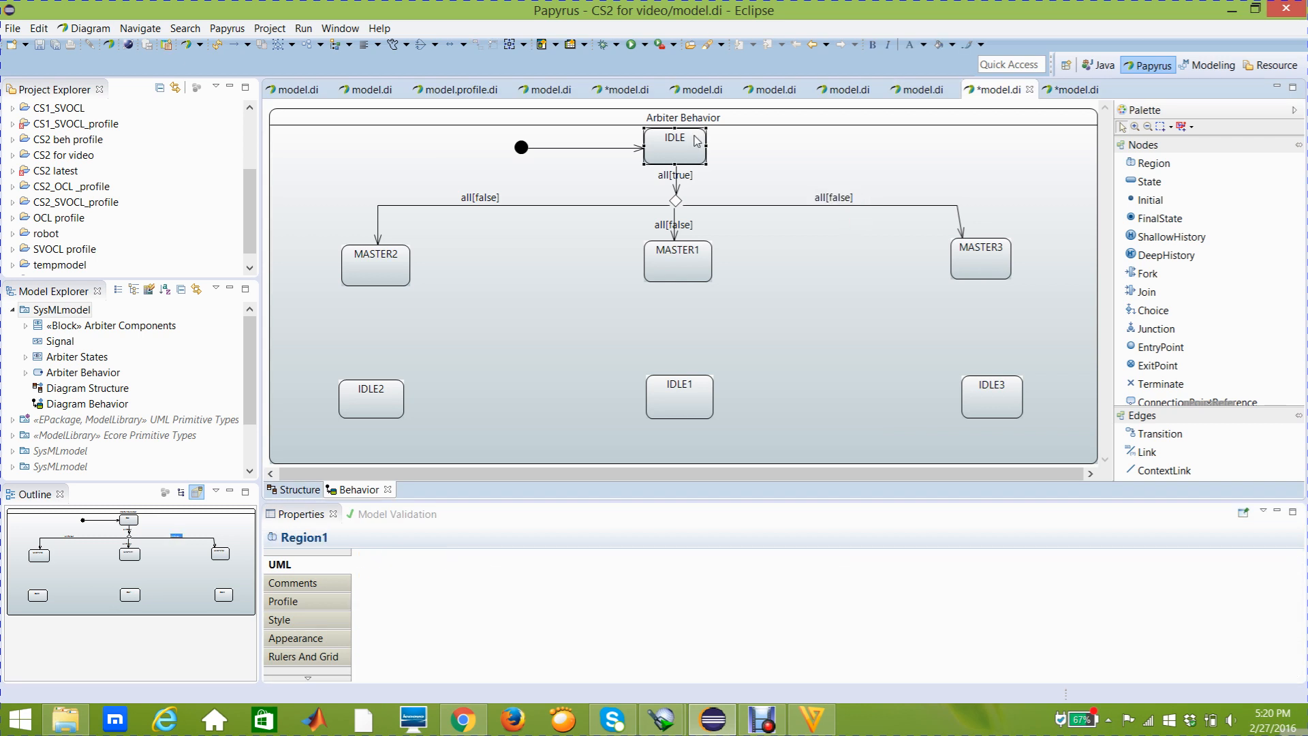
mouse_move(696, 141)
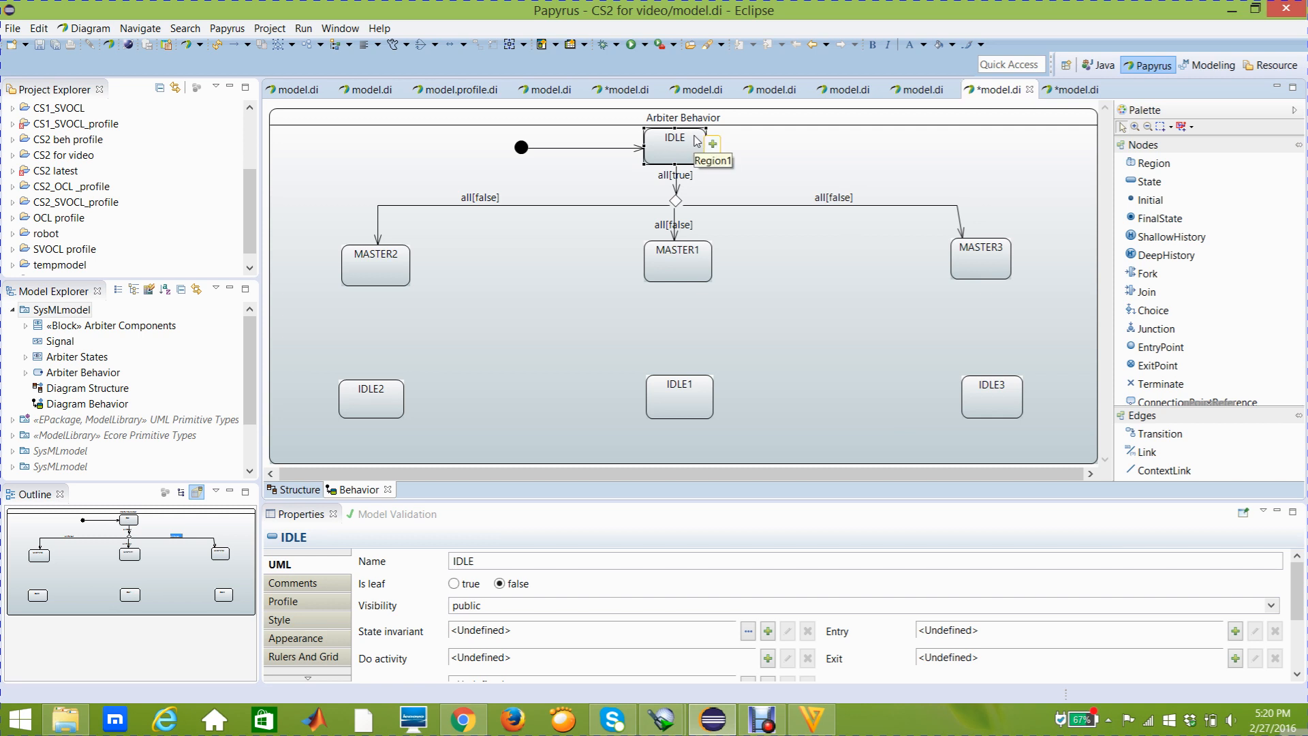
left_click(642, 149)
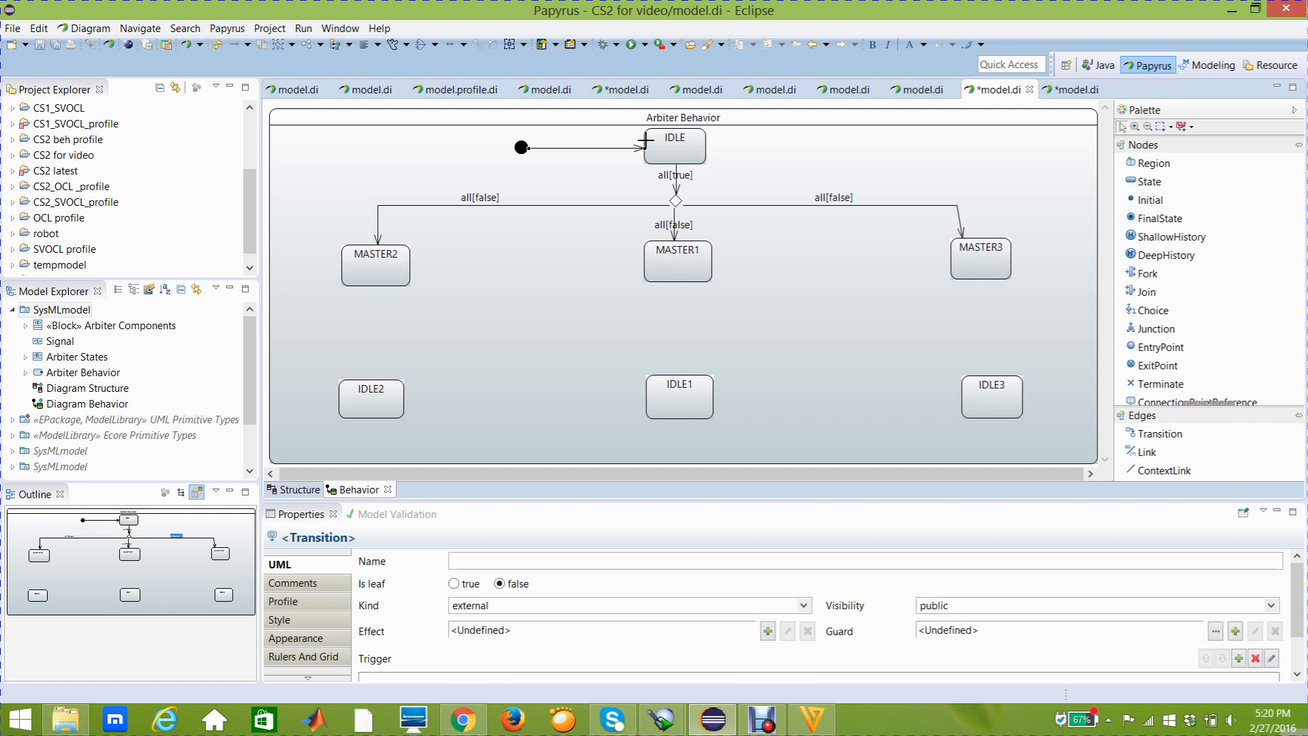
left_click_drag(644, 148, 646, 140)
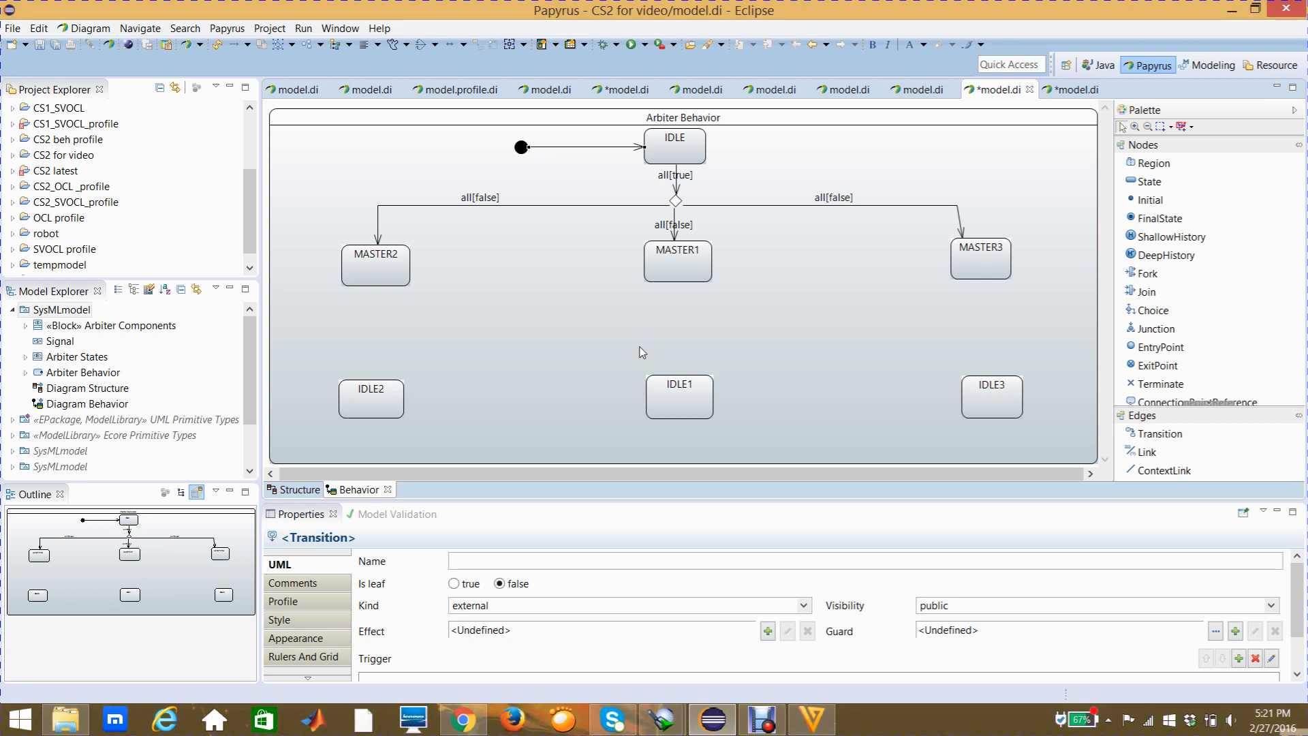
left_click(763, 723)
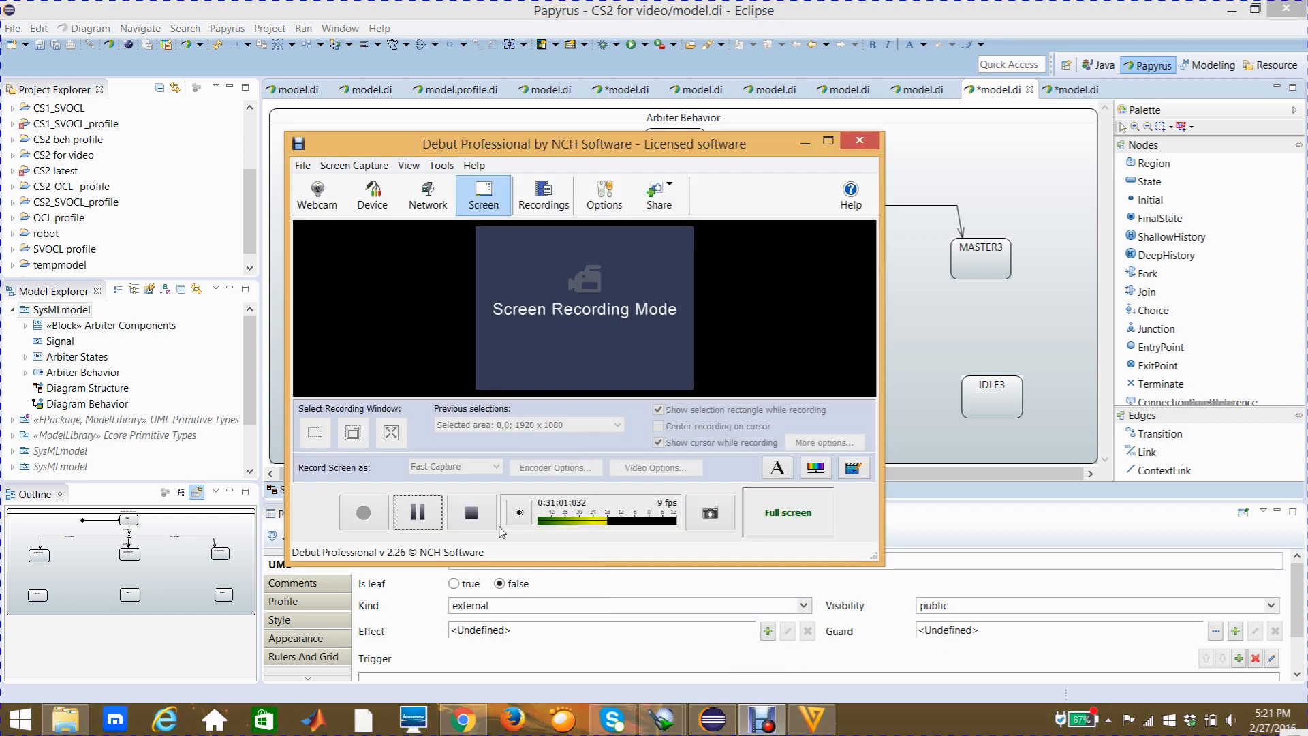